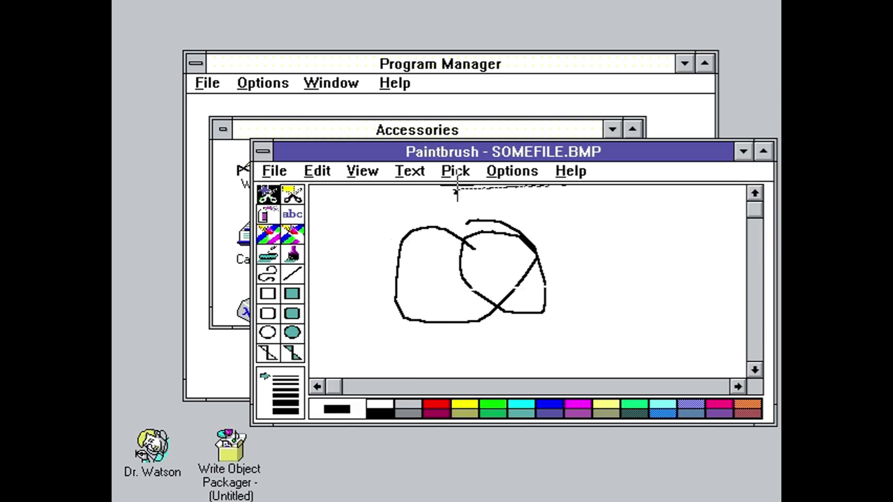
Select parts of the overlapping loops with the freeform scissors, then select an area around them with the rectangular Pick tool.
mouse_move(459, 218)
mouse_down()
mouse_move(414, 255)
mouse_move(398, 300)
mouse_move(468, 224)
mouse_move(466, 209)
mouse_up()
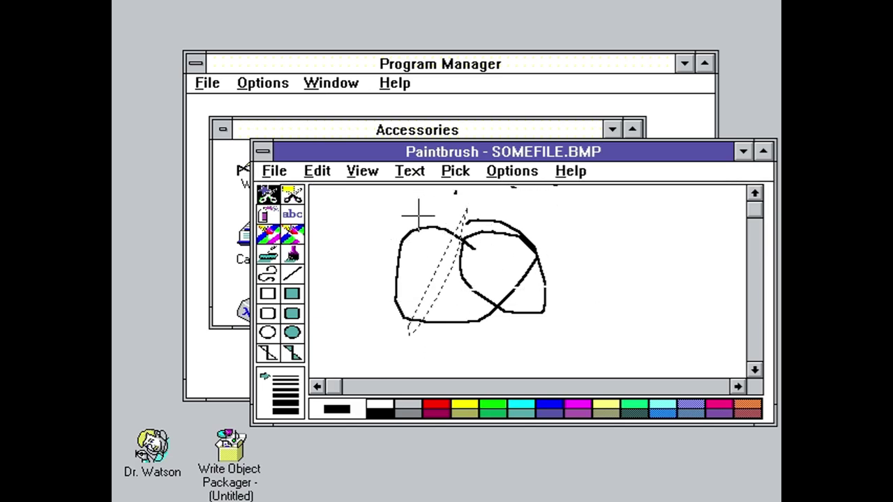
click(293, 197)
mouse_move(552, 237)
mouse_down()
mouse_move(398, 255)
mouse_move(355, 277)
mouse_up()
Spray airbrush dots over the overlapping loops and enter a row of hyphens with the text tool.
click(272, 217)
mouse_move(390, 232)
mouse_down()
mouse_move(471, 248)
mouse_move(308, 241)
mouse_move(299, 225)
mouse_up()
click(292, 214)
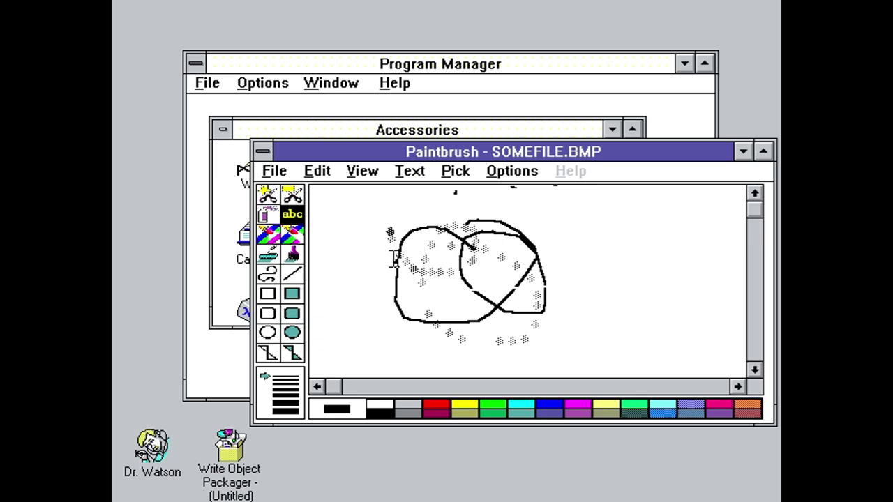
text(-----------)
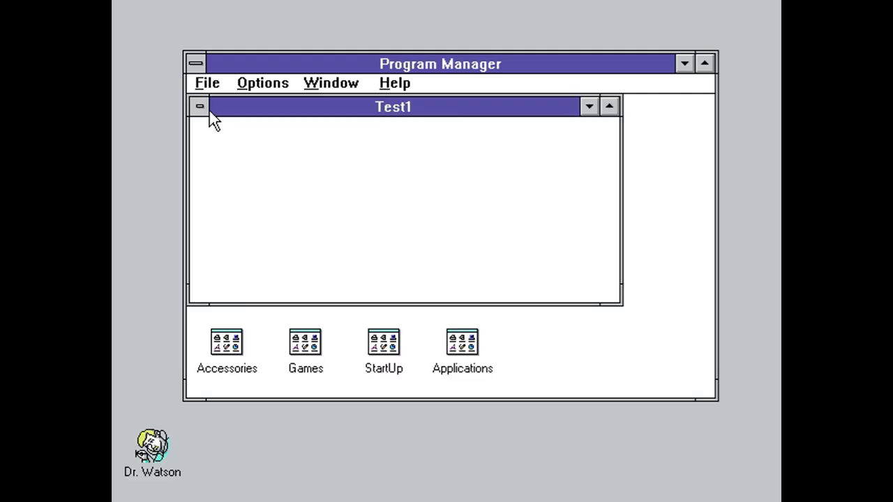
Close the Test1 and Main group windows and open the Accessories group.
click(203, 107)
click(215, 234)
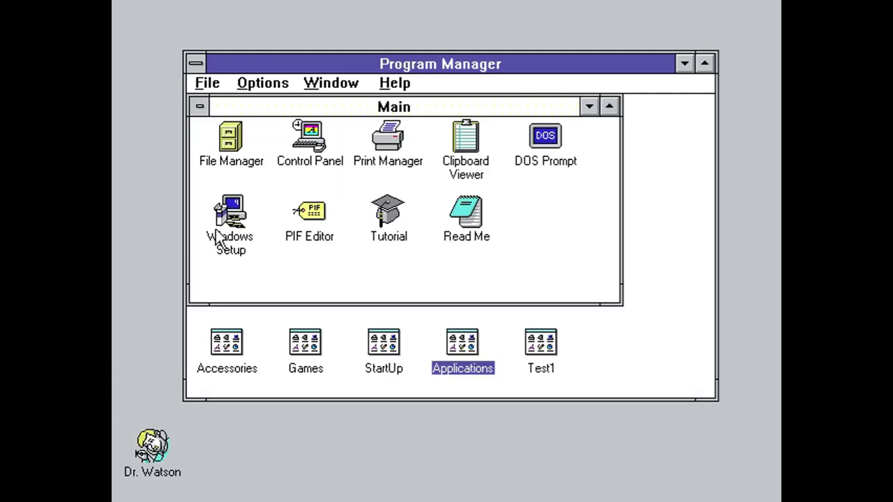
click(219, 336)
click(200, 106)
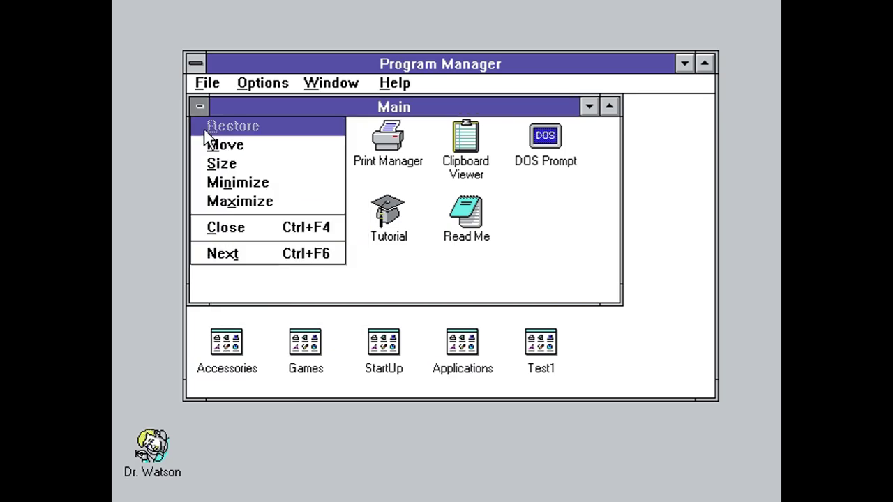
click(209, 224)
double_click(222, 353)
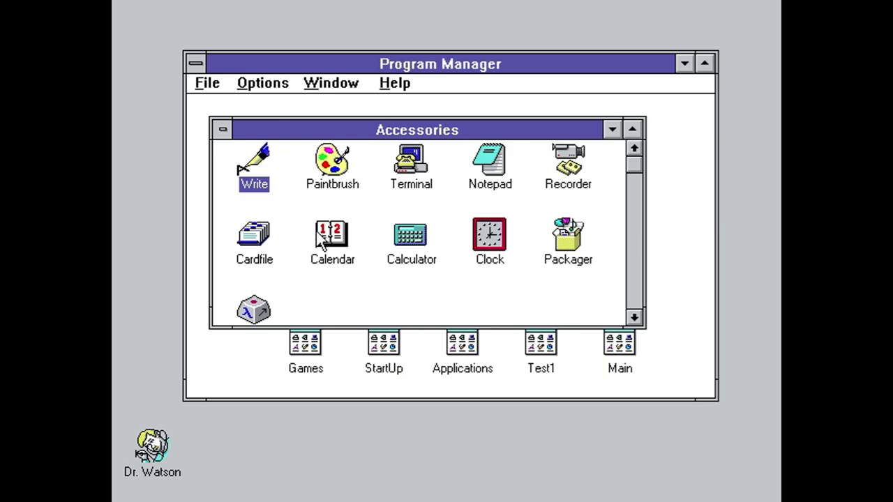
Launch Paintbrush and open somefile.bmp from the c:\windows directory.
double_click(325, 166)
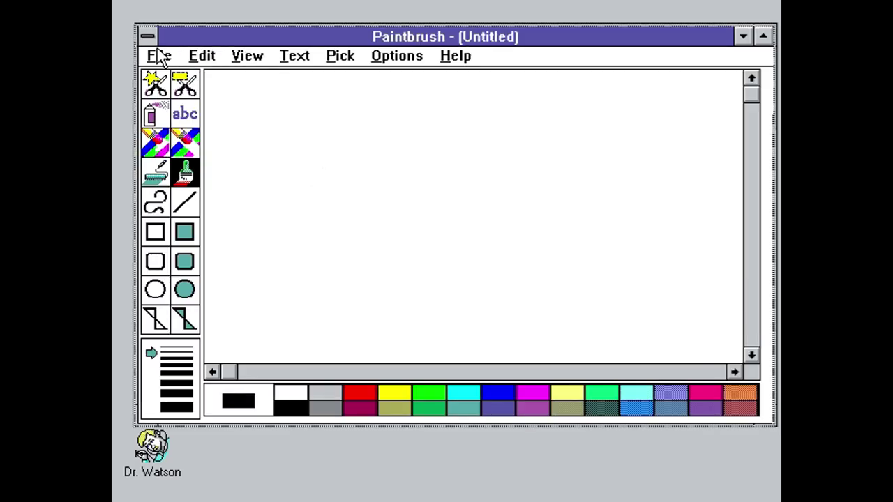
click(157, 61)
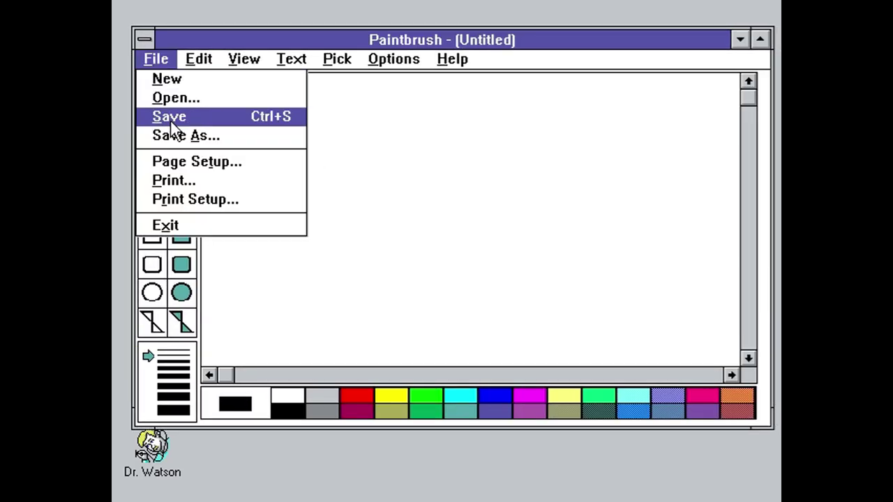
key(o)
click(582, 187)
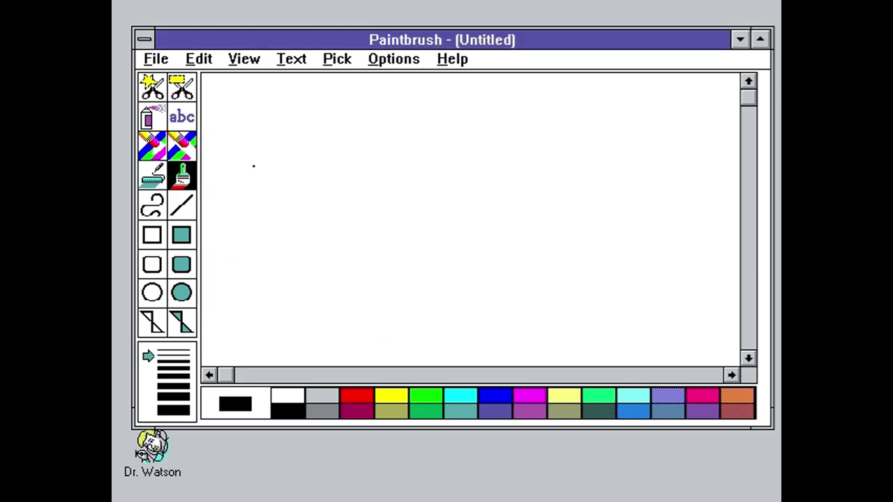
click(157, 59)
click(161, 97)
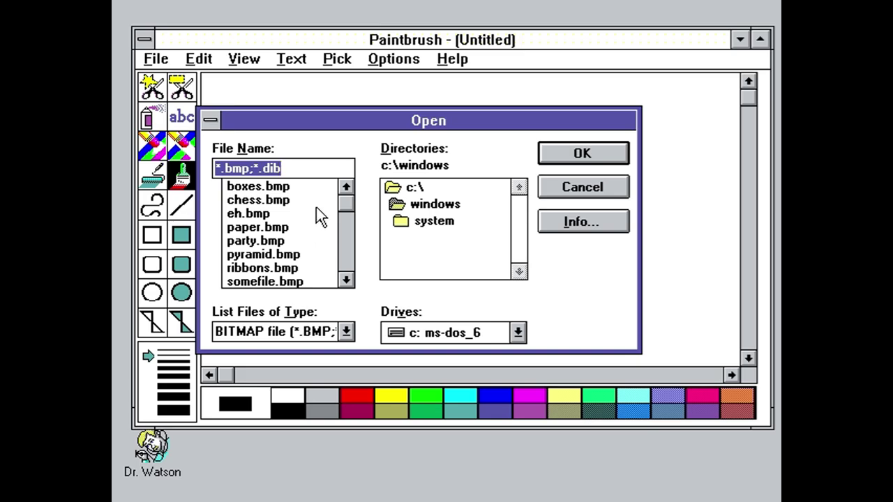
click(277, 282)
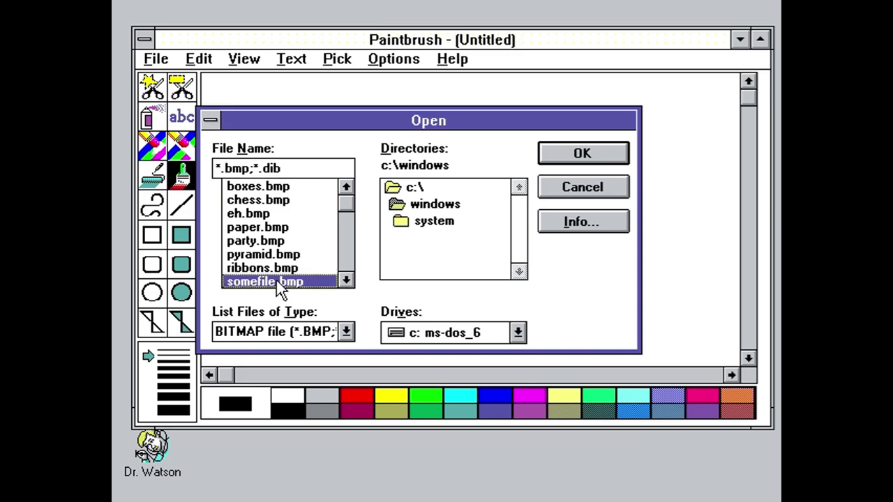
click(567, 158)
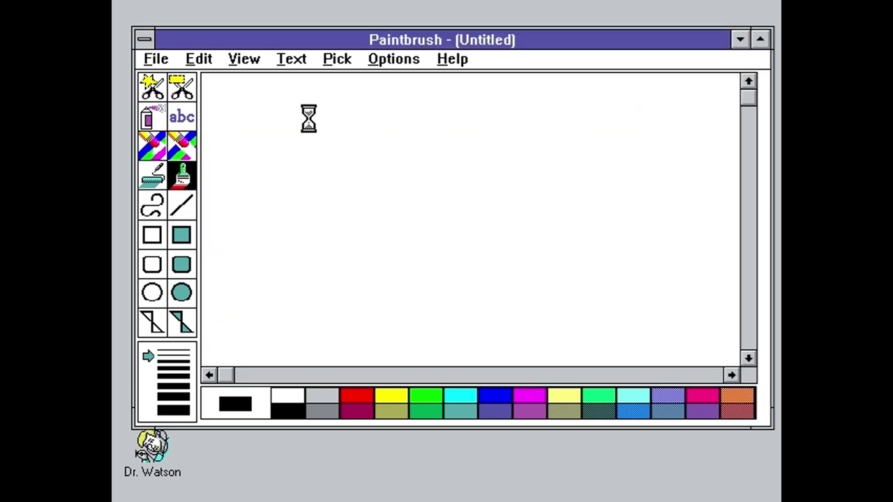
click(155, 60)
click(155, 60)
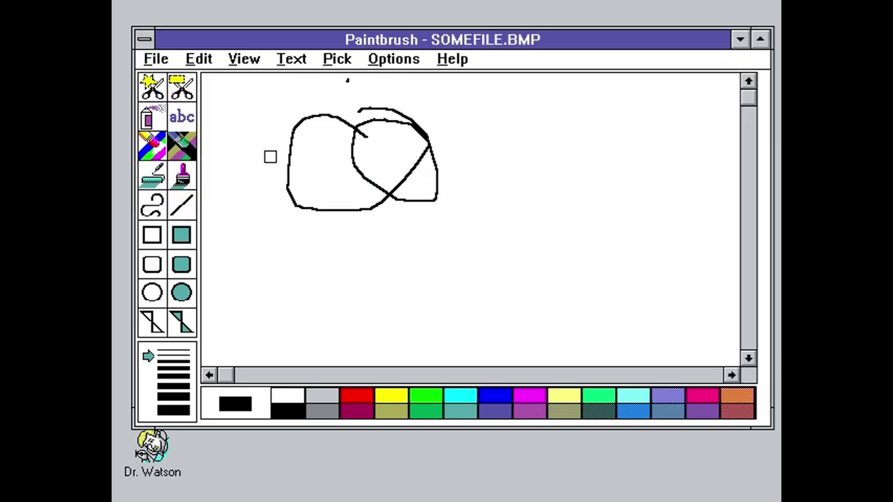
Erase strips across the overlapping loops and fill the canvas background with black using the paint roller.
mouse_move(270, 157)
mouse_down()
mouse_move(412, 171)
mouse_move(394, 199)
mouse_up()
click(152, 146)
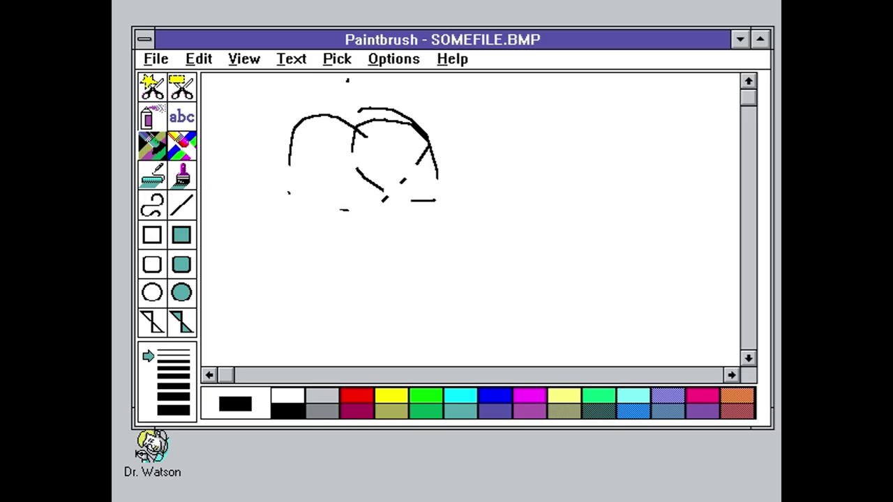
click(148, 180)
click(321, 115)
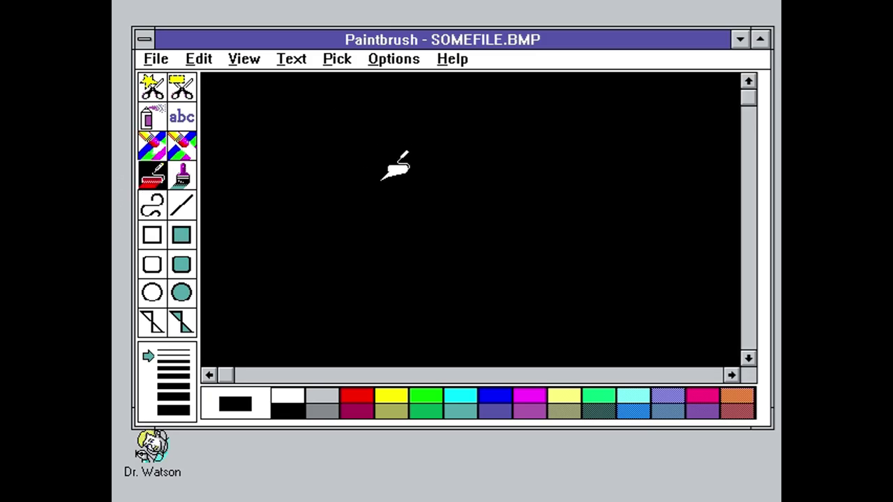
Paint a large white freehand loop on the black canvas with the brush.
click(183, 178)
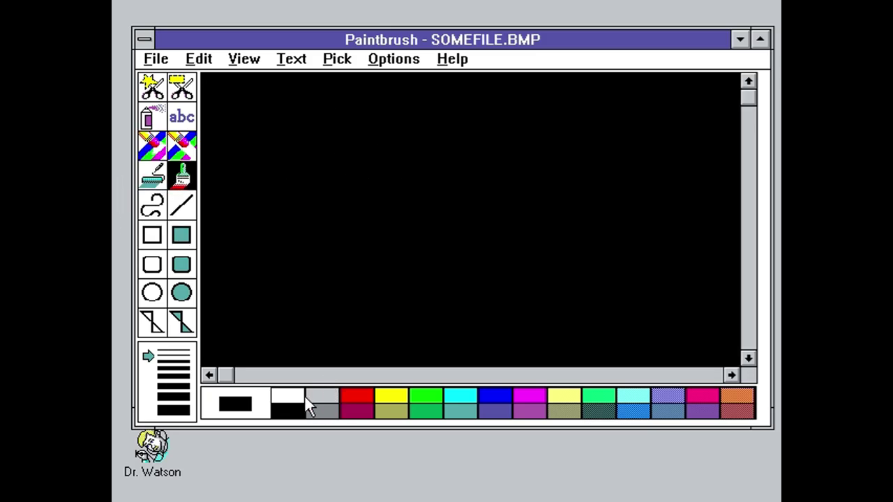
click(293, 396)
mouse_move(353, 273)
mouse_down()
mouse_move(226, 179)
mouse_move(289, 213)
mouse_up()
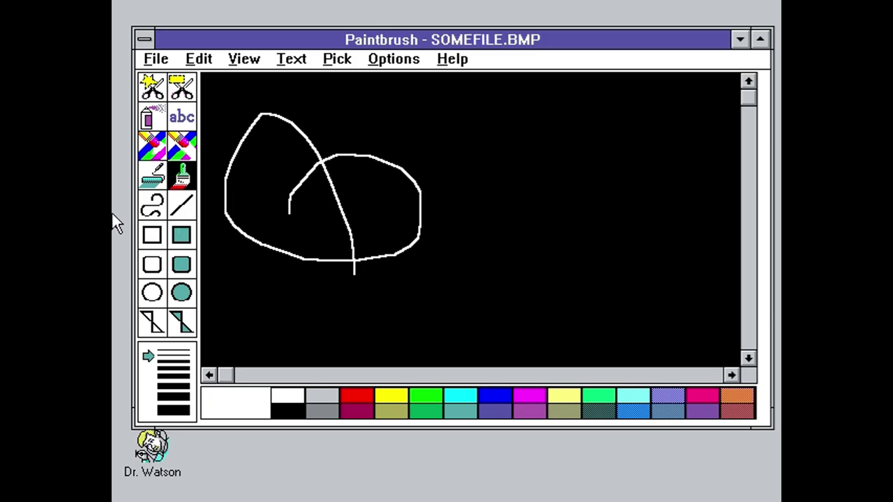
Draw a white curve across the brushed loop and a long, nearly horizontal straight line through it.
click(153, 205)
mouse_move(379, 241)
mouse_down()
mouse_move(379, 313)
mouse_move(346, 179)
mouse_up()
mouse_move(377, 210)
mouse_down()
mouse_move(418, 206)
mouse_move(606, 280)
mouse_up()
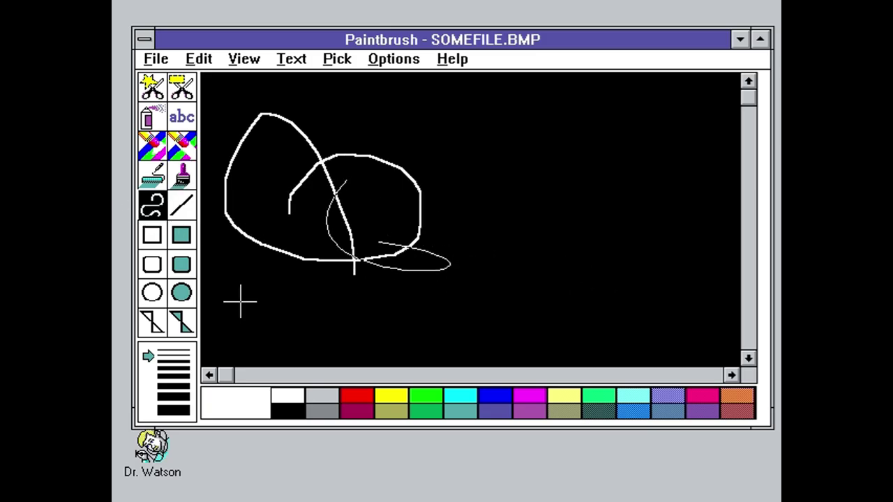
click(182, 204)
drag(293, 203, 606, 227)
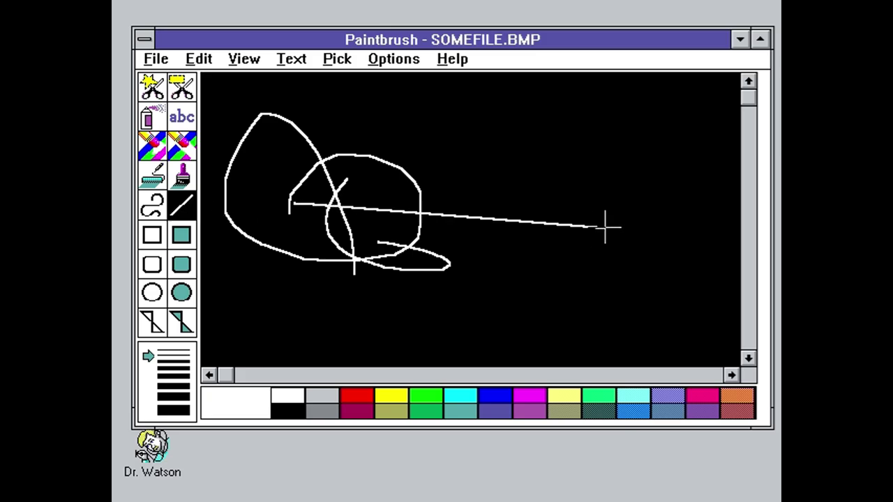
Draw three overlapping white rectangles over the loops: one outlined, one filled and one outlined with rounded corners.
click(152, 235)
drag(308, 263, 506, 160)
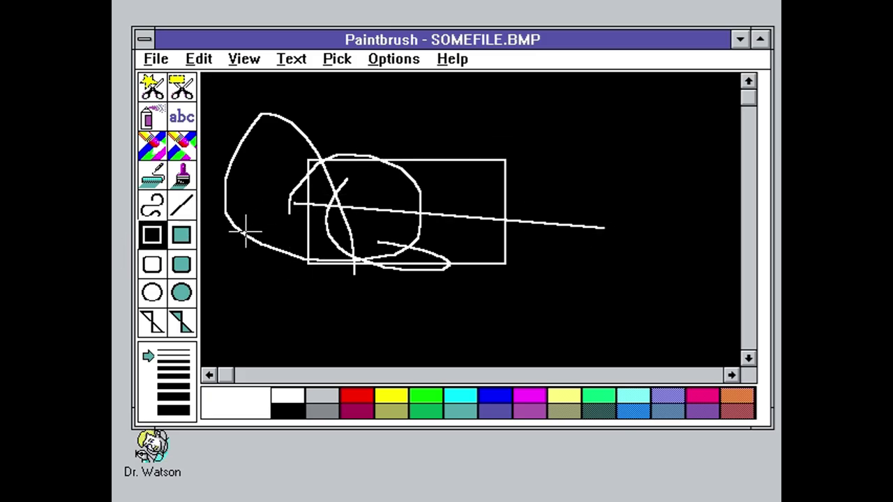
click(181, 235)
drag(286, 244, 432, 184)
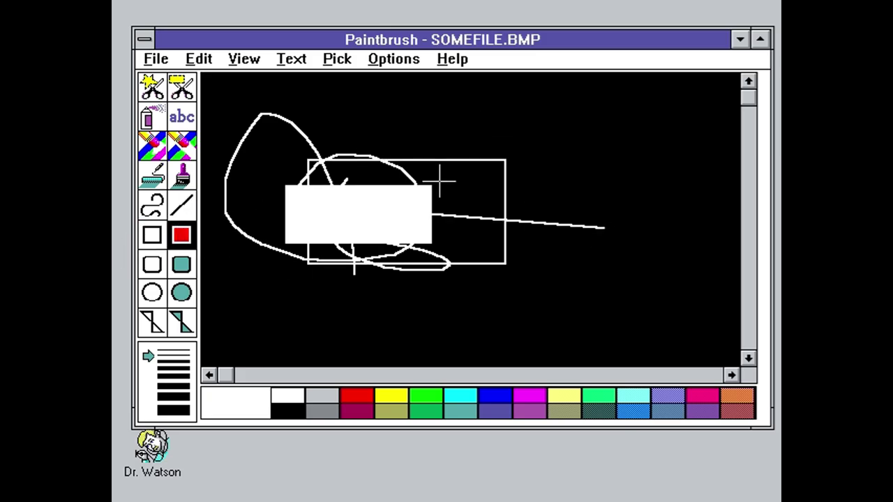
click(150, 264)
mouse_move(305, 272)
mouse_down()
mouse_move(448, 231)
mouse_move(479, 169)
mouse_up()
Draw an outlined white circle below the filled rectangle and a filled white circle at its lower-right corner.
click(152, 292)
drag(301, 289, 411, 223)
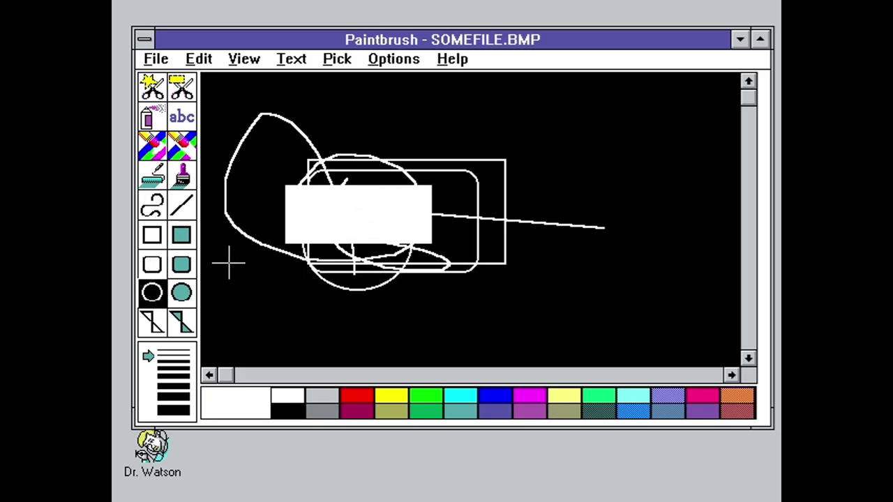
click(180, 293)
drag(411, 328, 516, 232)
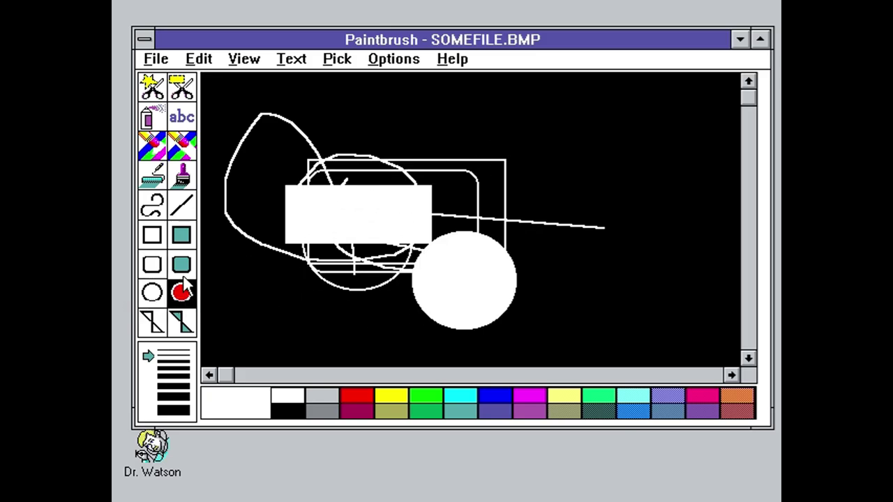
Try to draw a many-sided filled white polygon around the upper-right part of the canvas with the thickest line width.
click(152, 321)
drag(498, 279, 608, 189)
click(181, 320)
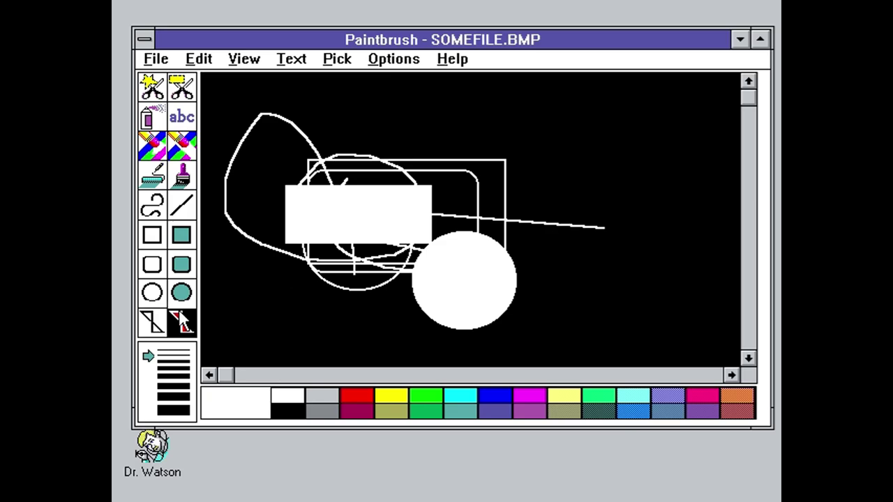
drag(520, 282, 586, 137)
click(173, 398)
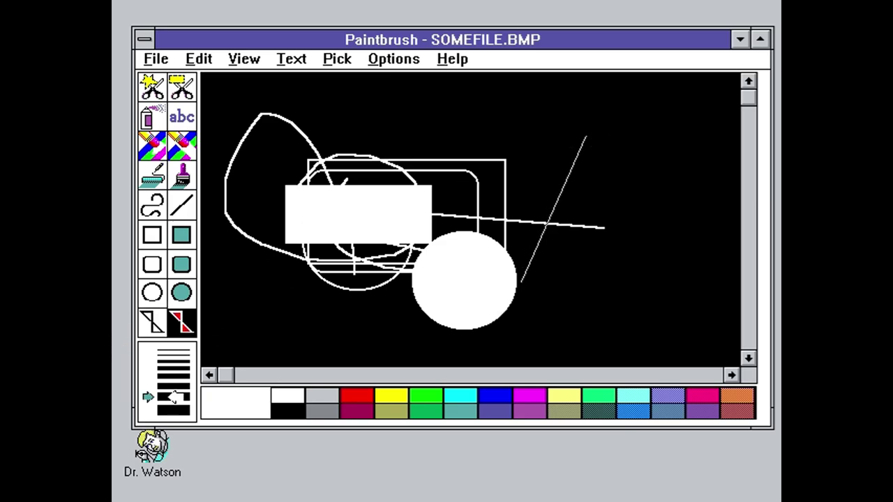
click(173, 410)
click(538, 97)
click(704, 259)
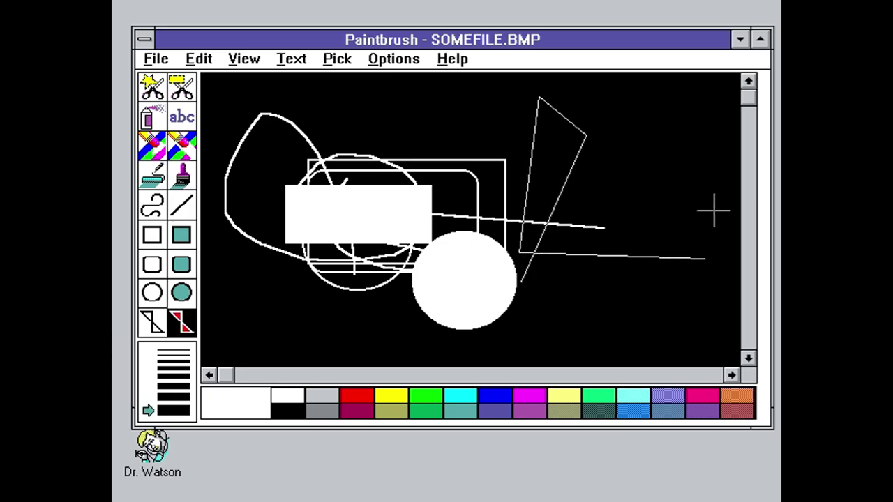
click(688, 153)
click(572, 78)
click(436, 85)
click(374, 112)
click(360, 171)
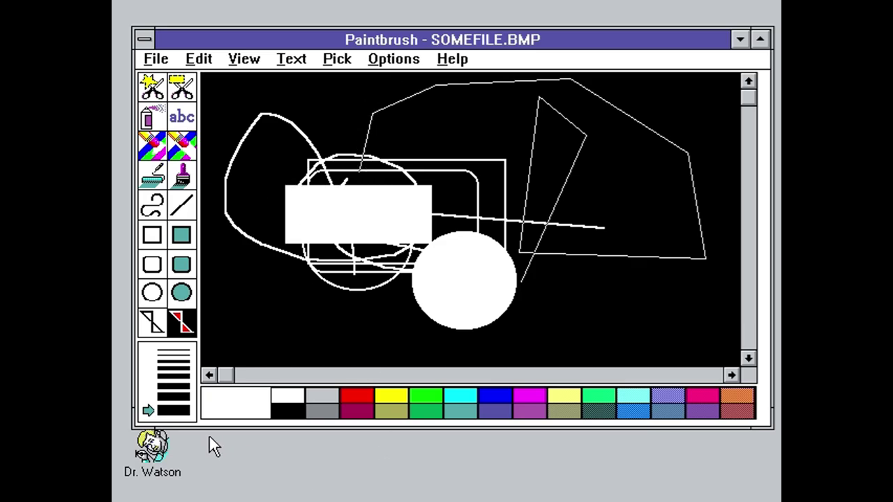
View the page setup options for header, footer and margins, and dismiss them without changes.
click(152, 60)
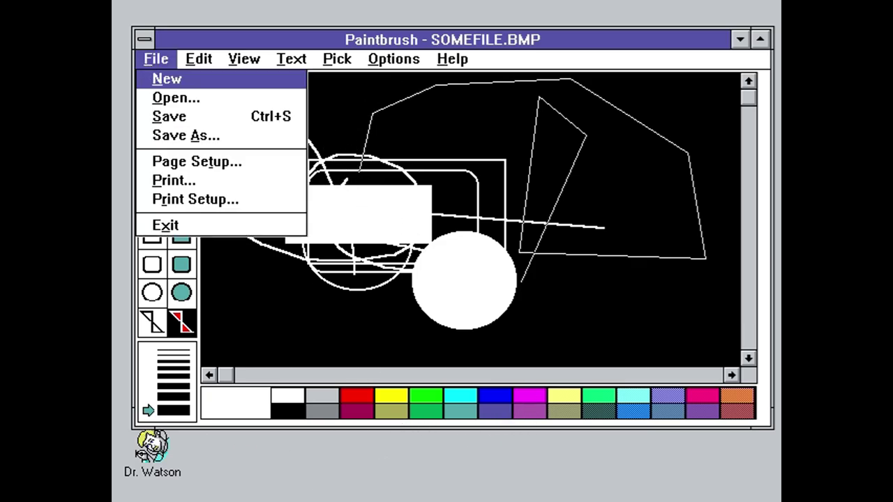
click(223, 162)
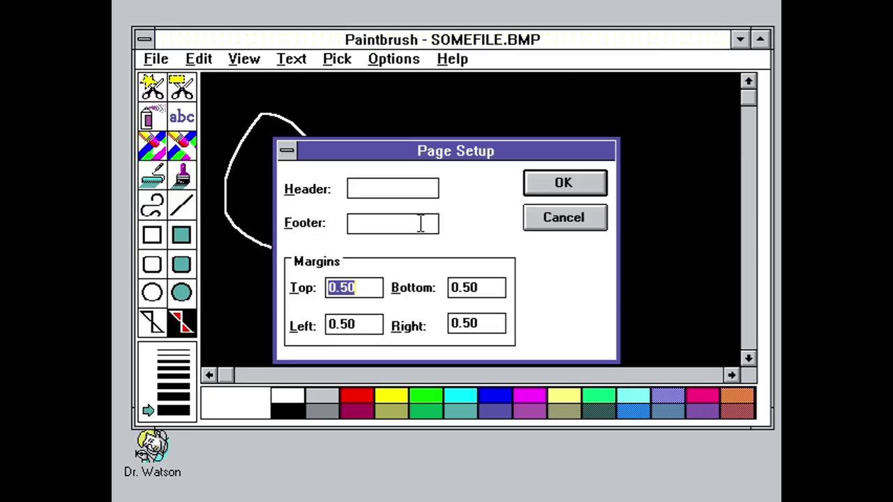
click(558, 217)
Exit Paintbrush without saving the changes to SOMEFILE.BMP.
click(155, 59)
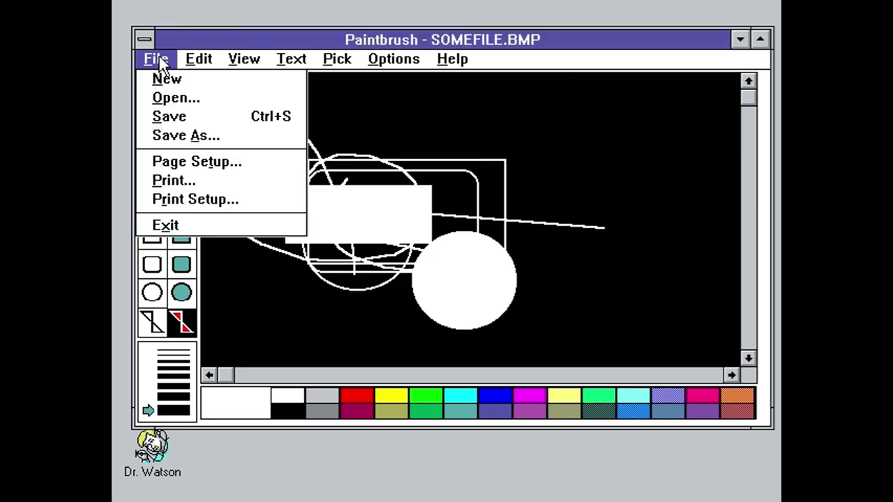
click(196, 225)
click(432, 293)
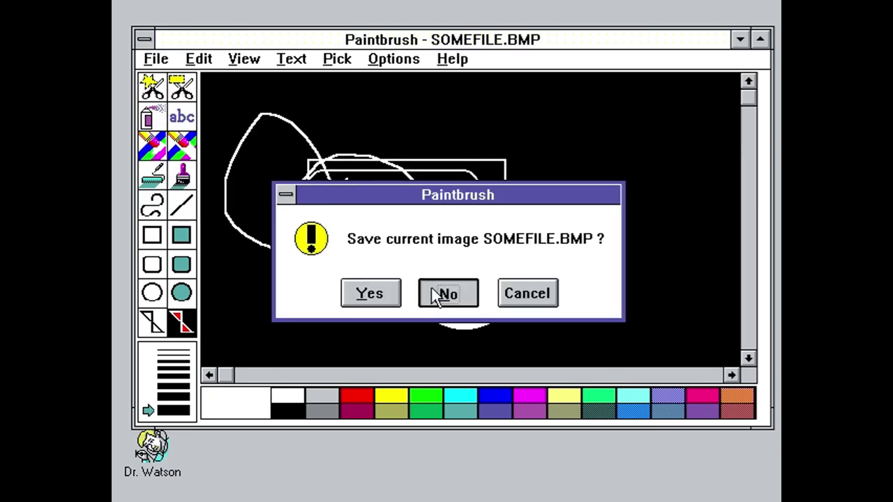
Switch to Terminal and accept None as its default serial port.
double_click(403, 167)
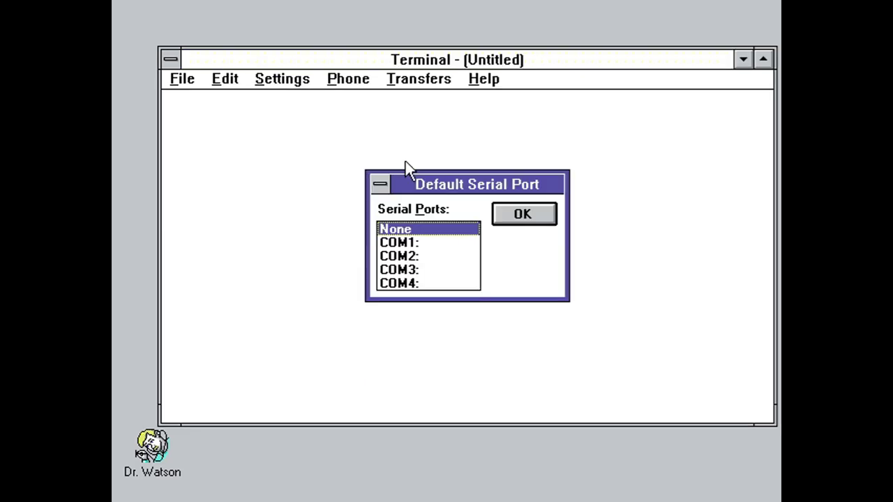
click(498, 218)
Look through Terminal's command lists, view its version and licence information, and dismiss it.
click(182, 80)
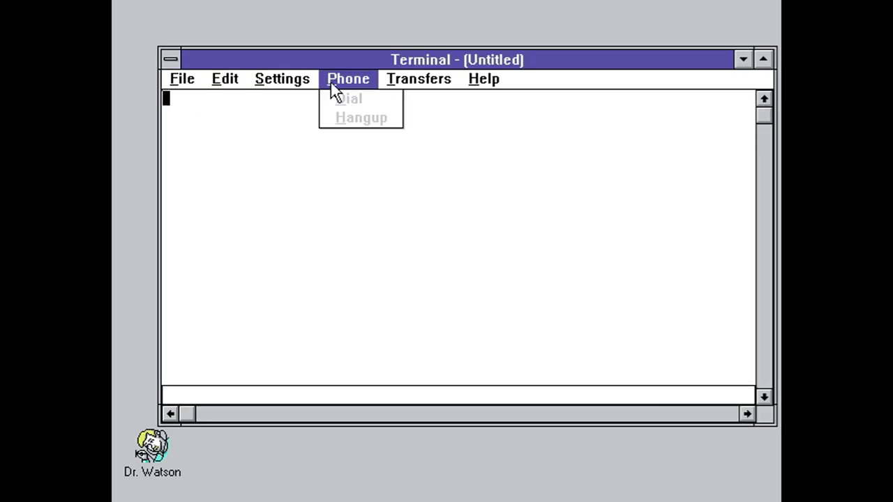
click(512, 164)
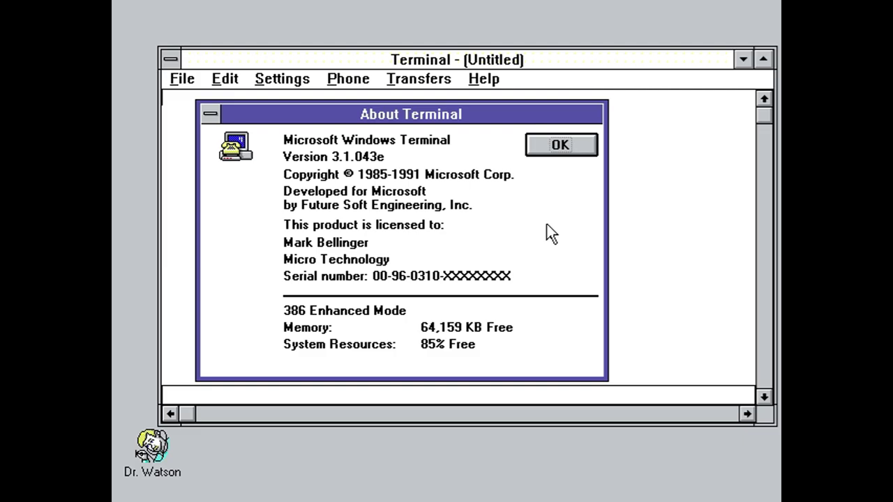
click(537, 153)
Look through the Terminal Help contents down to the Commands topics and close the help window.
click(474, 81)
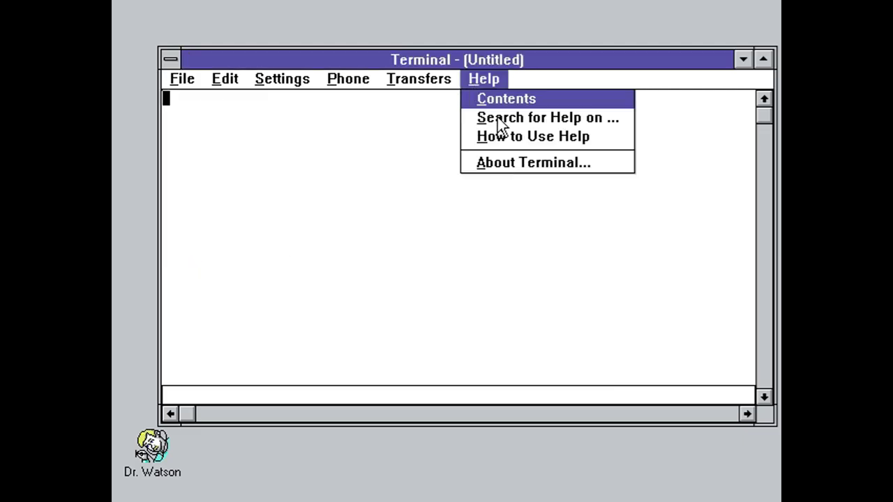
click(477, 101)
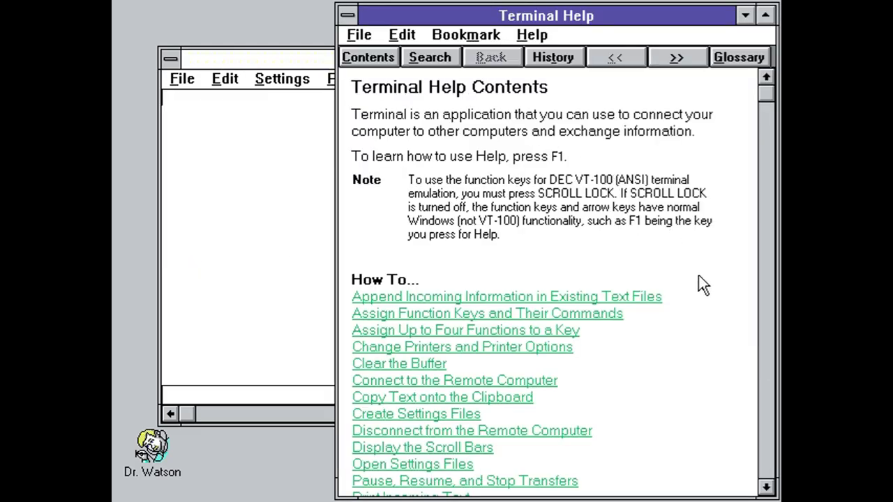
scroll(758, 284, down, 10)
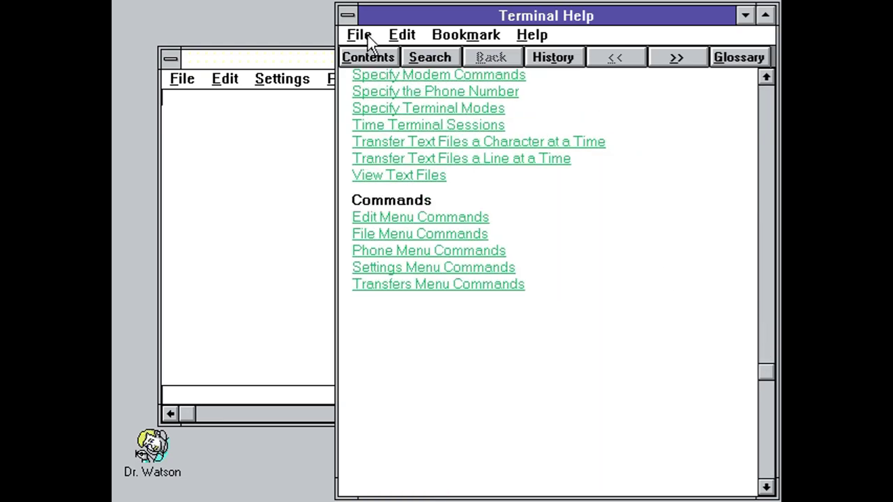
click(347, 14)
click(376, 135)
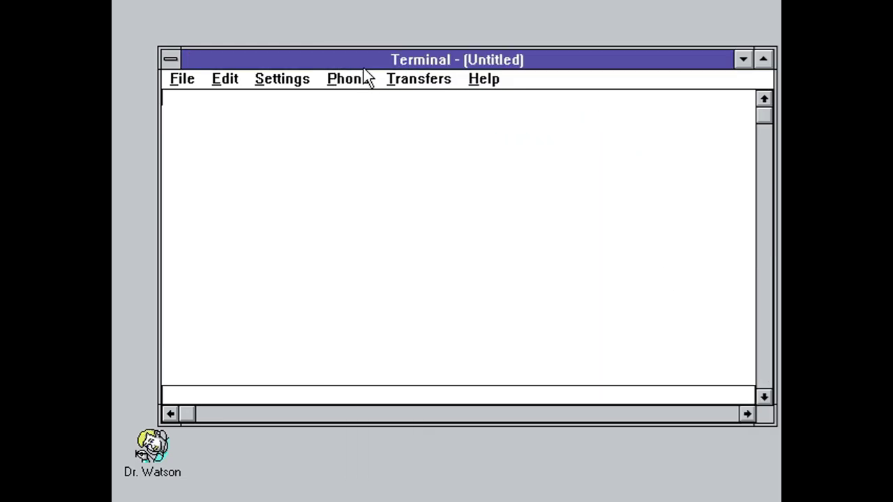
View the text file sysini2.txt from c:\windows in the Terminal window.
click(406, 75)
click(423, 136)
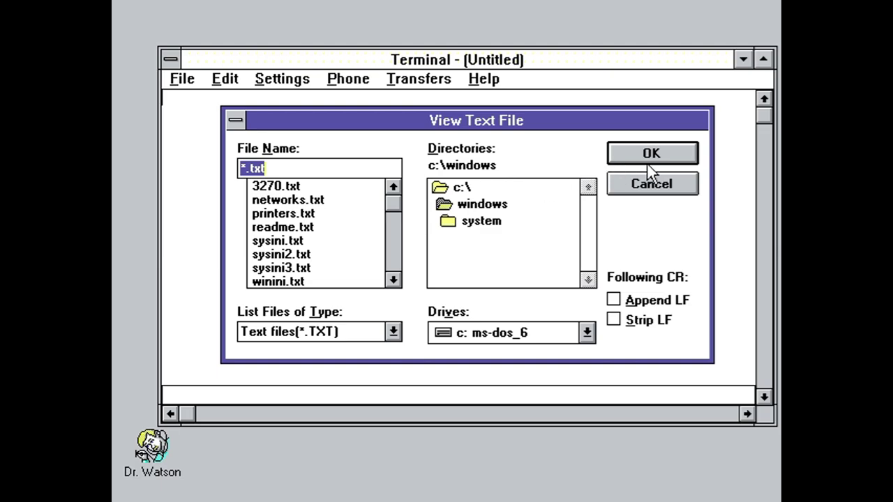
click(383, 202)
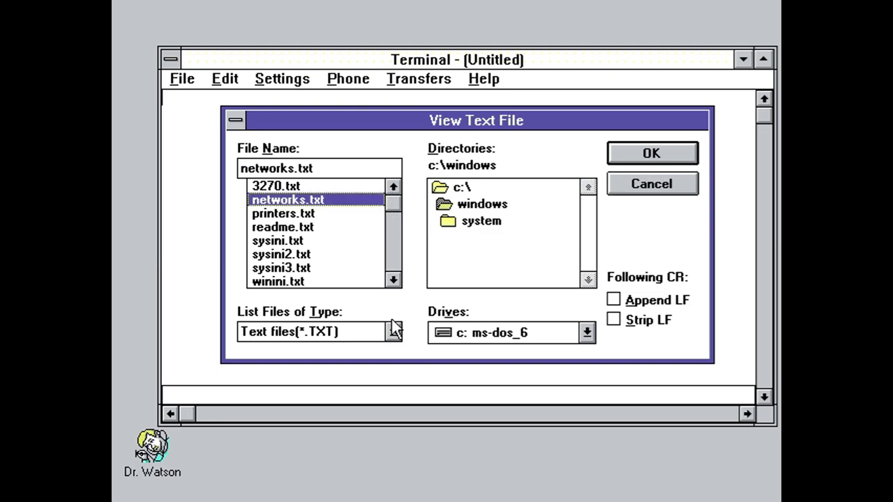
click(393, 279)
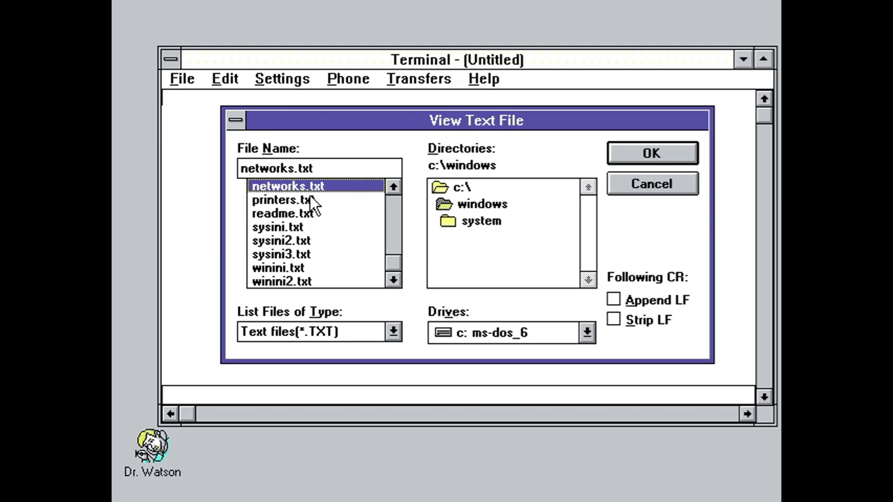
double_click(312, 239)
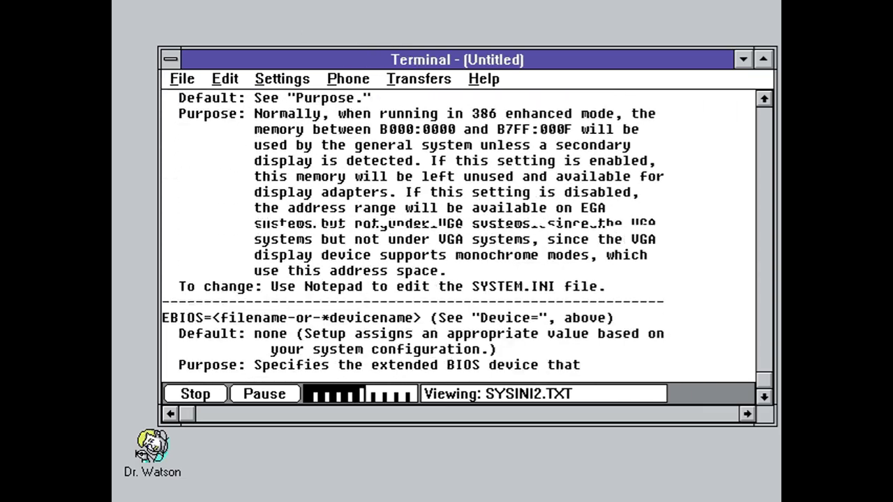
Exit Terminal, agreeing to stop the file transfer in progress, and start Terminal again from Program Manager.
click(170, 60)
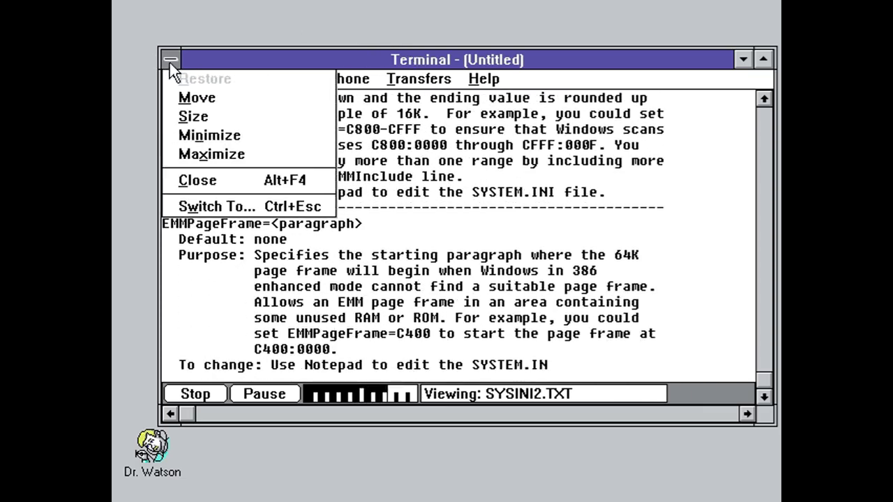
click(183, 179)
click(406, 296)
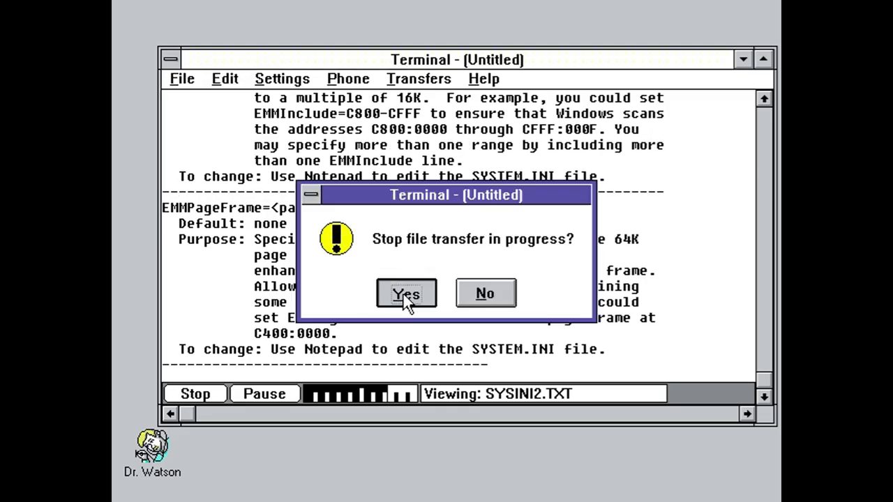
double_click(411, 164)
Enter a phone number for Terminal to dial, accept it, and check whether dialing is available.
click(370, 109)
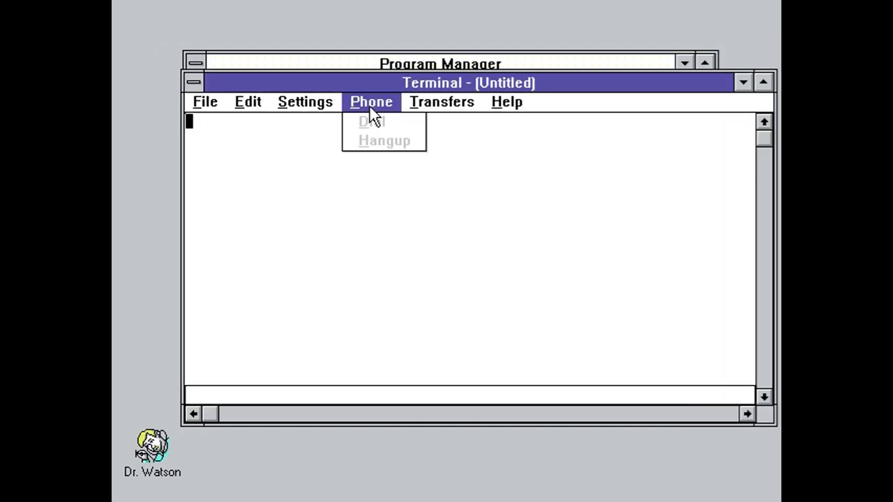
click(310, 129)
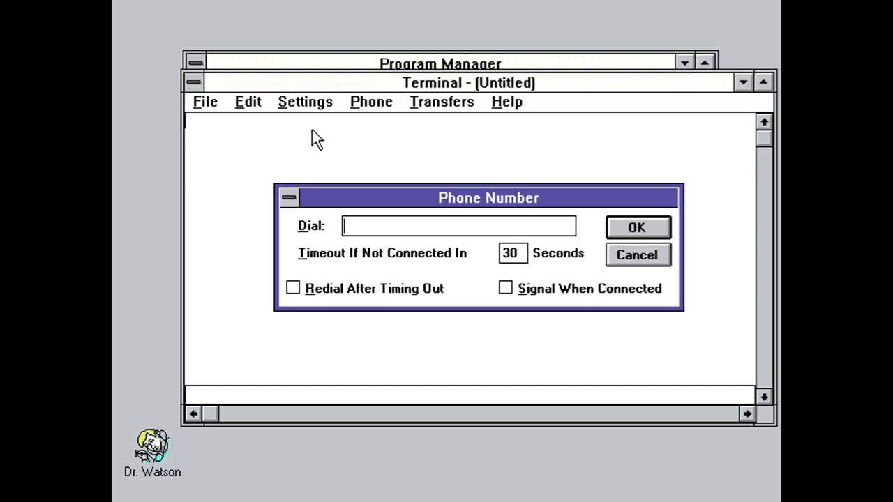
text(55555555)
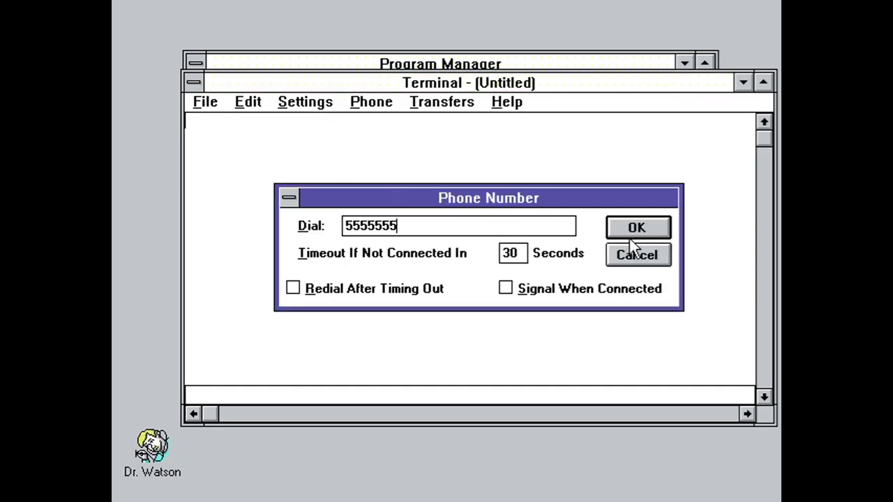
click(630, 233)
click(357, 94)
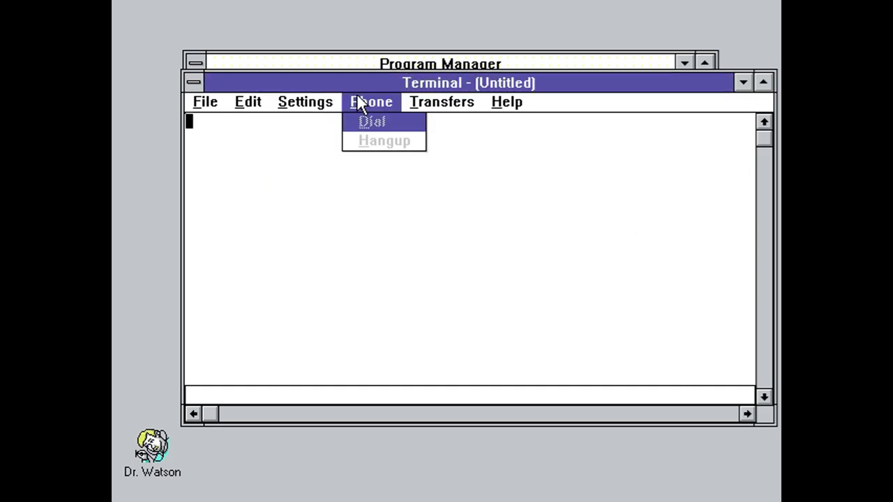
View the terminal emulation choices and cancel without changing them.
mouse_move(318, 95)
click(328, 142)
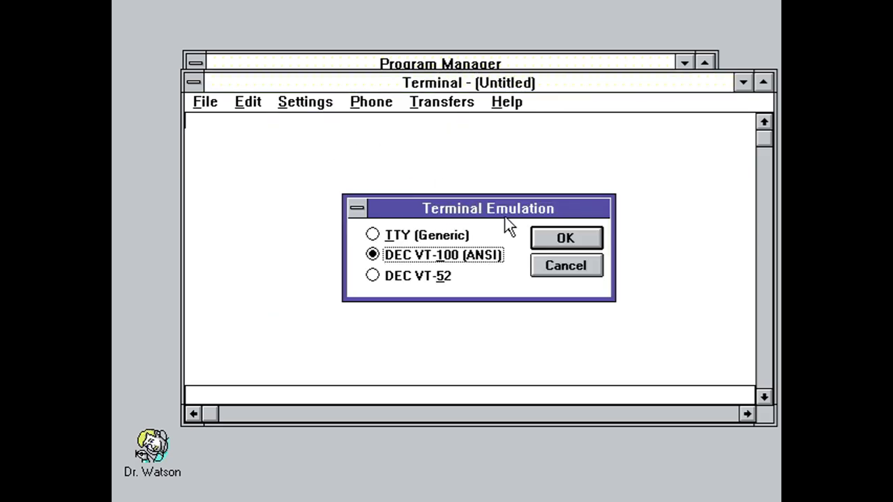
click(551, 259)
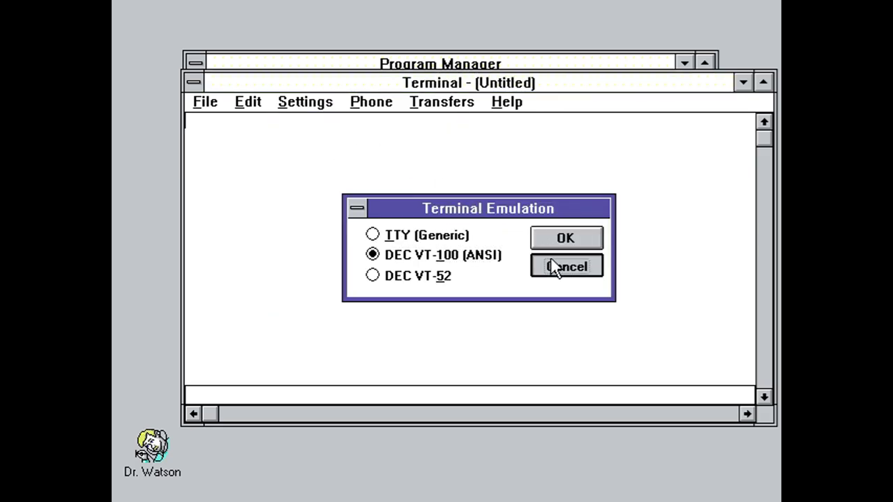
Look through the translations and terminal fonts offered in the terminal preferences, and cancel without changes.
click(309, 102)
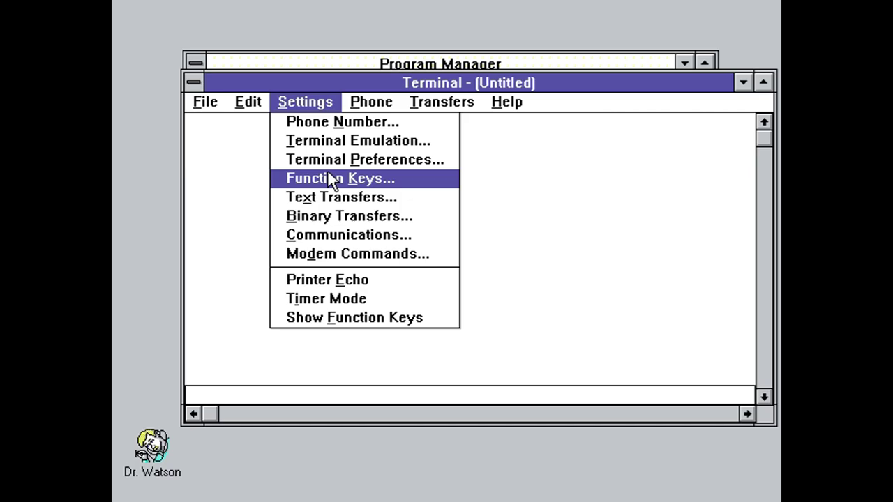
key(p)
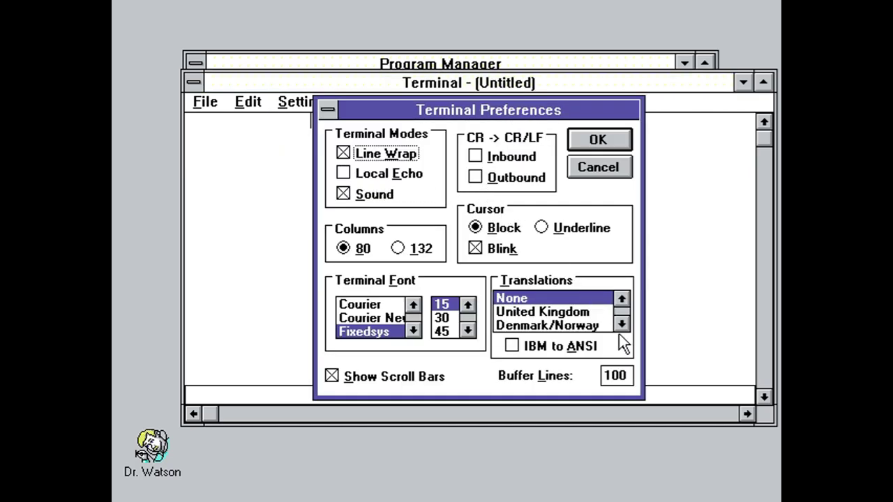
click(621, 325)
click(622, 325)
click(622, 326)
click(622, 326)
click(622, 326)
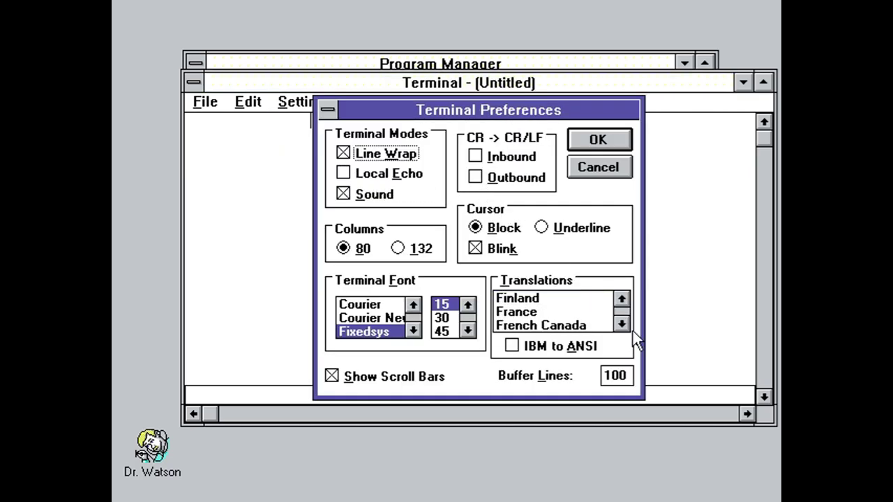
click(413, 331)
click(413, 330)
click(579, 168)
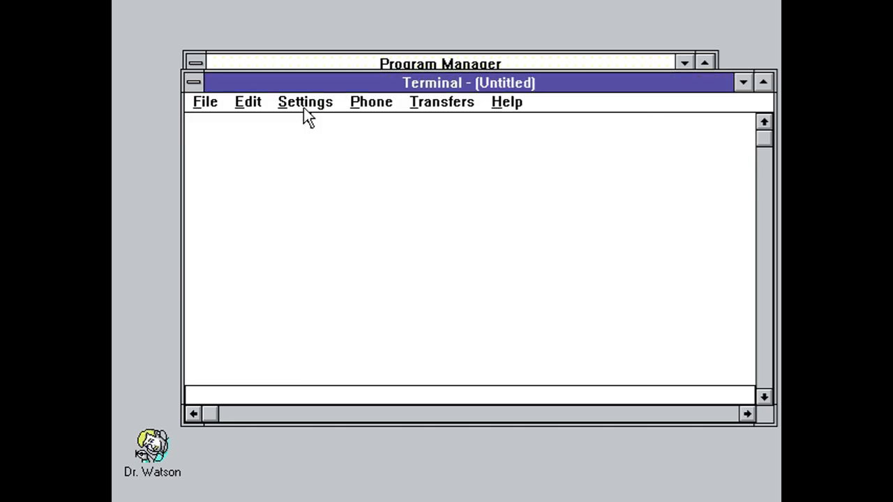
View the function key names and commands settings, and cancel without assigning any.
click(304, 105)
click(318, 180)
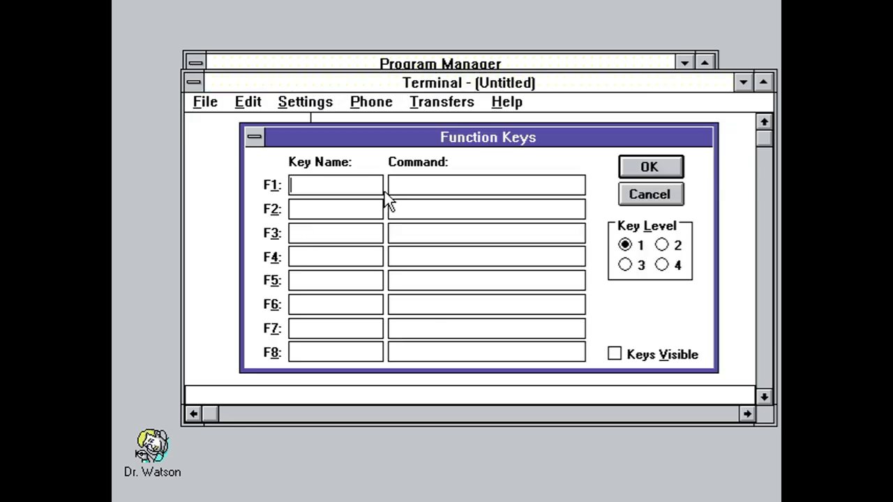
click(635, 193)
View the text transfer and binary transfer settings, dismissing each without changes.
click(302, 105)
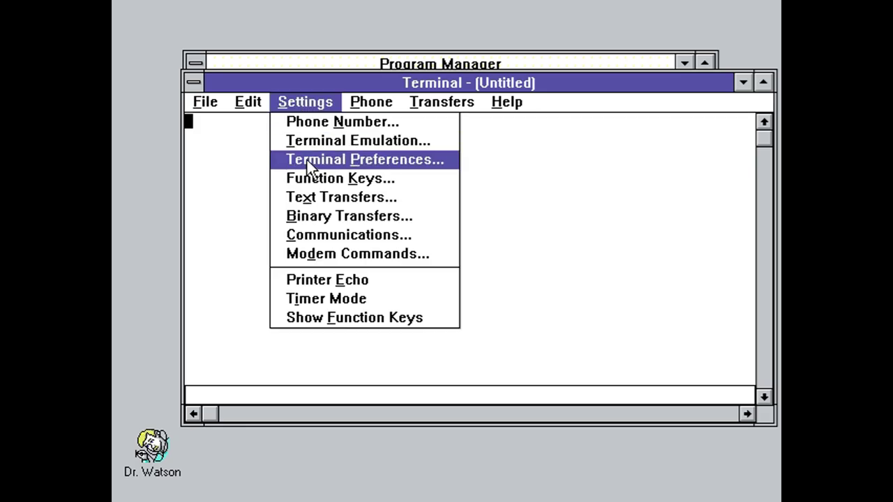
click(315, 195)
click(613, 197)
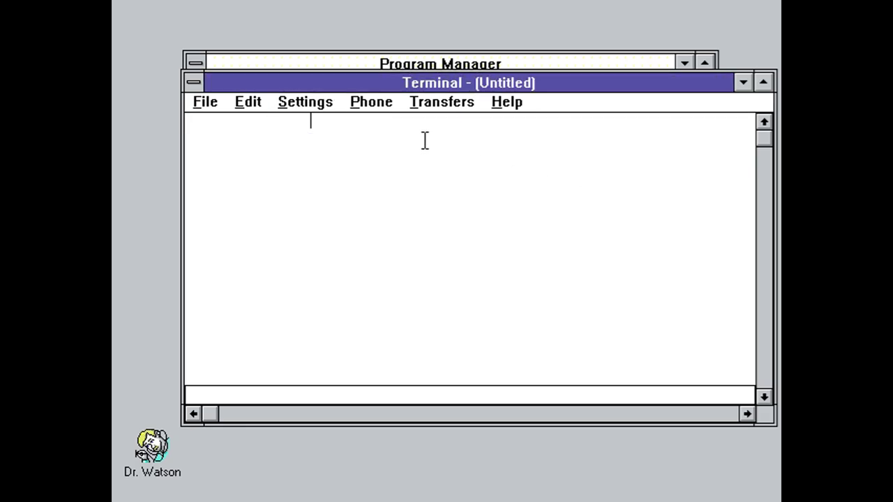
click(304, 103)
click(324, 224)
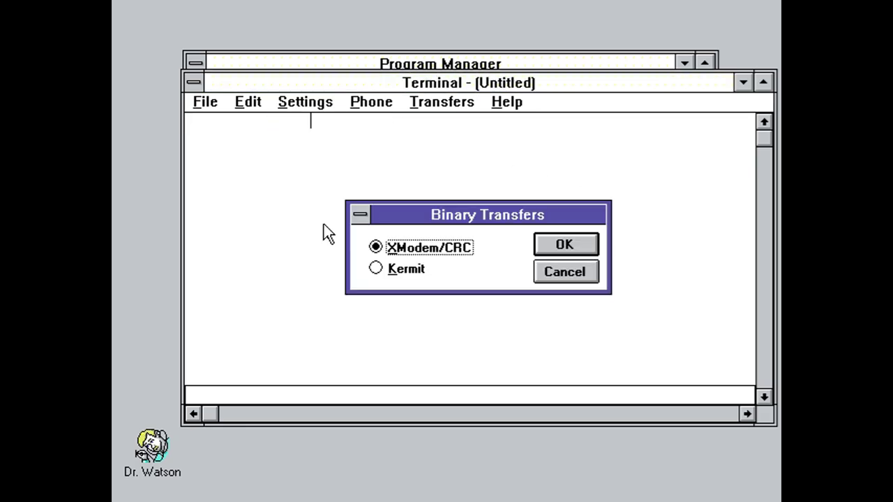
click(564, 269)
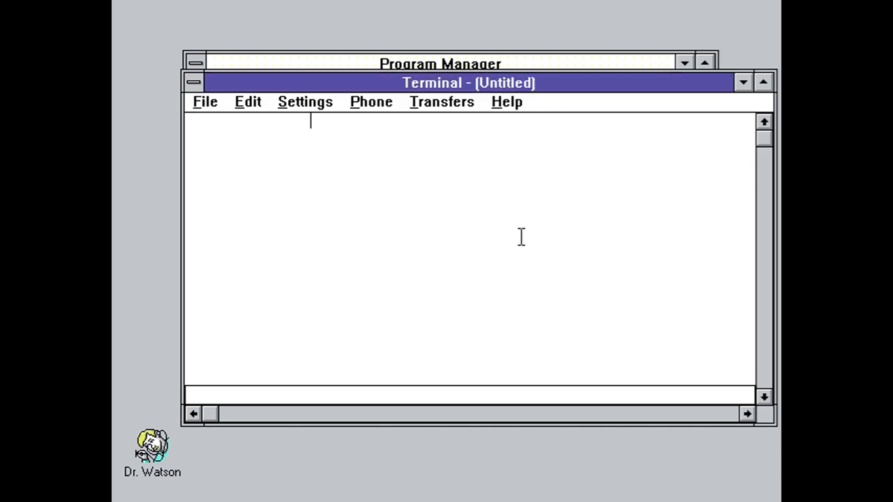
Look through the available connectors in the communications settings and close them with None still selected.
click(303, 103)
click(312, 231)
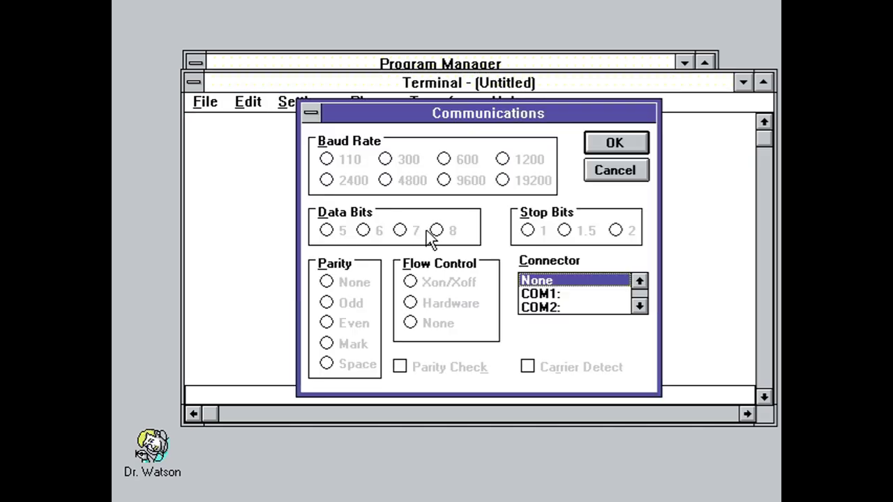
click(640, 305)
click(640, 306)
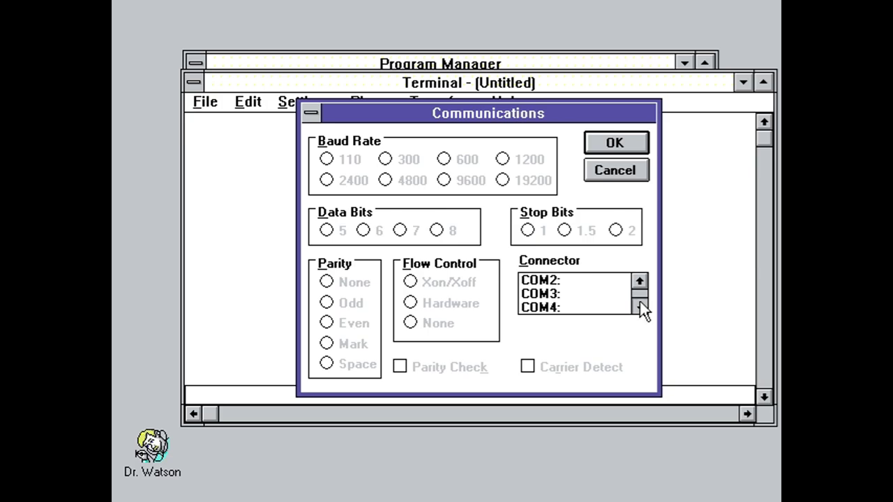
click(636, 143)
View the modem commands settings and accept them with the Hayes defaults.
click(303, 102)
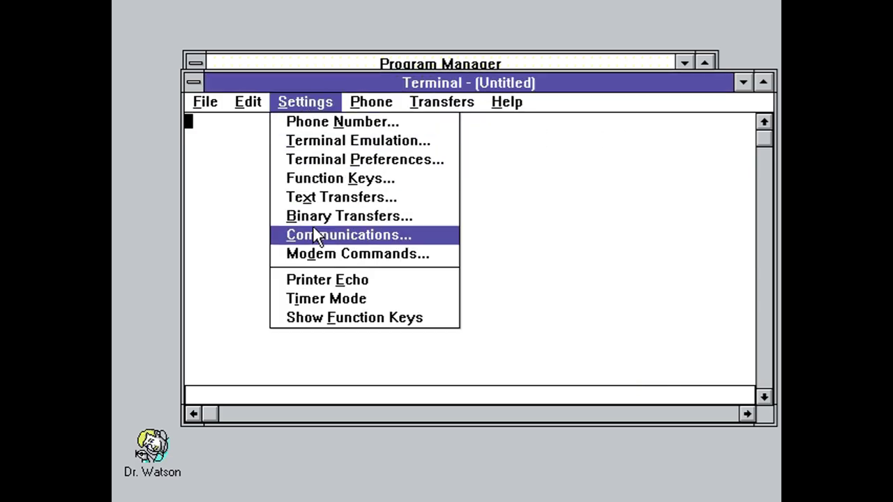
click(323, 255)
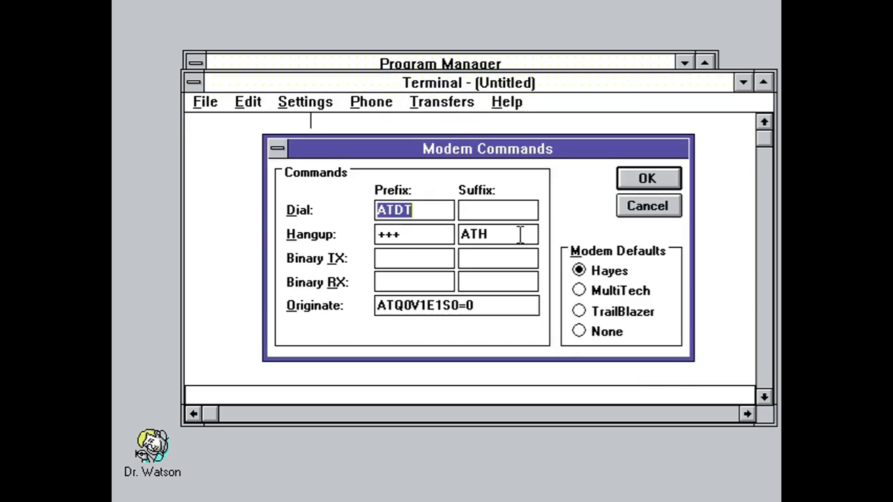
click(647, 187)
Try the COM1 and COM2 connectors in the communications settings, and cancel the dialog.
click(324, 101)
click(346, 235)
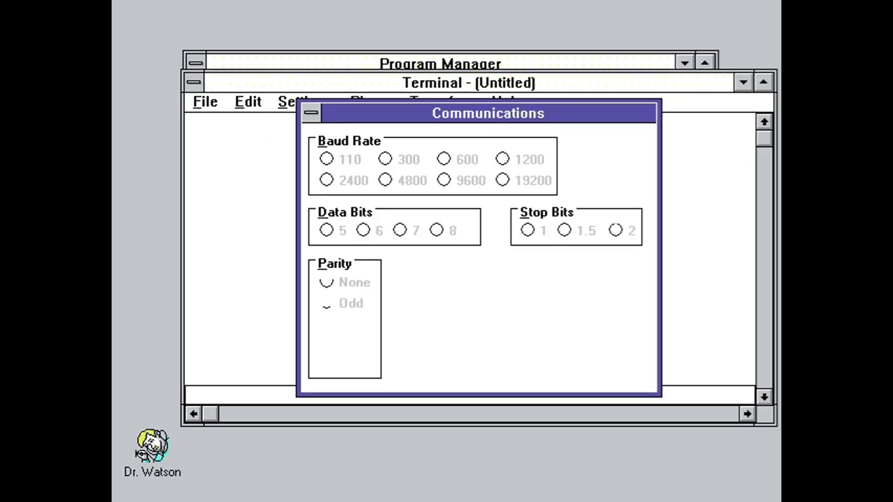
click(568, 292)
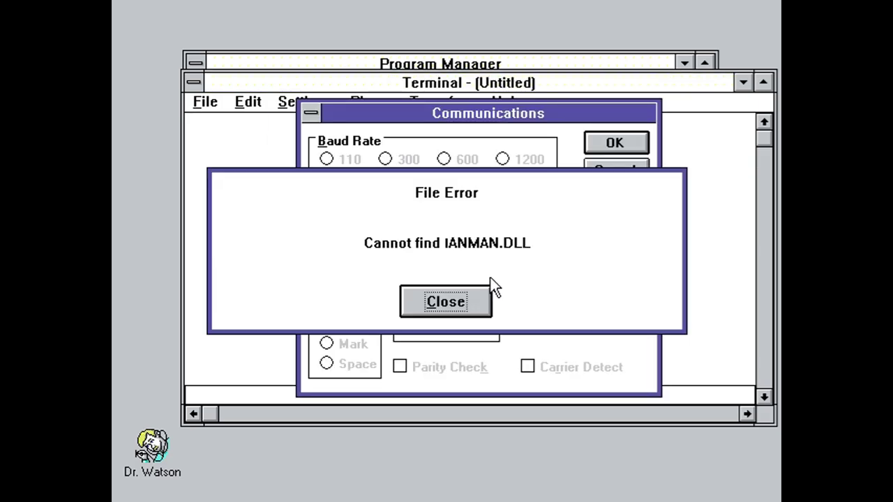
click(476, 297)
click(541, 305)
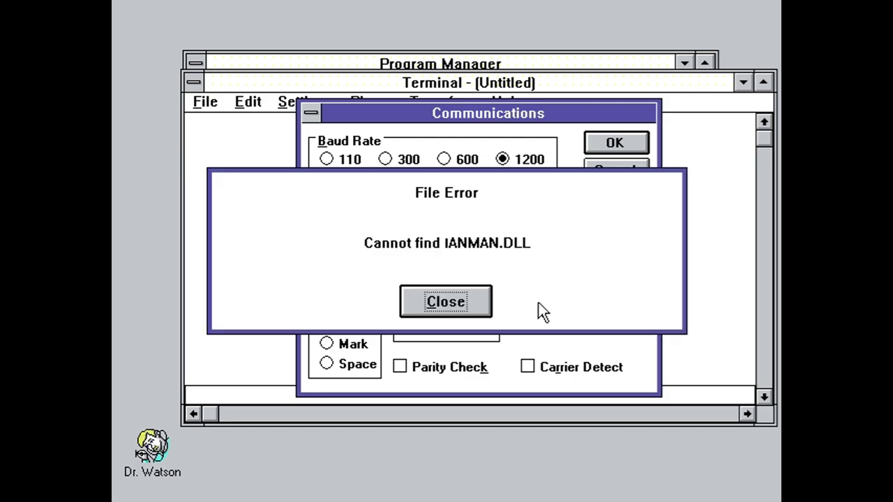
key(Return)
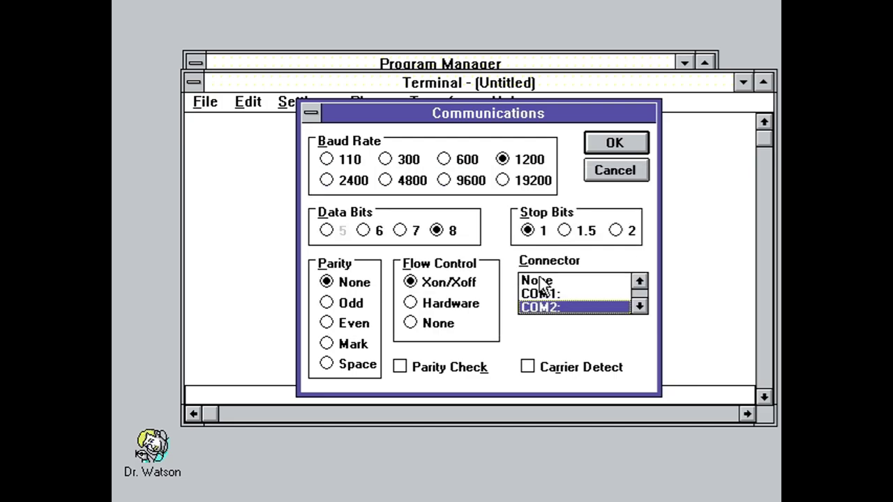
click(631, 178)
Turn on Printer Echo, Timer Mode and the function keys display in Terminal.
click(264, 103)
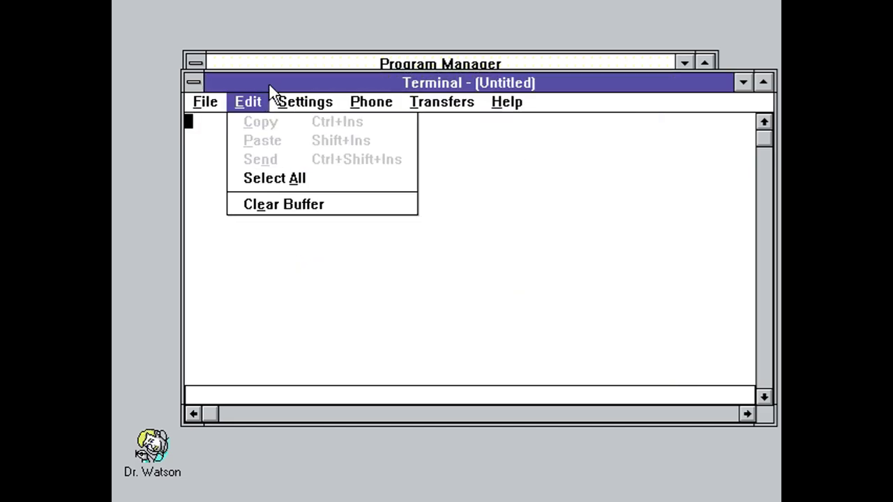
click(287, 102)
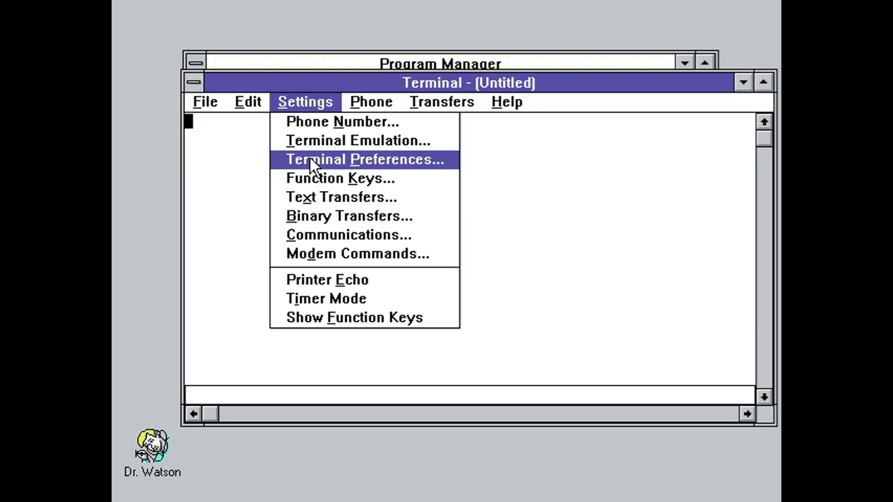
click(339, 279)
click(307, 102)
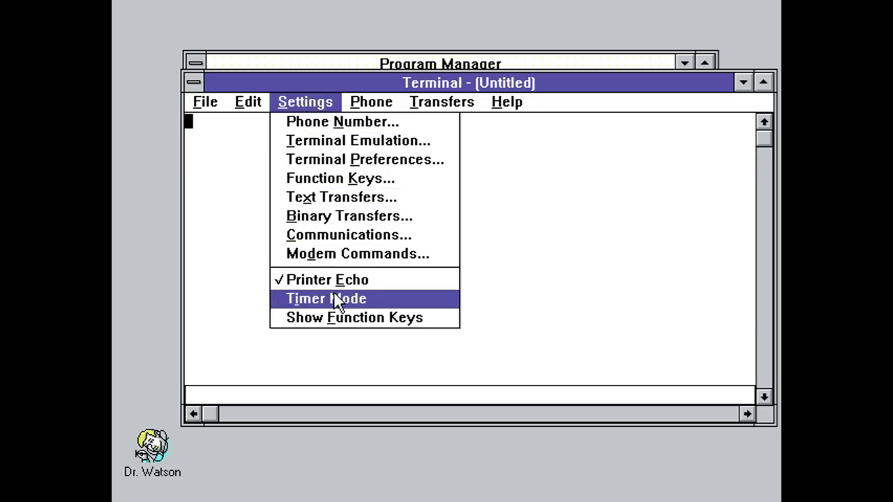
click(333, 299)
click(307, 102)
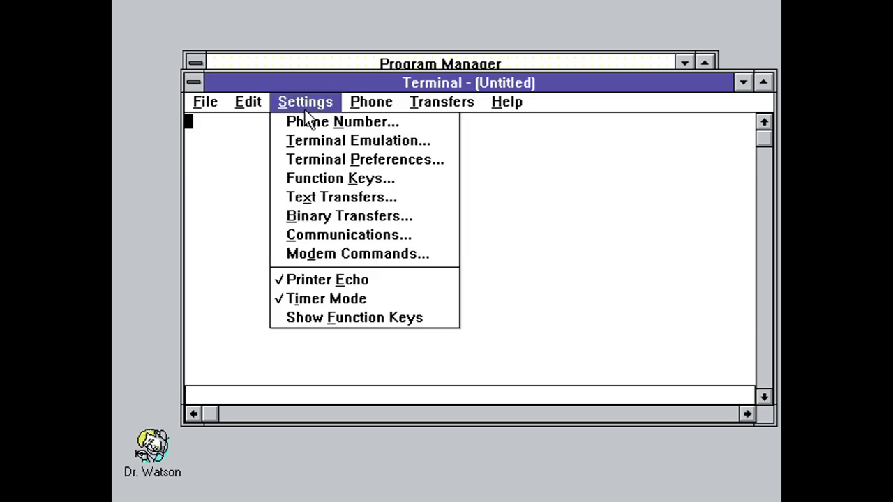
click(328, 318)
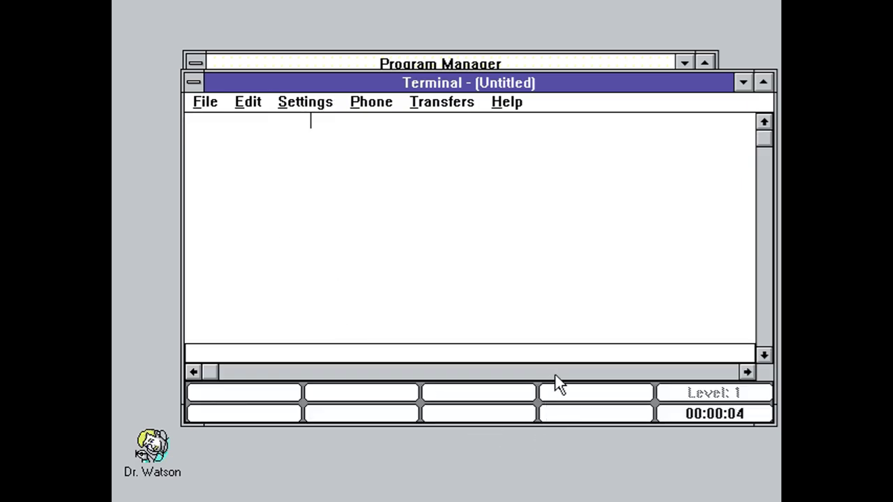
Clear Terminal's buffer and select everything in the window.
click(251, 109)
click(277, 204)
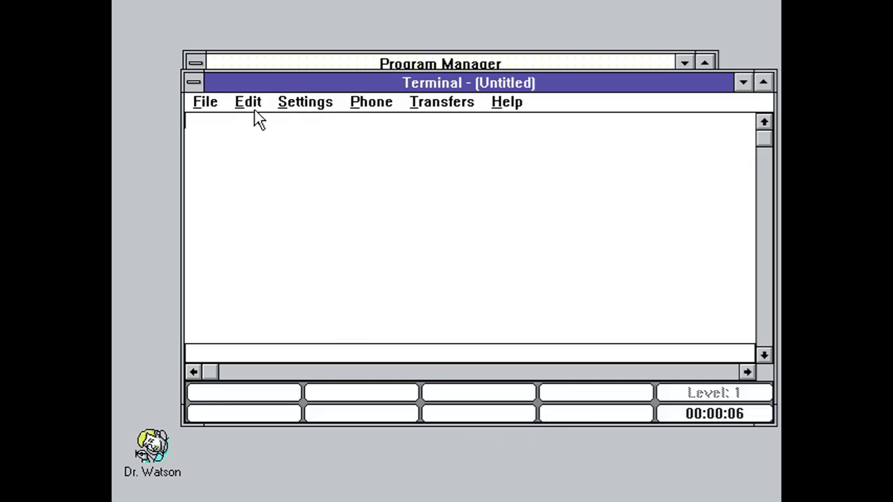
click(253, 109)
click(274, 178)
View the save options for the untitled session and the printer setup, dismissing each without changes.
click(205, 103)
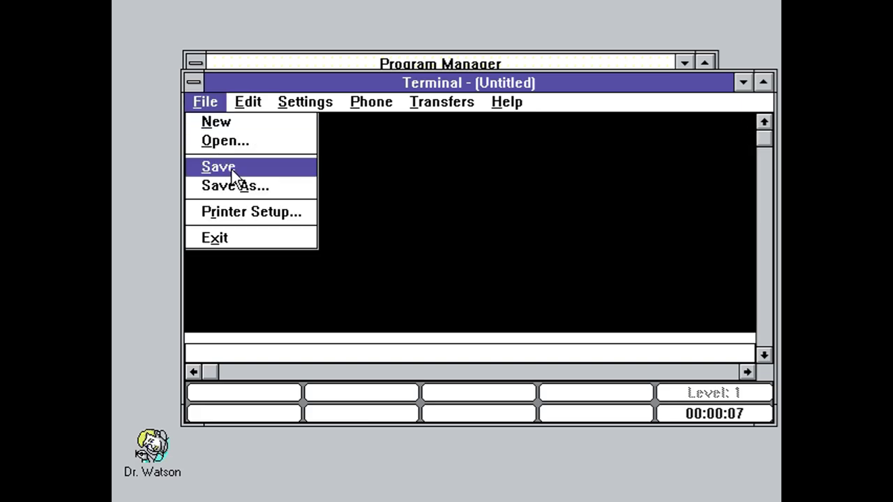
click(232, 170)
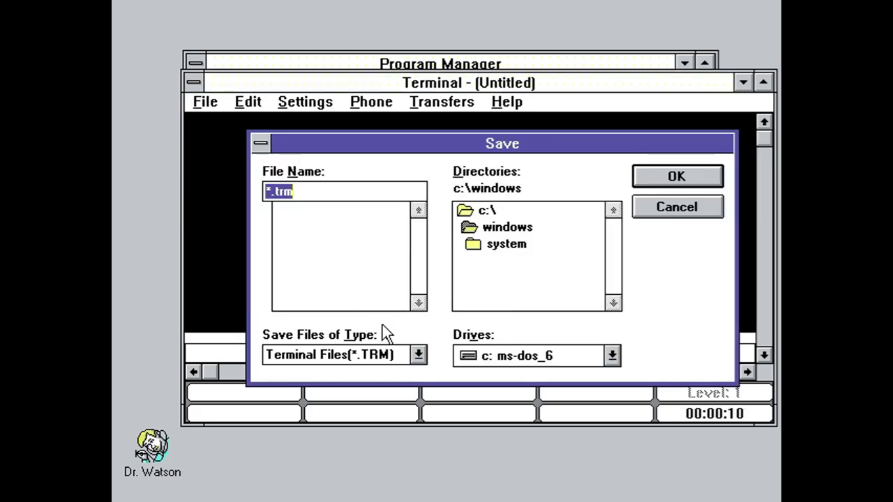
click(391, 352)
click(648, 208)
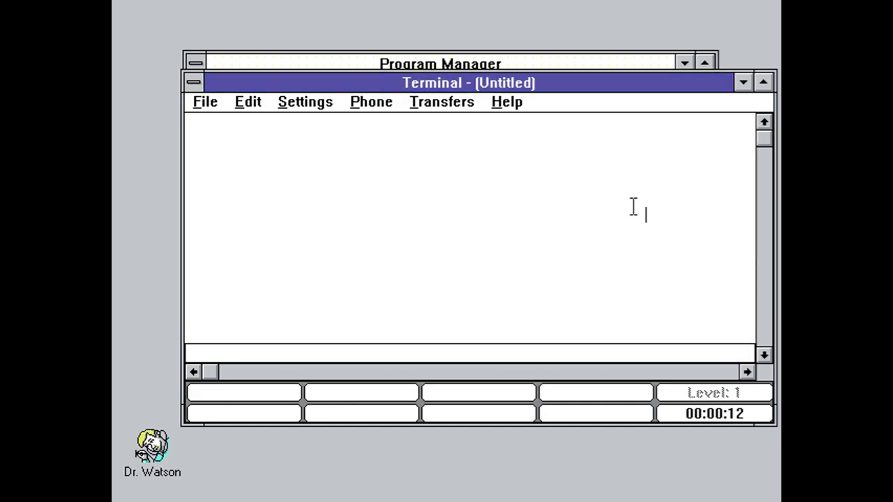
click(205, 102)
click(235, 211)
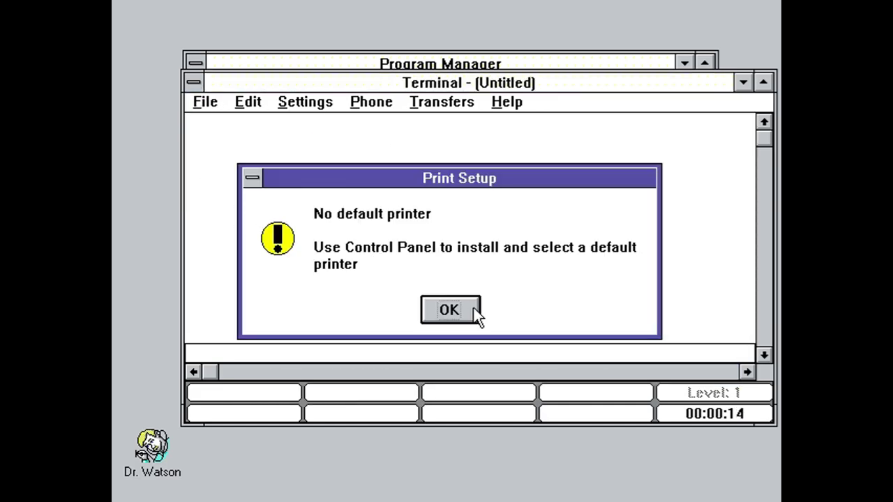
click(475, 310)
Close Terminal without saving, and start a Notepad document with the text "txt file".
click(194, 82)
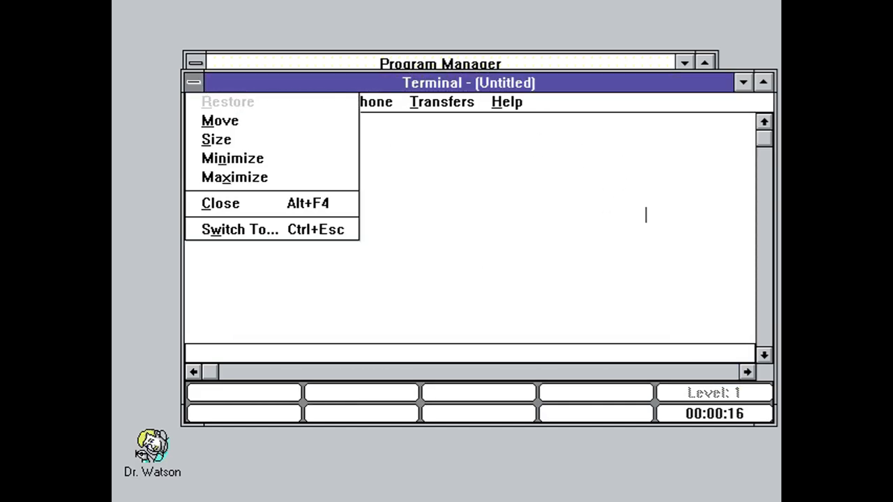
click(231, 202)
click(446, 294)
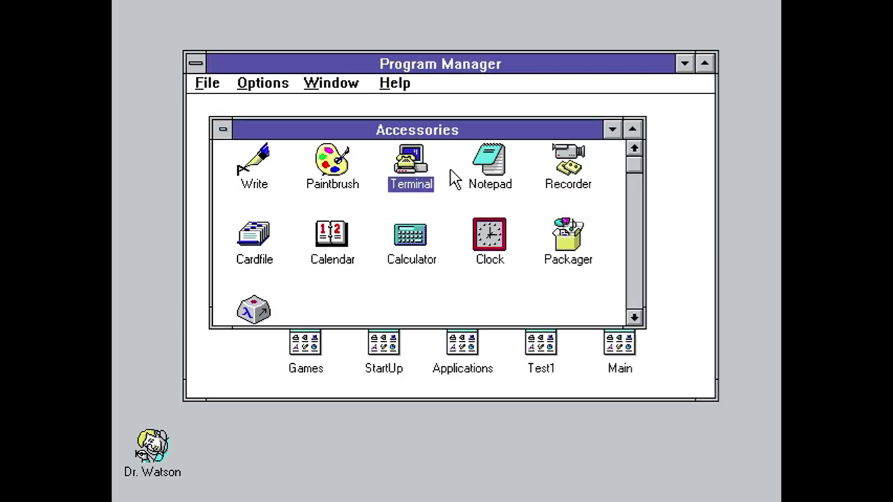
double_click(469, 167)
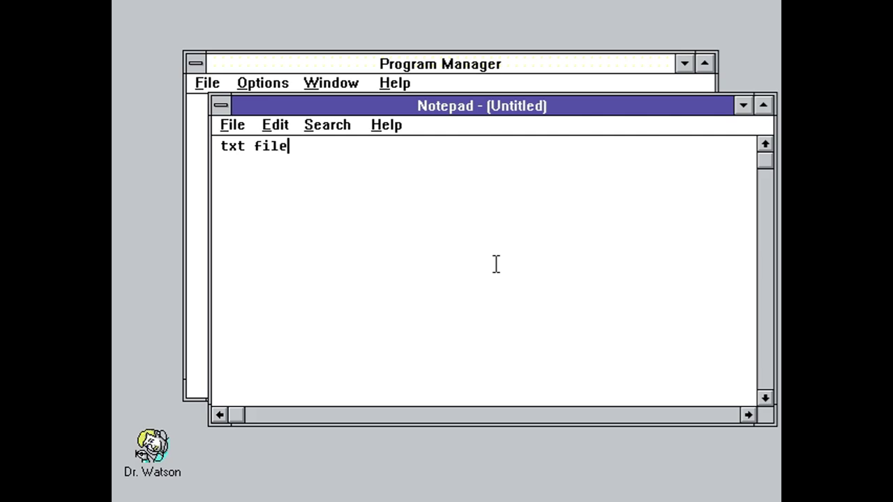
View Notepad's version and licence information, and close it.
click(279, 125)
mouse_move(381, 125)
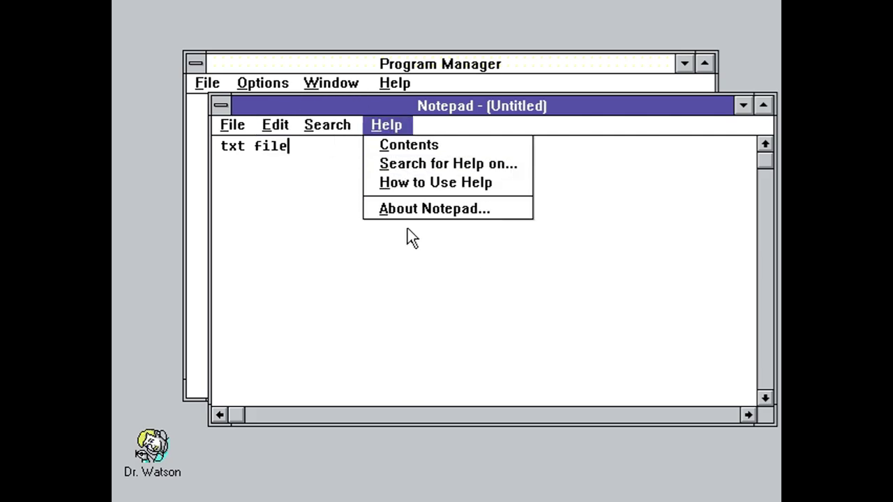
click(422, 209)
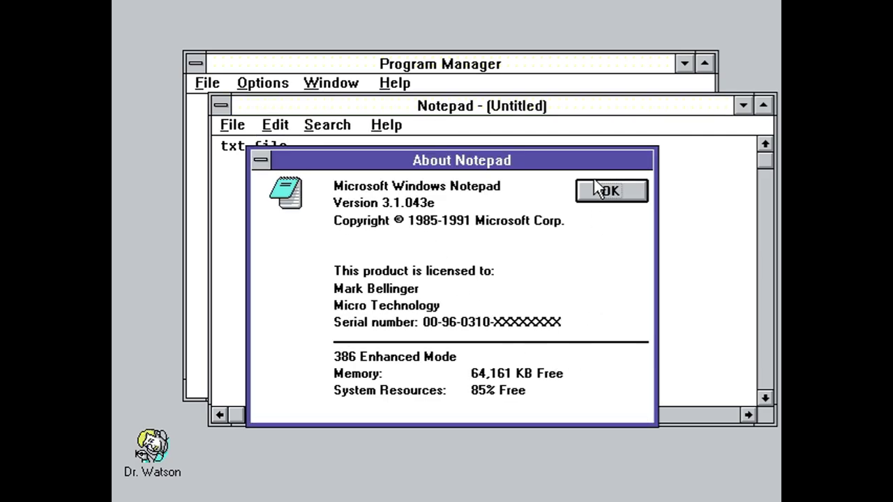
click(603, 200)
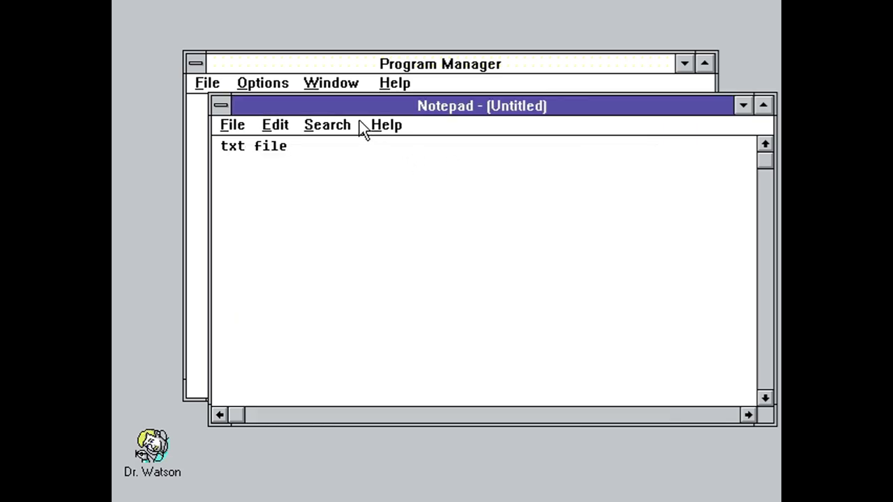
Look through the Notepad help contents down to the commands list, and close the help window.
click(386, 125)
click(398, 146)
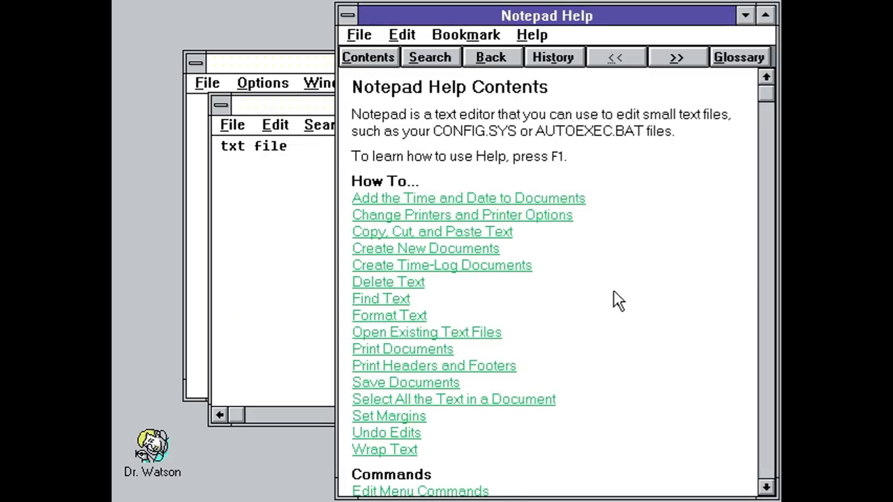
click(769, 301)
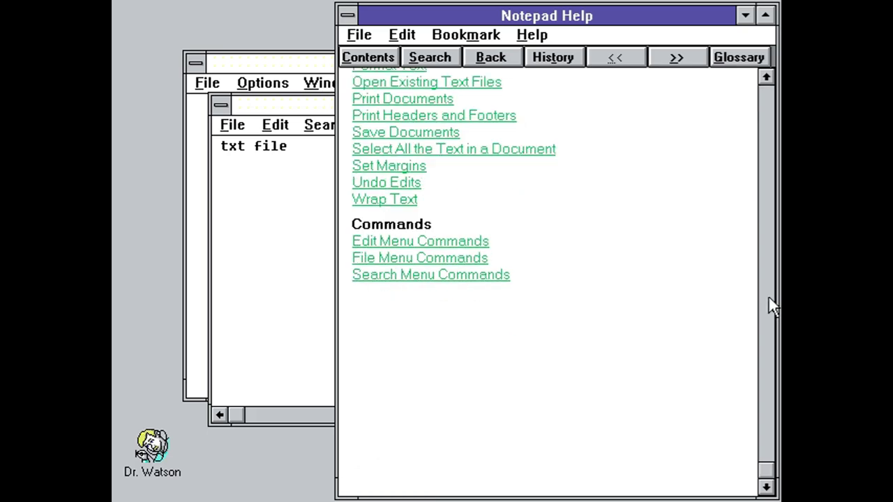
click(769, 314)
click(347, 15)
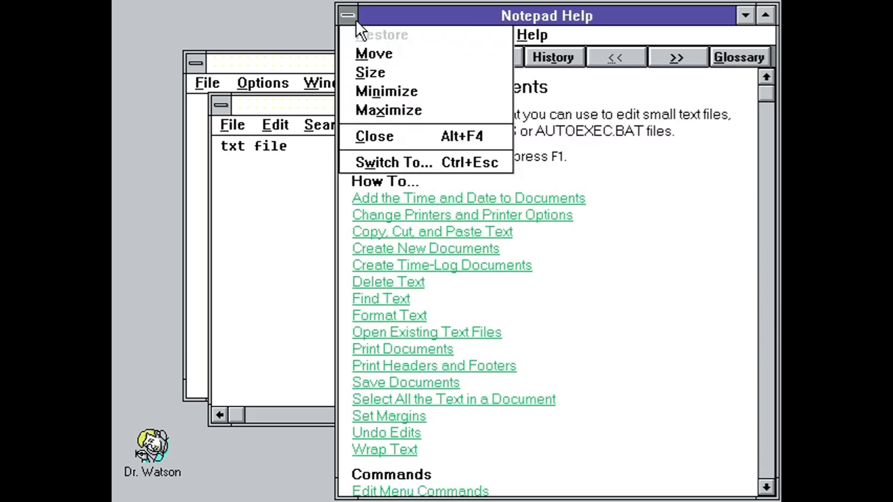
click(364, 135)
View Notepad's Find options without entering a search term, and try Find Next.
click(345, 127)
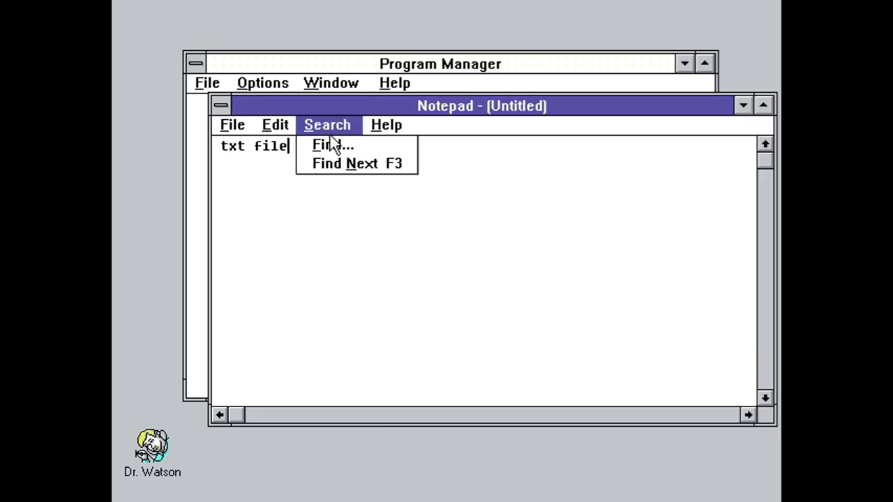
click(325, 147)
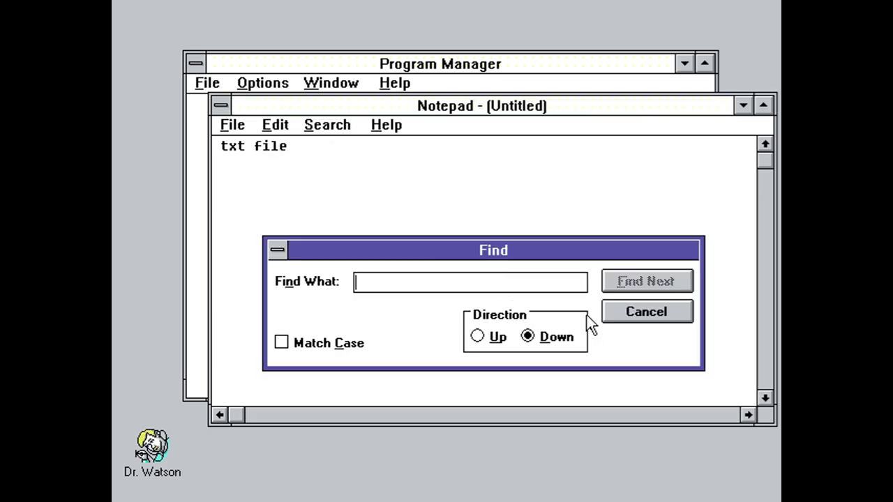
click(661, 295)
click(327, 125)
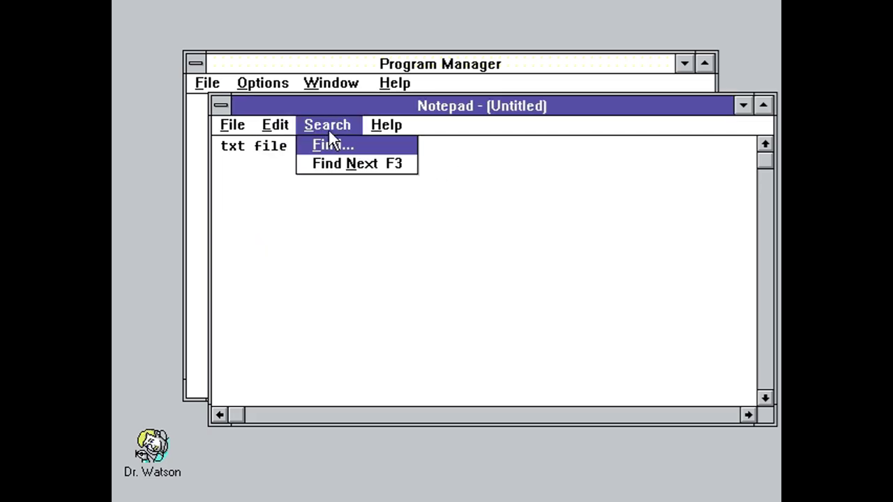
click(330, 166)
Replace all the text in the document with the current time and date, and turn on word wrap.
click(268, 127)
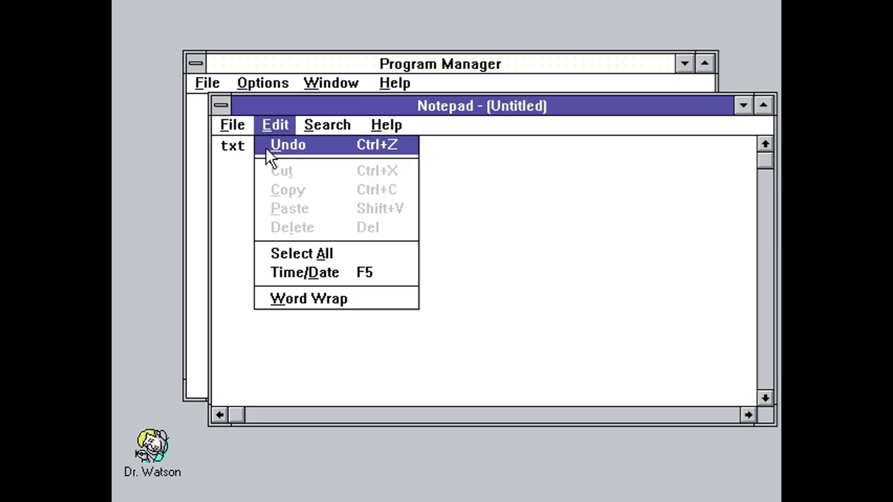
click(313, 255)
click(275, 125)
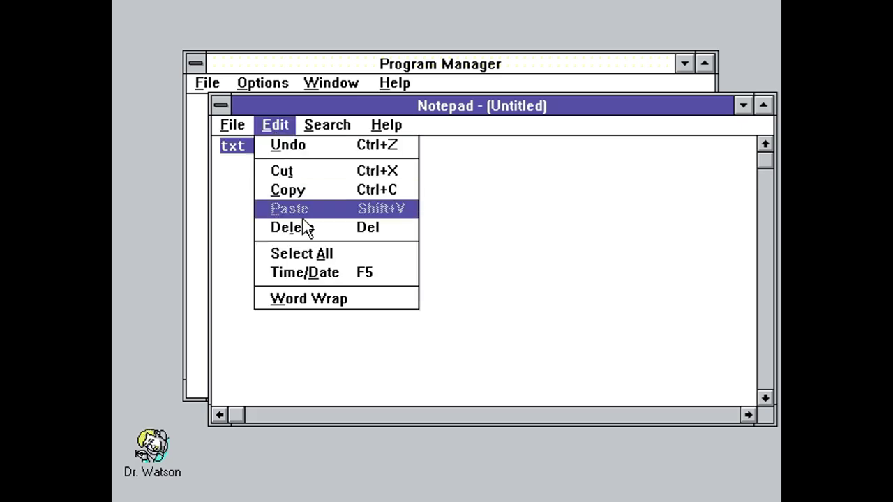
click(315, 273)
click(285, 127)
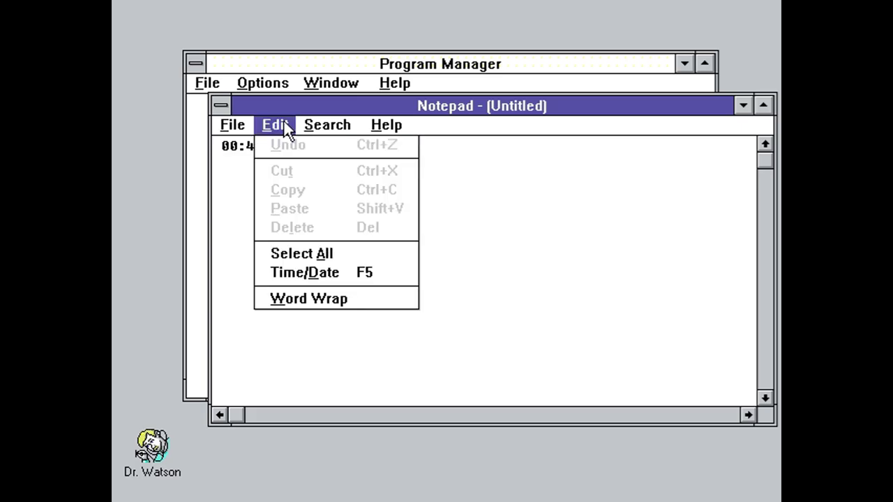
click(325, 305)
Save the document as the text file NOTETEXT.TXT in c:\windows.
click(225, 119)
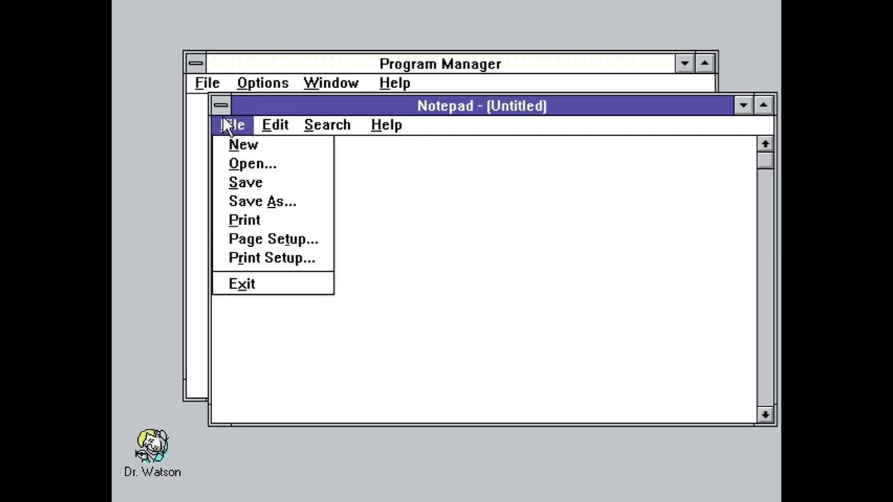
click(264, 202)
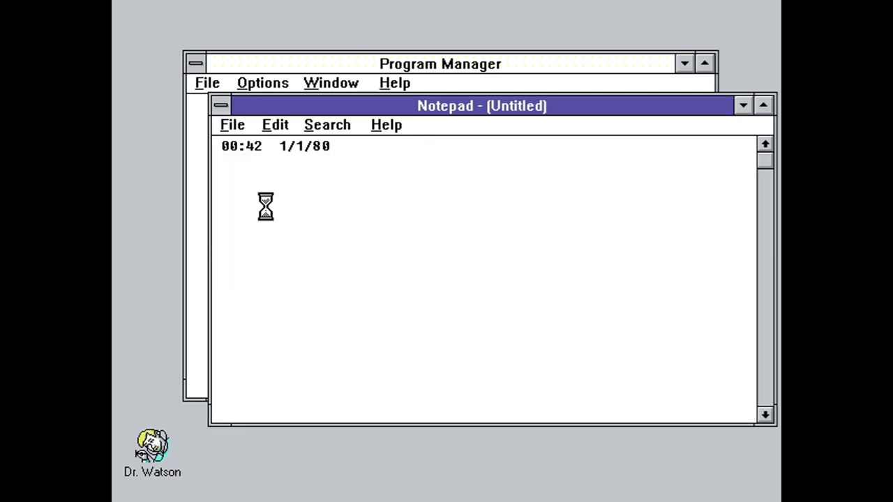
click(407, 373)
click(408, 372)
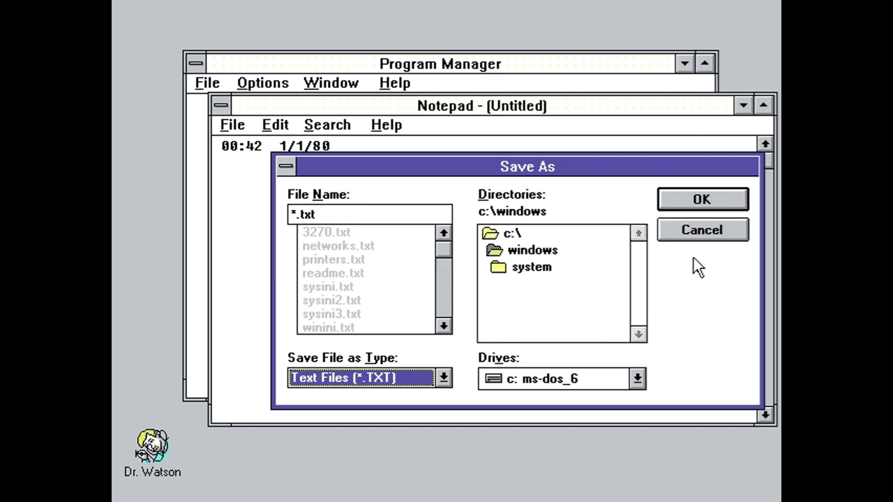
click(298, 216)
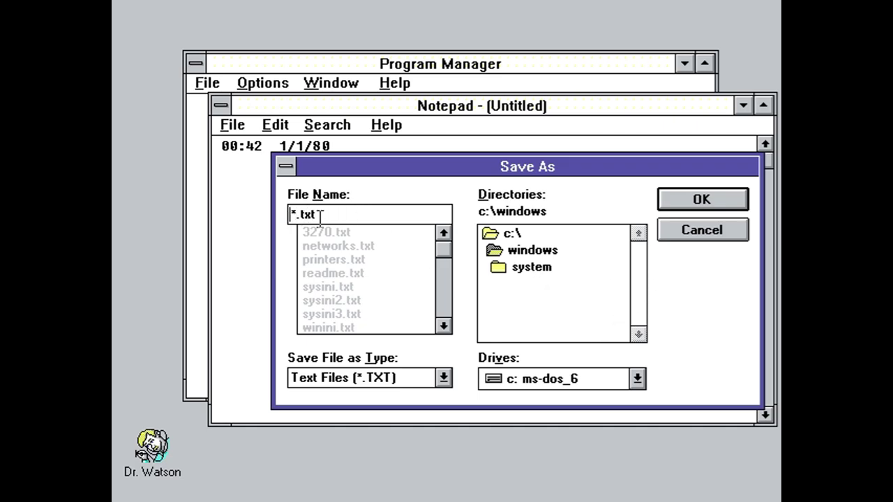
key(Delete)
text(ntoe)
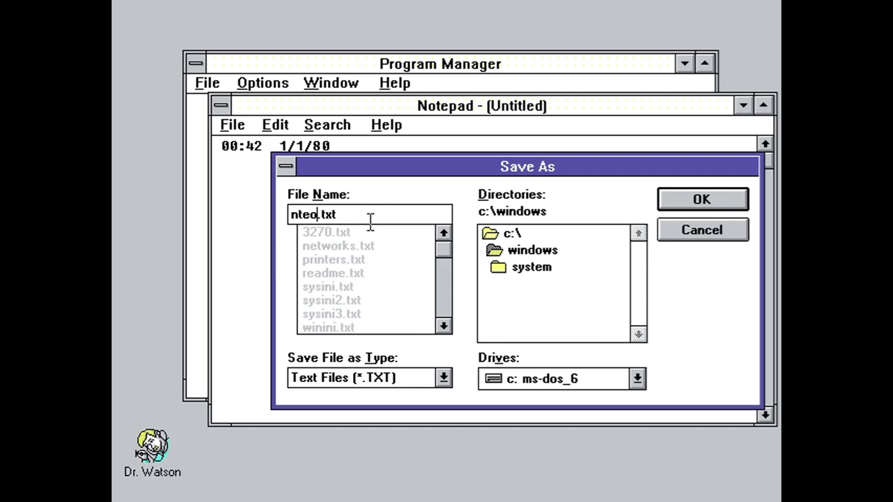
key(BackSpace)
key(BackSpace)
key(BackSpace)
text(ote)
click(726, 206)
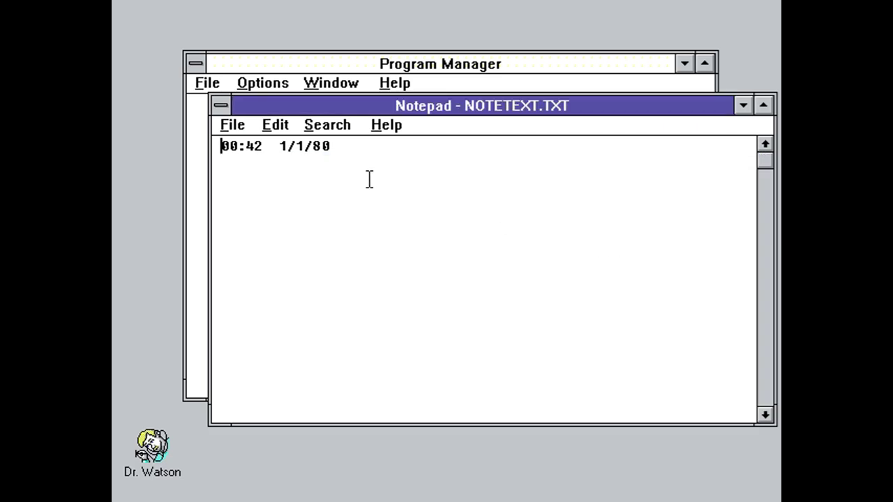
Close Notepad and start Recorder from the Accessories group.
click(222, 102)
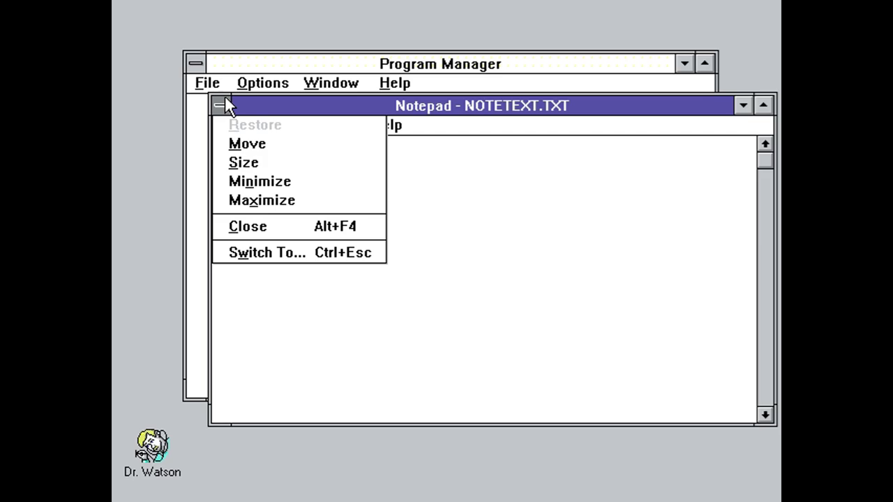
click(250, 226)
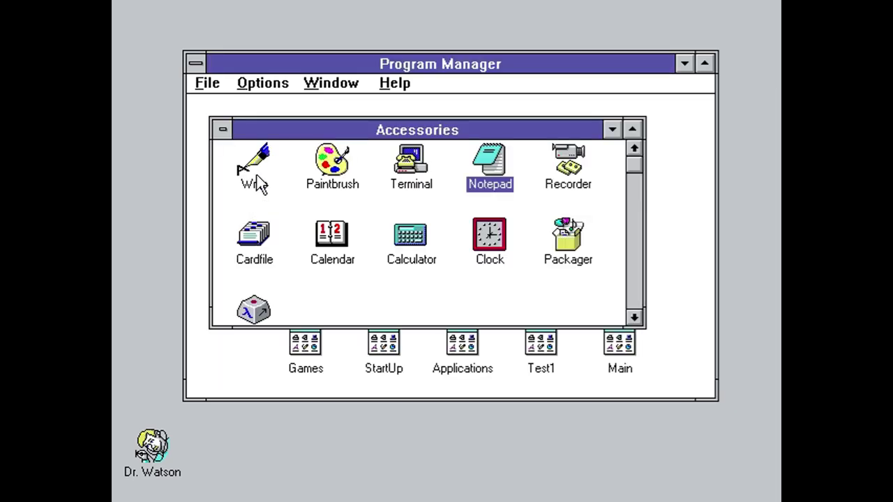
double_click(551, 186)
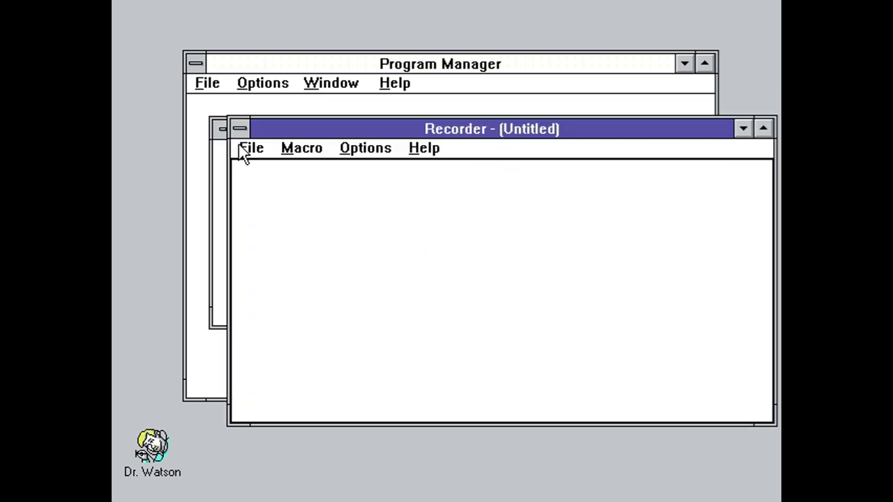
View the file types offered for merging a Recorder file, and cancel without merging anything.
click(240, 130)
click(242, 146)
click(252, 148)
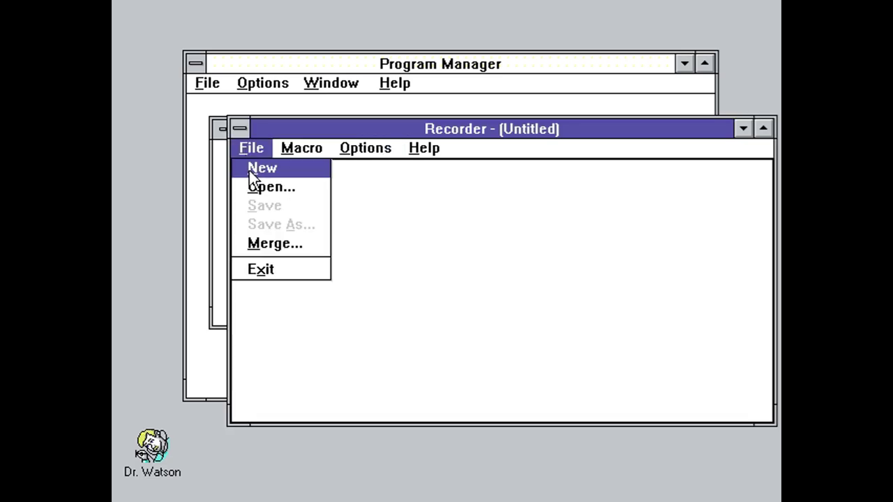
click(265, 242)
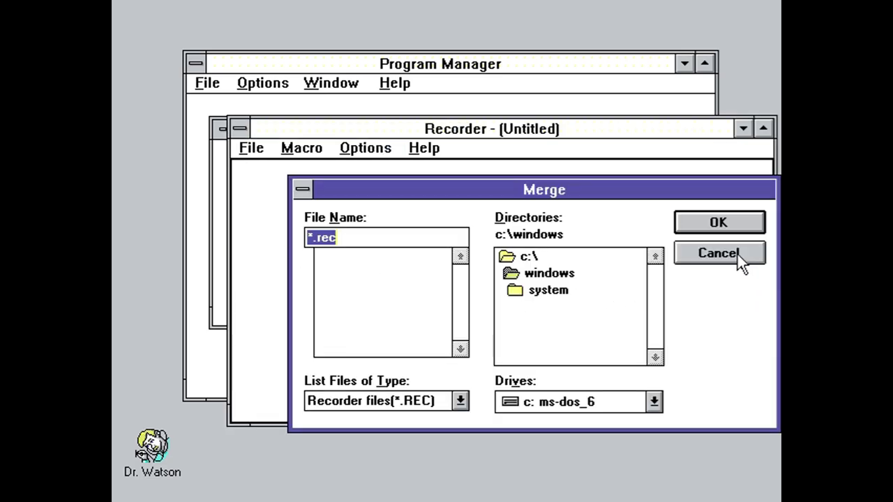
click(422, 403)
click(422, 406)
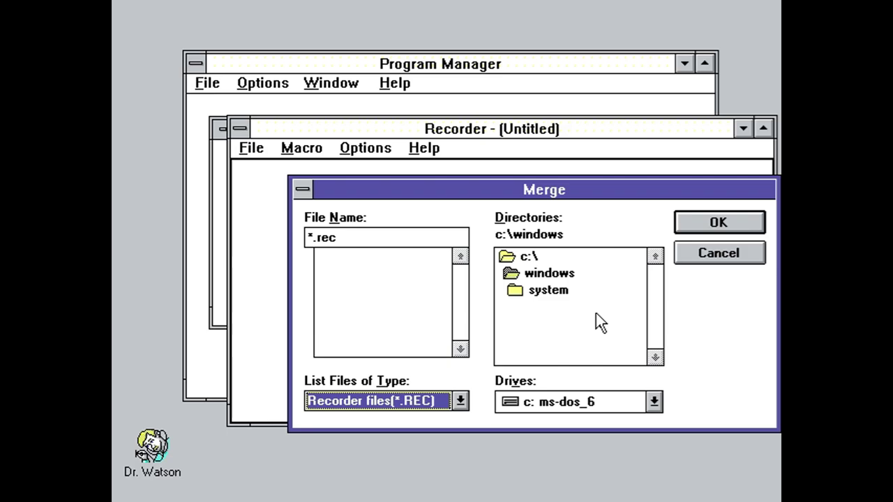
click(699, 262)
View the file types offered for opening a Recorder file and the merge options again, cancelling both.
click(267, 150)
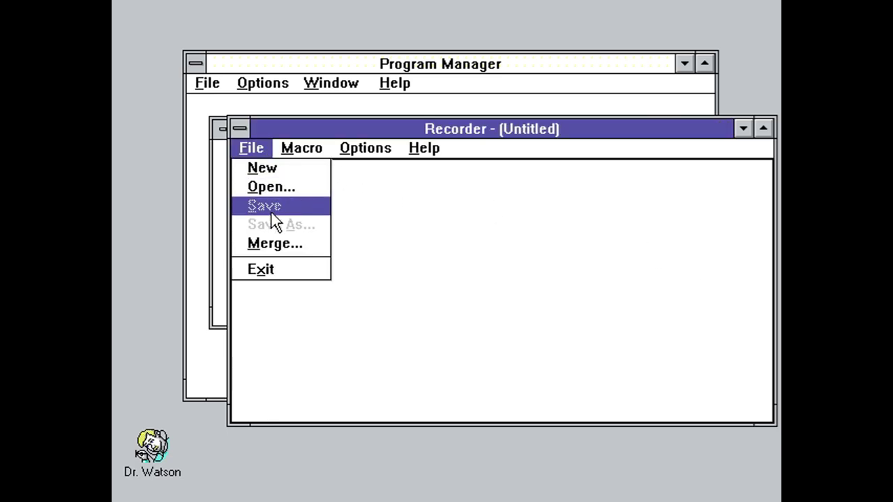
click(285, 188)
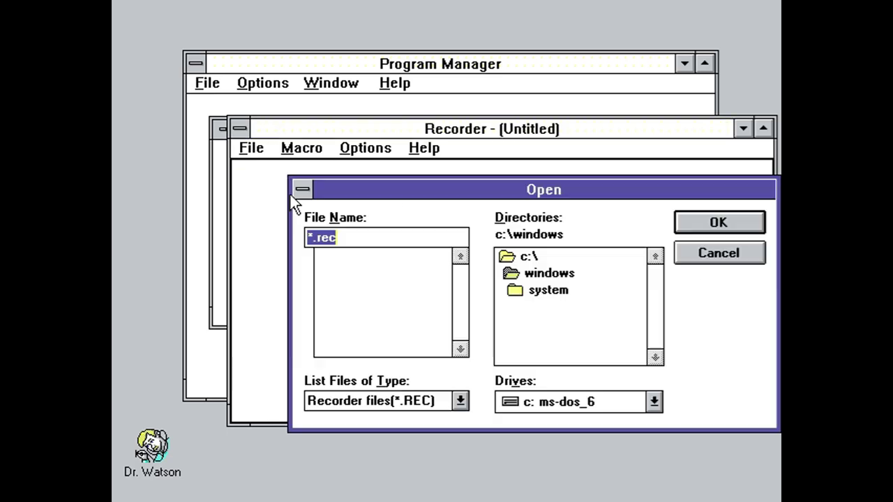
click(410, 401)
click(409, 401)
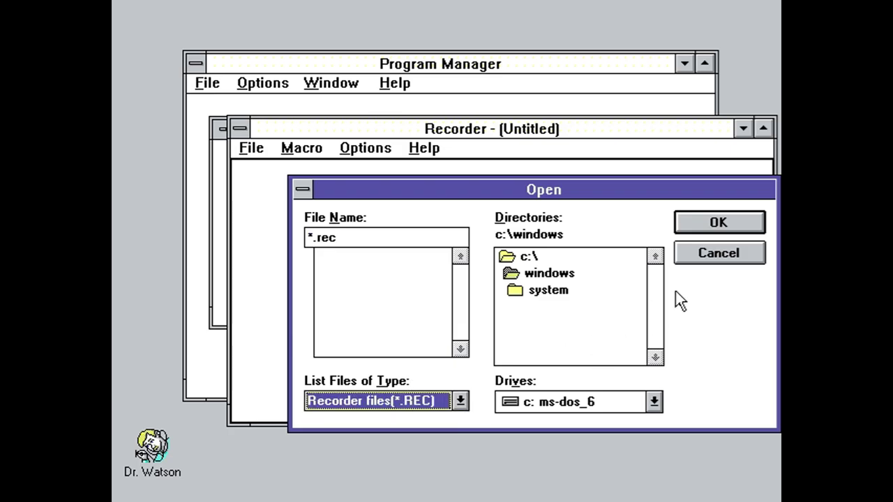
click(708, 261)
click(253, 147)
click(287, 243)
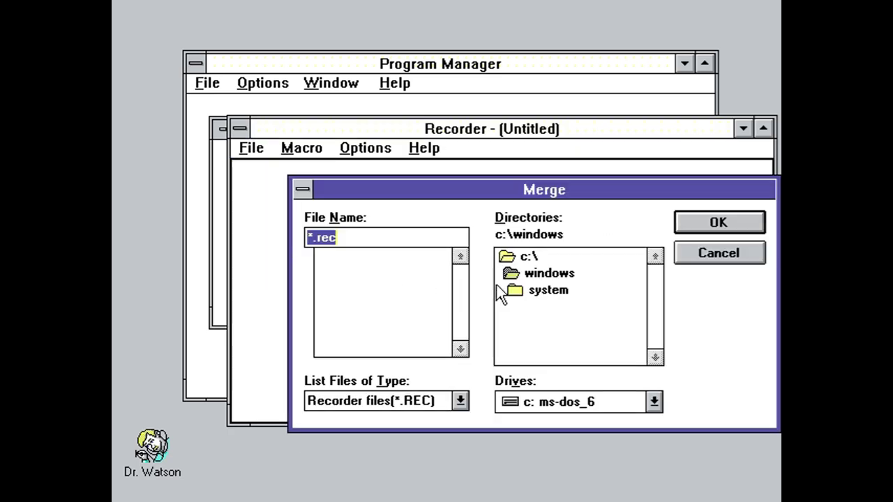
click(718, 254)
Review the speed, mouse recording and relative-to options for a new macro, and try to start recording without a name or shortcut key.
click(296, 149)
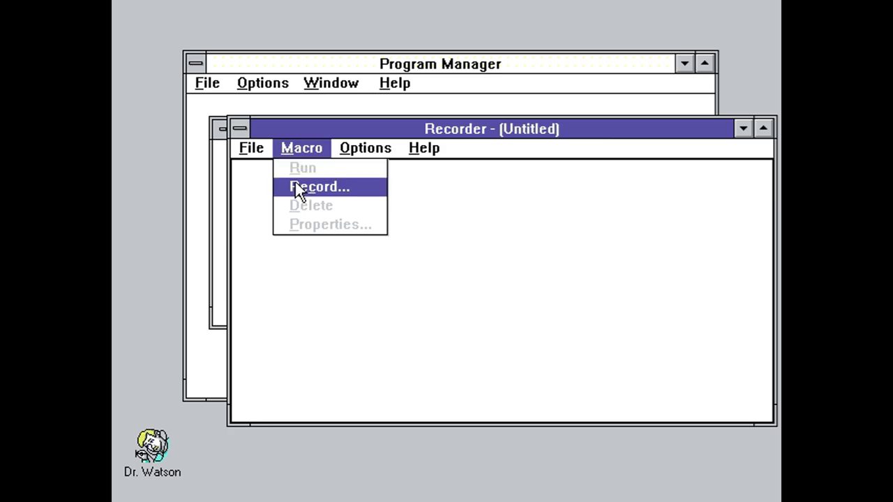
click(297, 186)
click(618, 250)
click(616, 253)
click(612, 271)
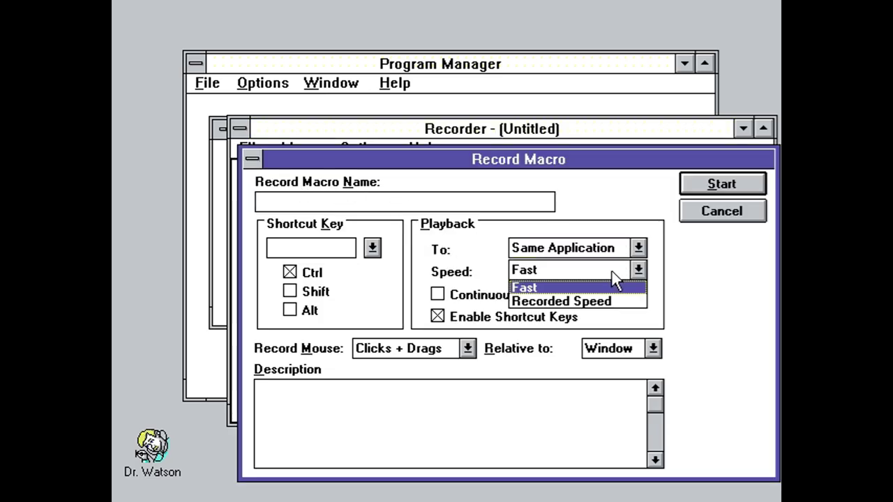
click(612, 271)
click(618, 349)
click(621, 381)
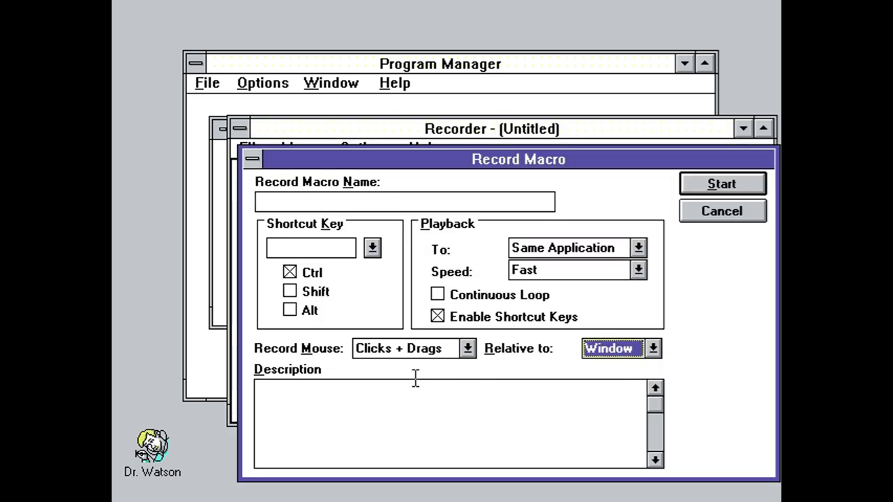
click(415, 349)
click(391, 348)
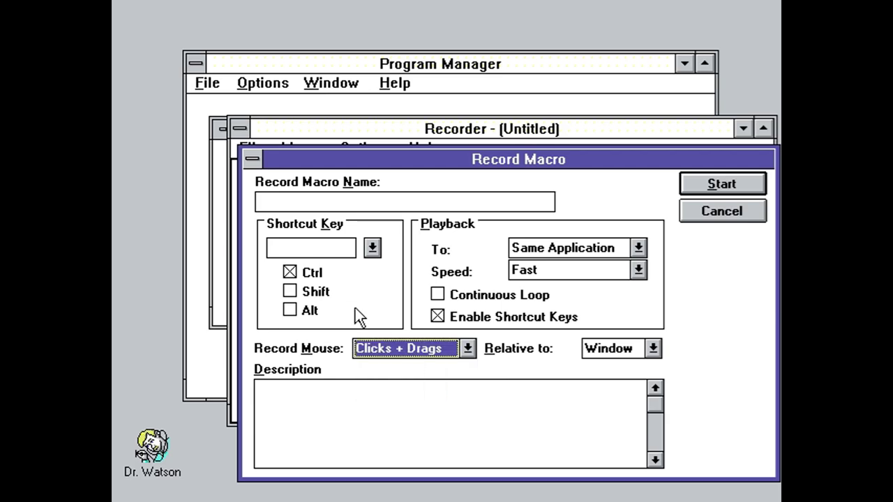
click(727, 192)
click(442, 280)
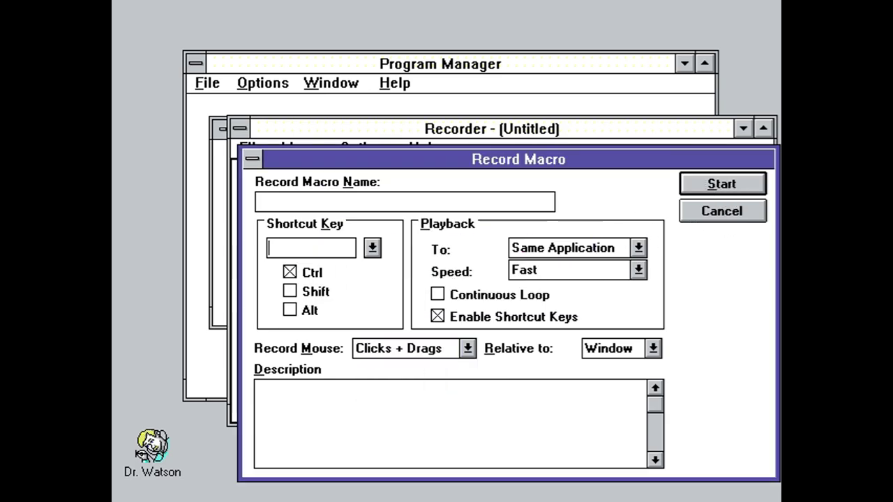
Name the macro dfssafdd, assign it the shortcut Ctrl+t, and start recording.
click(359, 201)
text(dfssafdd)
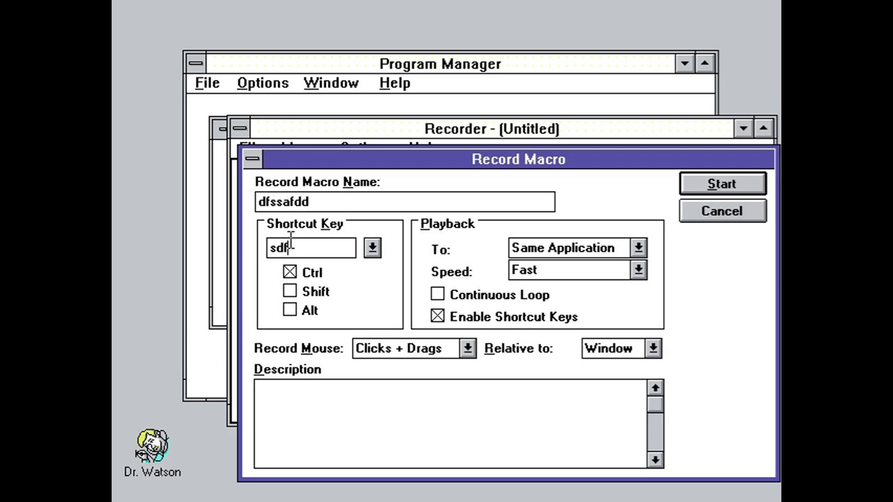
key(BackSpace)
key(BackSpace)
key(BackSpace)
text(t)
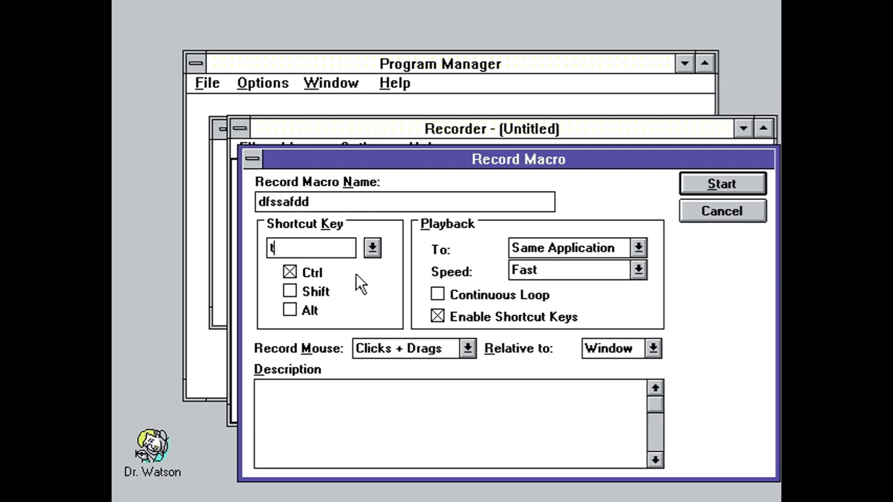
click(730, 182)
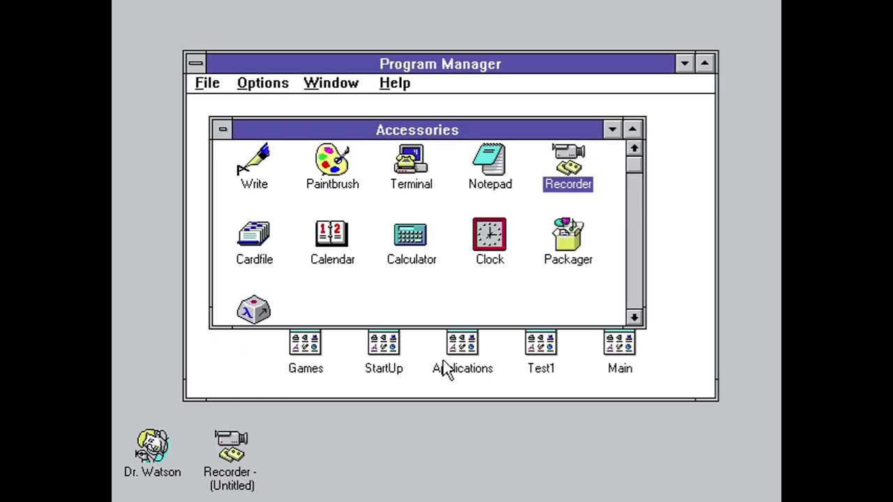
Suspend the macro recording and try to save the macro.
click(250, 442)
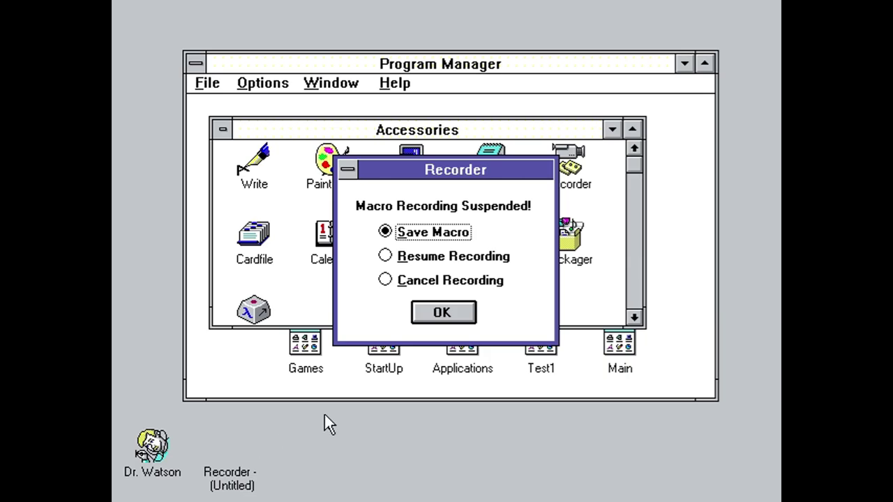
click(443, 314)
click(441, 286)
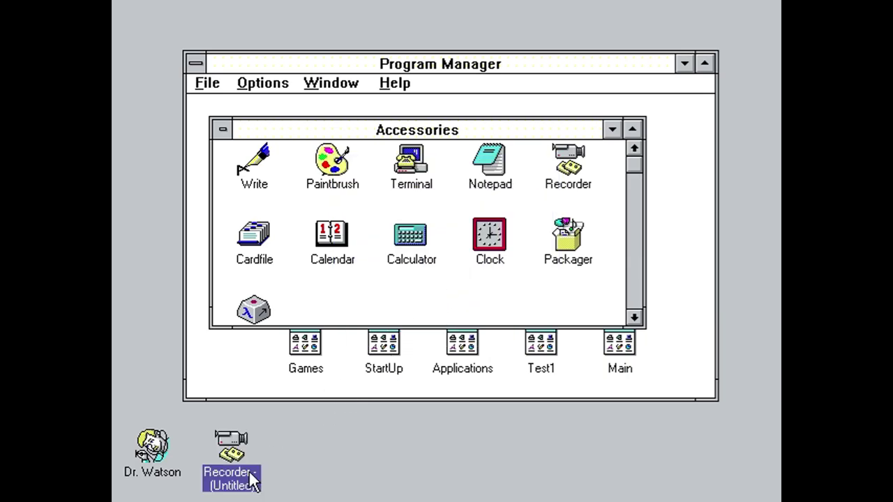
Start recording a macro named test in Recorder, with playback to Any Application.
double_click(230, 484)
click(288, 143)
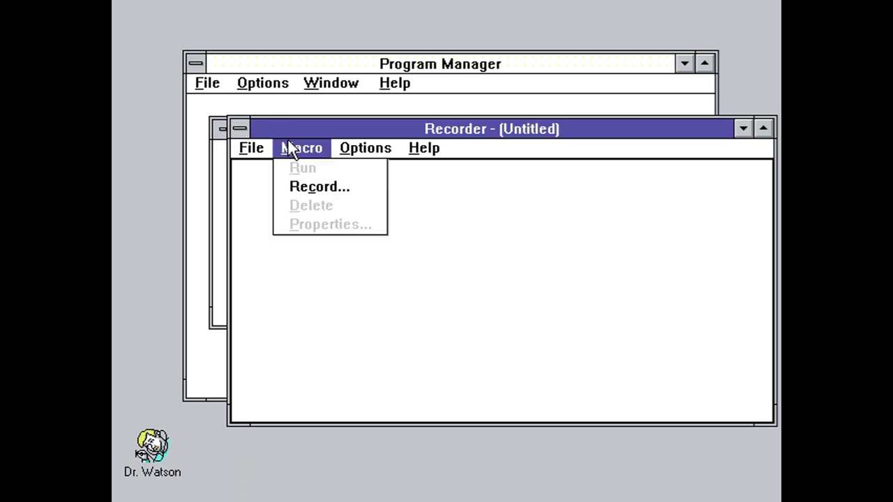
click(293, 182)
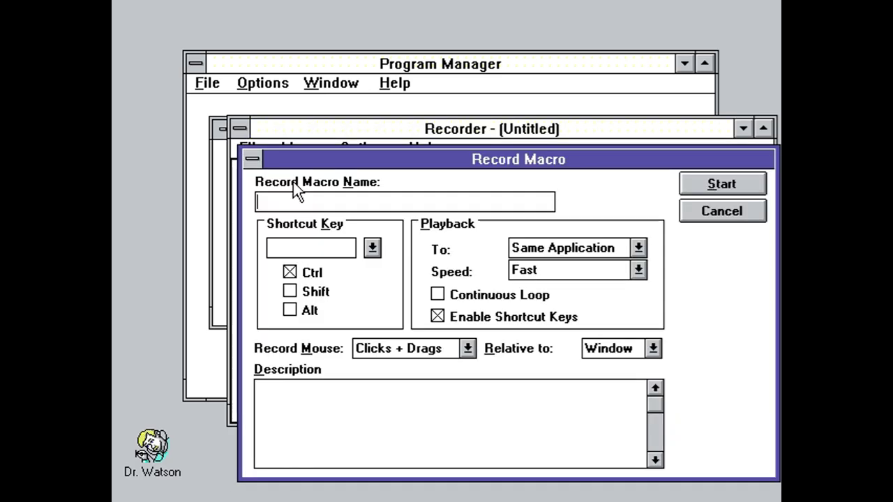
click(551, 249)
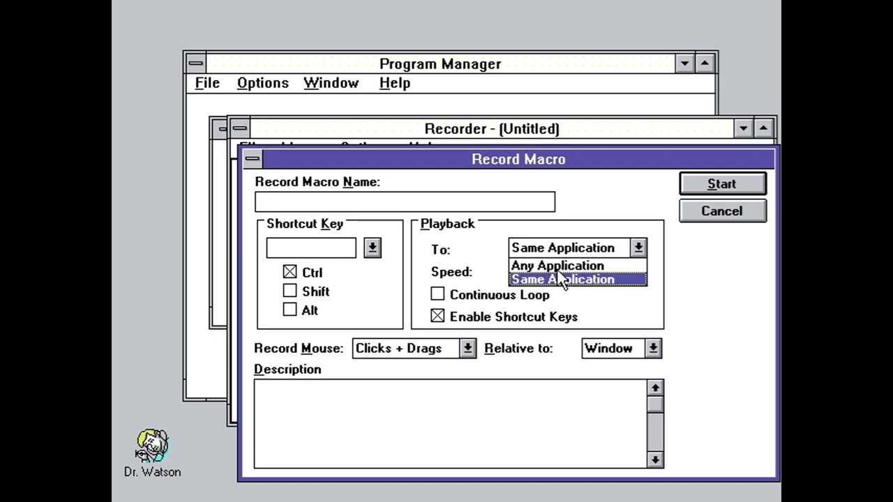
click(558, 267)
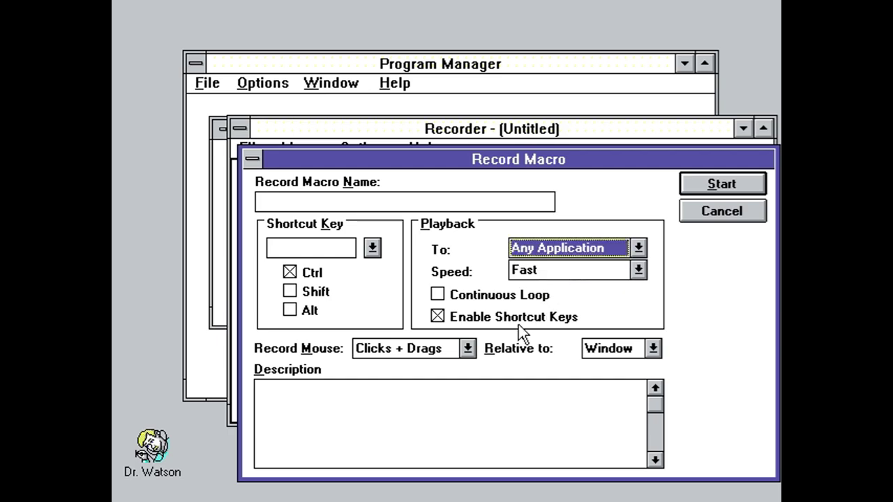
click(375, 204)
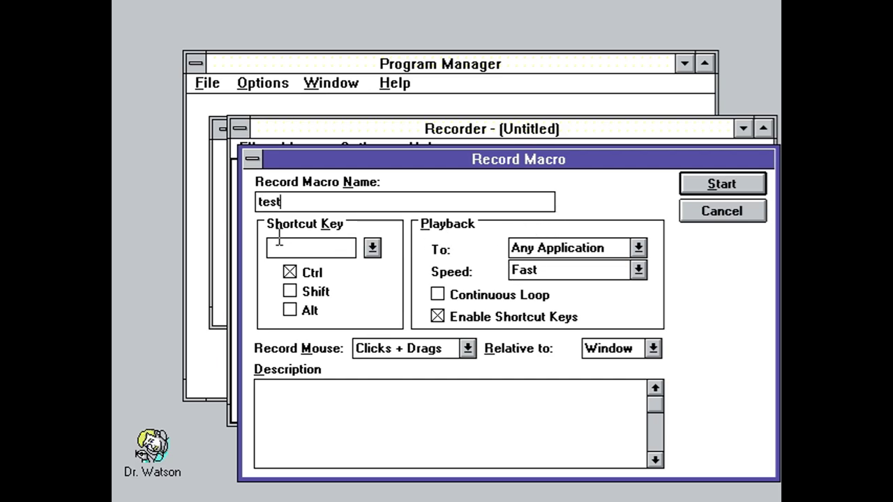
click(760, 182)
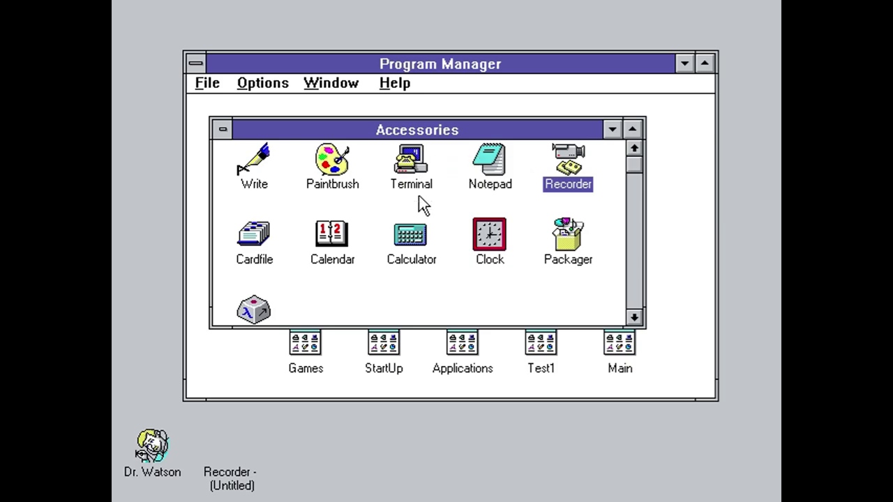
Start Cardfile and view the file types available for opening a card file, without opening one.
double_click(268, 235)
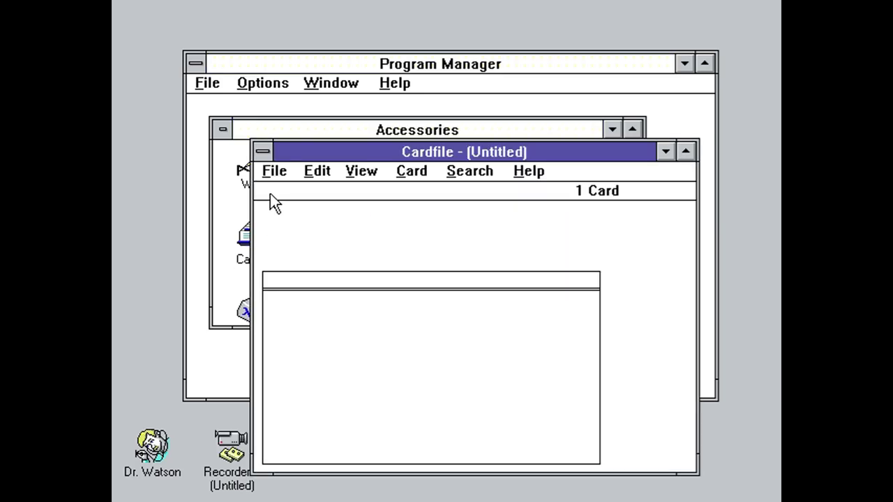
click(274, 171)
click(273, 208)
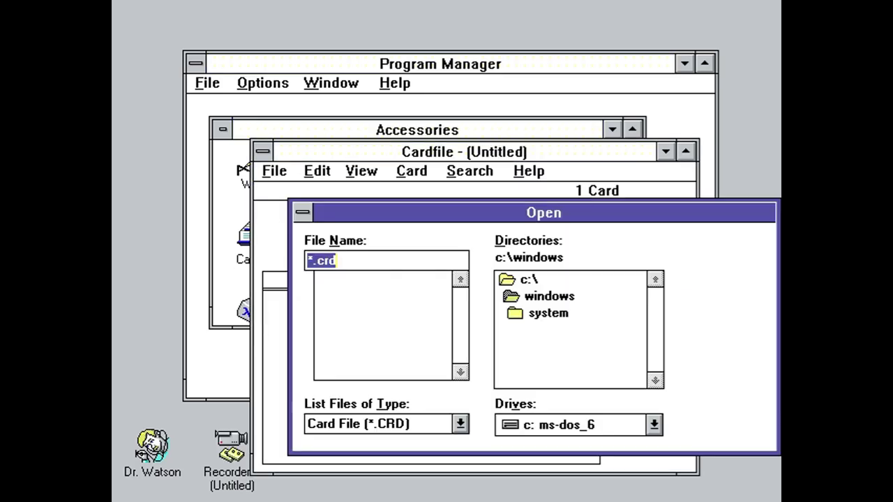
click(446, 429)
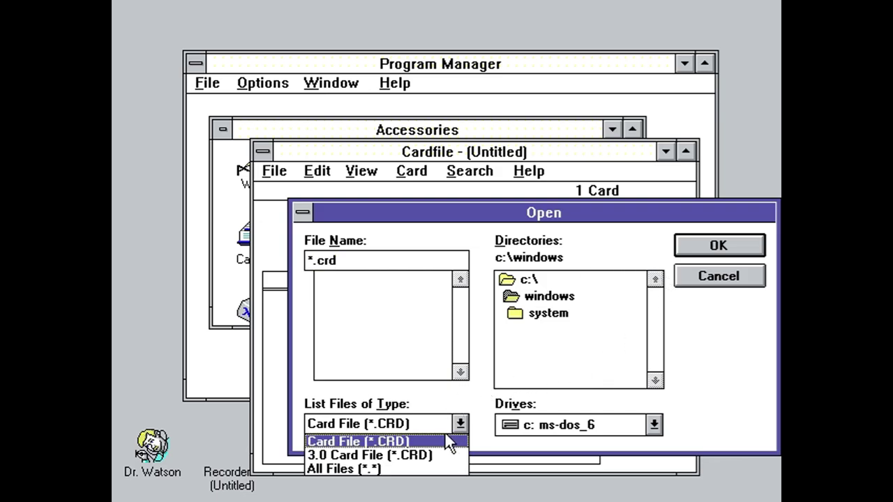
click(718, 277)
View the file types available for saving the card file under a new name, and cancel the save.
click(274, 171)
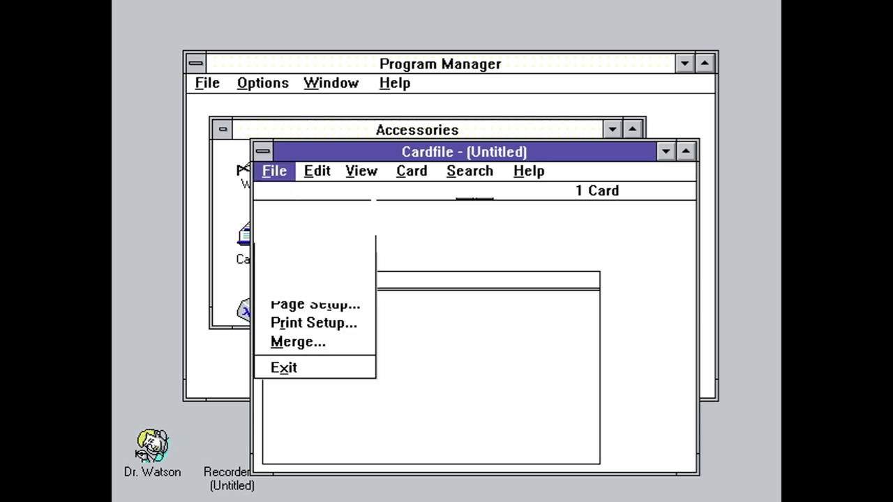
click(287, 247)
click(365, 427)
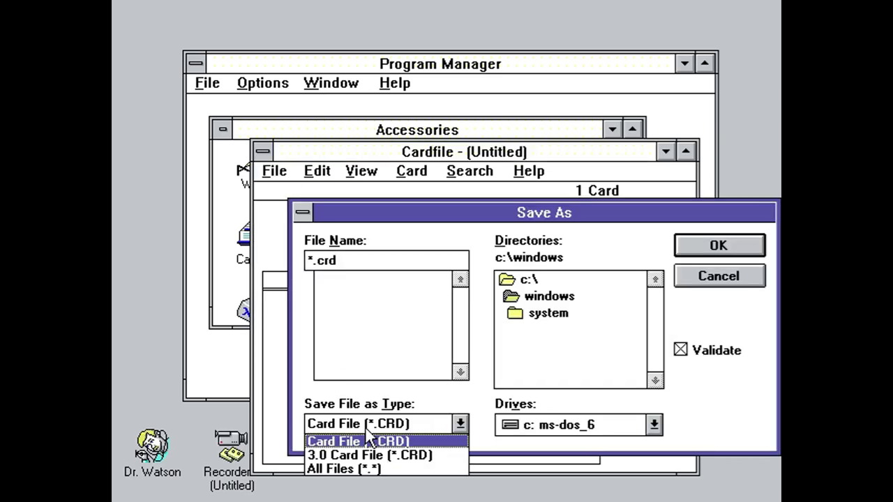
click(369, 440)
click(707, 273)
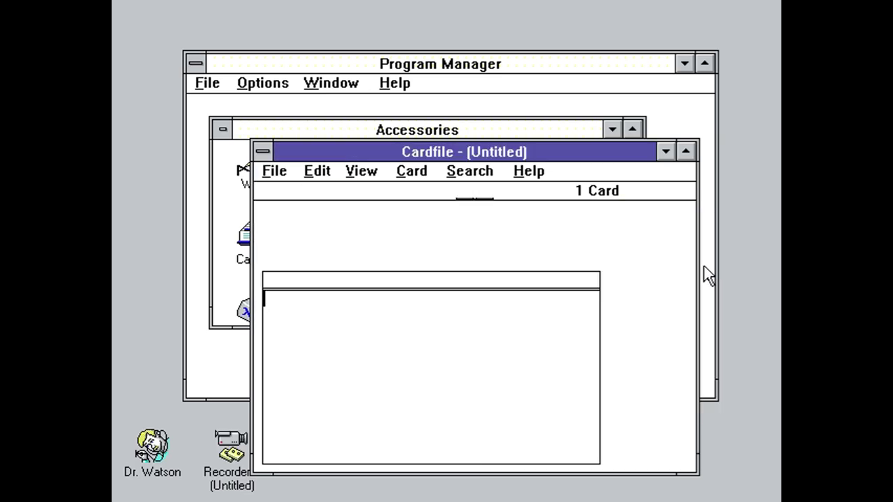
View the card file's page setup and print setup without changing any settings.
click(274, 171)
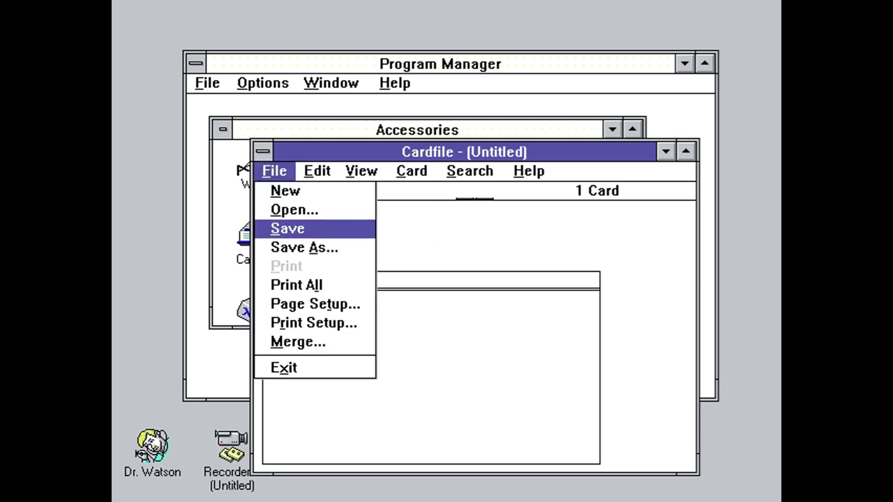
click(311, 303)
click(496, 249)
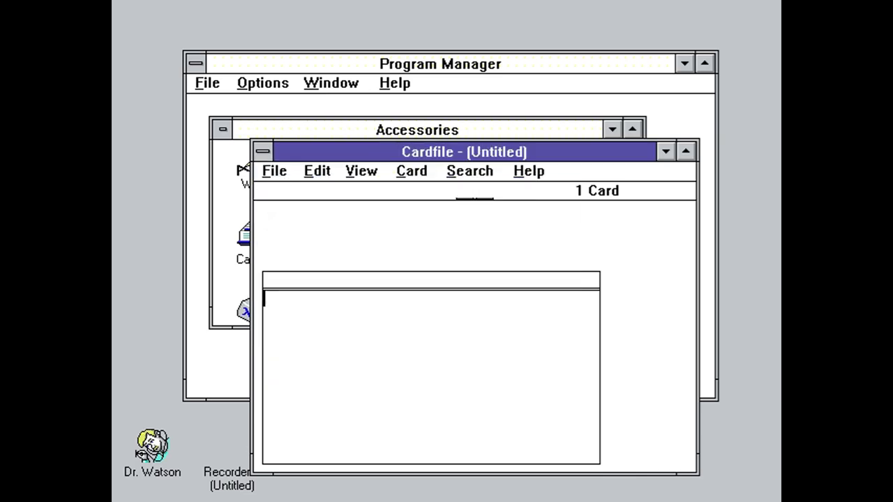
click(274, 174)
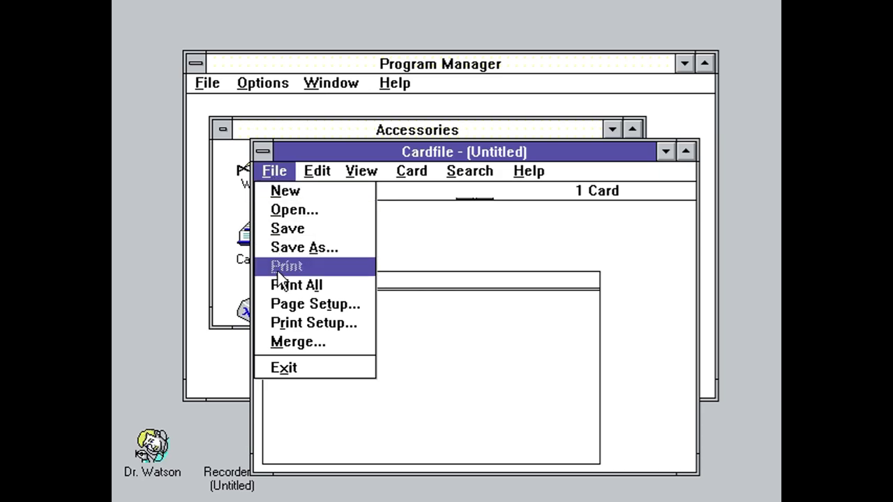
click(284, 320)
click(449, 312)
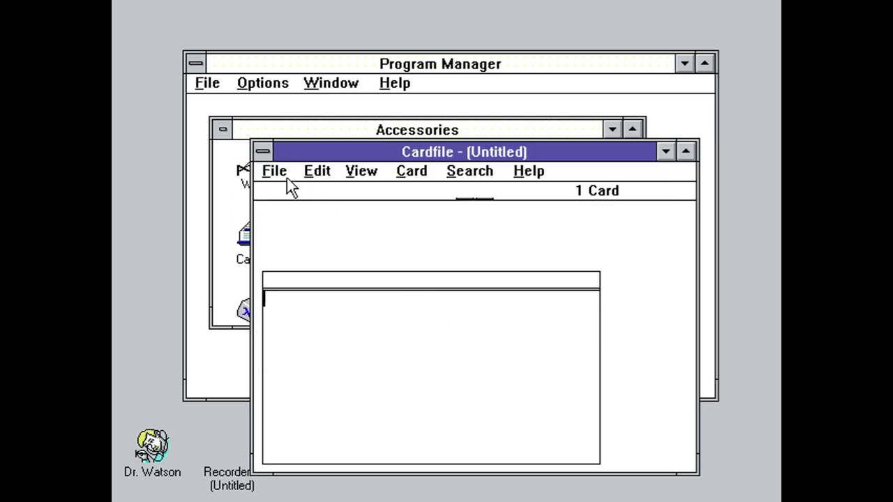
View the options for merging a card file and for editing the card's index line, cancelling both.
click(283, 174)
click(297, 341)
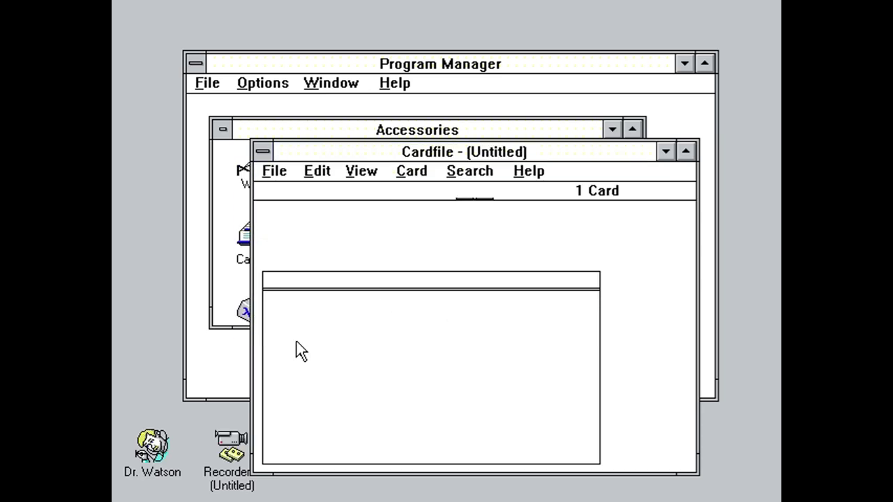
click(693, 277)
click(317, 173)
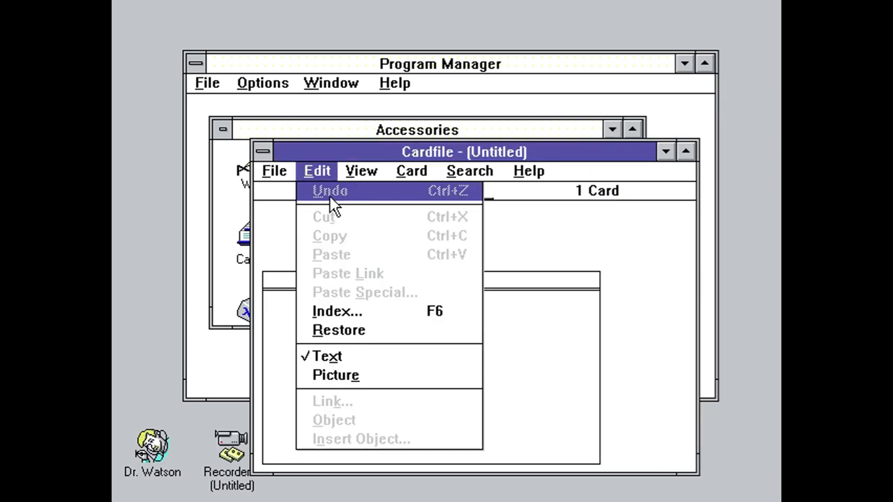
click(341, 311)
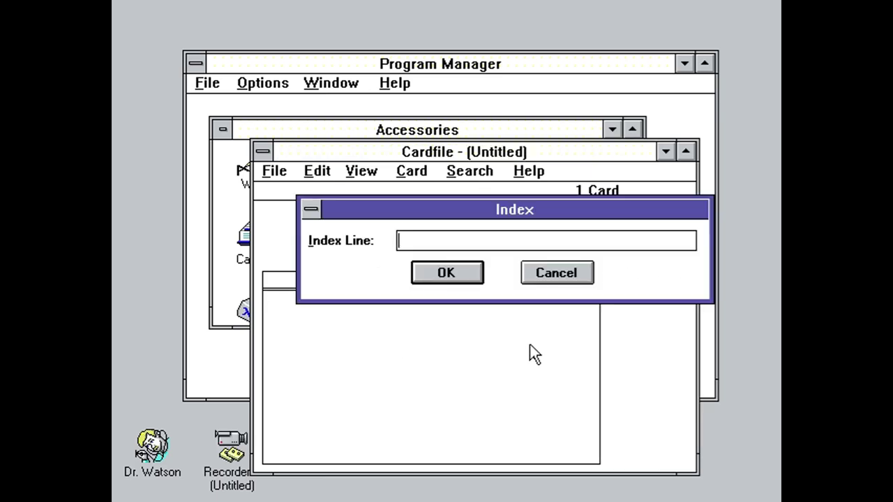
click(551, 273)
Switch Cardfile to list view, add a card with the index line 1, and duplicate that card.
click(365, 172)
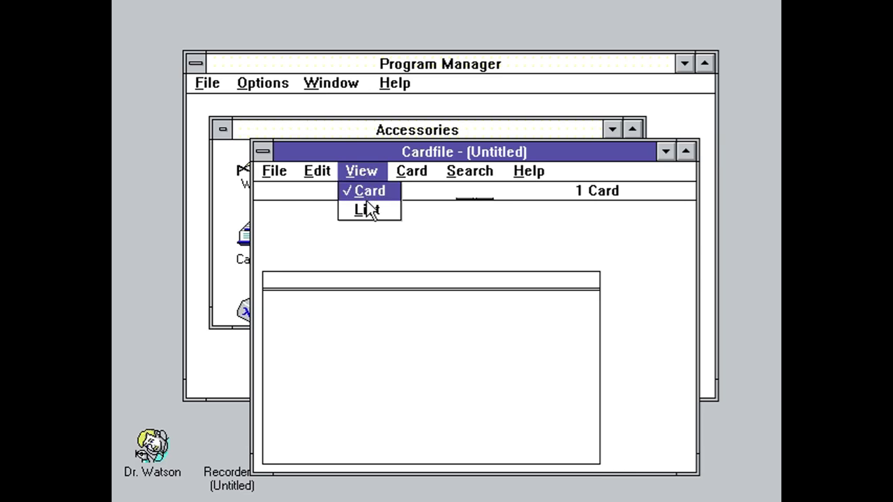
click(367, 208)
click(398, 174)
click(410, 191)
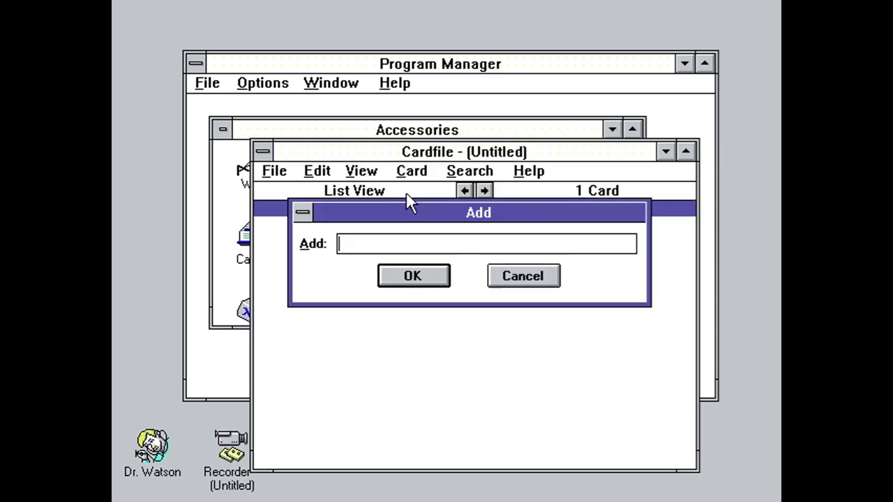
text(1)
click(447, 275)
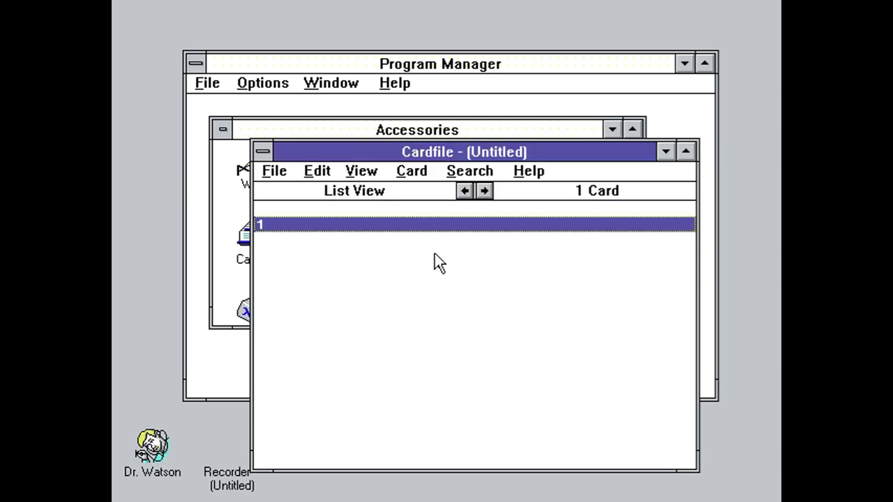
click(418, 173)
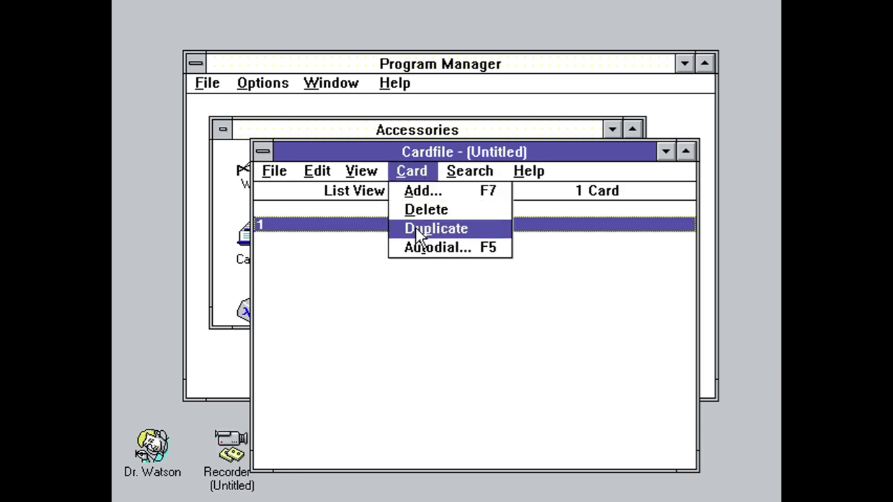
click(417, 229)
Autodial a phone number without a prefix from the selected card and dismiss the dialogs.
click(413, 172)
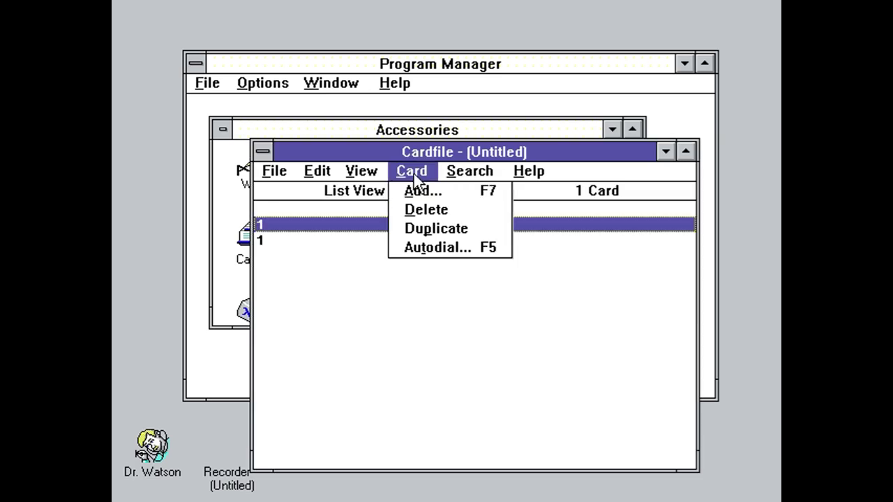
click(417, 247)
text(5555555)
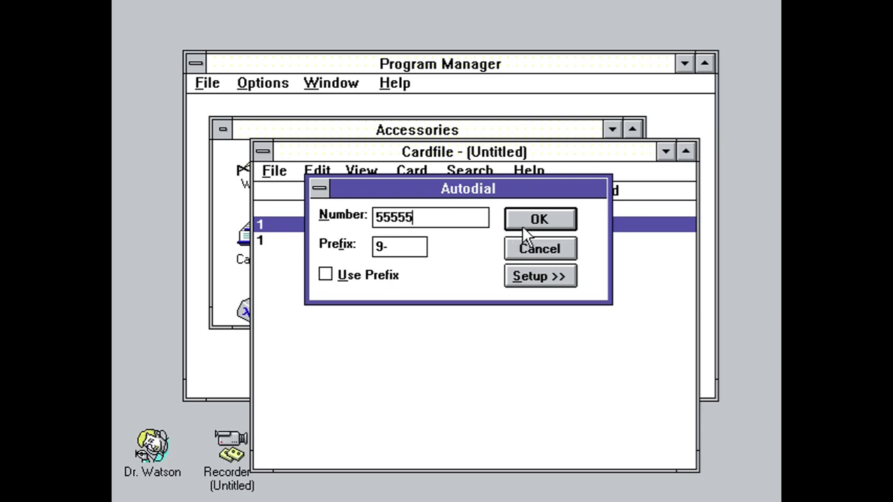
click(524, 227)
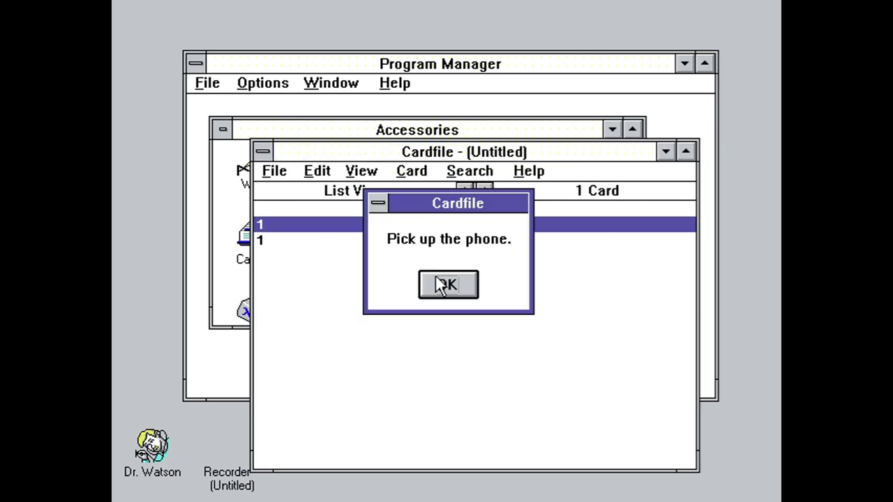
click(441, 282)
double_click(425, 231)
click(526, 279)
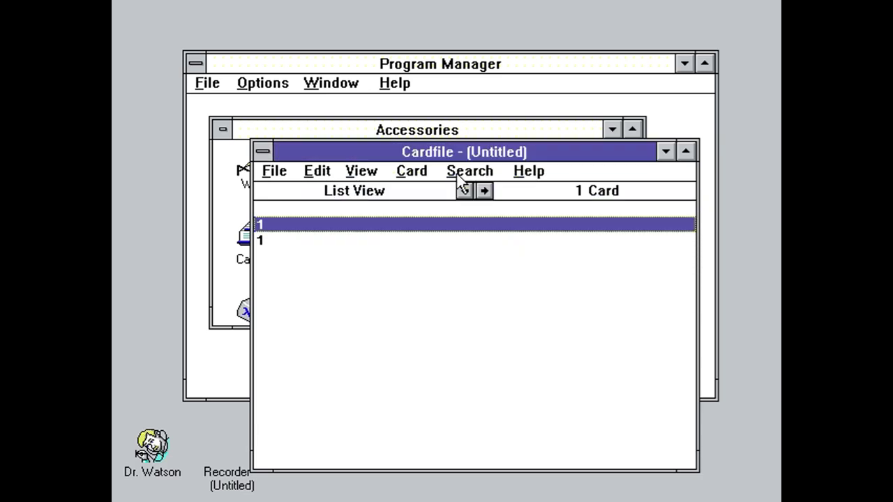
View the Go To search for cards and cancel it.
click(466, 171)
click(466, 192)
click(467, 276)
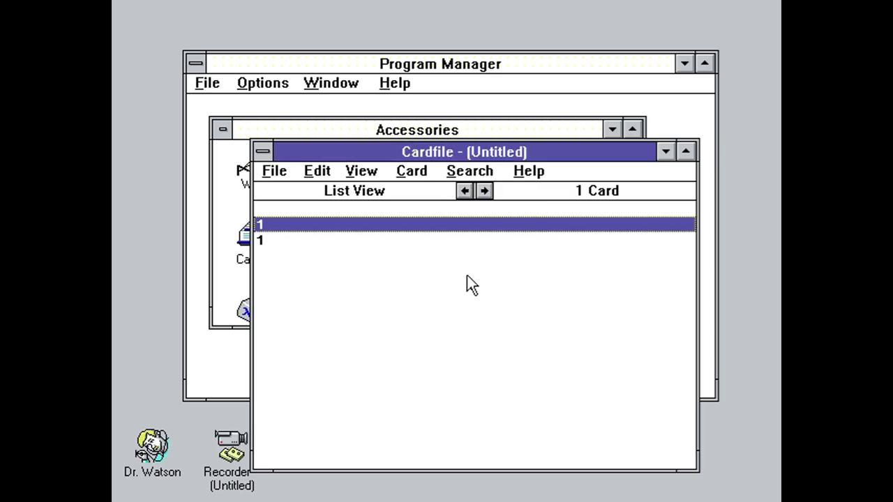
Browse the list of searchable Cardfile help topics down to its end, and cancel the search.
click(528, 171)
click(527, 209)
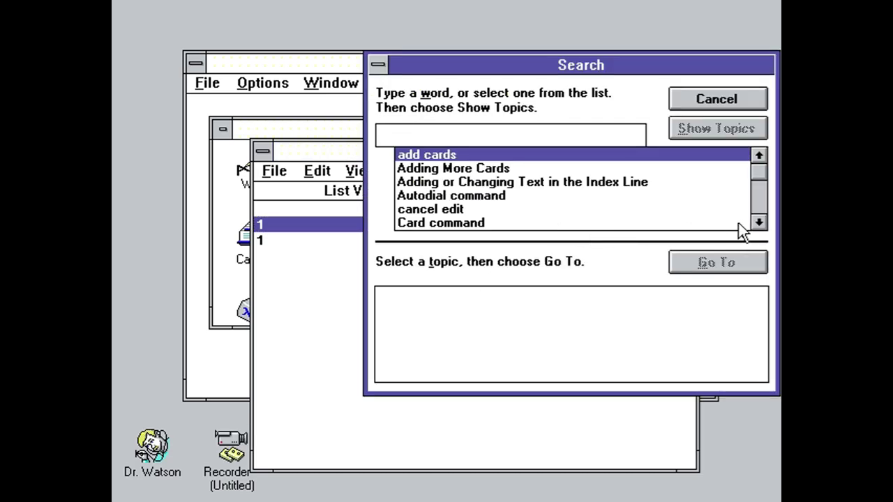
click(758, 209)
click(763, 202)
drag(762, 183, 758, 204)
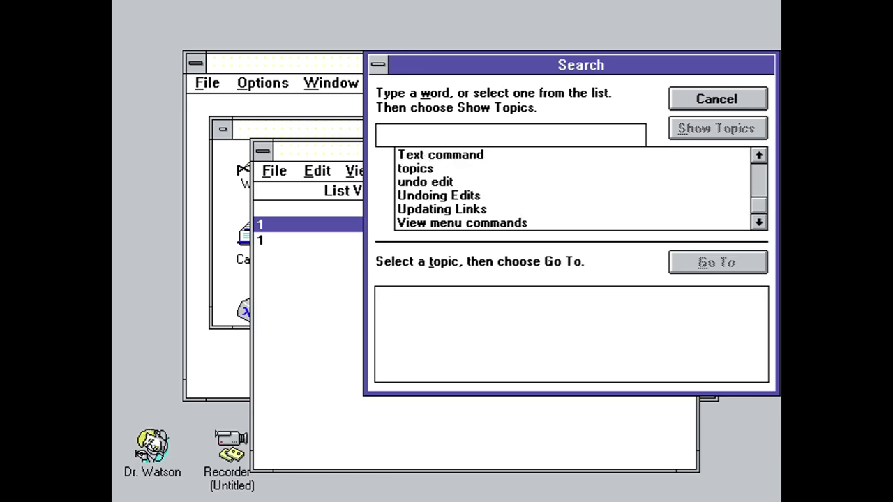
click(715, 99)
Maximize and restore the Cardfile window, and view the About Cardfile information.
double_click(516, 147)
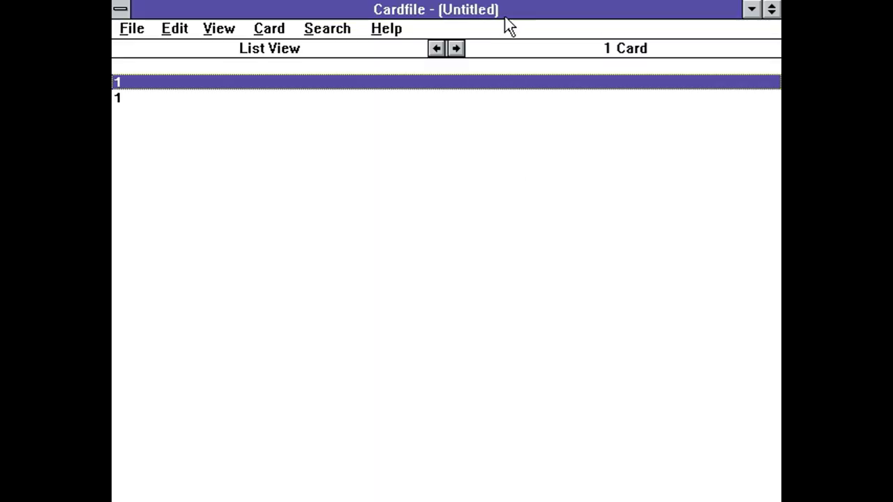
double_click(505, 17)
click(518, 186)
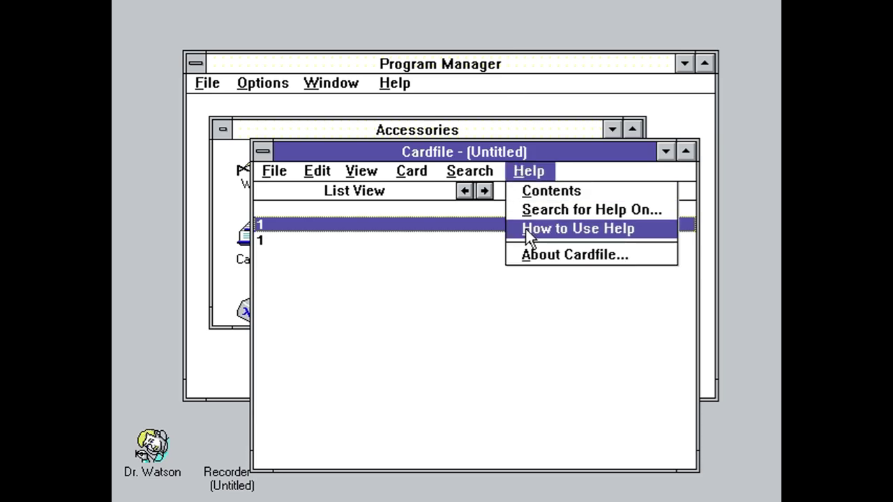
click(537, 253)
click(649, 235)
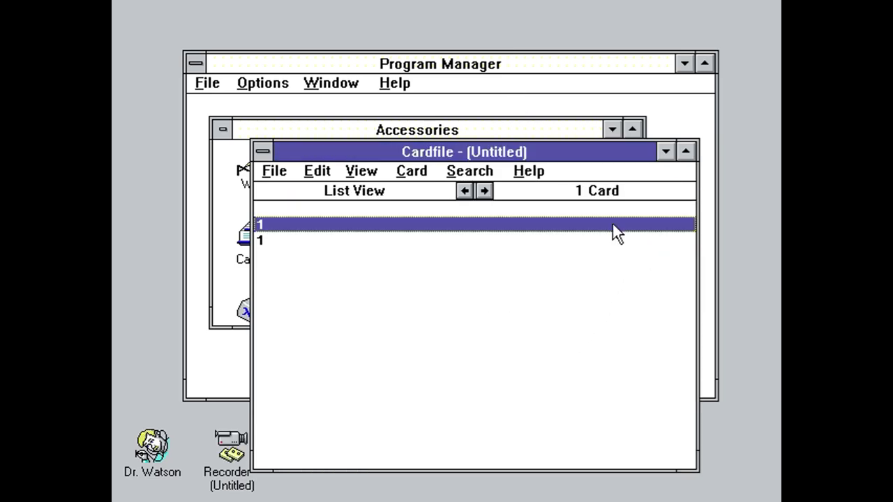
Close Cardfile without saving the added cards.
click(262, 151)
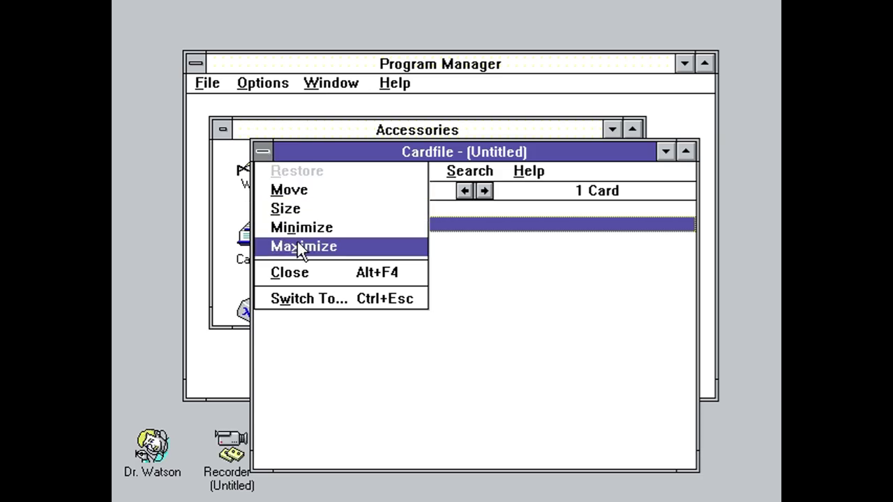
click(301, 272)
click(444, 298)
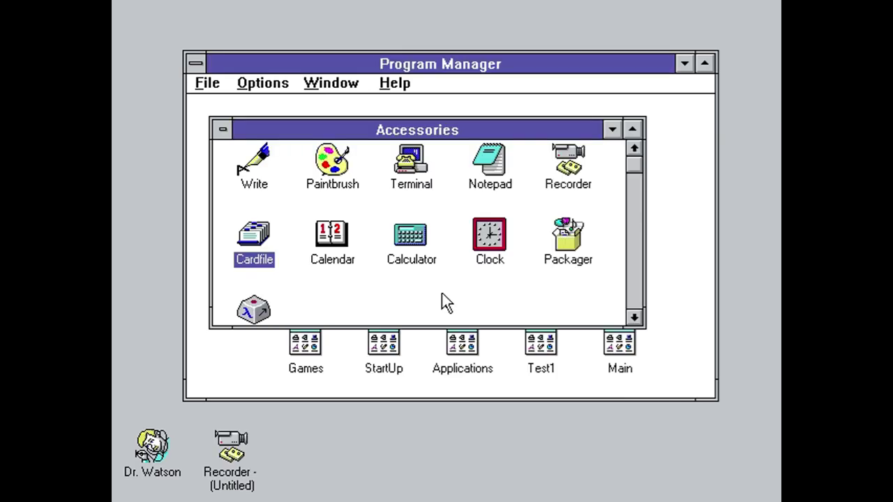
Stop the Recorder recording with Save Macro, and play back the ctrl+T macro testt.
click(231, 448)
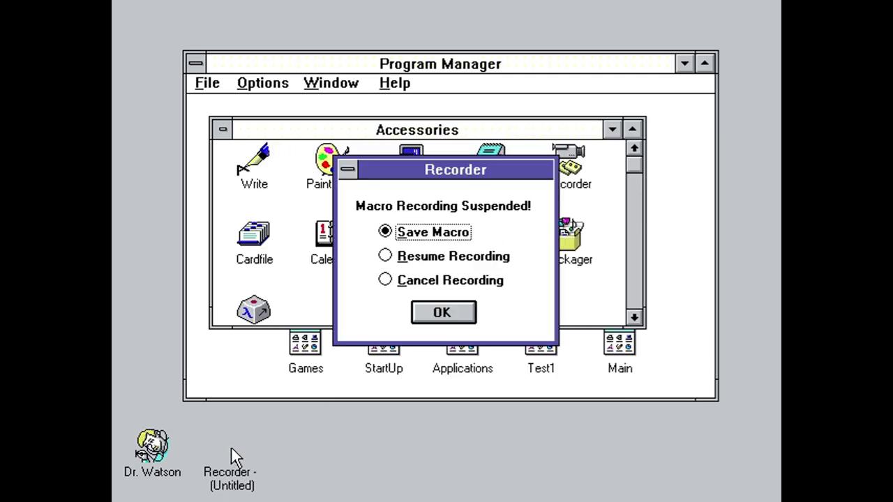
click(444, 313)
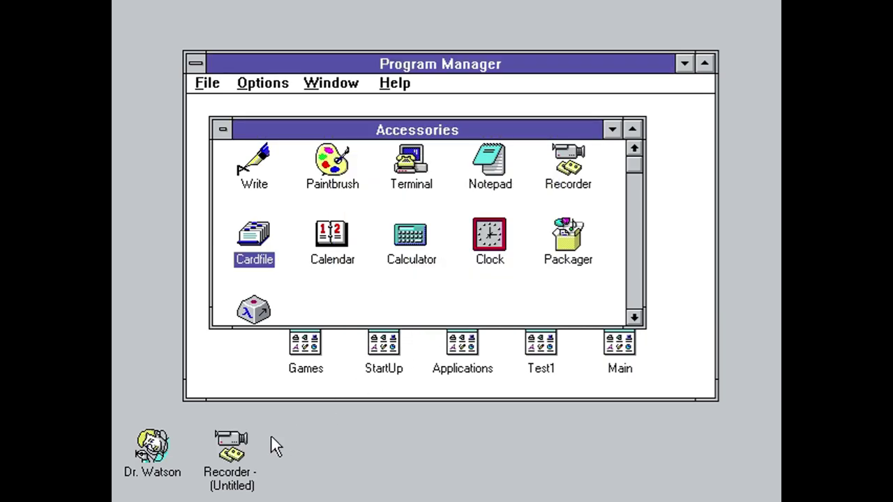
double_click(249, 453)
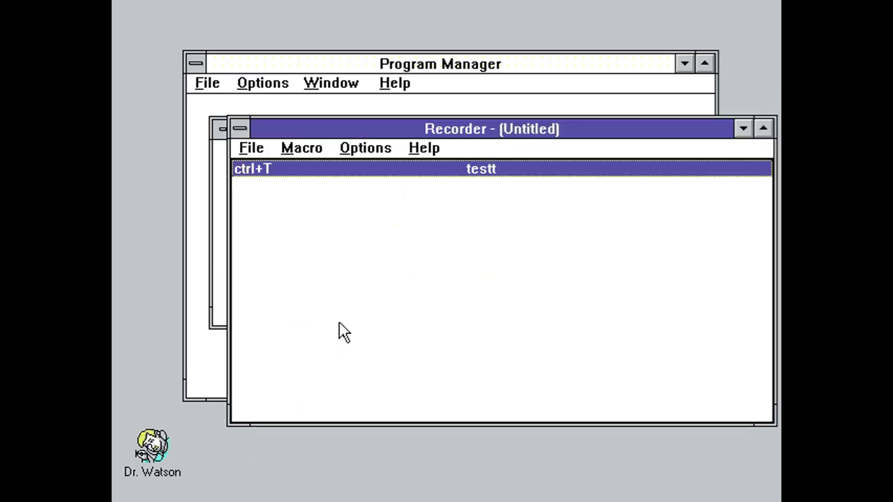
click(241, 127)
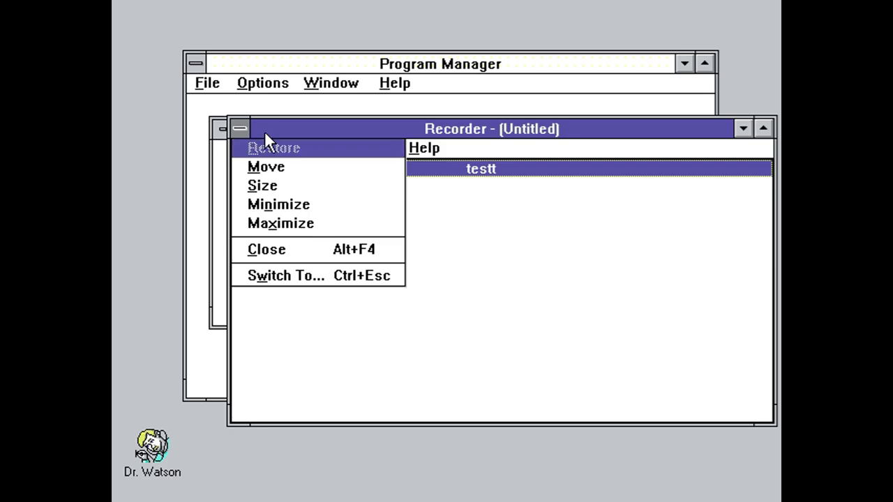
double_click(460, 169)
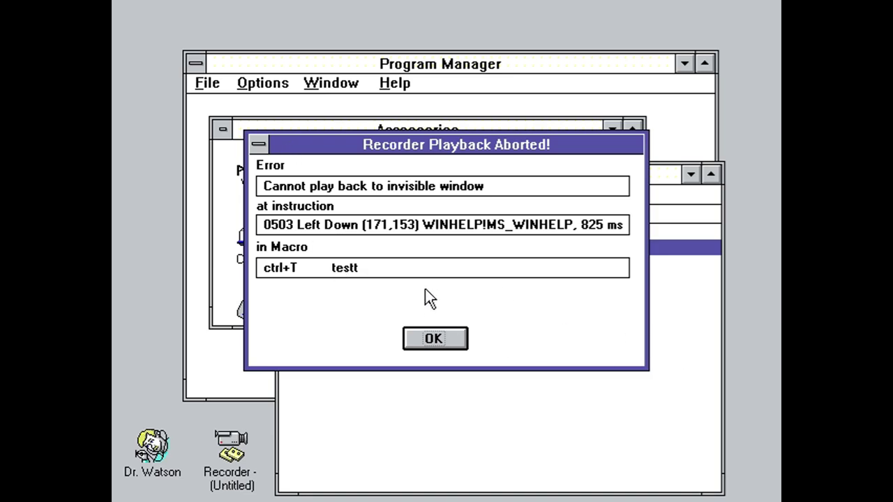
click(433, 343)
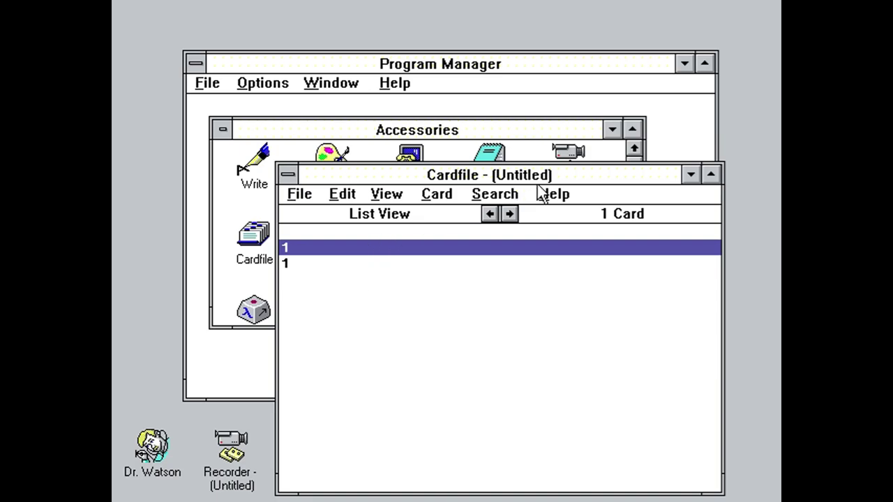
Close the Cardfile window opened by the macro, discarding its changes.
click(288, 174)
click(314, 296)
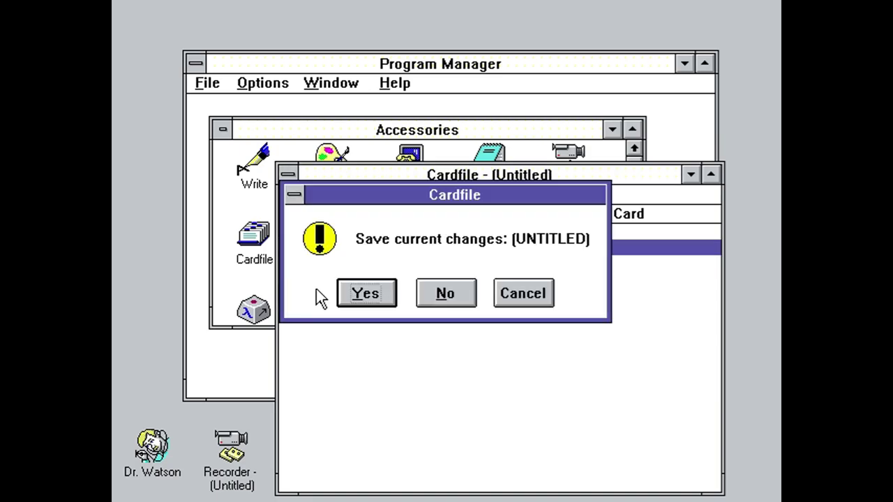
click(425, 293)
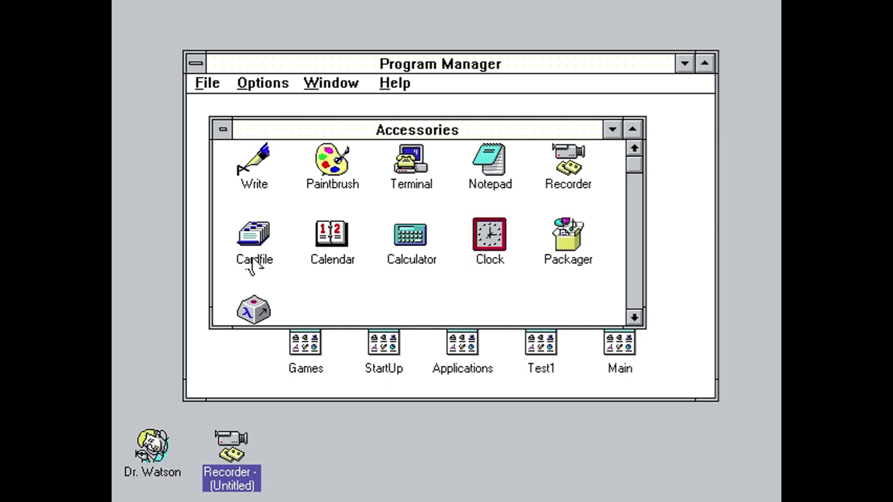
Start Calendar and enter "plan" at 12:00, "still planning" at 13:00 and "never ends" at 23:00 for January 01, 1980.
double_click(311, 251)
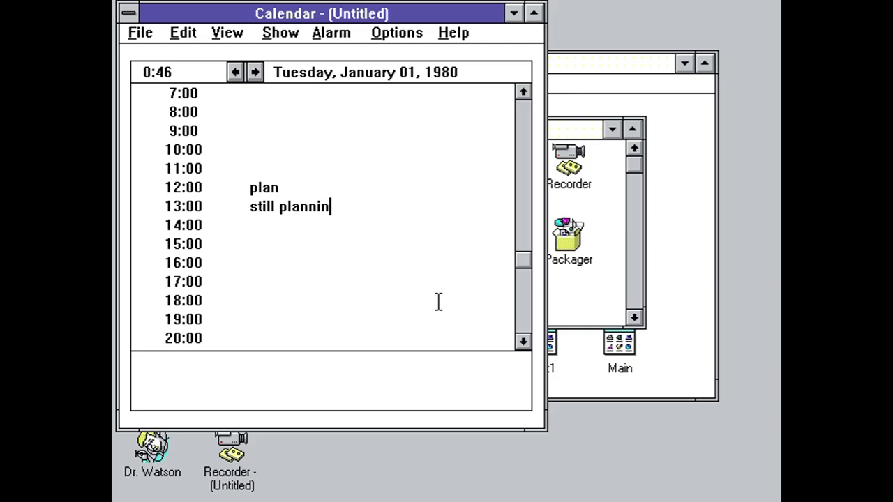
key(Down)
key(Down)
key(Down)
key(Down)
key(Down)
key(Down)
key(Down)
key(Down)
key(Down)
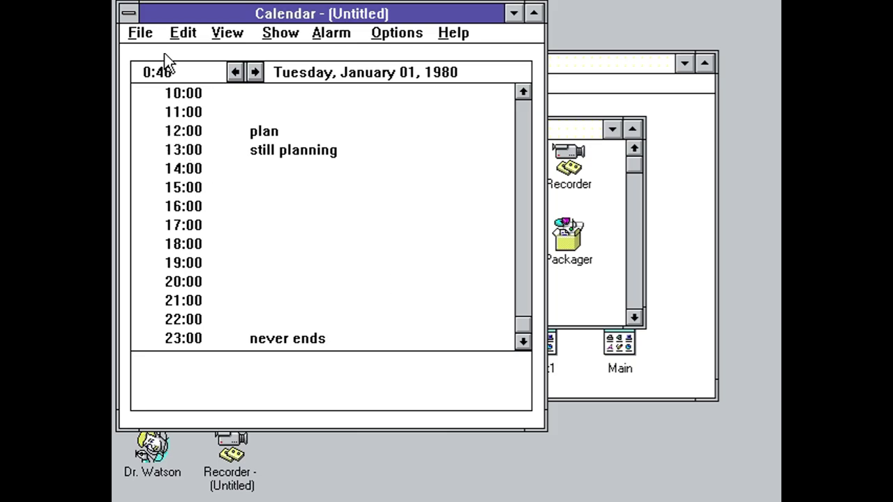
Save the appointments as calendar.cal in c:\windows, keeping the Cal. Files (*.CAL) type.
click(136, 33)
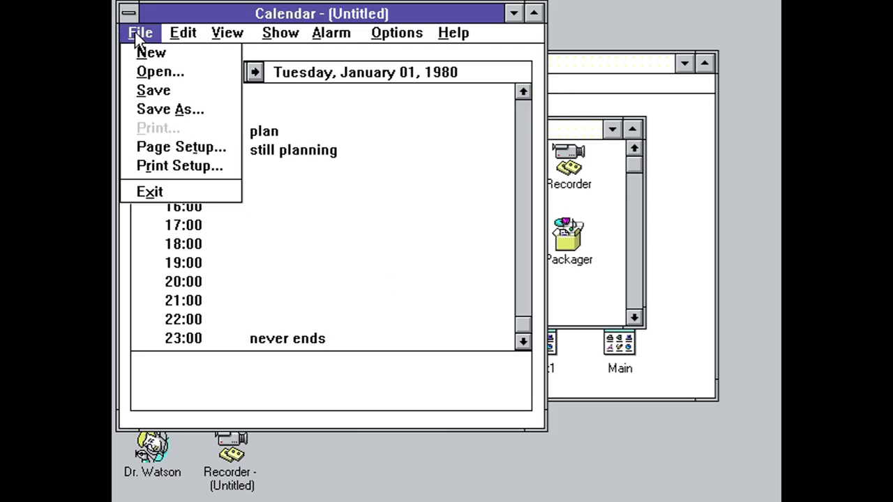
click(157, 105)
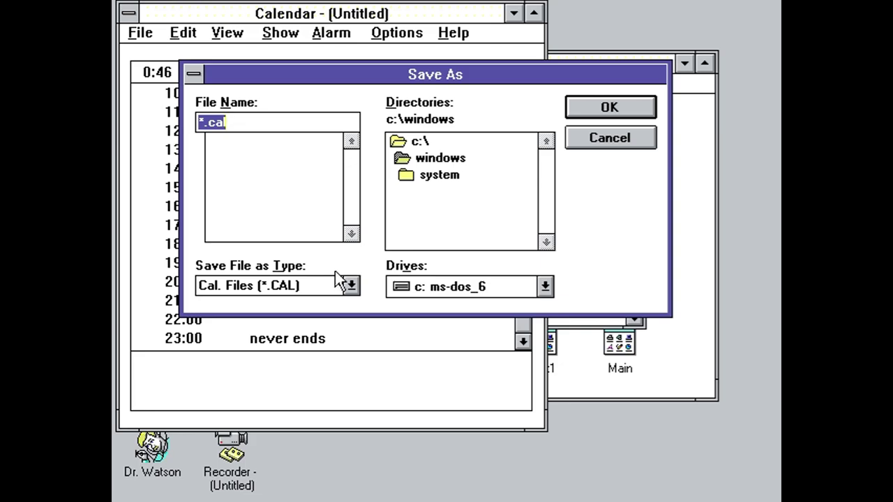
click(283, 282)
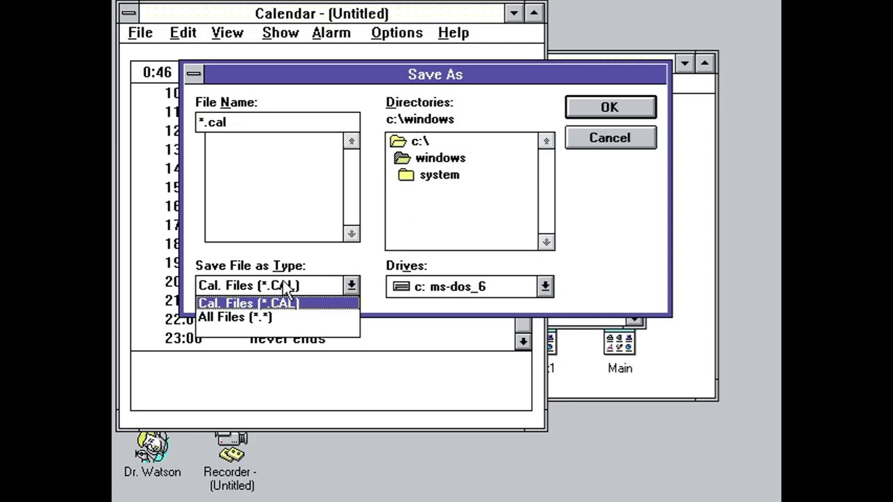
click(283, 283)
click(203, 124)
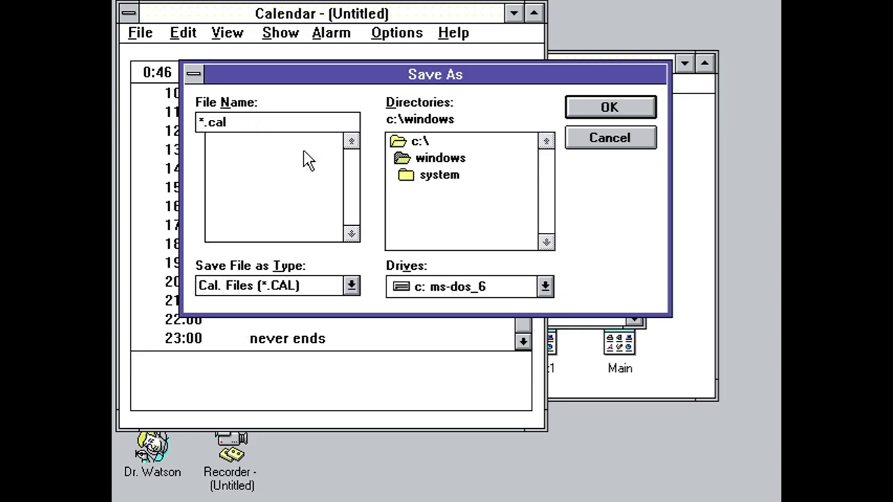
key(Delete)
text(timme)
key(BackSpace)
key(BackSpace)
key(BackSpace)
key(BackSpace)
key(BackSpace)
text(cala)
key(BackSpace)
text(enda)
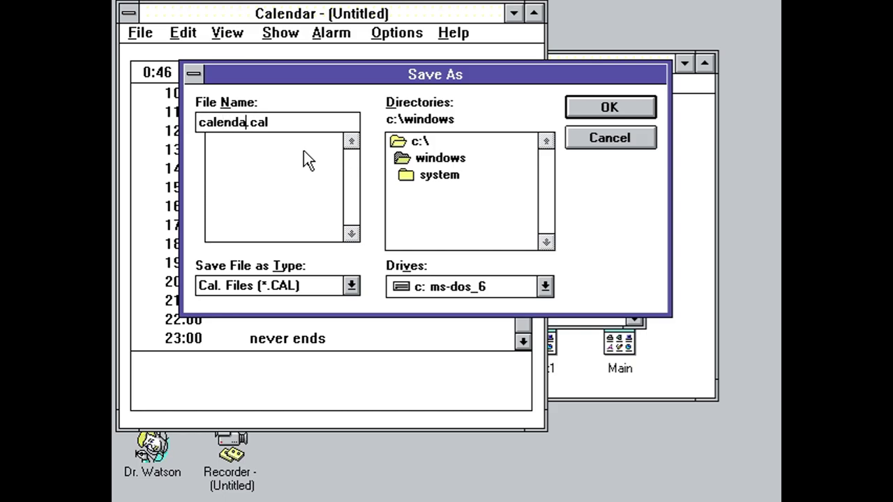
text(r)
click(578, 108)
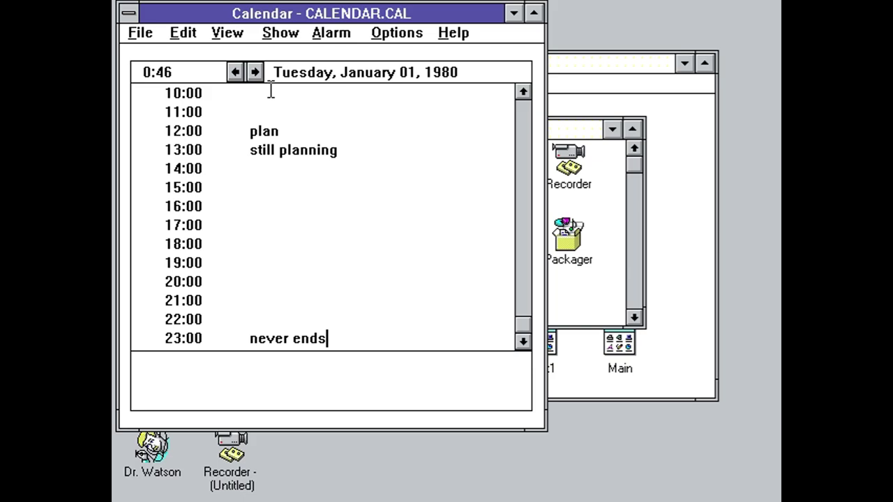
Switch to the month view, view the day page for January 2, 1980, and return to the month view with January 1 selected.
click(183, 32)
click(351, 73)
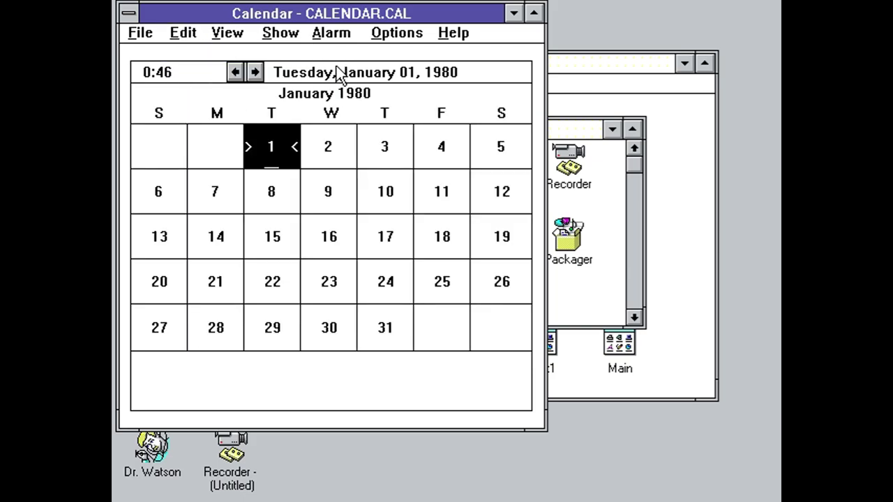
double_click(333, 144)
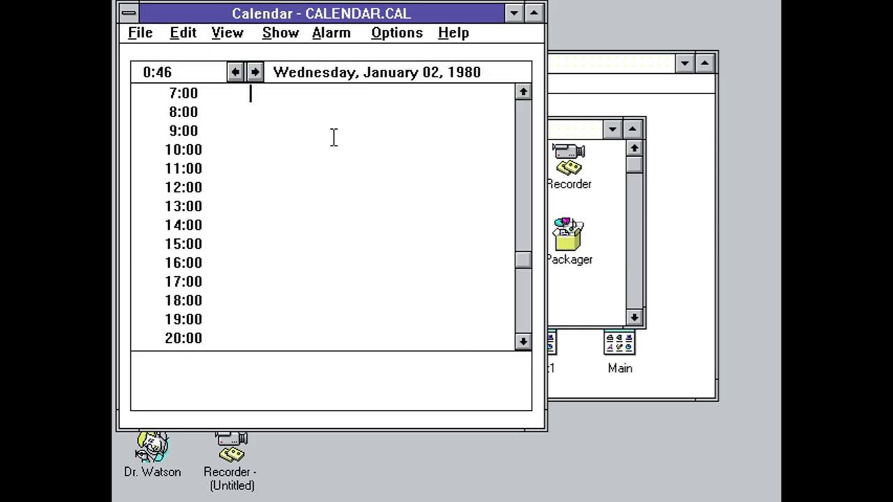
click(328, 78)
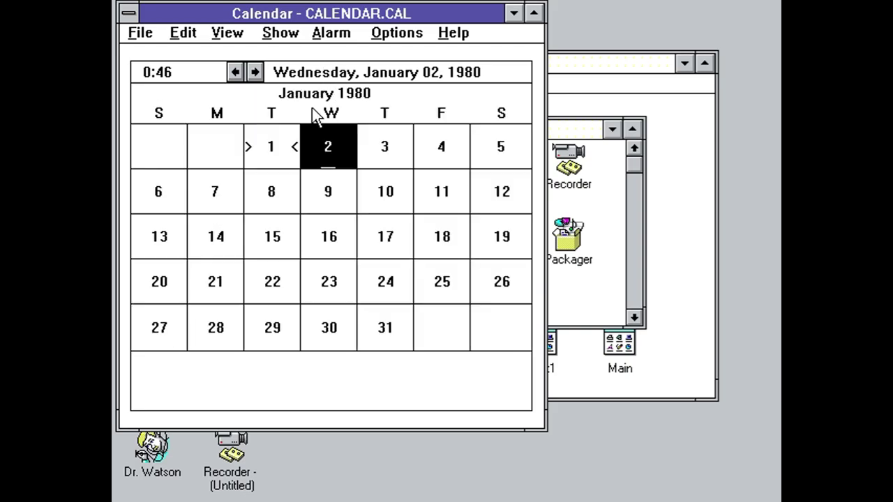
click(289, 148)
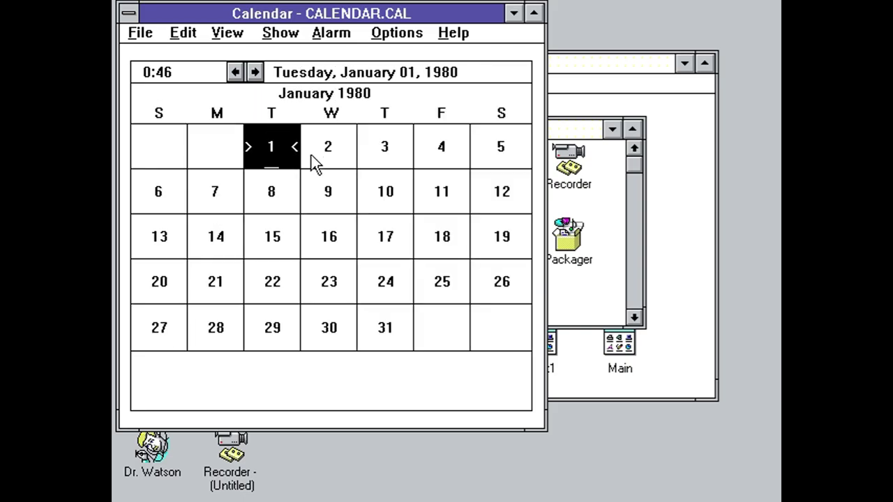
Advance the month view to October 1980, view the day page for October 1, and return to the month view.
click(256, 73)
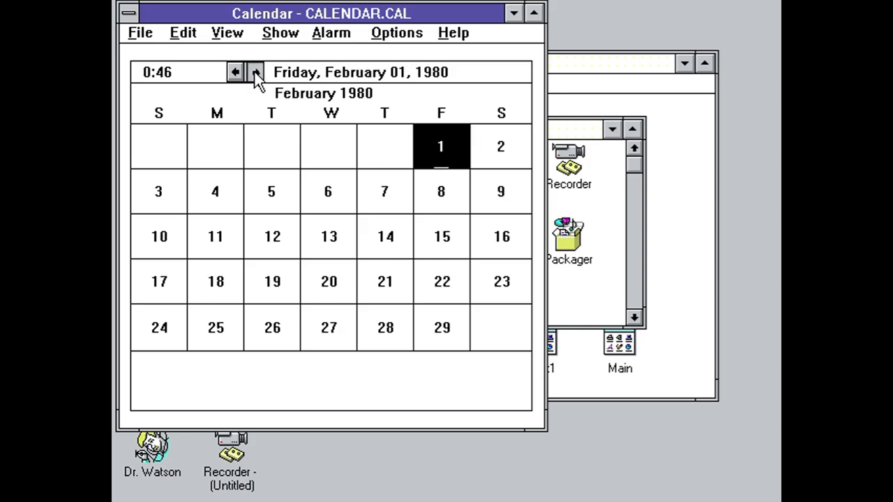
click(256, 72)
click(256, 72)
click(256, 72)
click(256, 73)
click(256, 73)
click(255, 72)
click(255, 72)
click(255, 73)
click(427, 77)
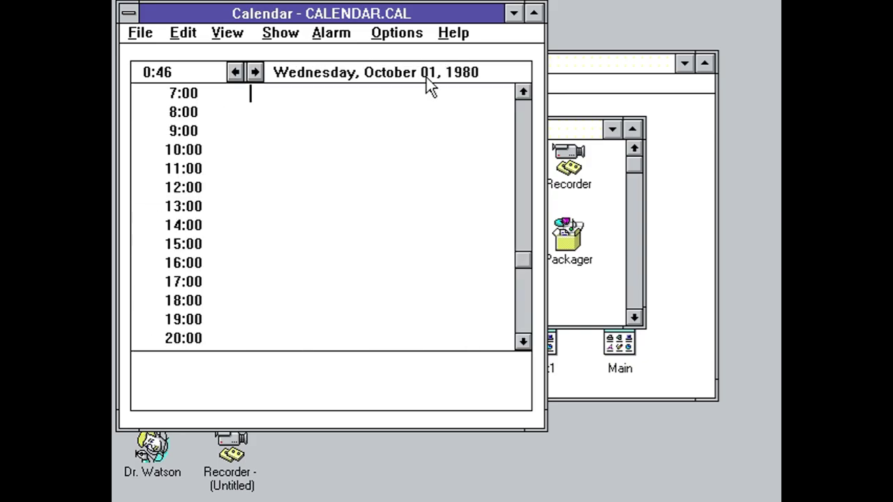
click(453, 71)
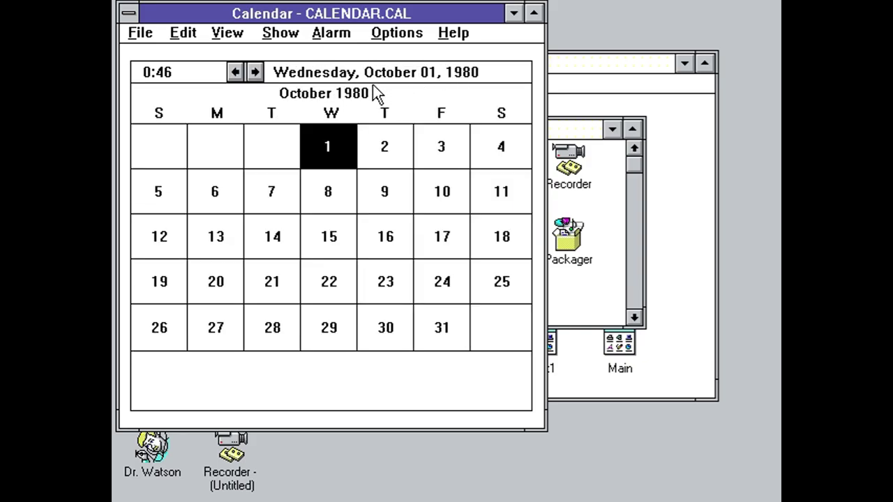
View the date range settings for removing appointments and dismiss them without removing anything.
click(153, 33)
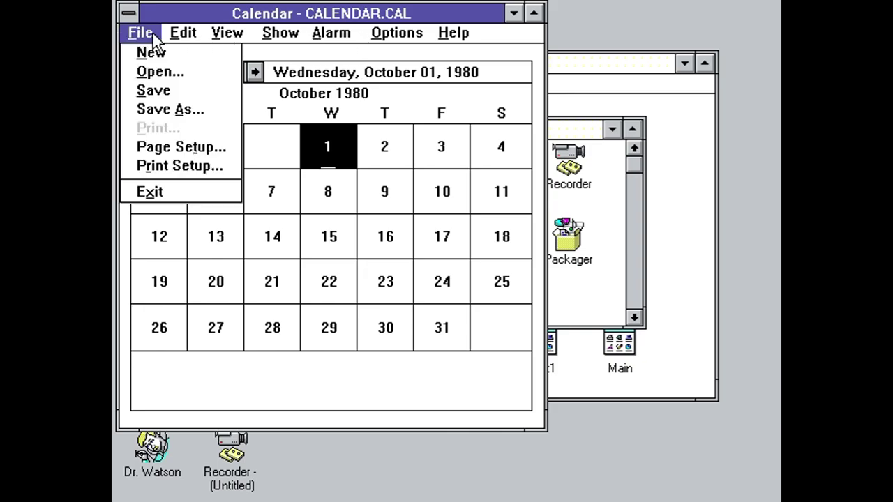
key(Right)
click(214, 110)
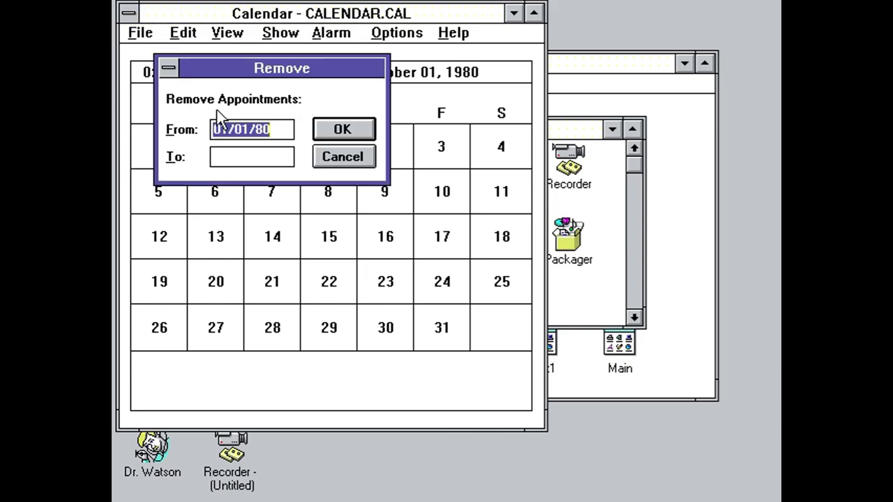
click(342, 156)
Switch to the day view and show today's appointments.
click(227, 33)
click(227, 52)
click(280, 33)
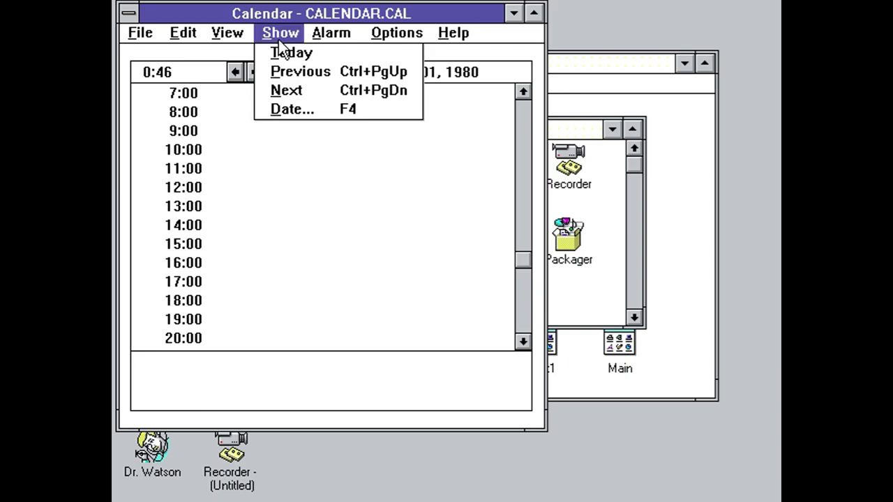
click(283, 52)
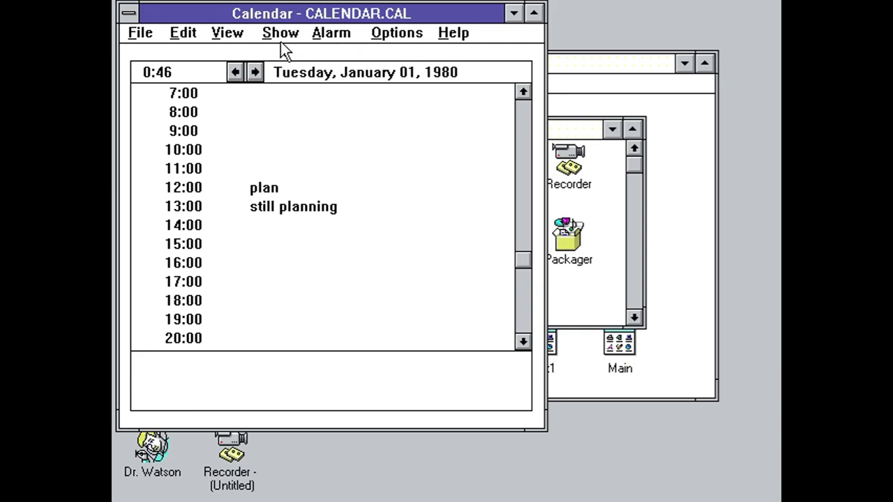
Show the next day's appointments, and view the Show Date dialog without entering a date.
click(281, 32)
click(280, 33)
click(281, 33)
key(Down)
key(Down)
key(Return)
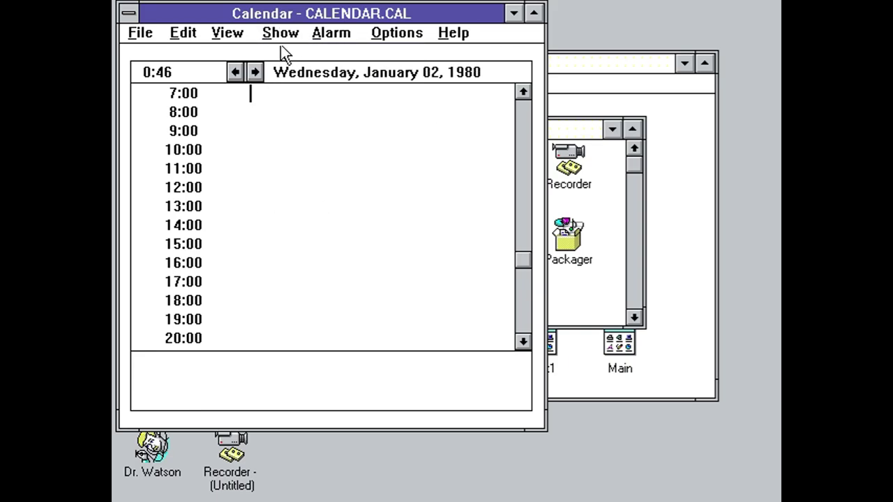
click(279, 34)
click(292, 108)
click(357, 127)
Set an alarm for 7:00 on January 02, 1980, and view the Alarm Controls without changing them.
click(329, 34)
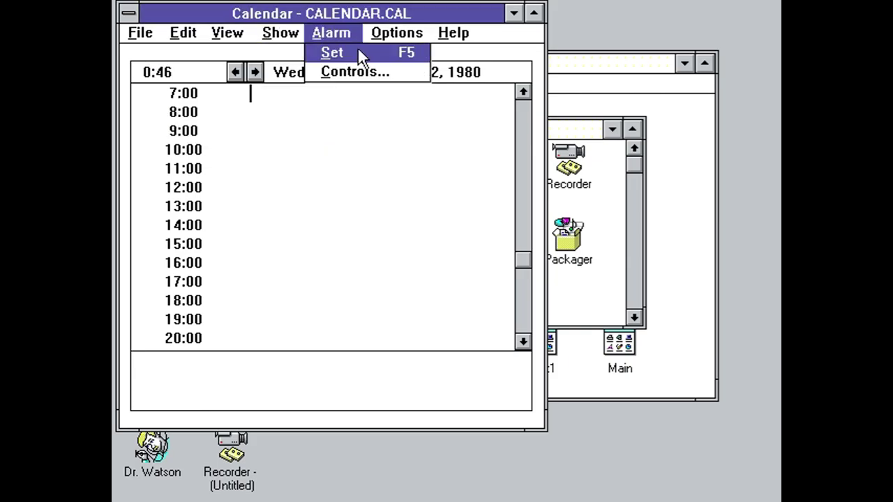
click(357, 52)
click(338, 32)
click(352, 71)
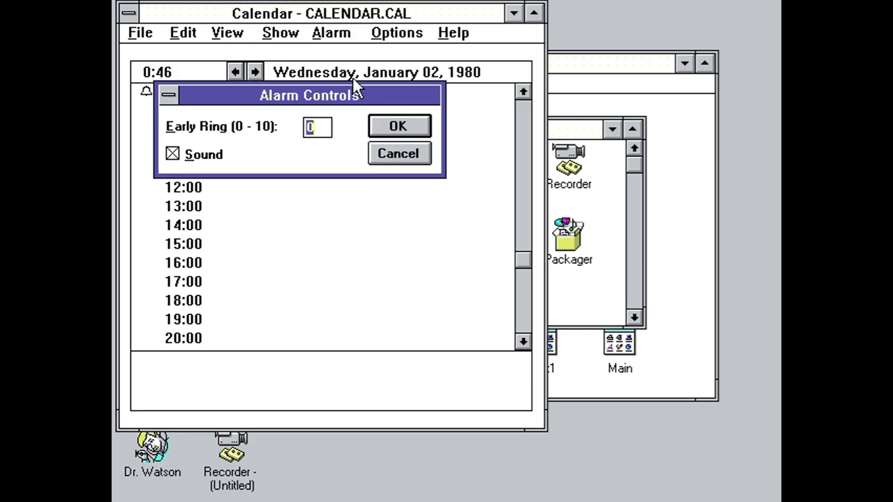
click(398, 154)
View the available Day Markings symbols and cancel without marking the day.
click(371, 35)
click(388, 54)
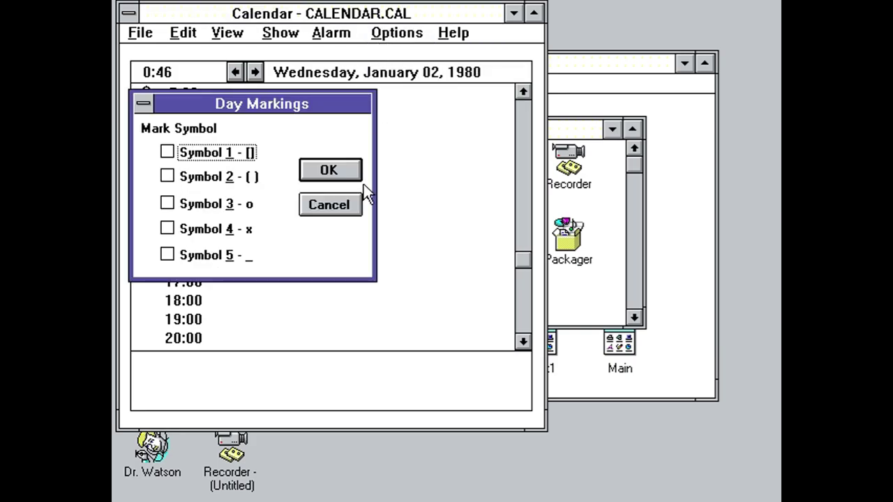
click(352, 205)
Try to insert the special time "1" into the day's appointments, and close the Special Time dialog.
click(396, 33)
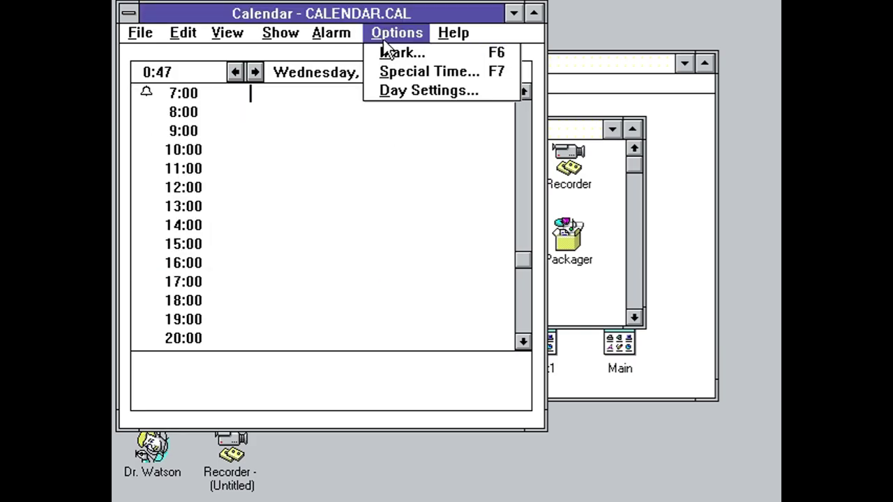
click(393, 71)
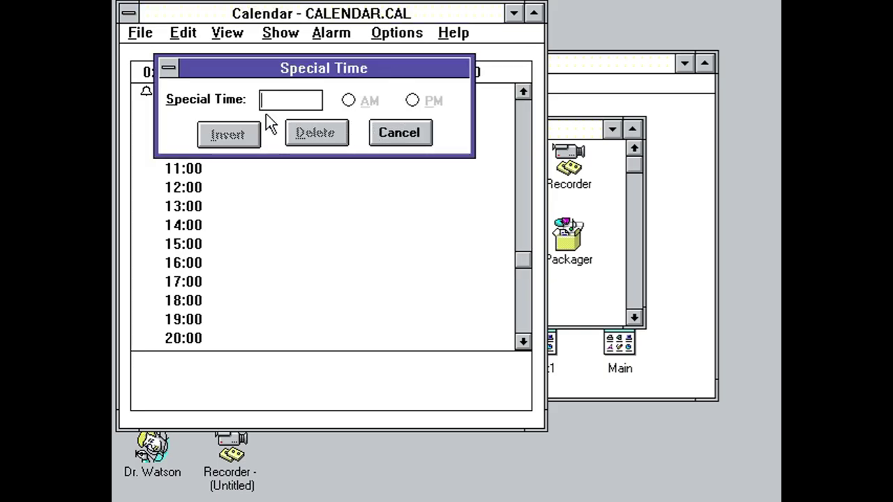
text(1)
click(252, 142)
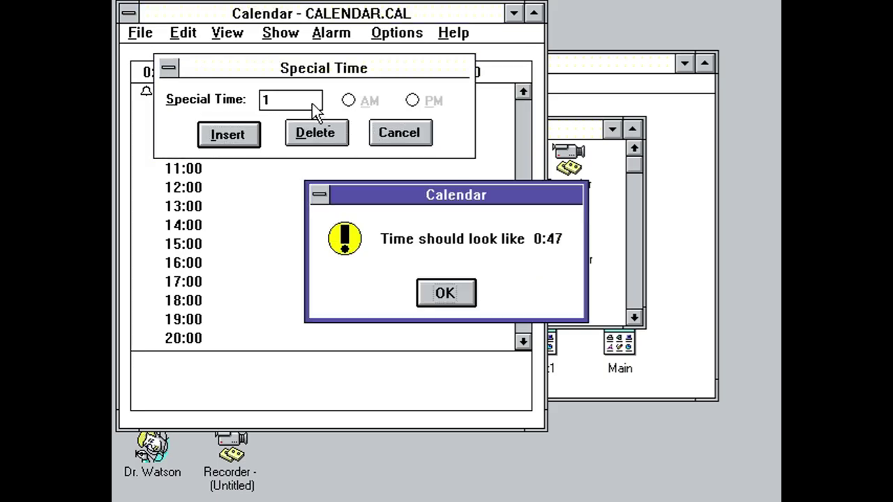
click(454, 293)
click(401, 134)
View the Day Settings and close them without changing anything.
click(384, 33)
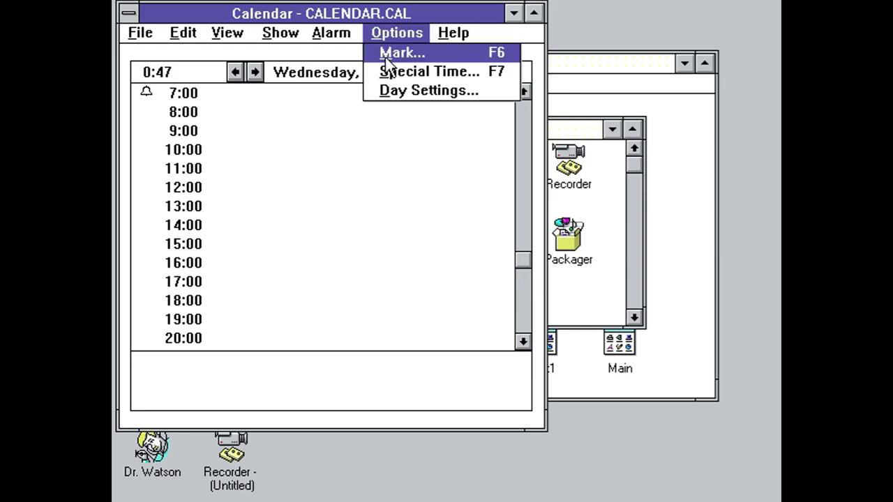
click(390, 88)
click(408, 185)
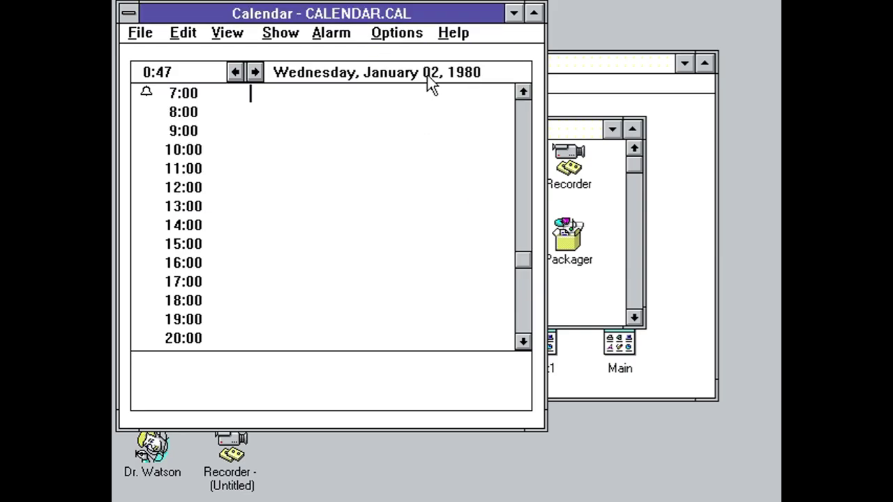
View the Calendar Help contents and the About Calendar information, closing each one.
click(454, 32)
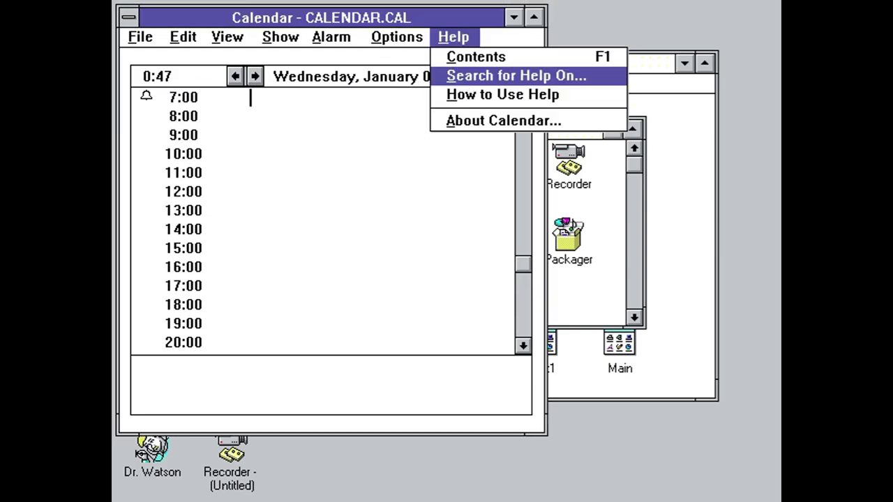
click(478, 57)
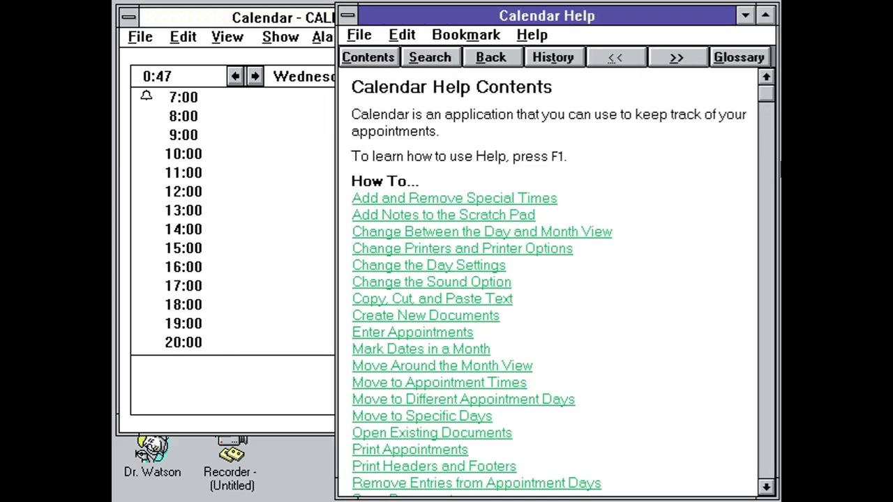
click(773, 206)
click(773, 216)
click(349, 15)
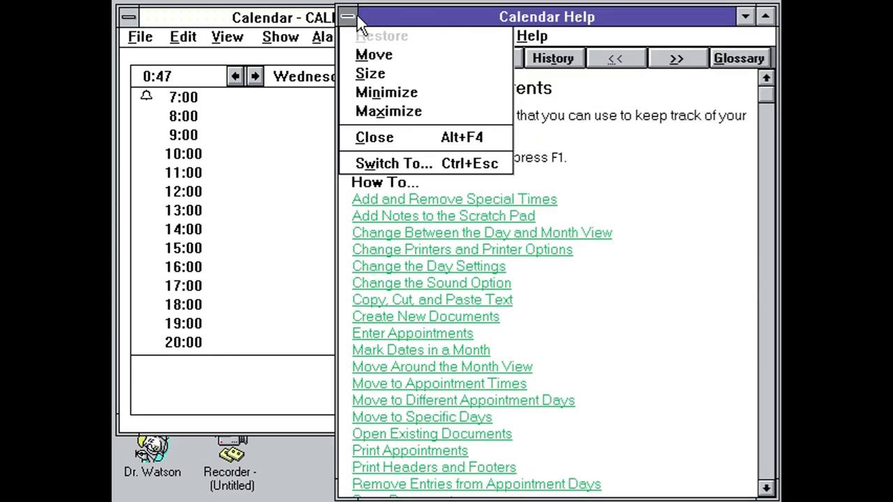
click(382, 137)
click(453, 36)
click(477, 120)
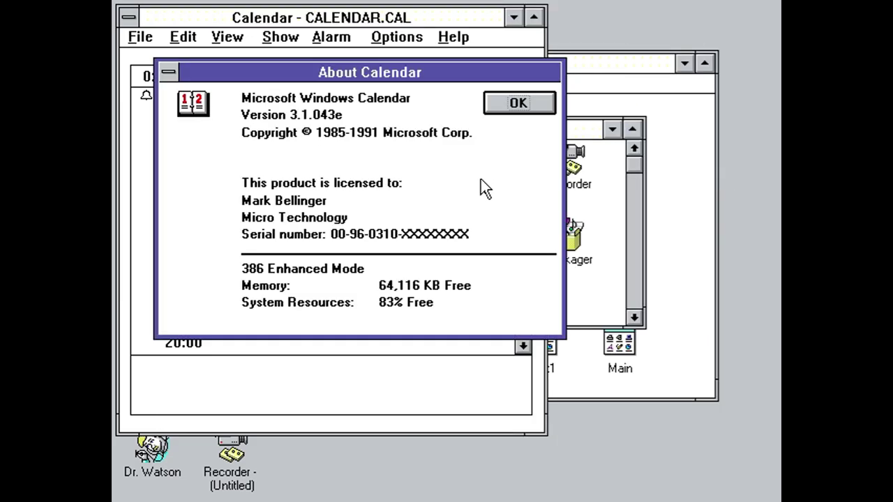
click(519, 103)
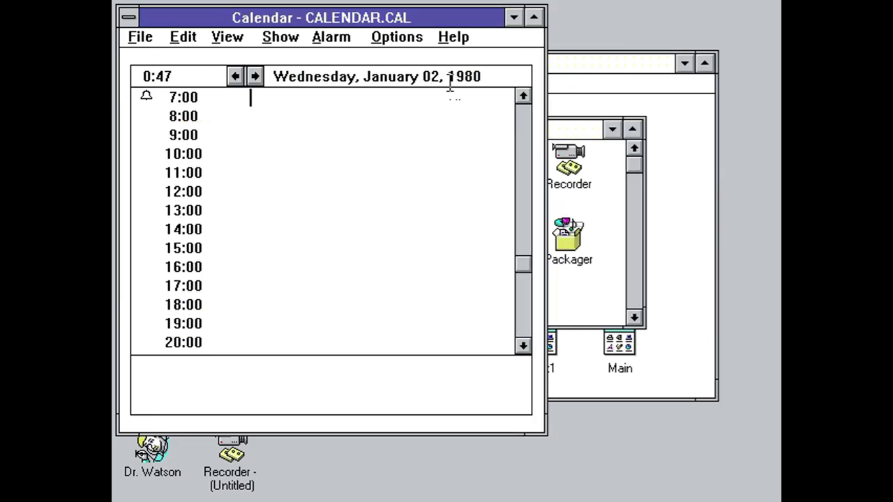
Close Calendar without saving the current changes to CALENDAR.CAL.
click(128, 17)
click(154, 148)
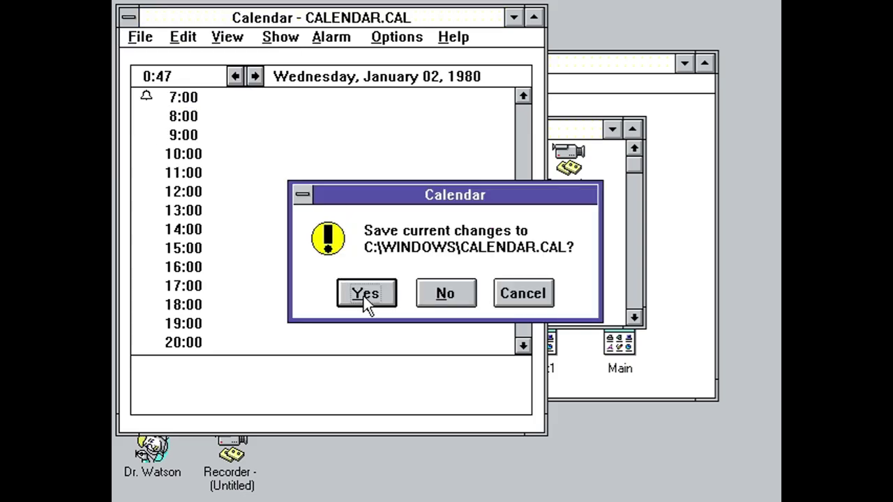
click(471, 307)
Start Calculator and multiply 7 by 7.
double_click(409, 237)
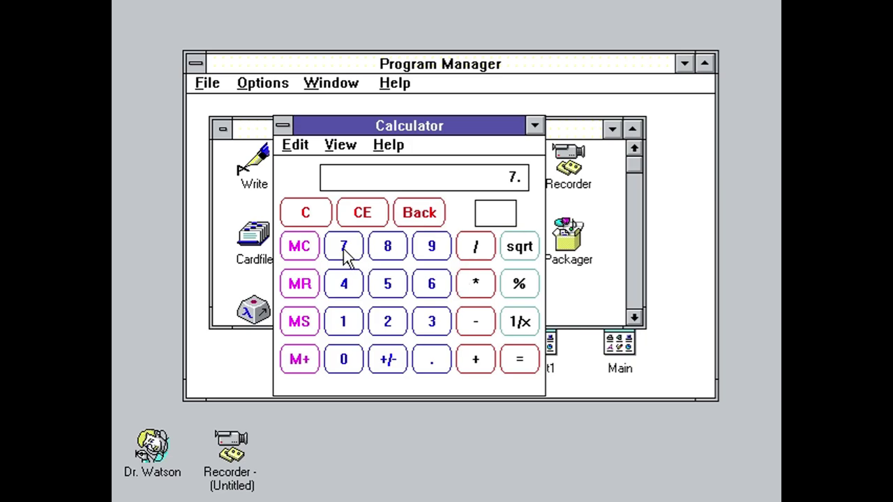
click(523, 359)
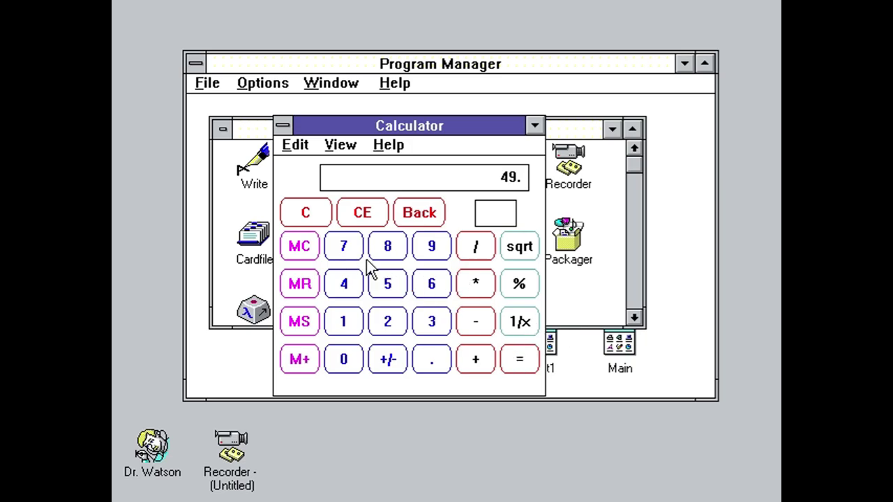
click(285, 148)
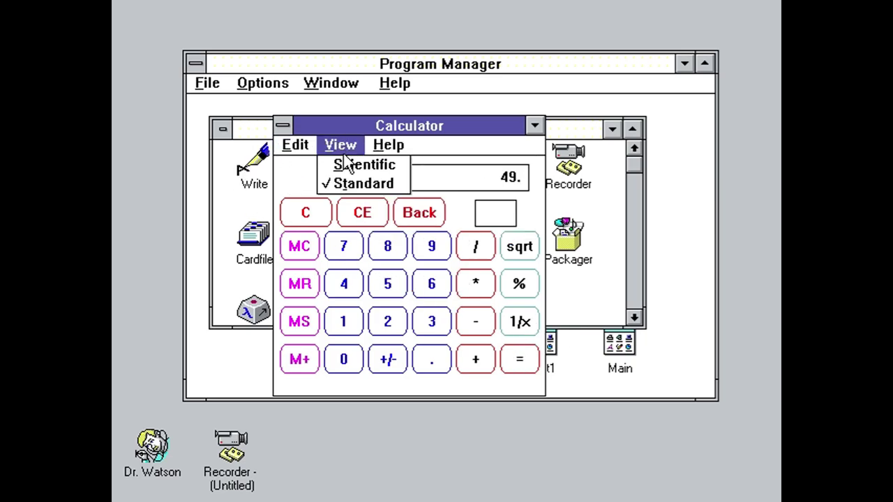
Switch Calculator to the Scientific view, then view and close its About information.
click(344, 163)
click(388, 145)
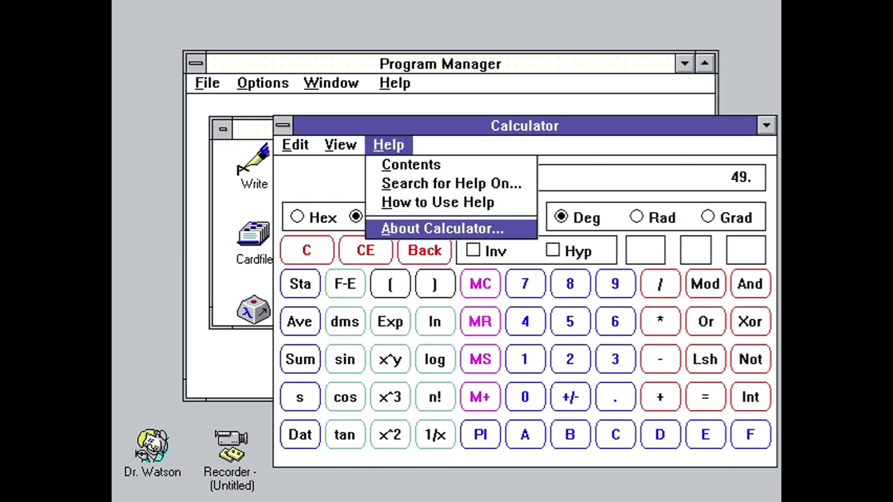
click(441, 228)
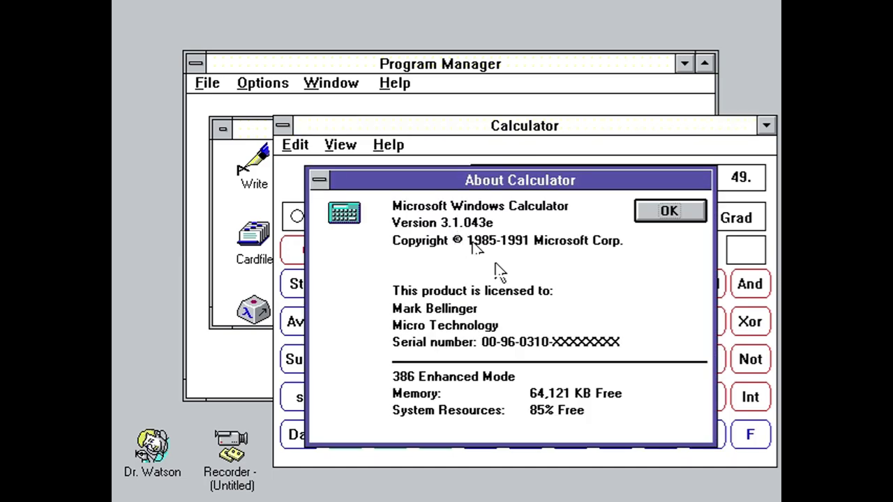
click(675, 213)
Close Calculator.
click(297, 145)
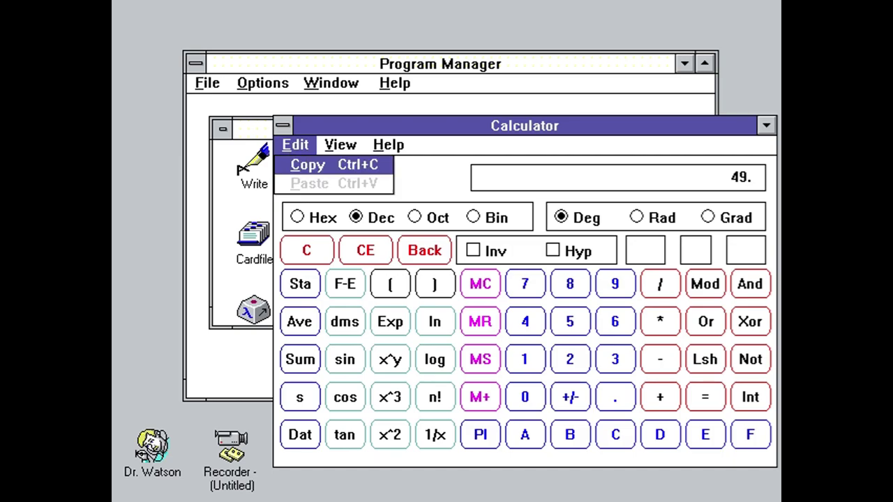
click(283, 125)
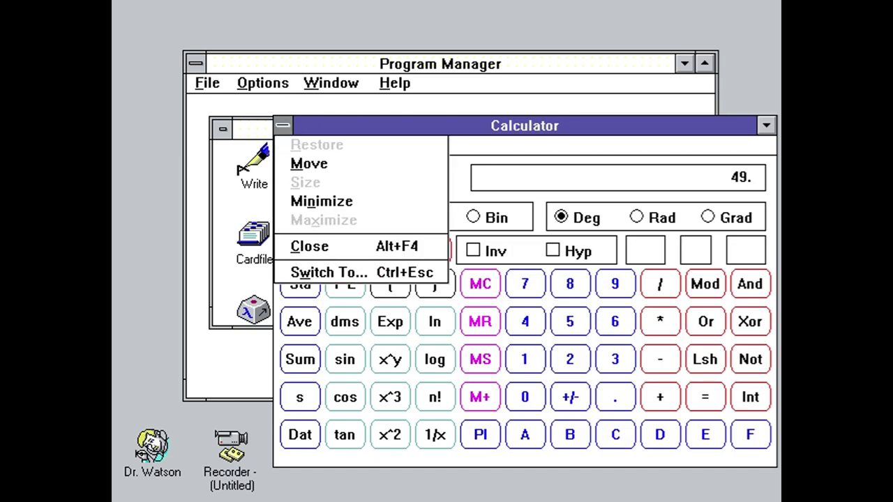
click(305, 245)
Start Clock from the Accessories group, try the analog display and switch back to digital.
double_click(491, 237)
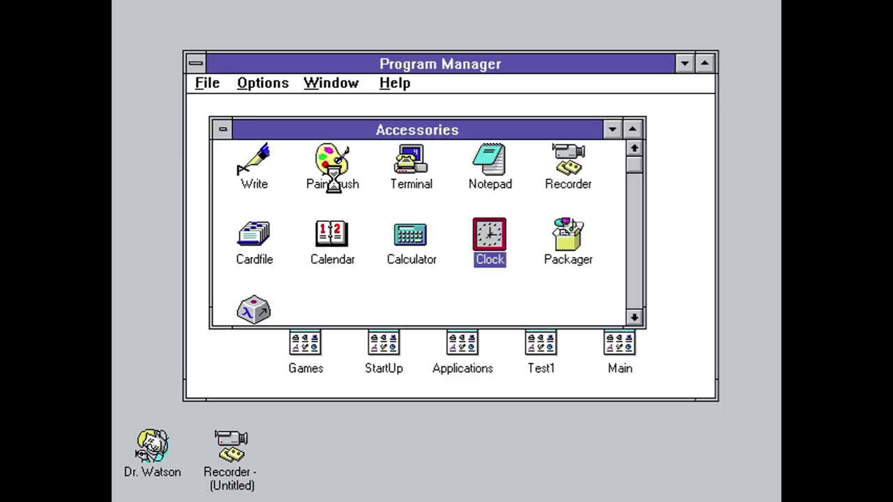
click(175, 57)
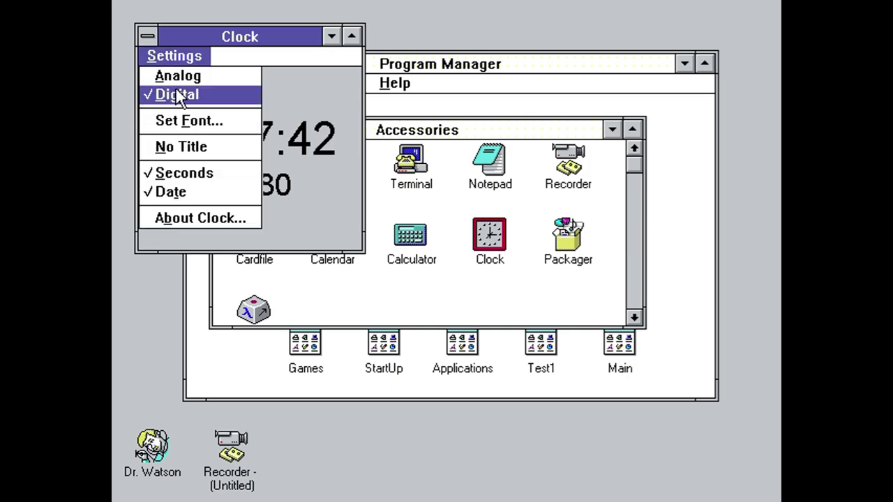
click(159, 75)
click(167, 57)
click(177, 94)
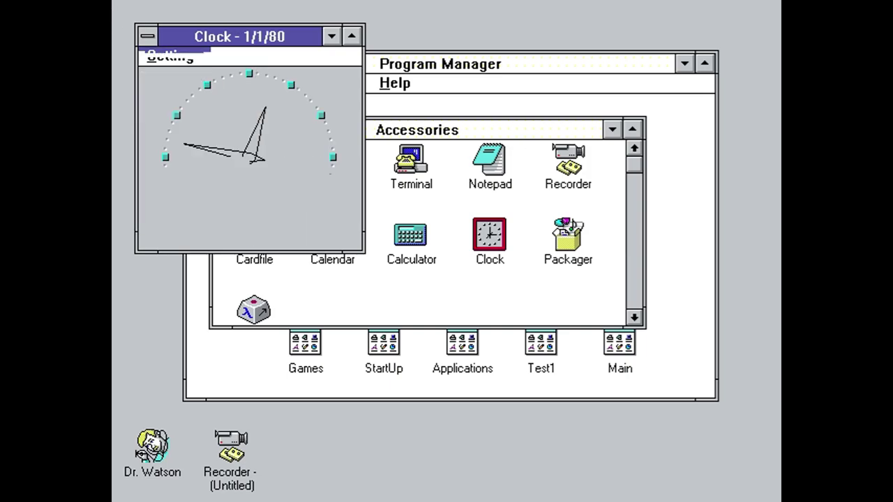
Hide the title bar of the Clock window and restore it.
click(167, 57)
click(170, 146)
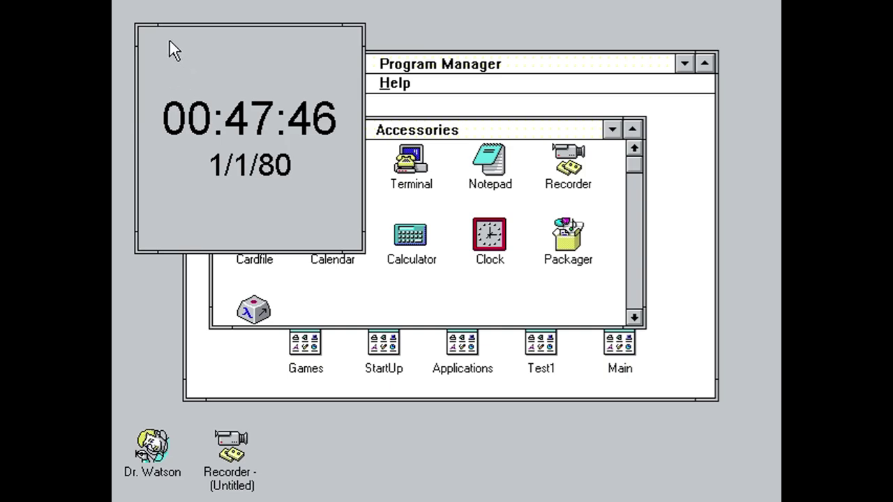
double_click(167, 39)
Turn off the seconds and the date in the digital clock display.
click(175, 61)
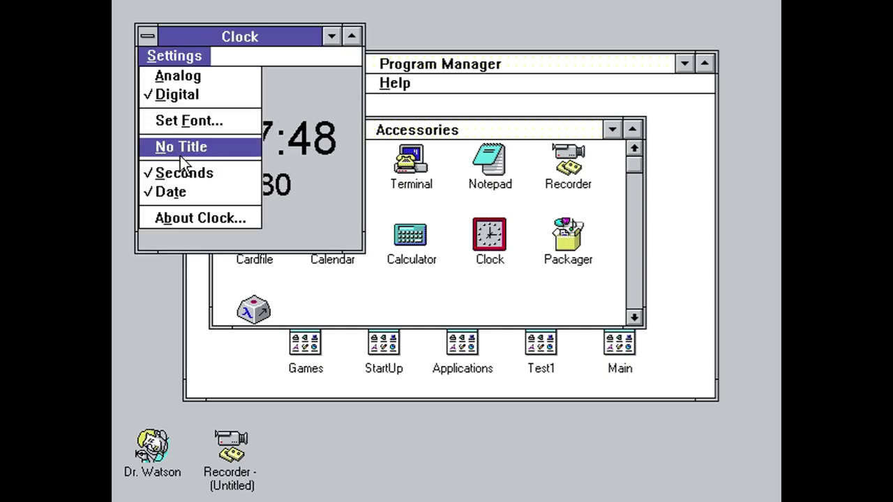
click(180, 167)
click(173, 59)
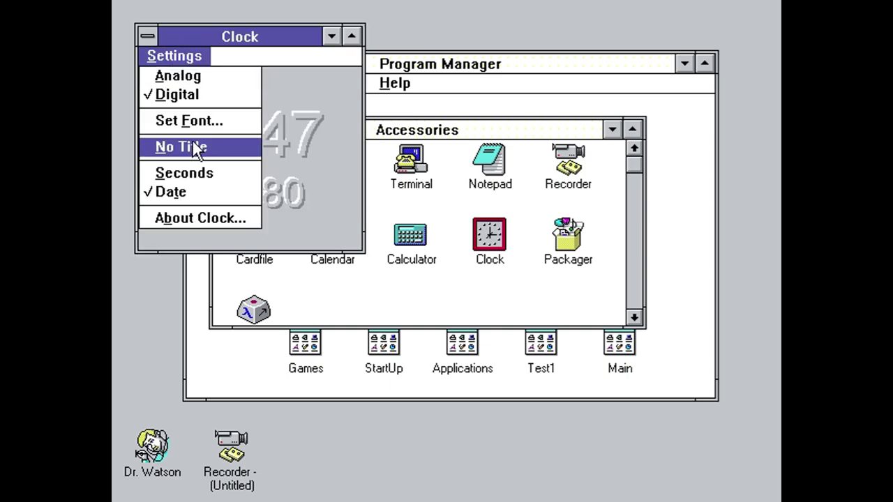
click(196, 188)
View the About Clock information and close Clock.
click(176, 57)
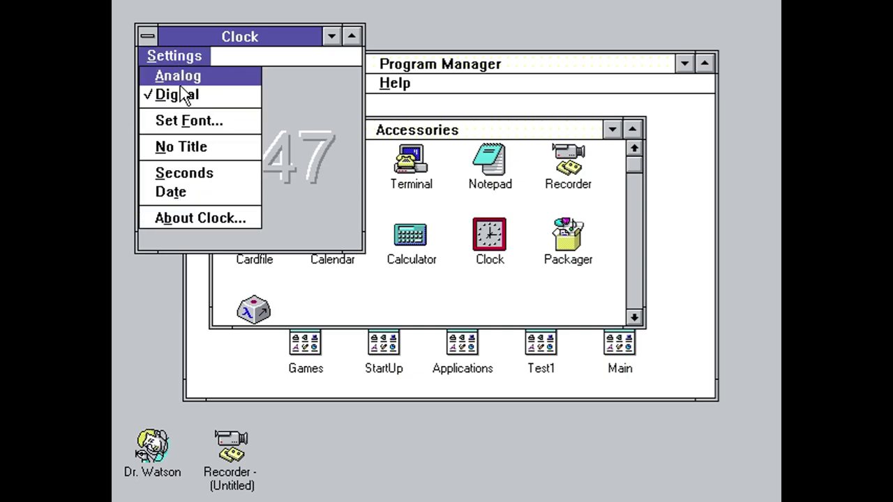
click(200, 218)
key(Return)
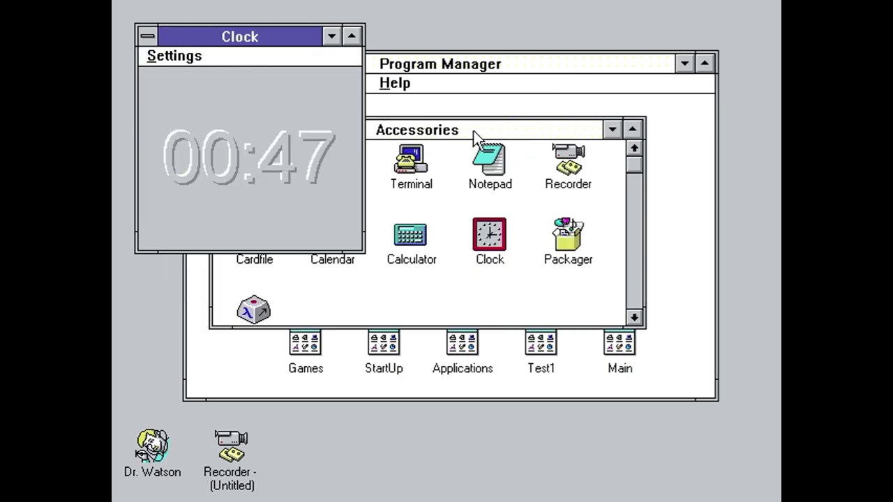
click(147, 36)
click(186, 155)
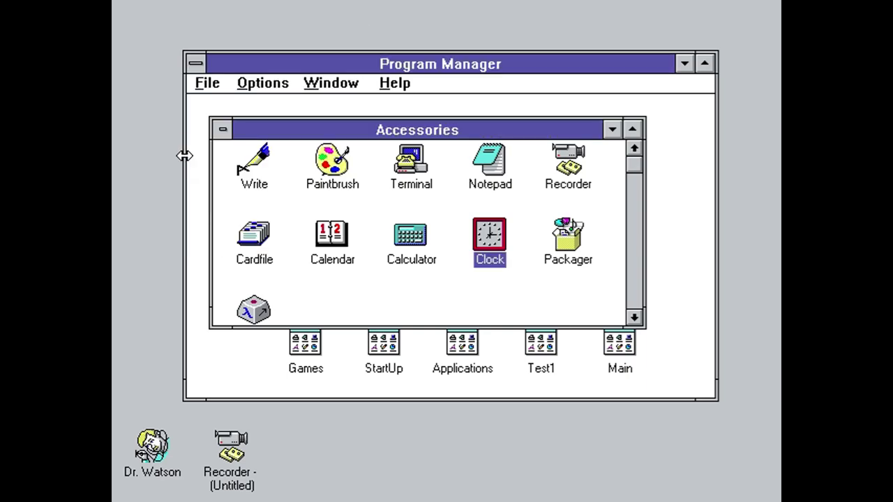
Start Object Packager and insert the first PROGMAN.EXE icon as the package's appearance.
double_click(576, 252)
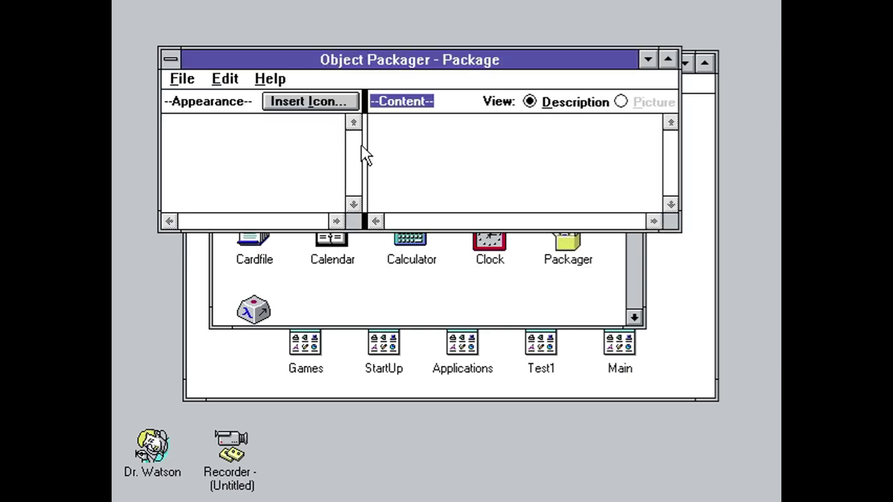
click(279, 102)
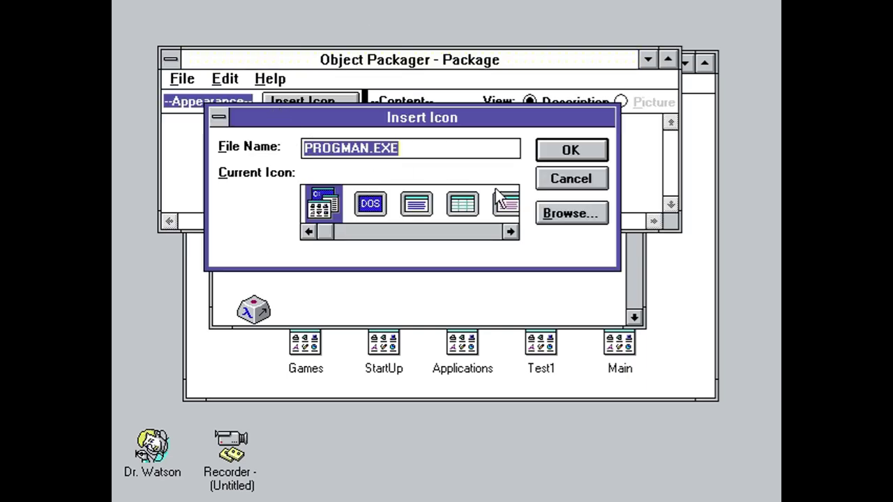
click(572, 152)
View the About Object Packager information and close Object Packager.
click(220, 81)
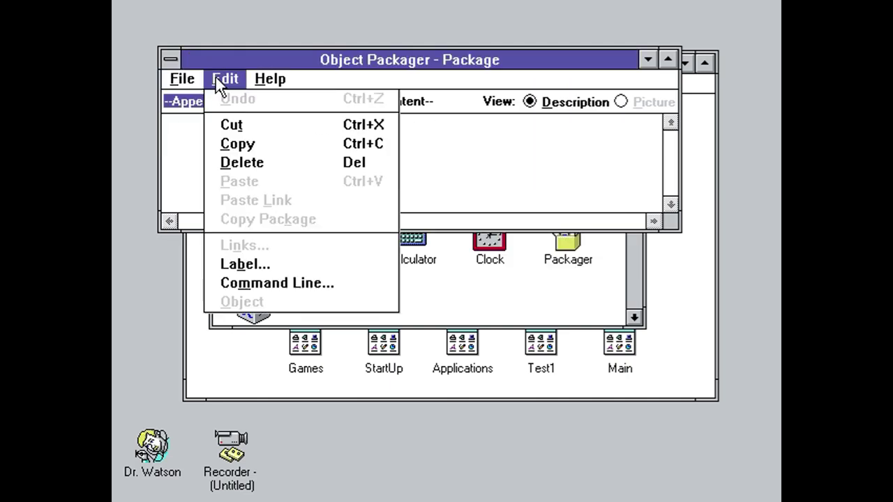
click(293, 195)
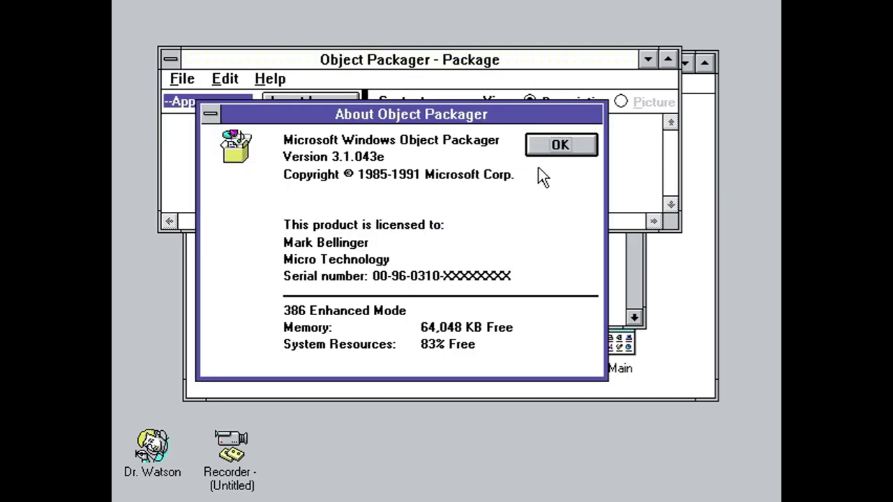
click(561, 145)
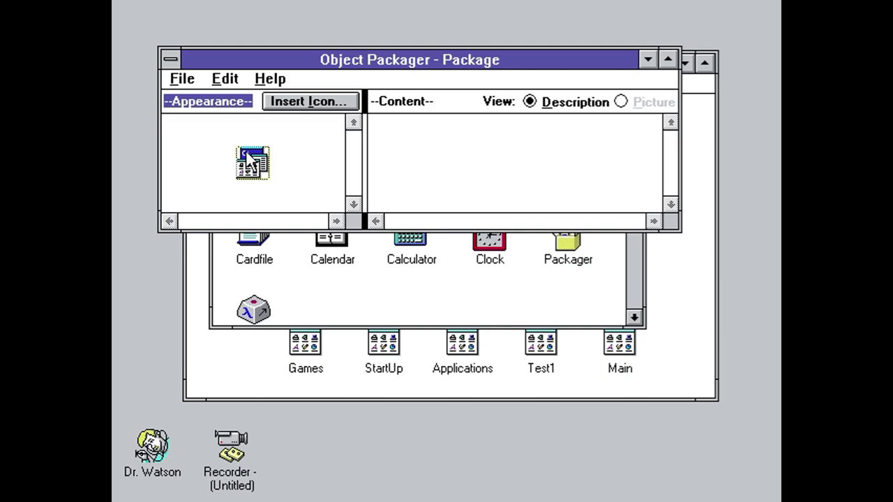
click(170, 59)
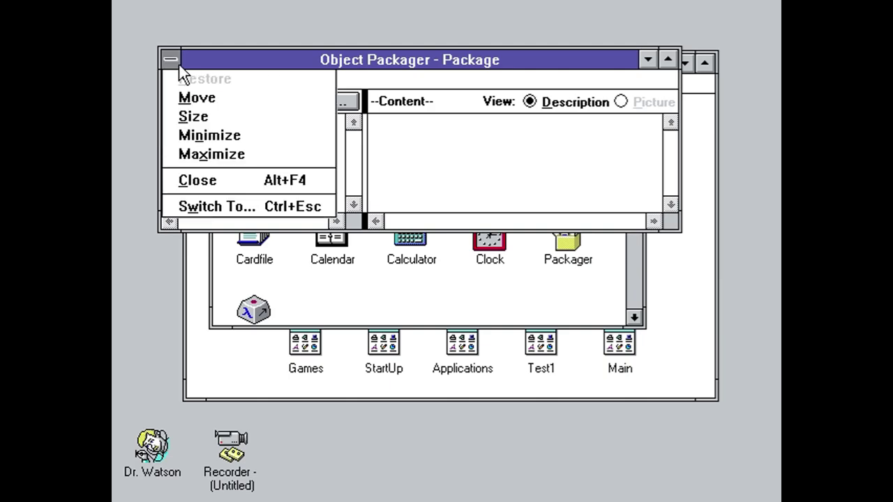
click(221, 178)
Start Character Map, look through its list of fonts while keeping Arial, and minimize the window.
double_click(270, 313)
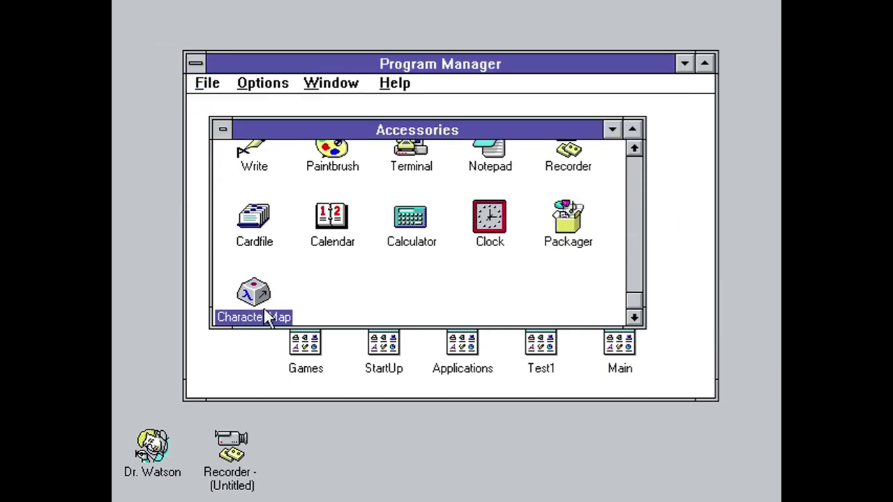
click(334, 74)
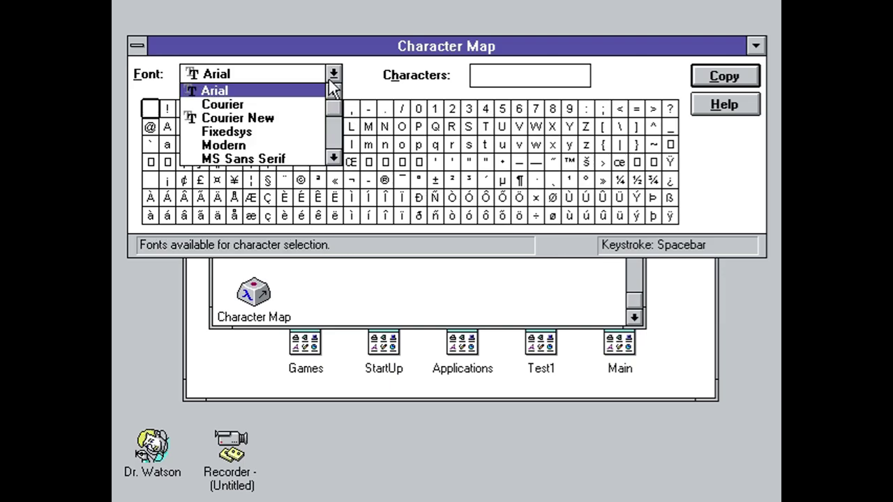
click(333, 126)
drag(332, 132, 687, 160)
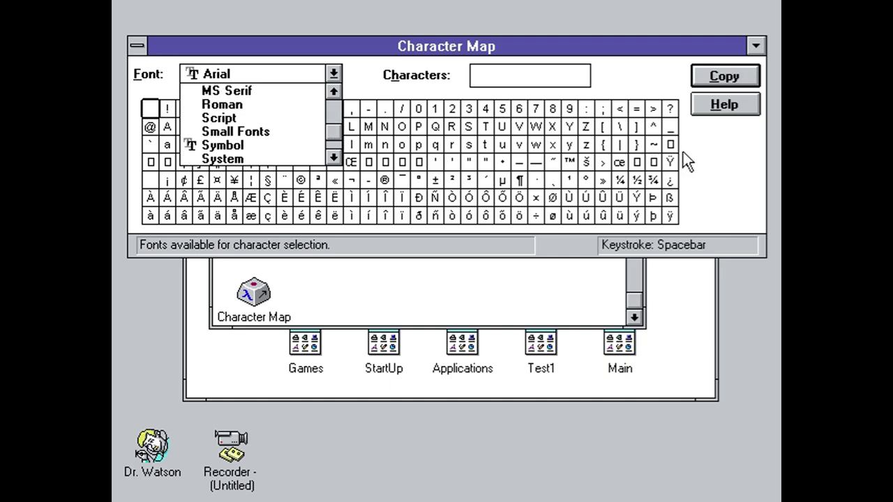
click(688, 160)
click(756, 47)
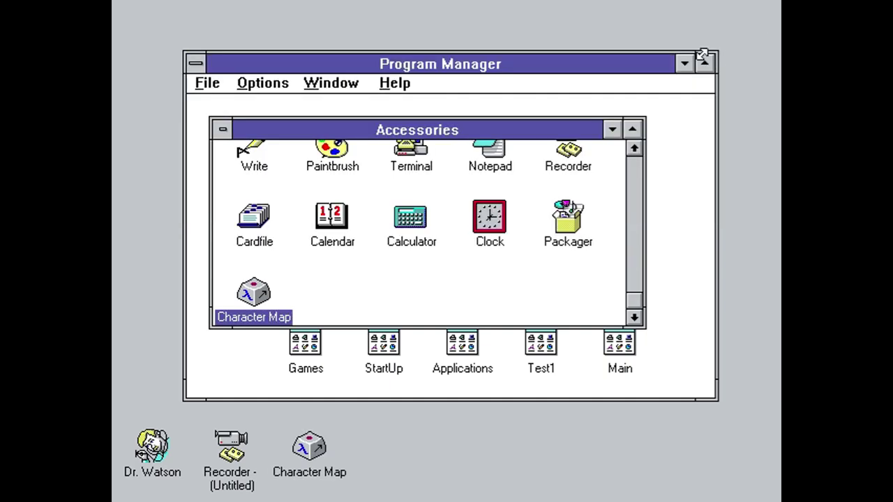
Close the Accessories group, then open the Applications group to view its programs and close it.
click(225, 128)
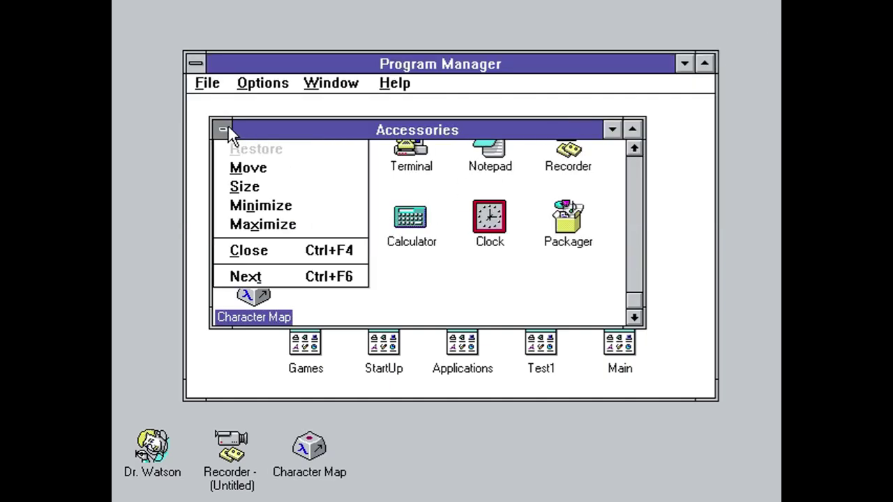
click(255, 252)
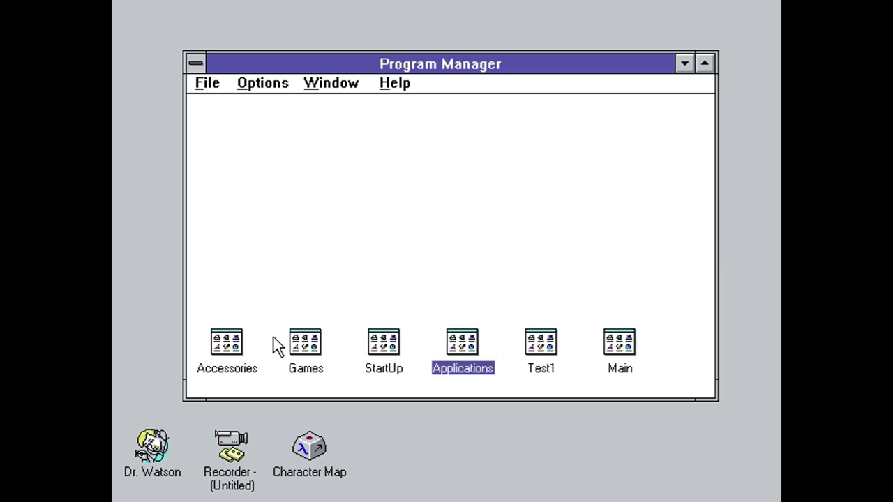
double_click(474, 352)
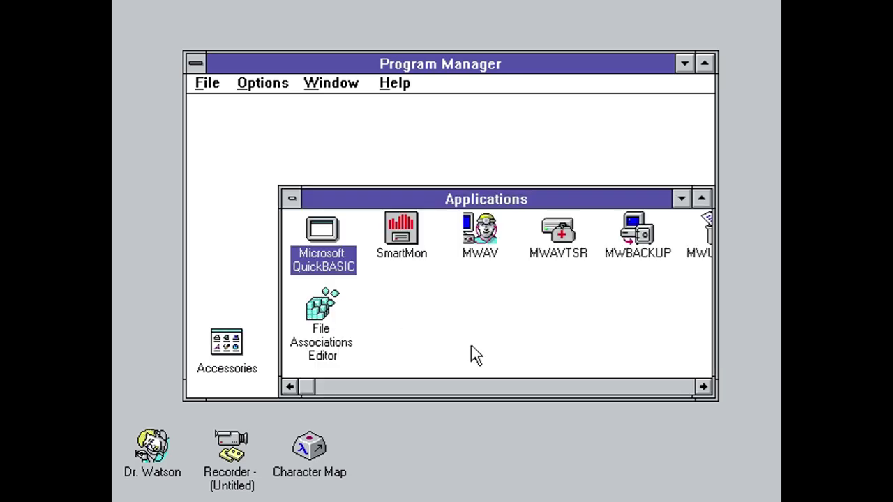
click(292, 198)
click(307, 319)
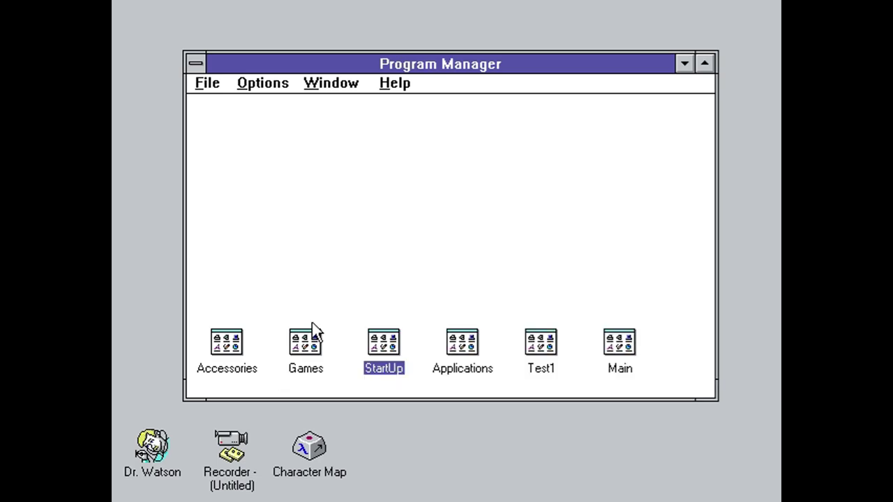
Start Solitaire from the Games group and turn over the first three cards of the deck.
click(312, 335)
double_click(312, 335)
double_click(268, 185)
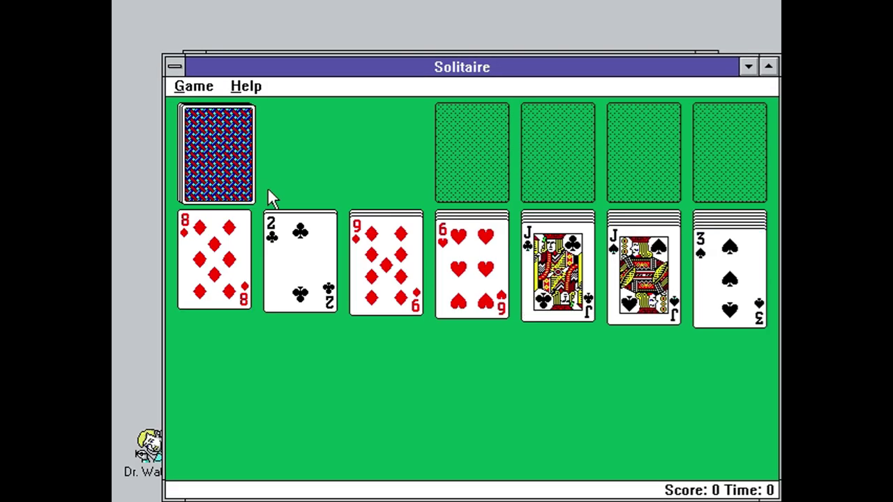
click(234, 168)
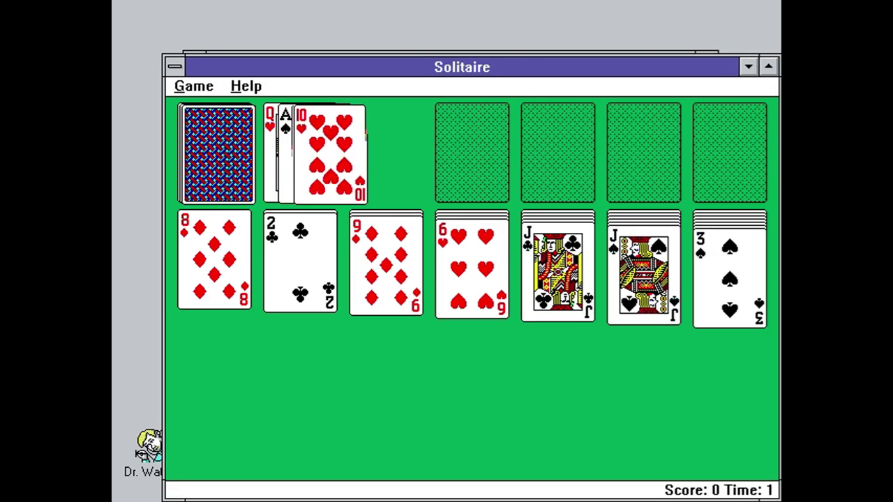
drag(325, 170, 370, 144)
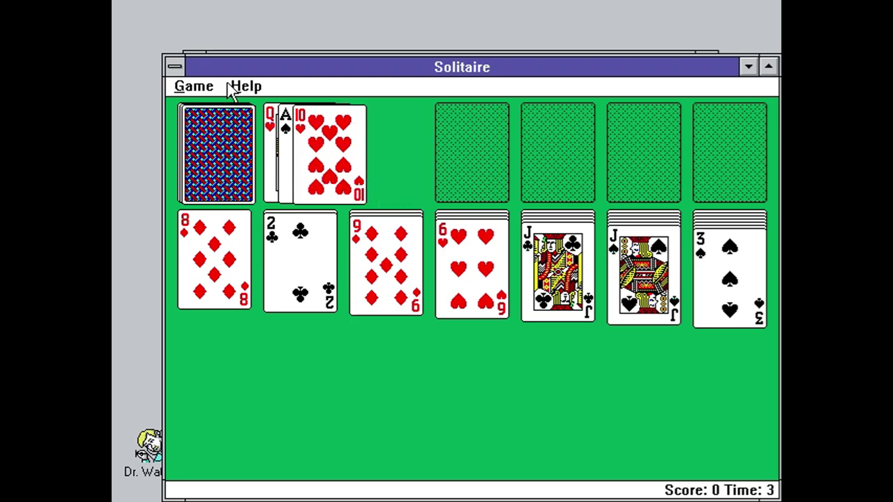
View the About Solitaire information and close it.
click(241, 86)
click(278, 170)
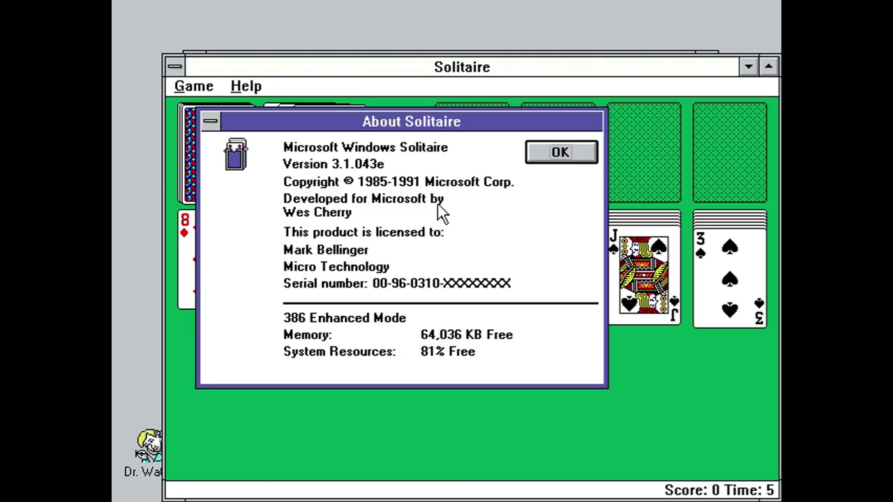
click(558, 154)
View the card back designs and the game options of Solitaire, cancelling both without changes.
click(199, 88)
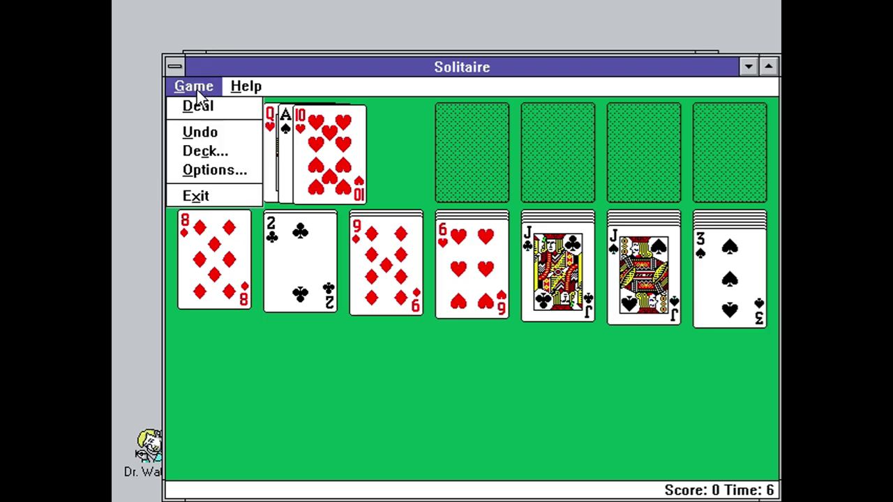
click(210, 149)
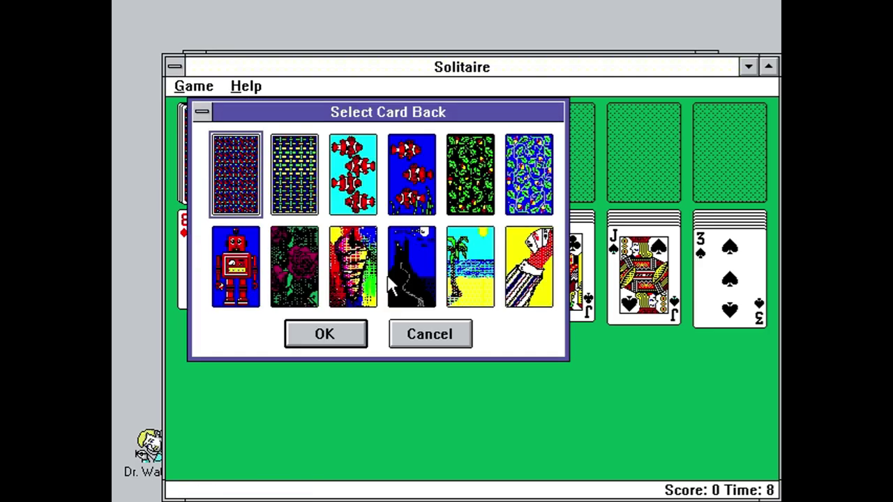
click(419, 326)
click(178, 88)
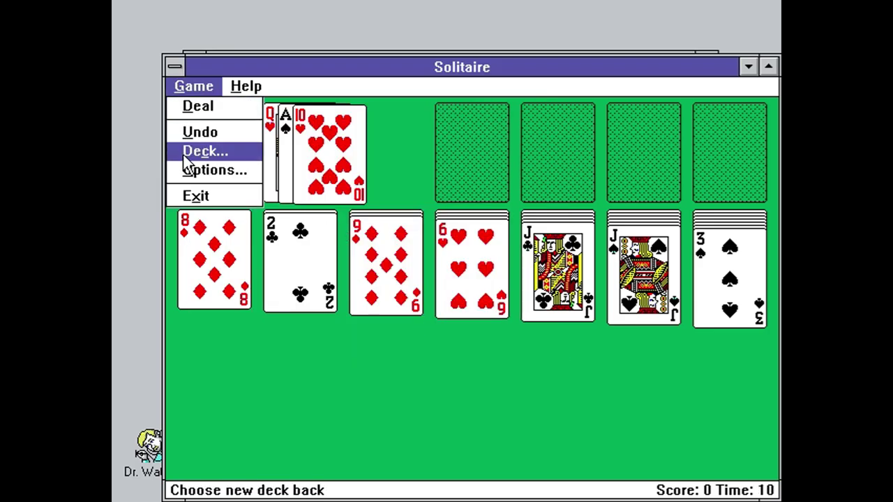
click(189, 170)
click(435, 347)
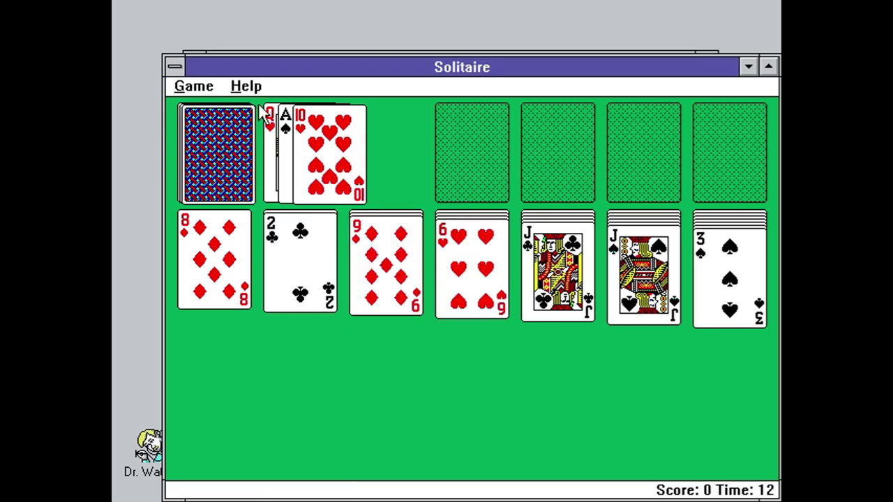
View the contents page of Solitaire Help and close it, then close Solitaire.
click(246, 86)
click(249, 104)
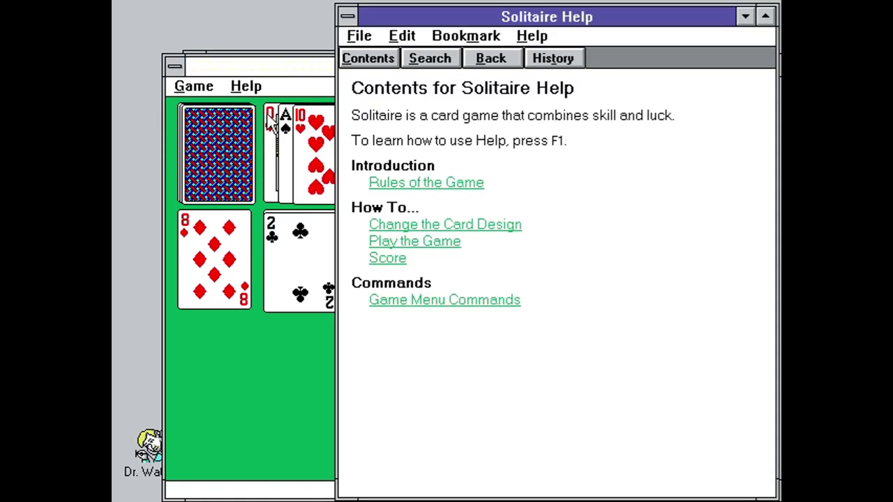
click(347, 16)
click(357, 134)
click(174, 67)
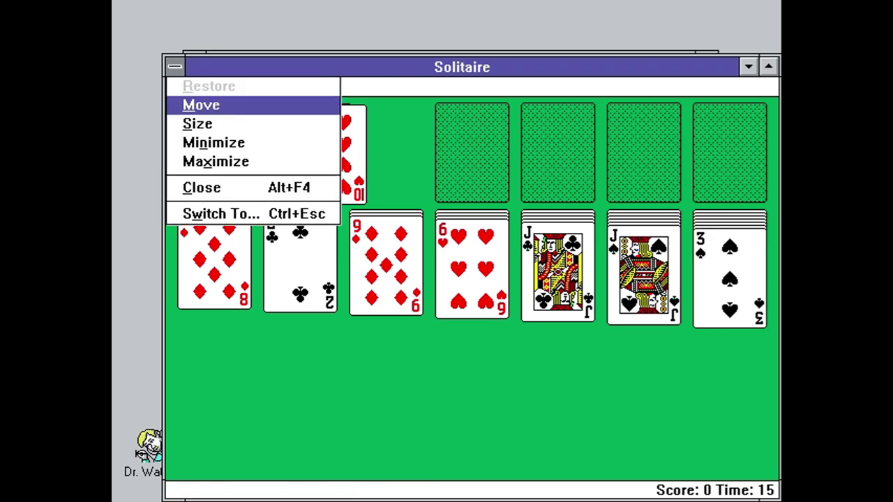
click(195, 187)
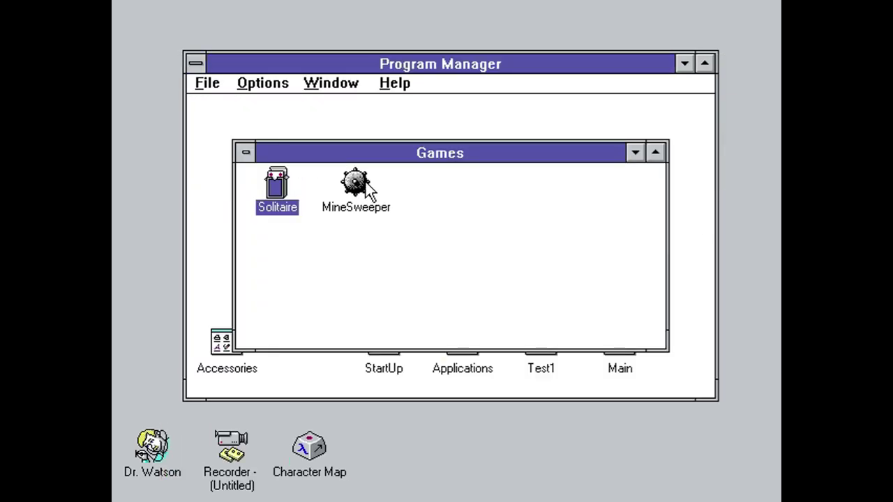
Start MineSweeper from the Games group and uncover corner squares of the board.
double_click(365, 184)
click(214, 152)
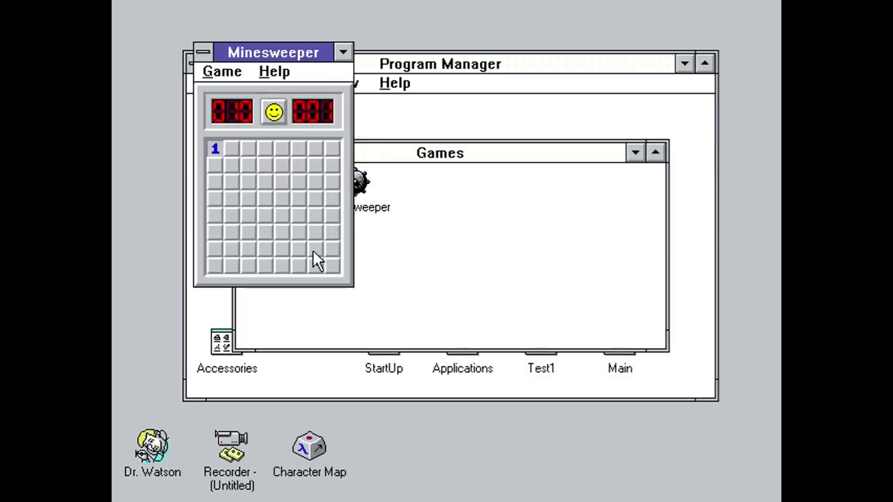
click(220, 266)
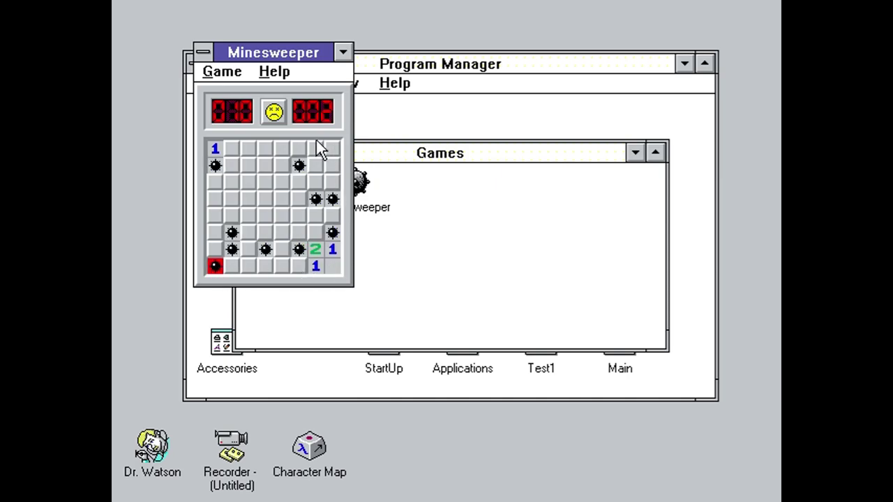
View the About Minesweeper information and the list of best times, closing each without resetting the scores.
click(207, 71)
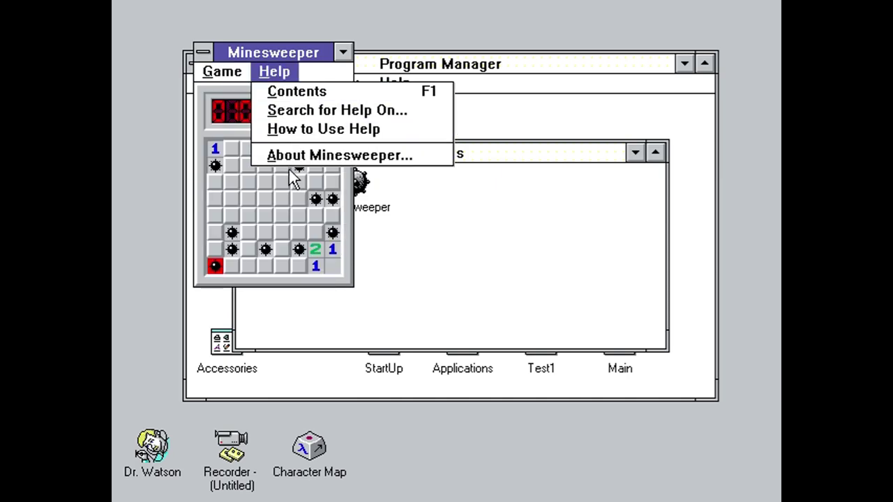
click(300, 154)
click(597, 143)
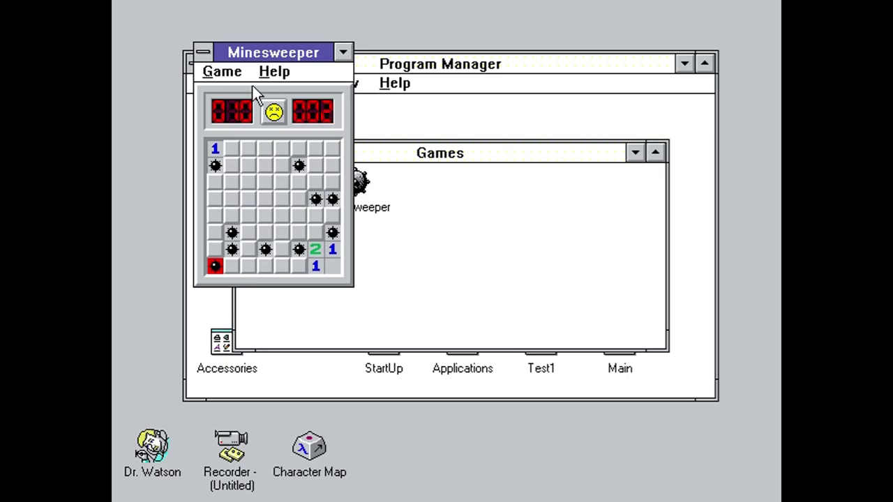
click(209, 73)
click(230, 246)
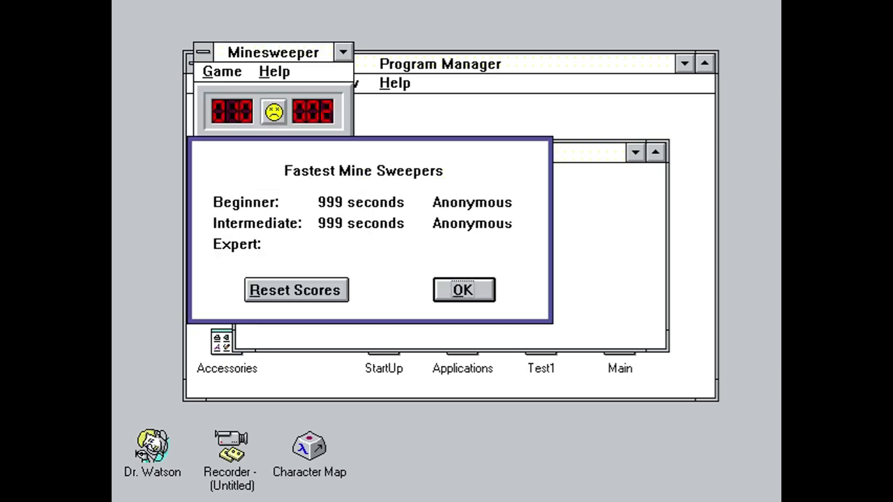
click(481, 293)
Exit Minesweeper and close the Games group.
click(210, 72)
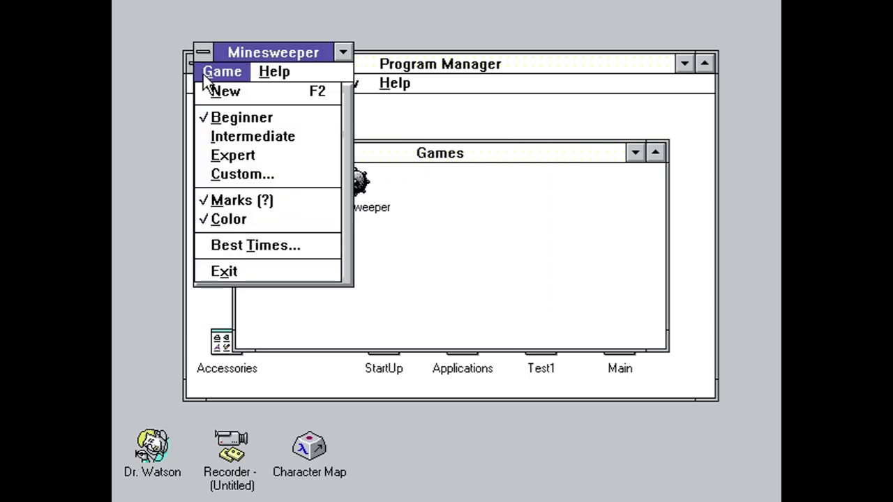
click(232, 270)
click(244, 152)
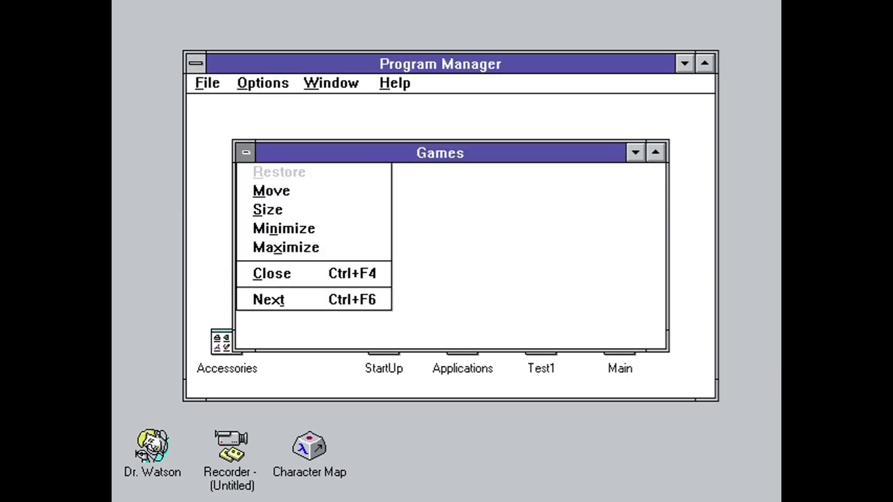
click(284, 273)
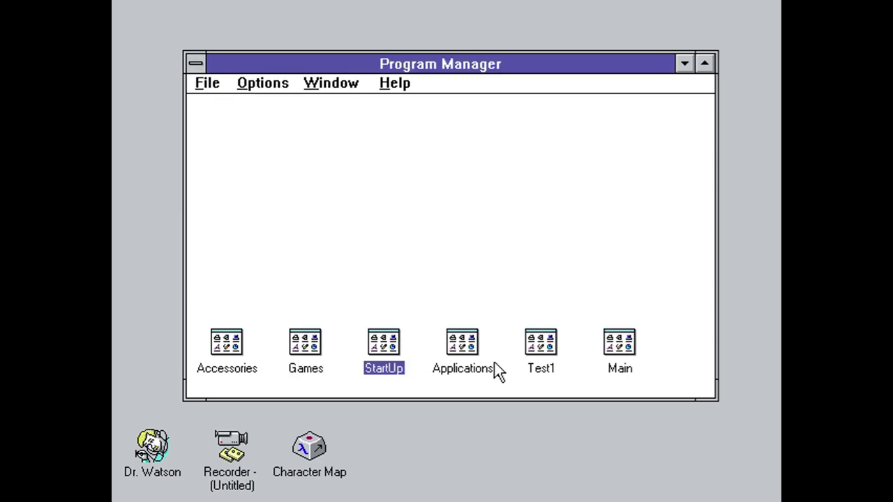
Open the Applications group, start Microsoft QuickBASIC and display its Survival Guide.
double_click(476, 347)
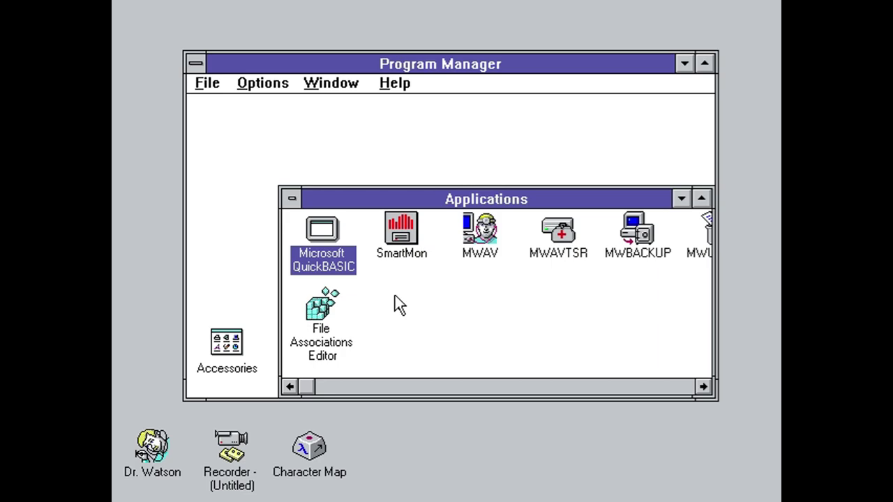
double_click(328, 250)
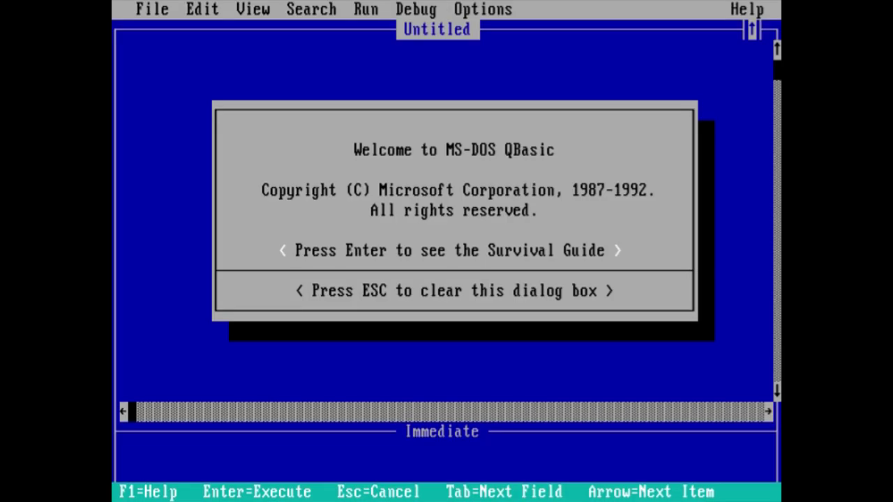
key(Return)
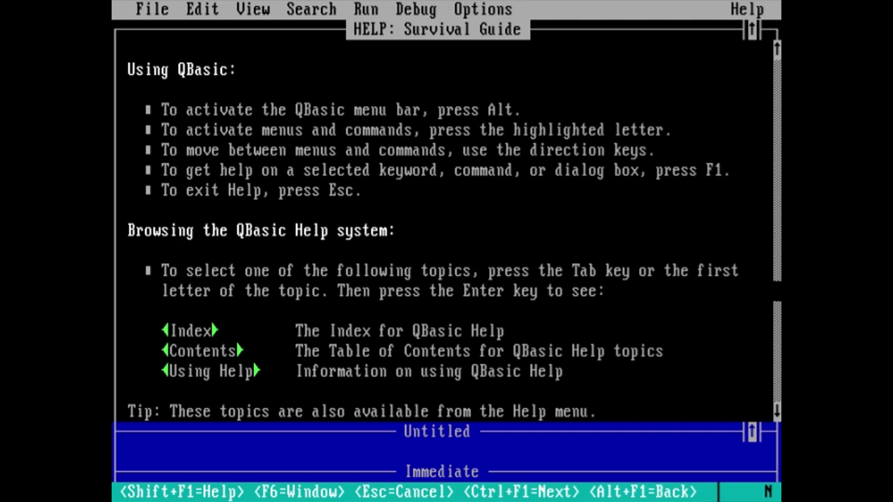
Page through the QBasic help topics from the Survival Guide onward, and close the help.
key(ctrl+F1)
key(ctrl+F1)
key(ctrl+F1)
key(ctrl+F1)
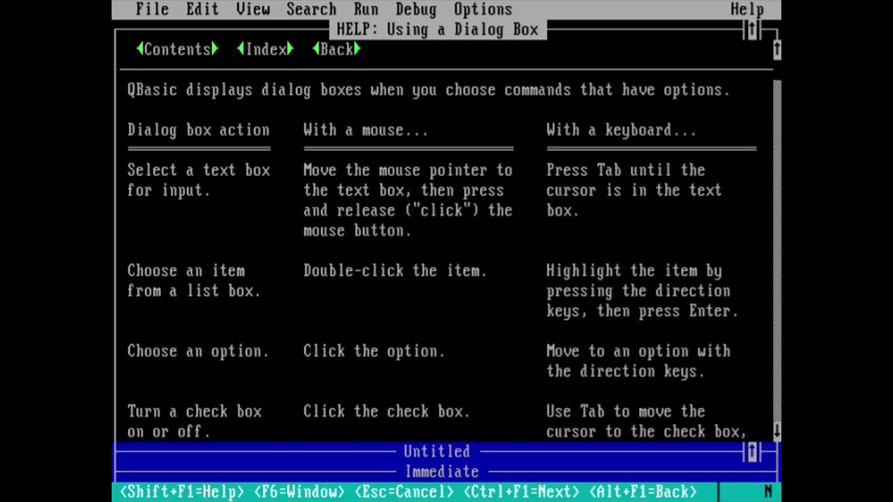
key(ctrl+F1)
key(ctrl+F1)
key(ctrl+F1)
key(ctrl+F1)
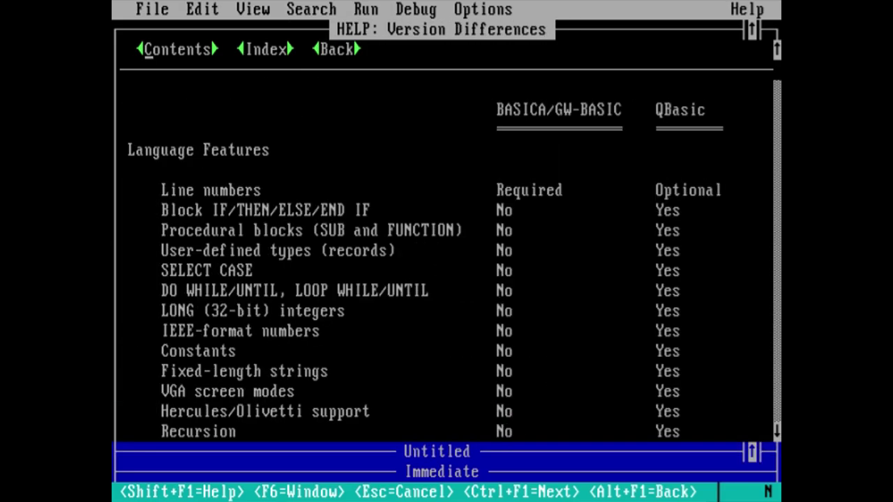
key(ctrl+F1)
key(ctrl+F1)
key(ctrl+F1)
key(ctrl+F1)
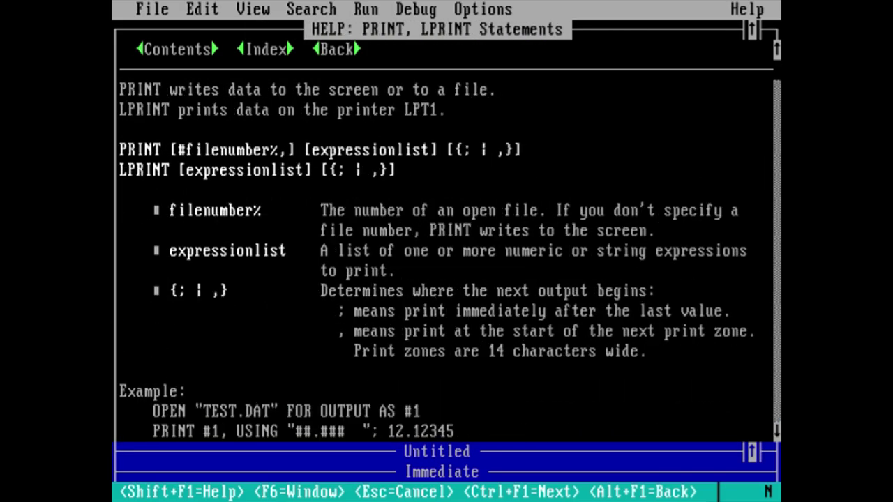
key(ctrl+F1)
key(ctrl+F1)
key(ctrl+F1)
key(ctrl+F1)
key(ctrl+F1)
key(ctrl+F1)
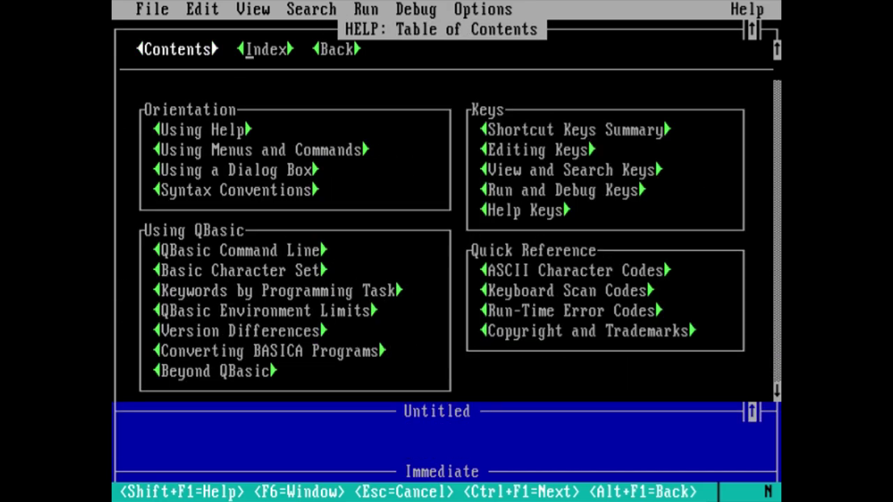
key(ctrl+F1)
key(Return)
key(alt+F1)
key(Return)
key(Escape)
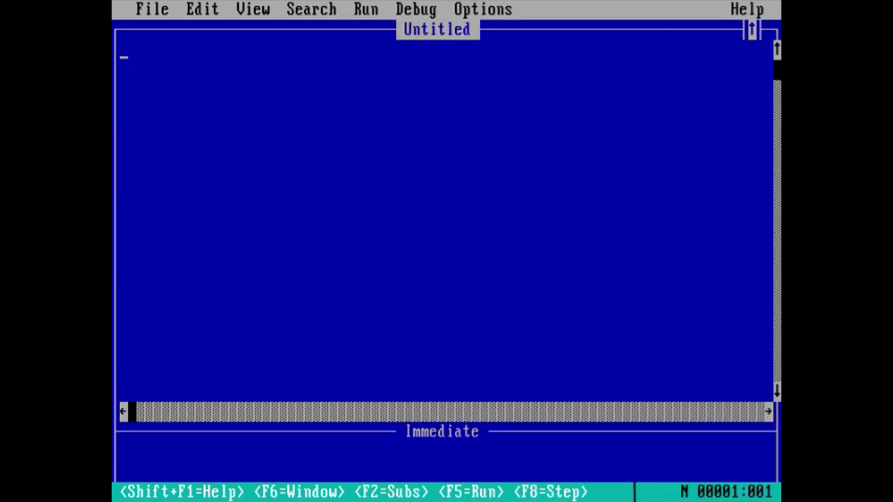
Enter "dfijdgfsihdkjldnkdlgf" in the Untitled program, try to execute "dsdf" in the Immediate window, and return to the program.
text(dfijdgfsihdkjldnkdlgf)
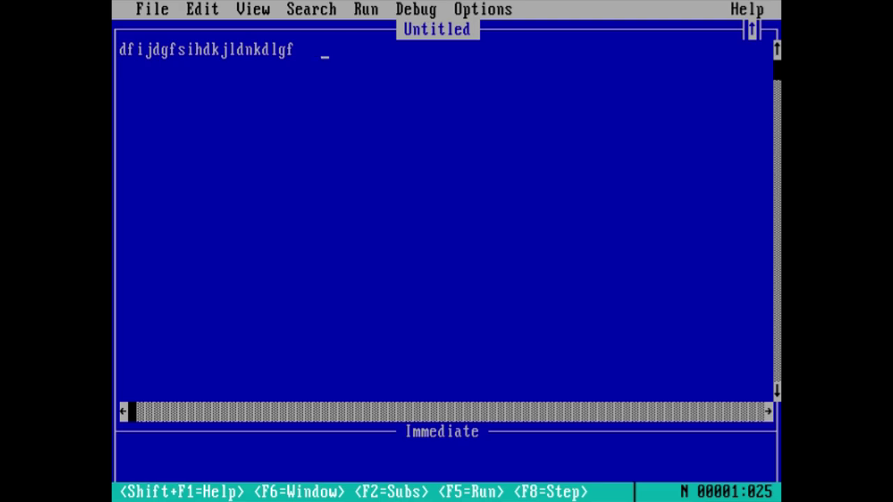
key(F6)
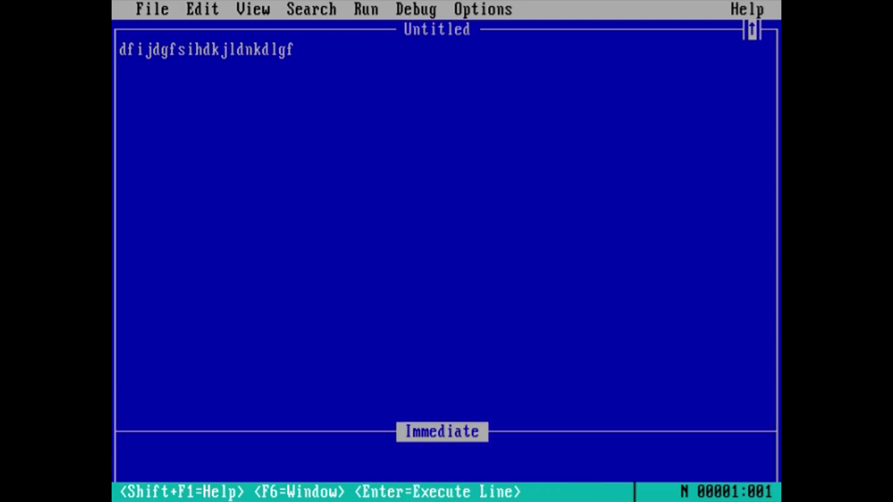
text(dsdf)
key(Return)
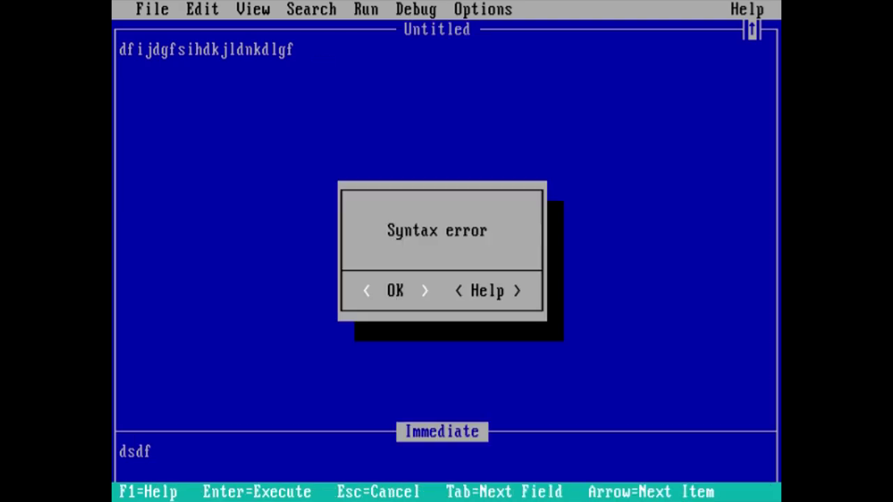
key(Return)
key(F6)
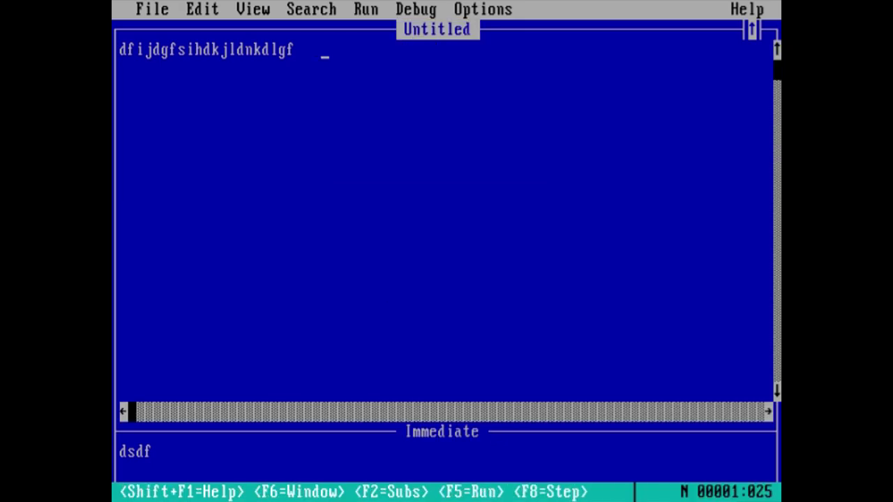
Force QuickBASIC to quit and return to Windows.
key(F6)
key(F6)
key(F6)
key(F6)
key(ctrl+alt+Delete)
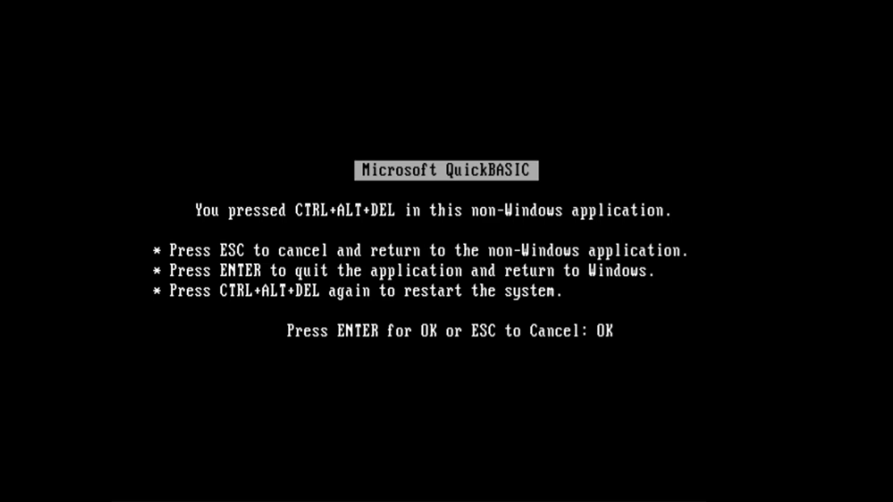
key(Return)
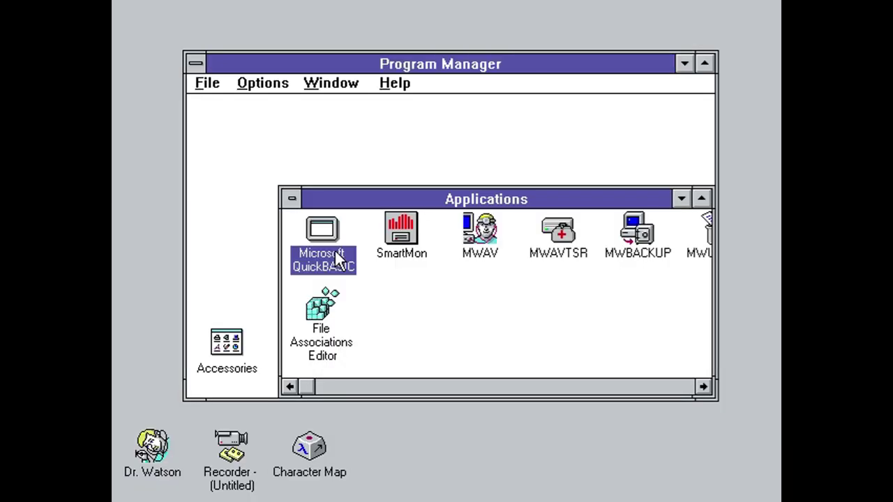
Start SmartMon, commit and reset the cache memory, and view the monitor's options without changing them.
double_click(424, 250)
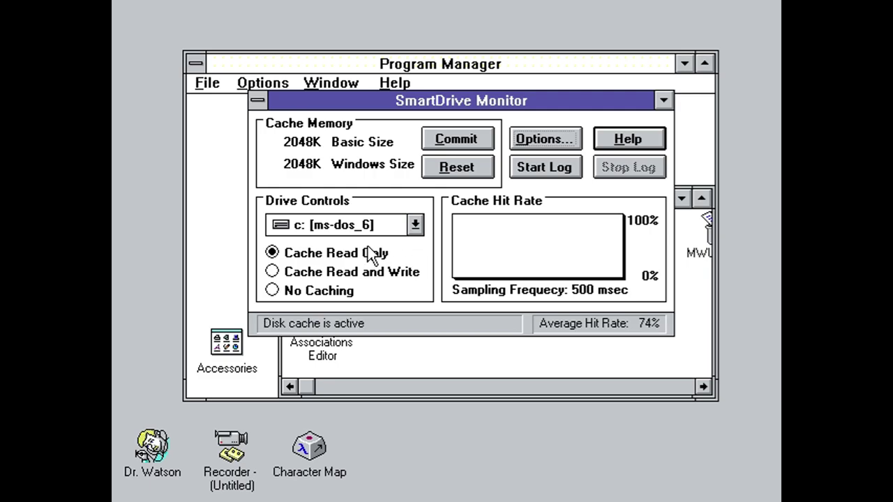
click(443, 141)
click(465, 167)
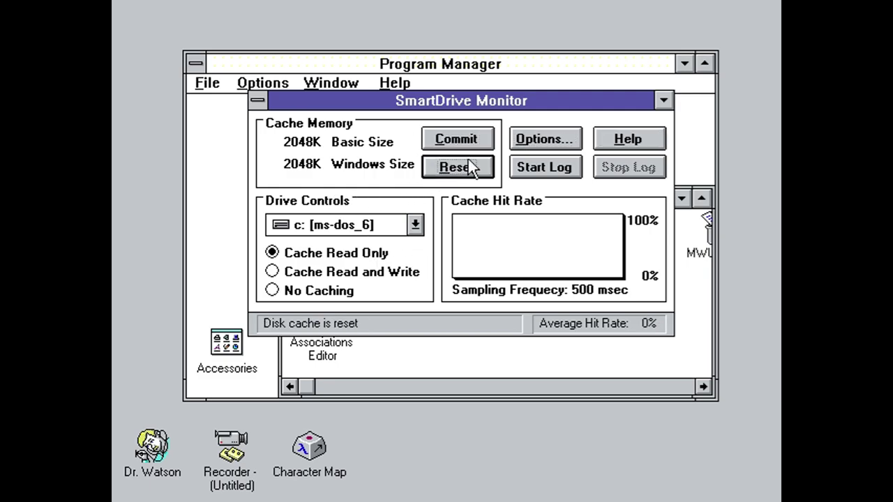
click(572, 143)
click(488, 372)
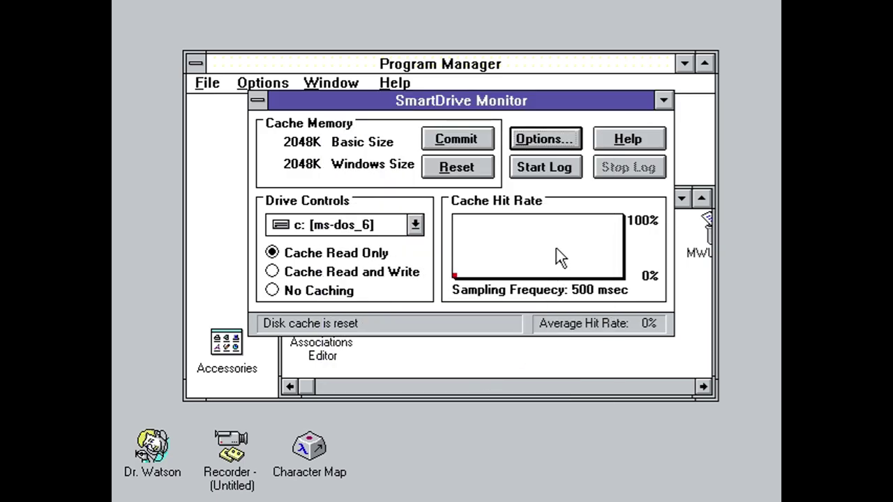
Start and stop logging in SmartDrive Monitor, and close the monitor.
click(543, 169)
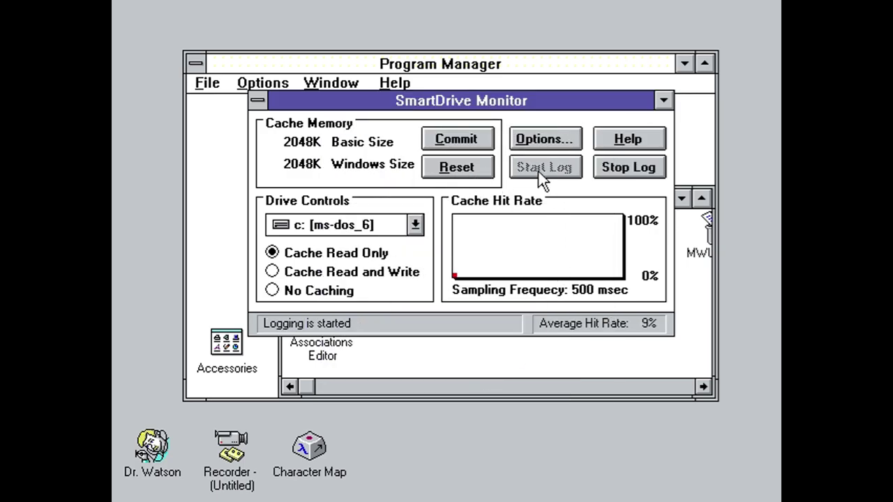
click(628, 167)
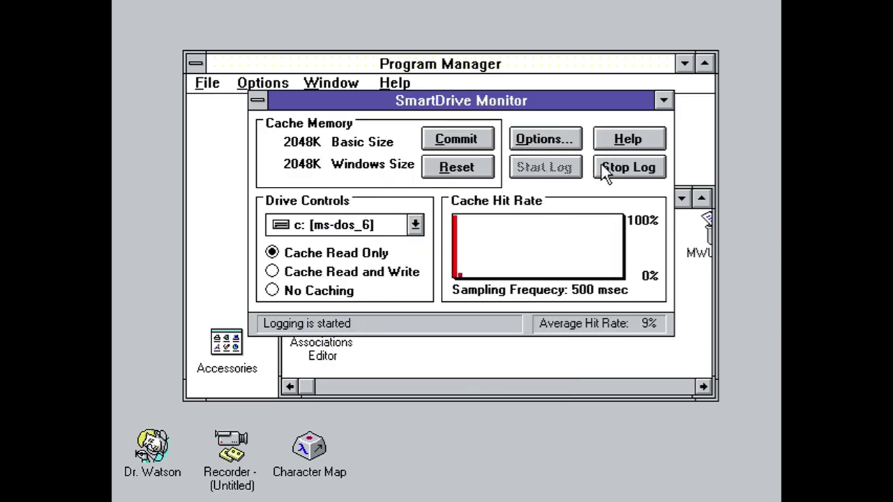
click(256, 100)
click(273, 216)
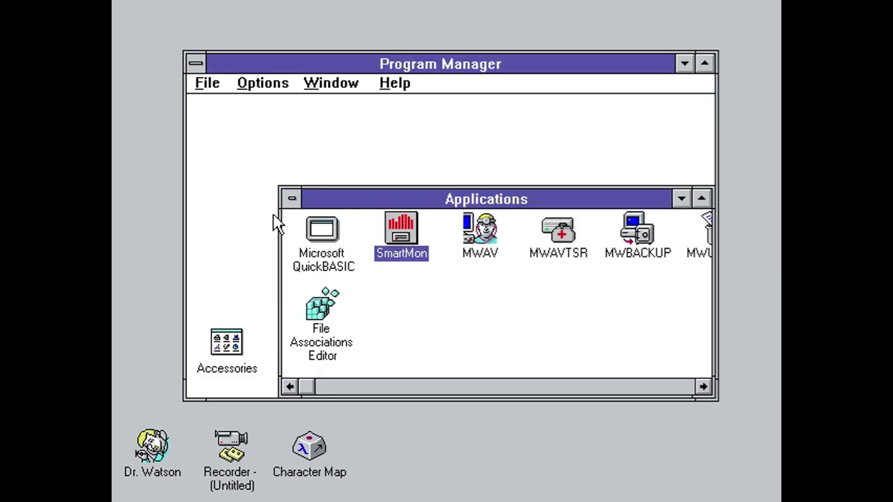
Start MWAV from the Applications group, select drive C and start a virus scan of it.
double_click(479, 227)
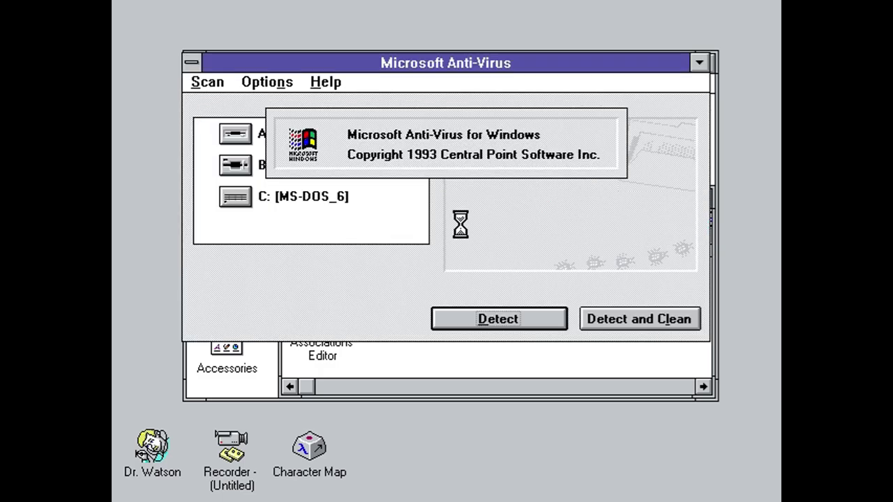
click(636, 325)
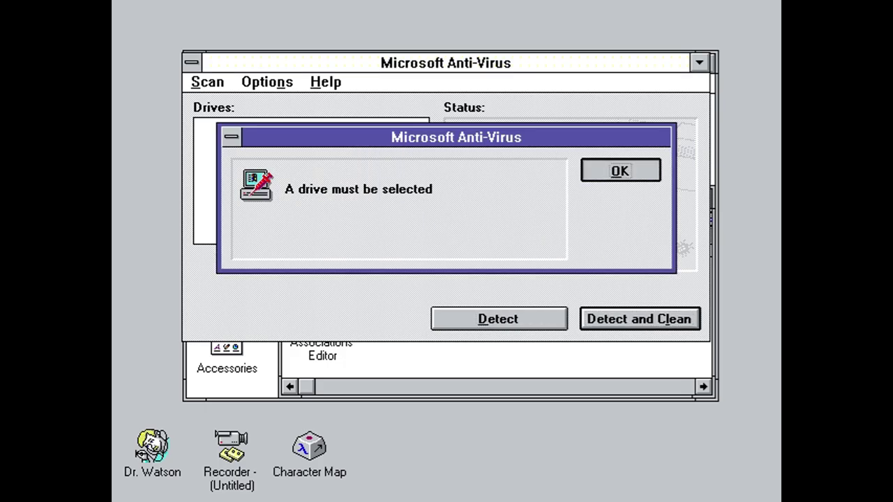
key(Return)
click(389, 193)
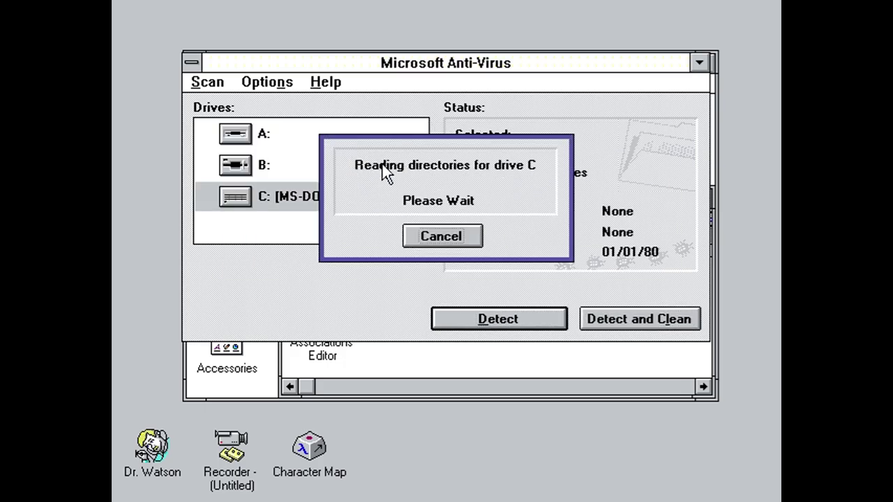
click(563, 314)
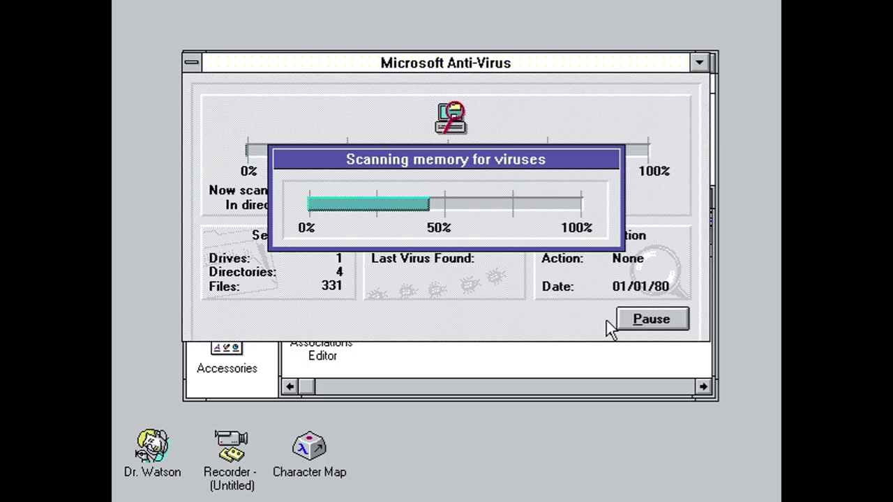
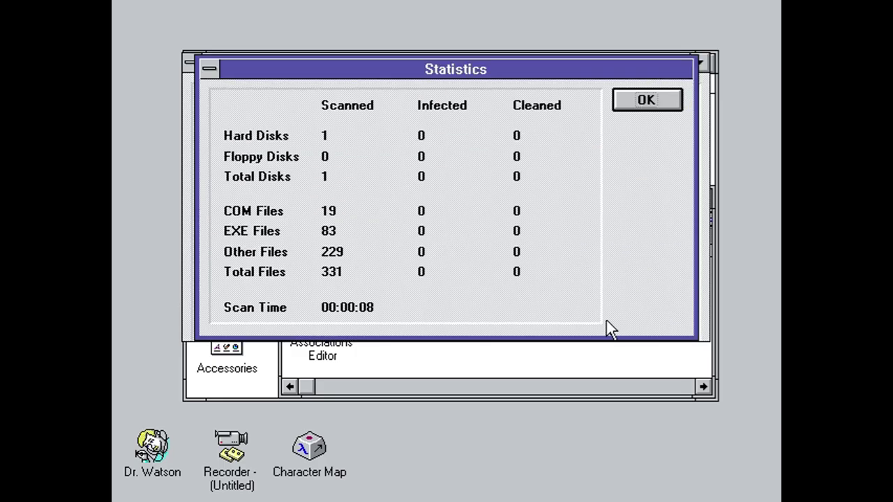
Close the scan statistics, open the Virus List and browse it to its end.
click(628, 105)
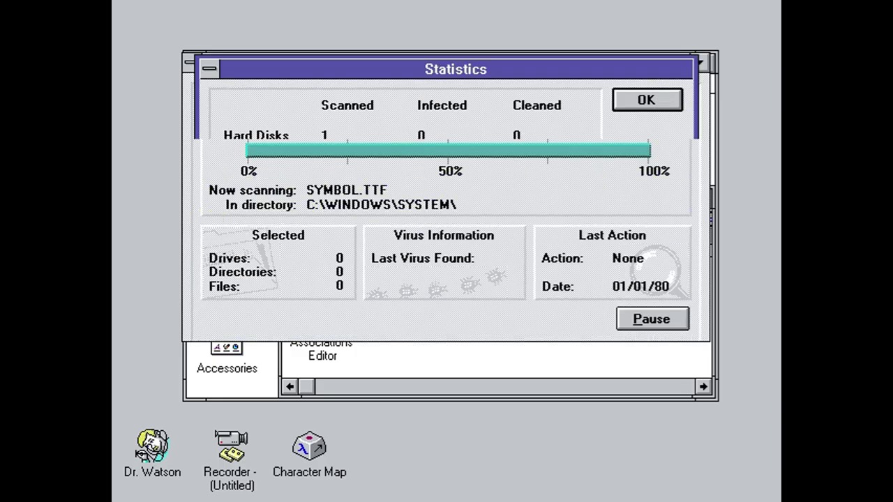
click(208, 81)
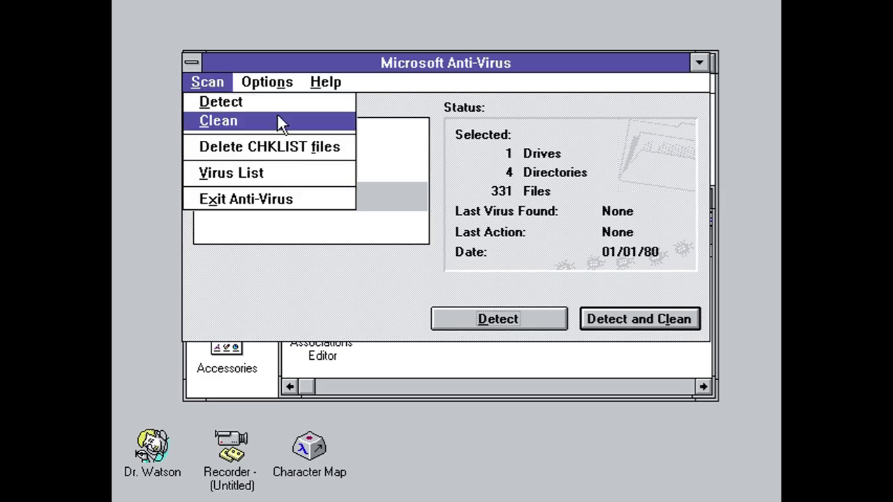
click(275, 173)
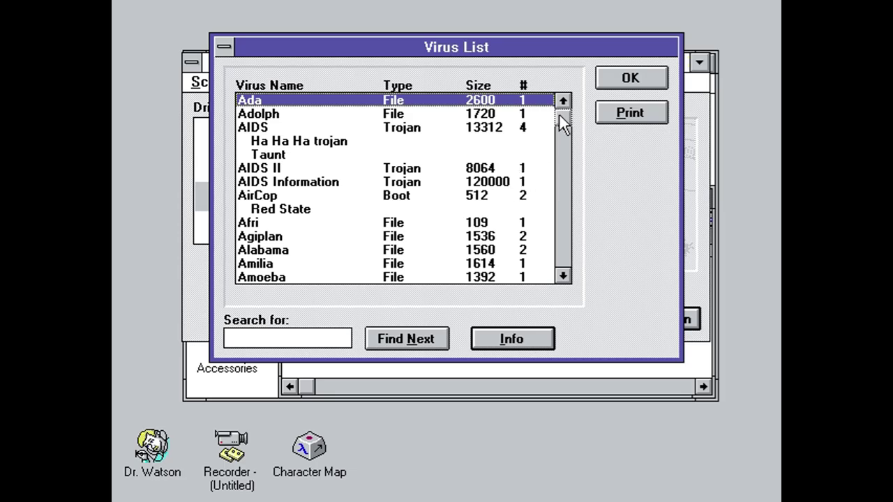
drag(559, 113, 547, 153)
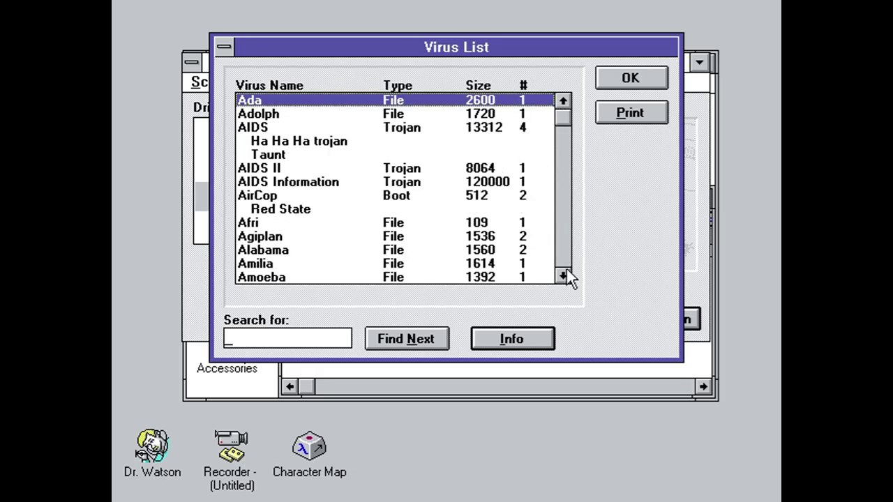
mouse_move(565, 273)
mouse_down()
mouse_move(558, 247)
mouse_move(560, 281)
mouse_up()
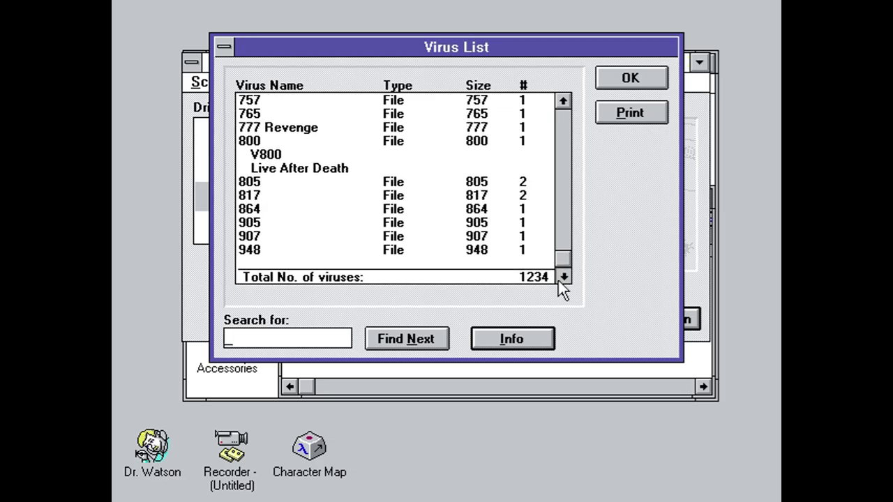
Try to print the virus list, and close the list.
click(619, 112)
click(480, 301)
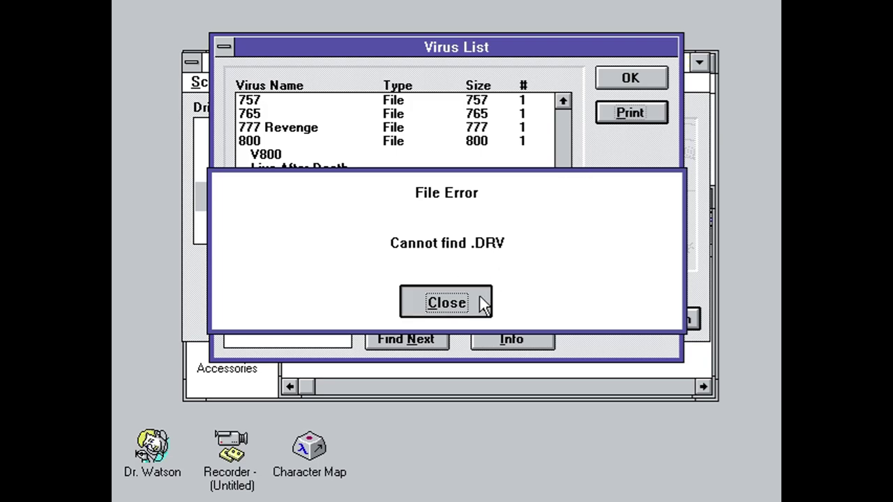
click(604, 168)
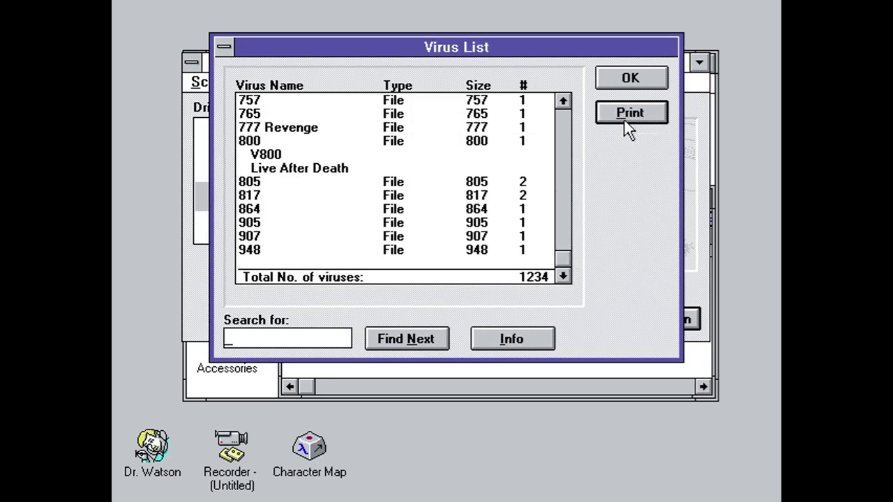
click(623, 78)
View the Anti-Virus scan options and close them.
click(216, 88)
click(259, 90)
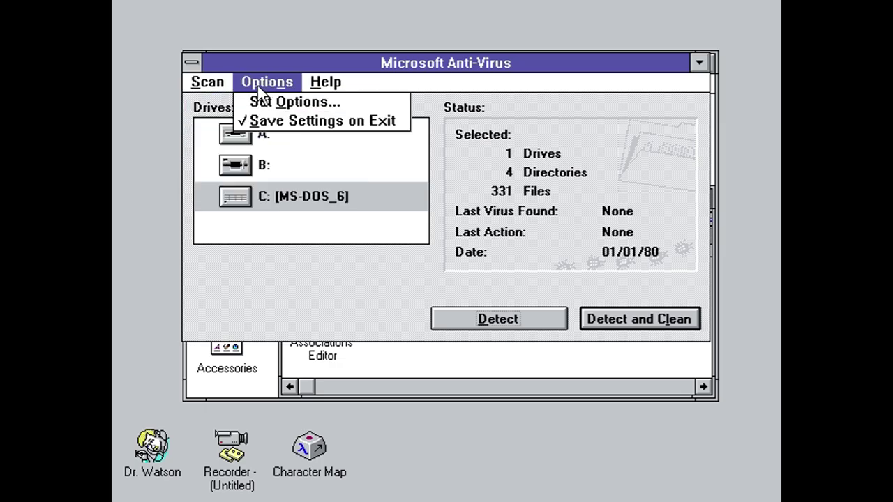
click(261, 102)
click(662, 141)
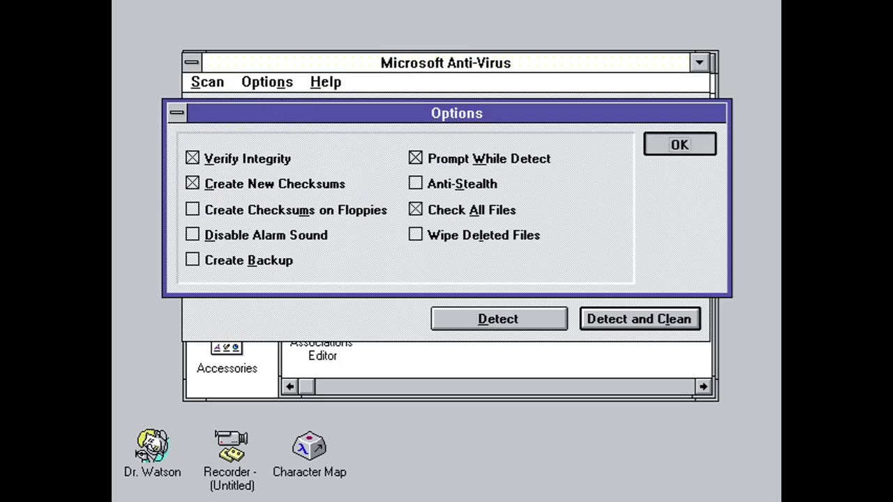
View the Anti-Virus help index and the About Anti-Virus information, closing each one.
click(328, 82)
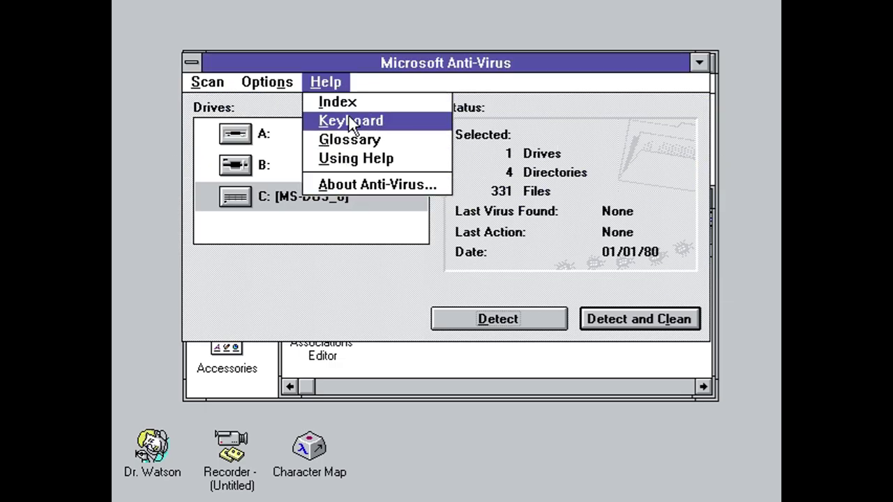
click(347, 106)
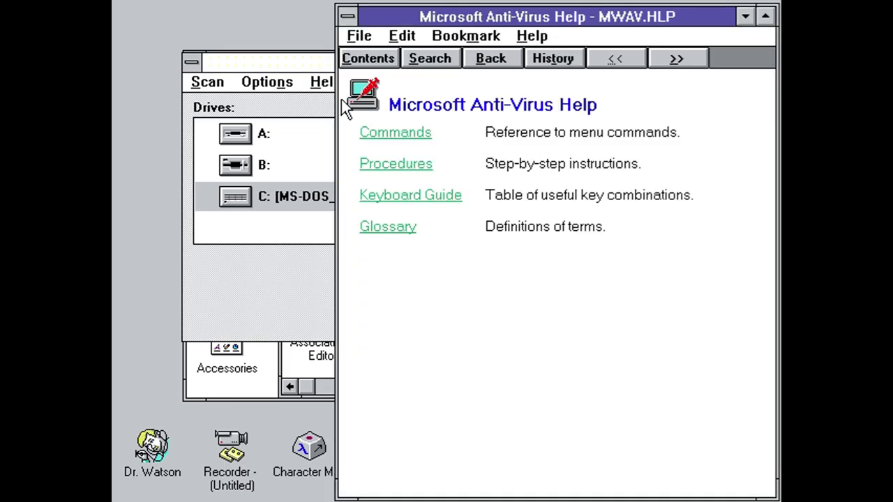
click(347, 16)
click(368, 137)
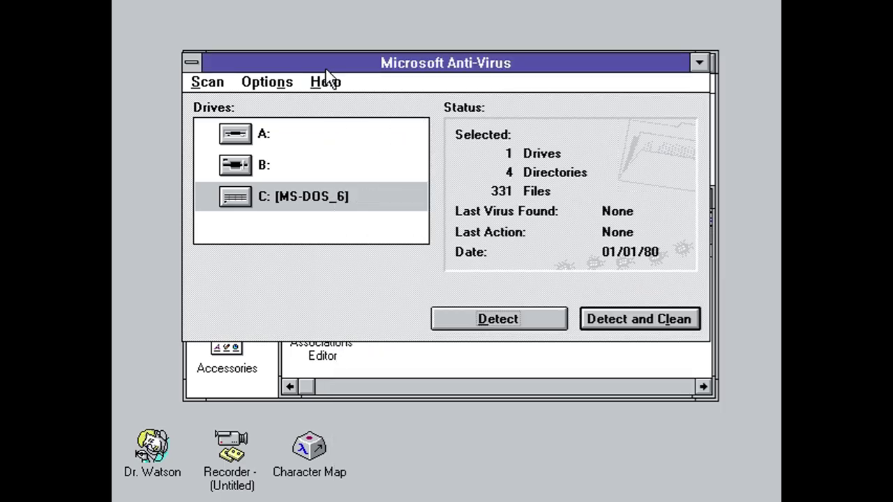
click(323, 82)
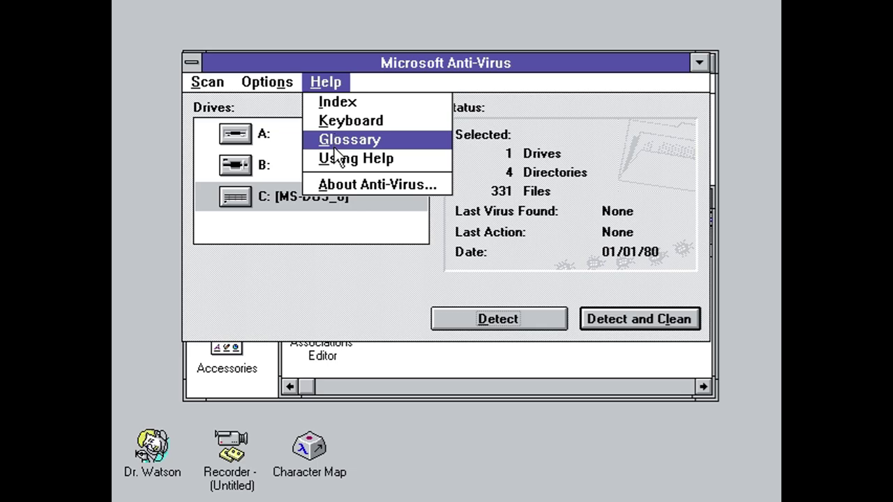
click(335, 184)
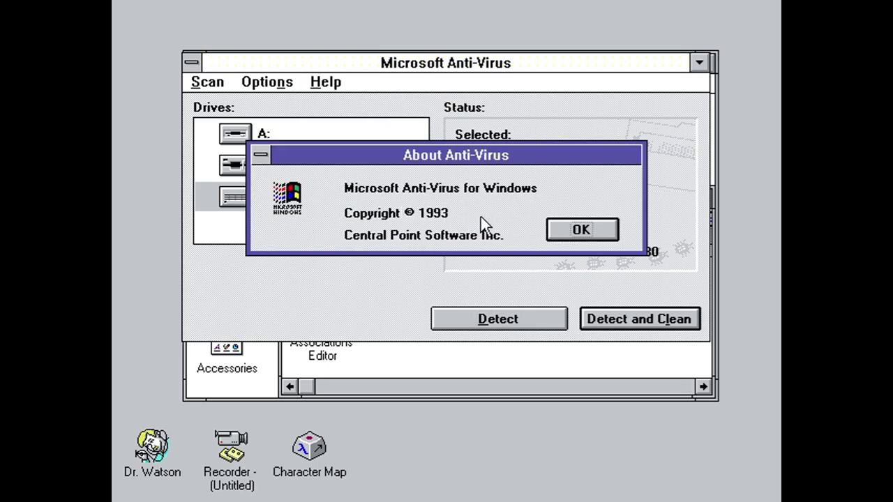
click(593, 236)
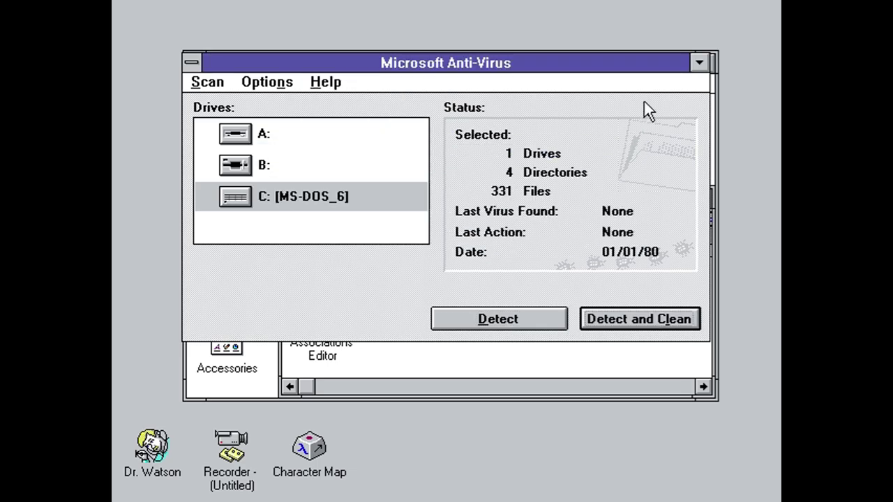
Close Microsoft Anti-Virus and try to start MWAVTSR from the Applications group.
click(194, 63)
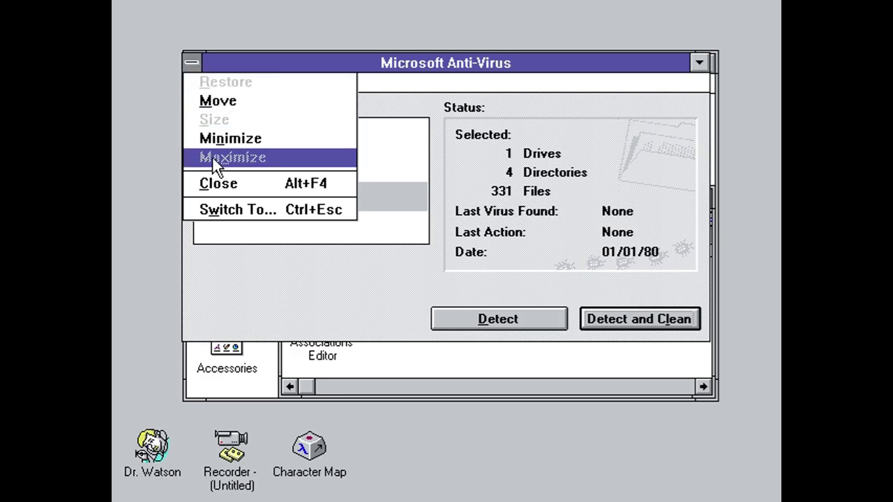
click(225, 183)
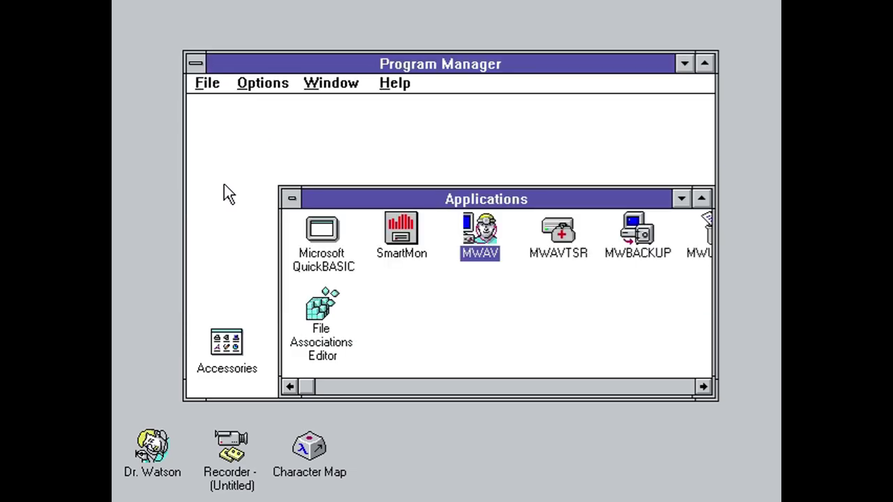
double_click(570, 223)
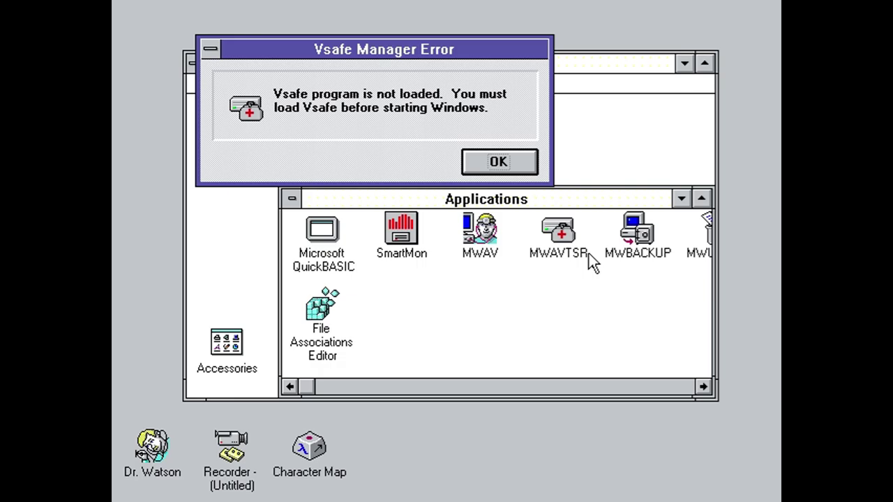
click(475, 161)
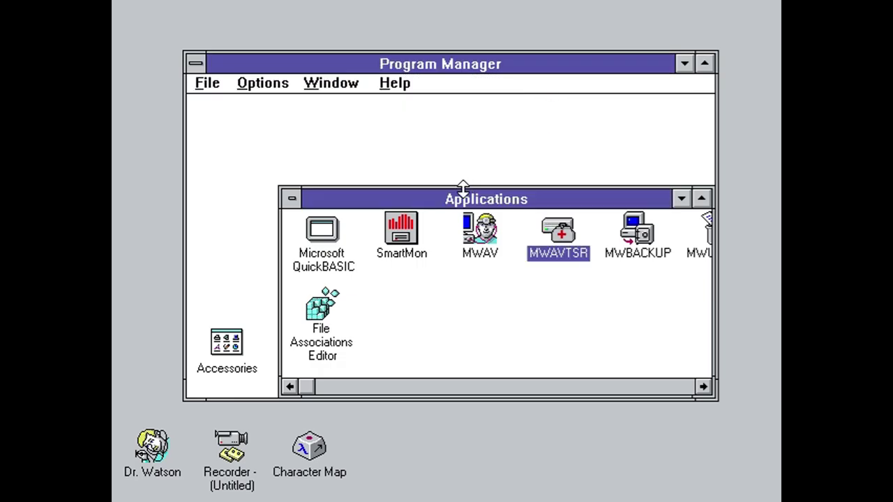
Reposition the Applications group window to reach more programs, start MWBACKUP and dismiss its startup prompts.
drag(460, 203, 334, 128)
double_click(512, 160)
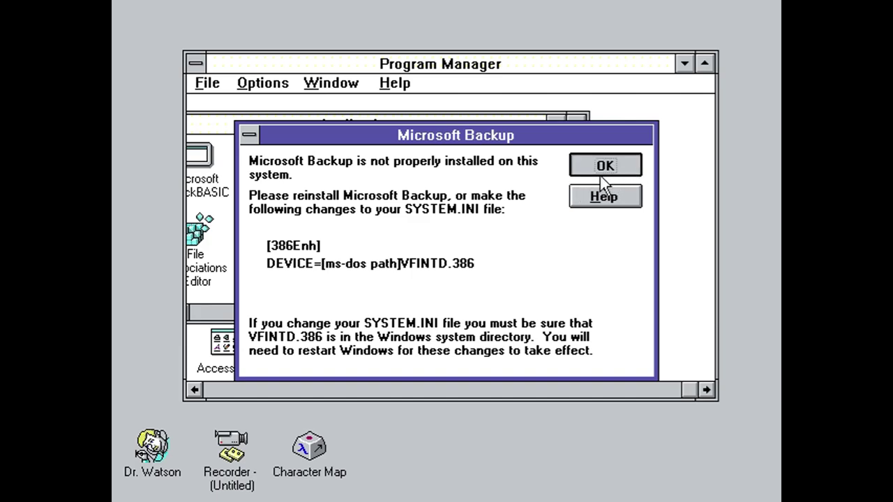
click(600, 175)
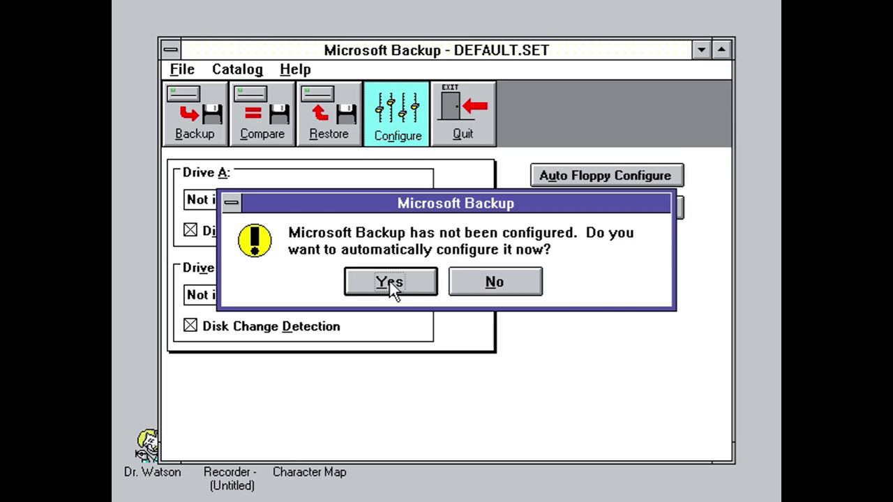
click(388, 285)
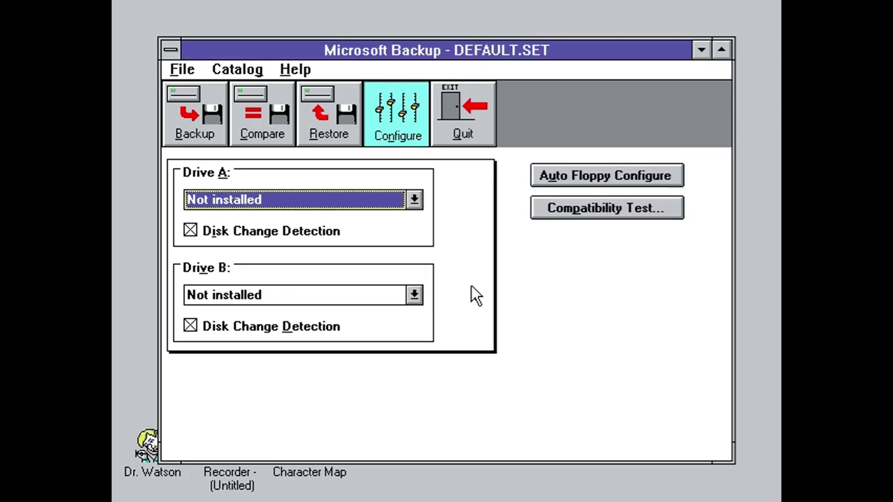
Check the type choices for both floppy drives and set drive A to 1.44 Mb 3.5".
click(309, 200)
click(305, 205)
click(307, 295)
click(304, 296)
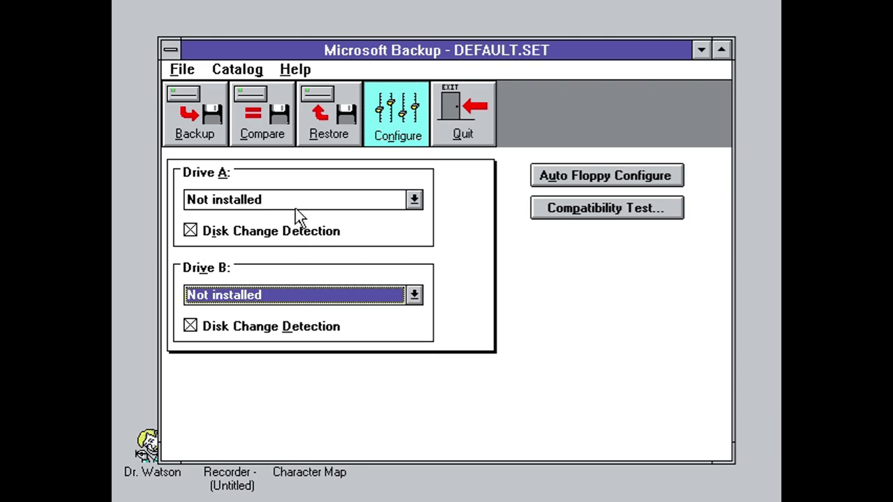
click(295, 202)
click(288, 286)
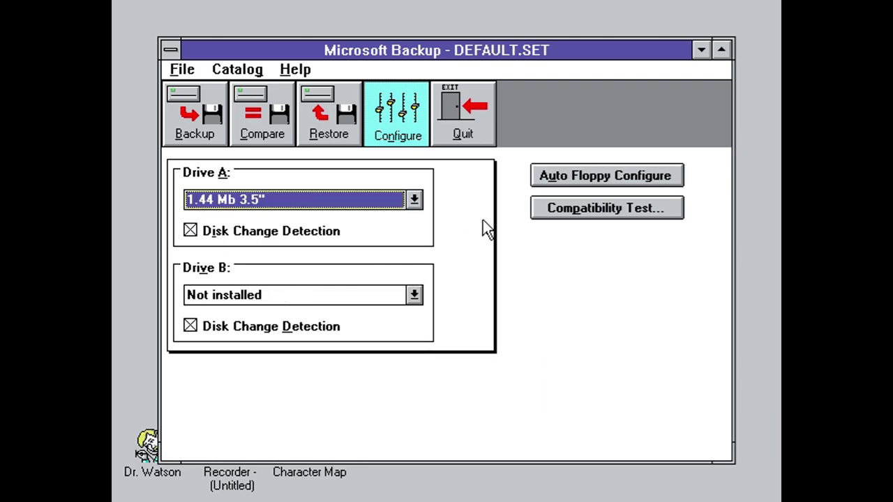
Run the automatic floppy configuration and try the compatibility test on drive A.
click(561, 174)
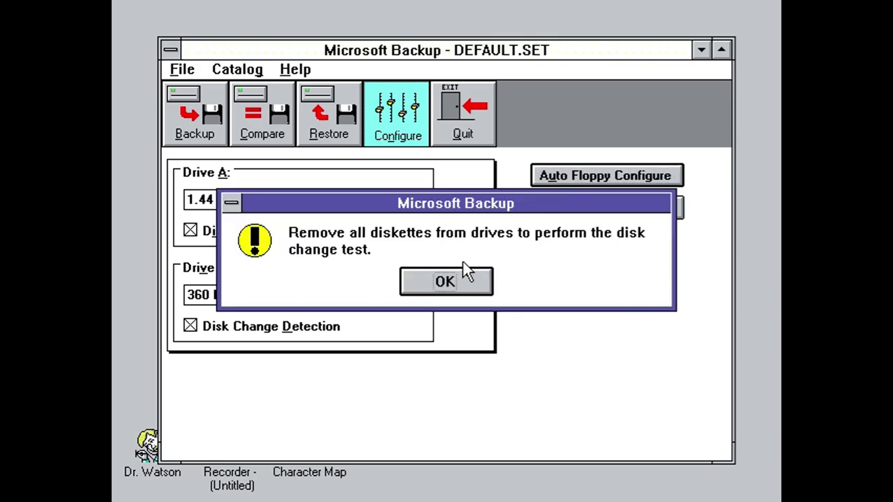
click(455, 278)
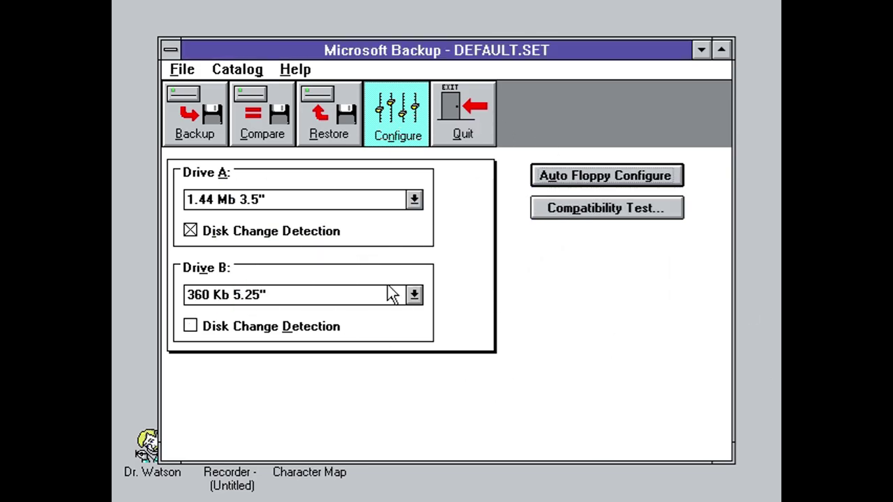
click(608, 209)
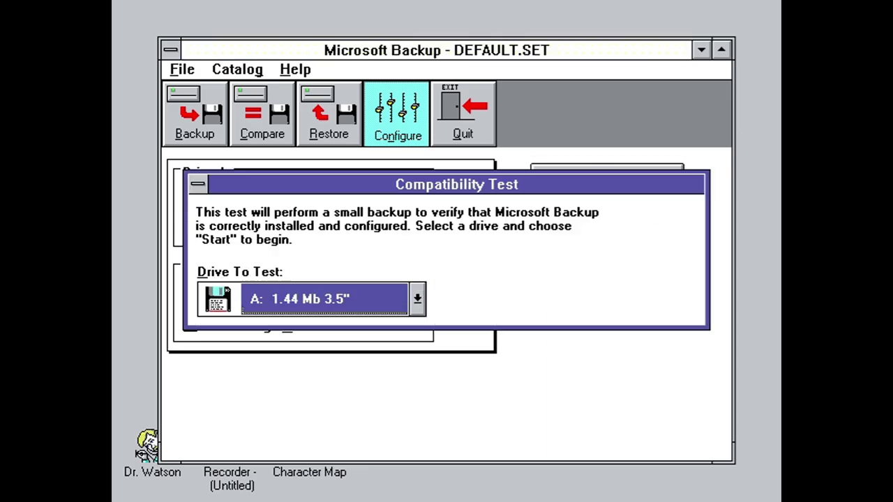
click(371, 294)
click(345, 293)
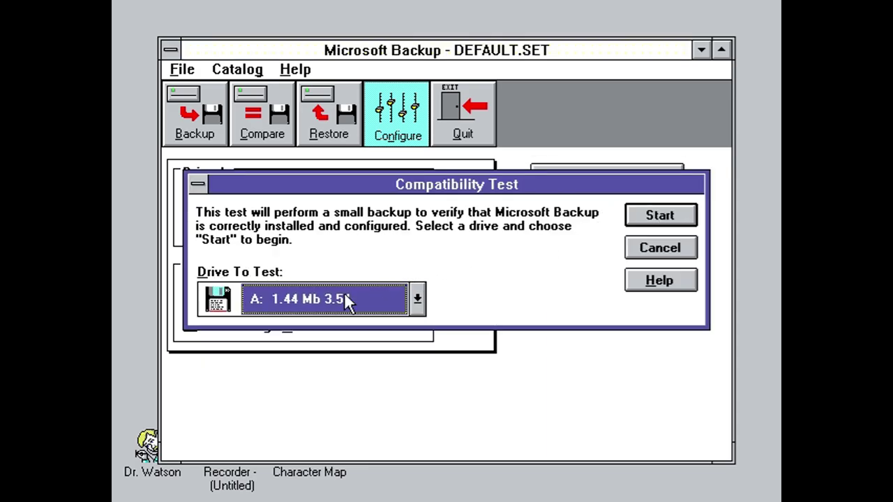
click(667, 218)
click(605, 165)
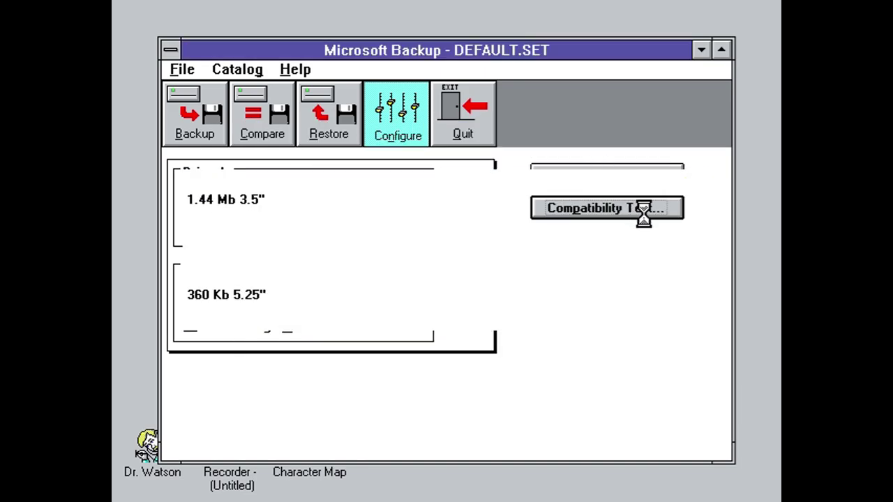
Switch to the Backup settings and check the setup file and backup destination choices, keeping MS-DOS Path.
click(199, 115)
click(256, 125)
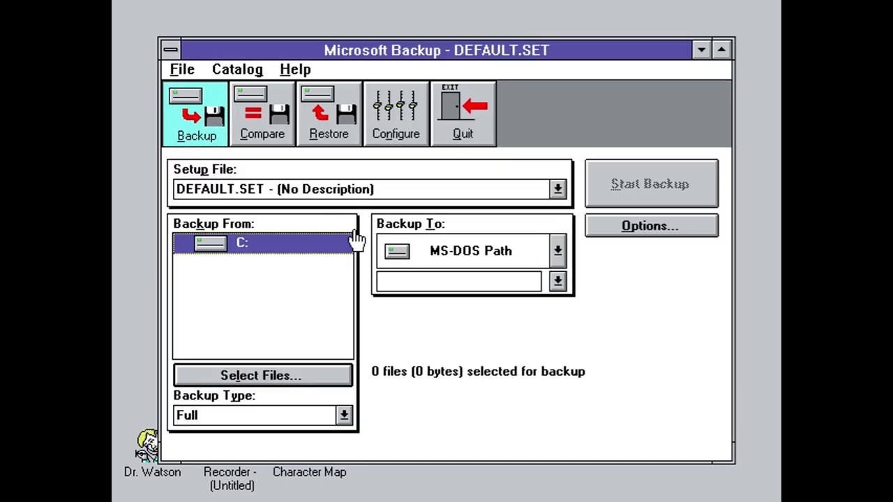
click(387, 189)
click(385, 201)
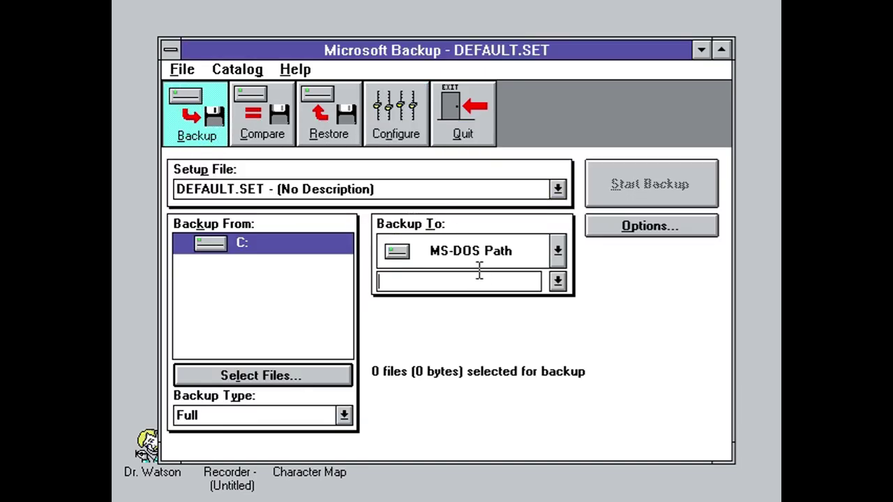
click(518, 262)
click(519, 262)
double_click(517, 263)
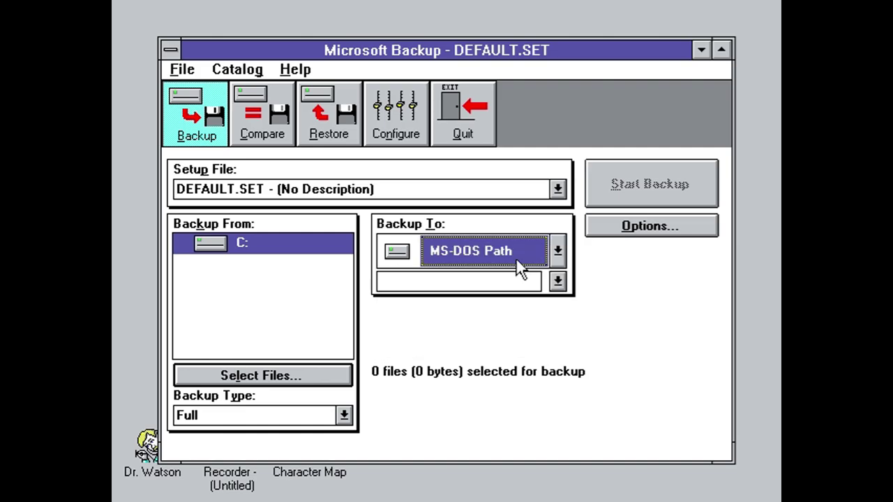
Open the backup file selection and mark command.com in the root of drive C for backup.
click(303, 383)
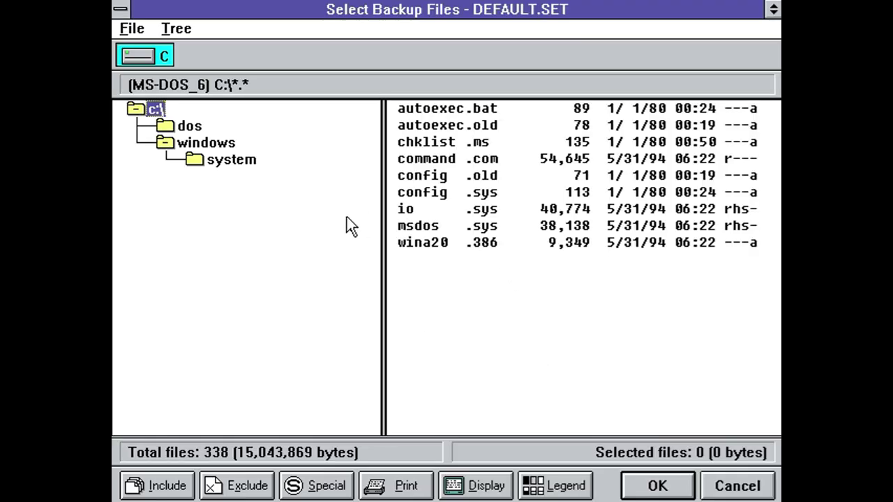
click(132, 28)
click(175, 142)
double_click(494, 157)
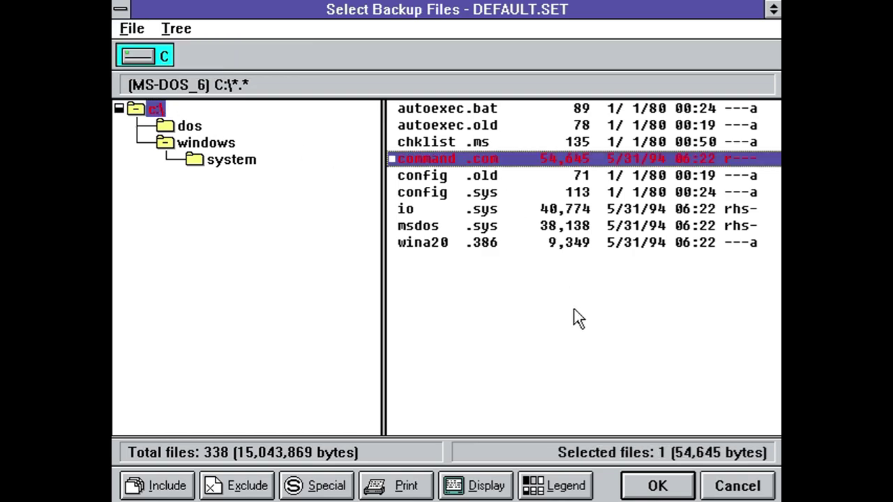
Browse the windows\system folder in the backup file list and confirm the file selection.
click(207, 160)
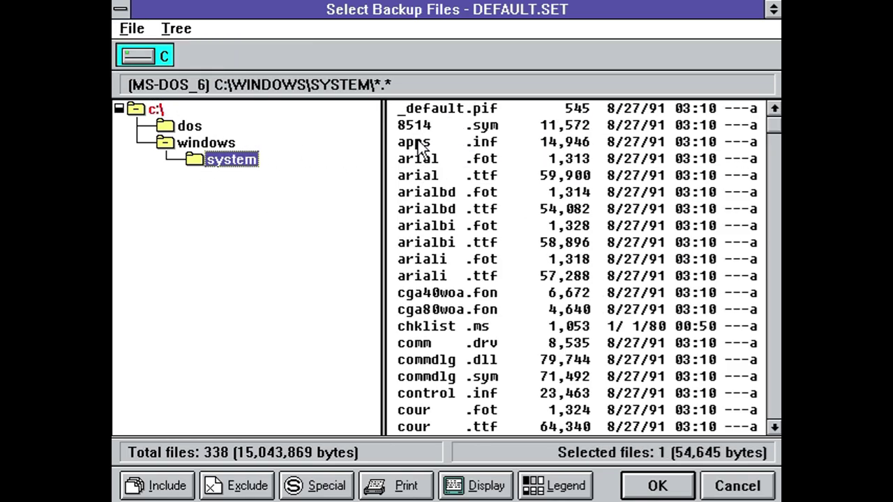
click(435, 130)
click(653, 482)
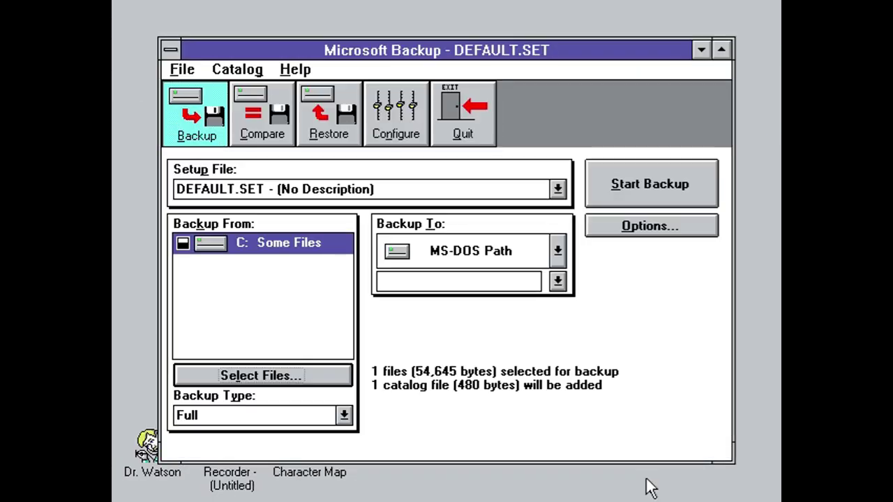
View the Compare and Restore settings and return to the Backup settings.
click(278, 109)
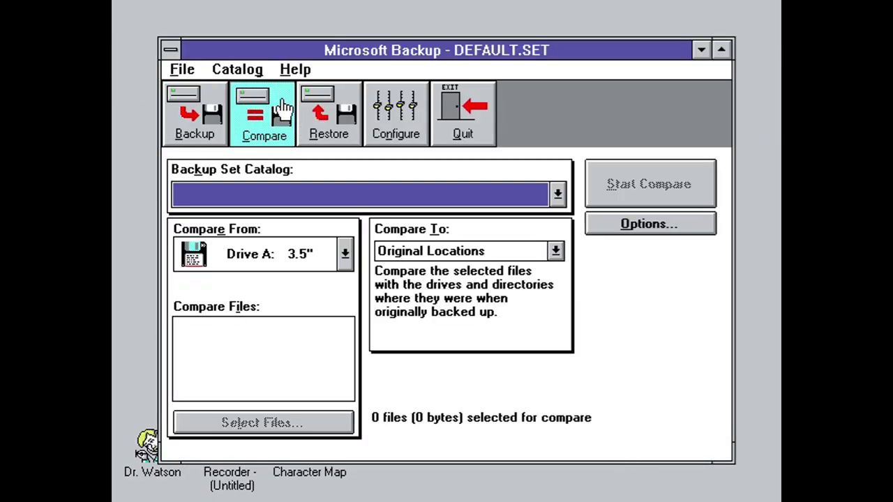
click(325, 110)
click(215, 105)
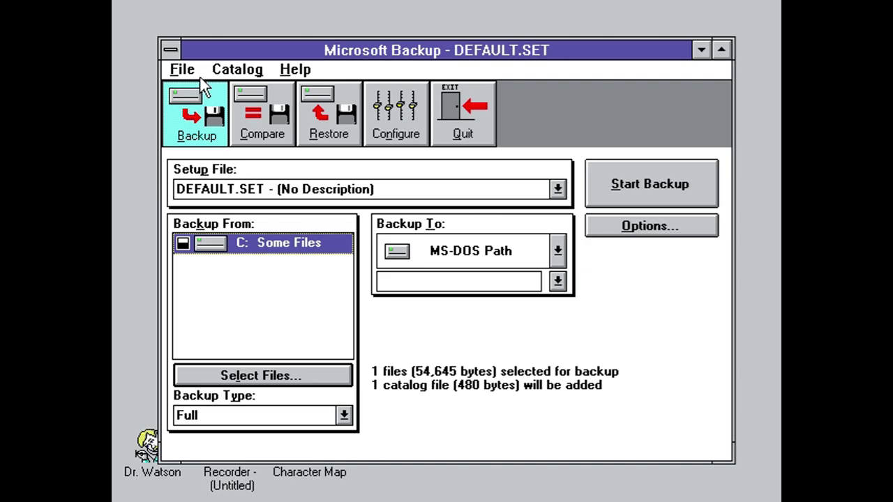
Look through the Index and Basic Skills topics of the Backup help and close each help window.
click(200, 76)
mouse_move(290, 80)
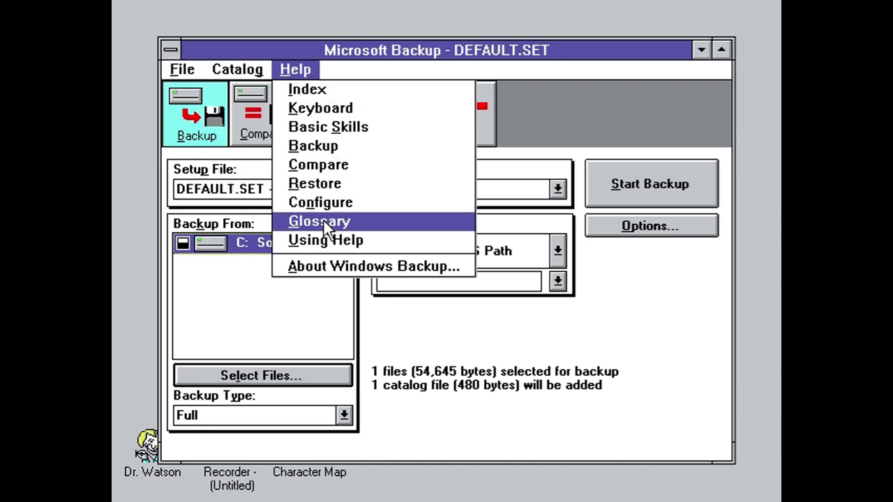
click(325, 88)
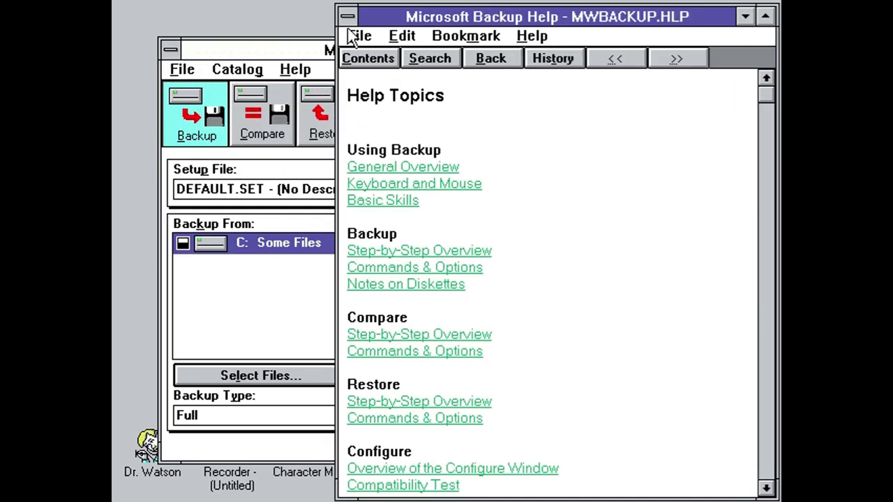
click(347, 15)
click(363, 136)
click(295, 69)
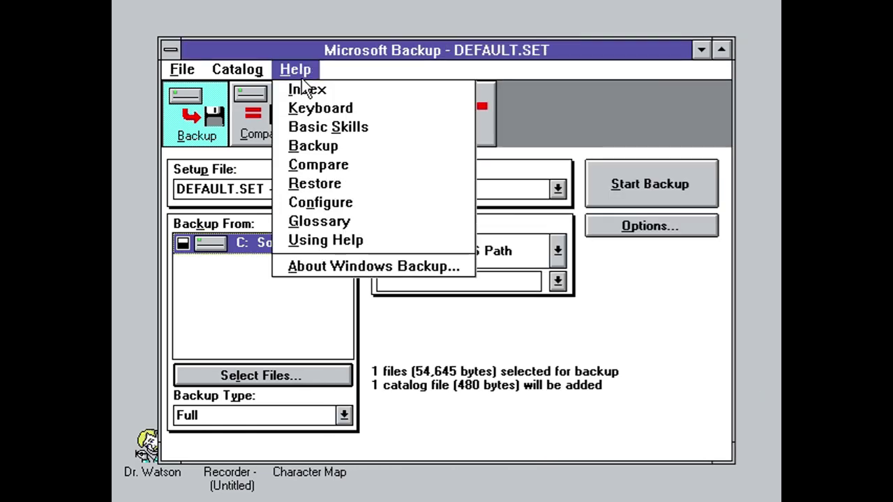
click(314, 124)
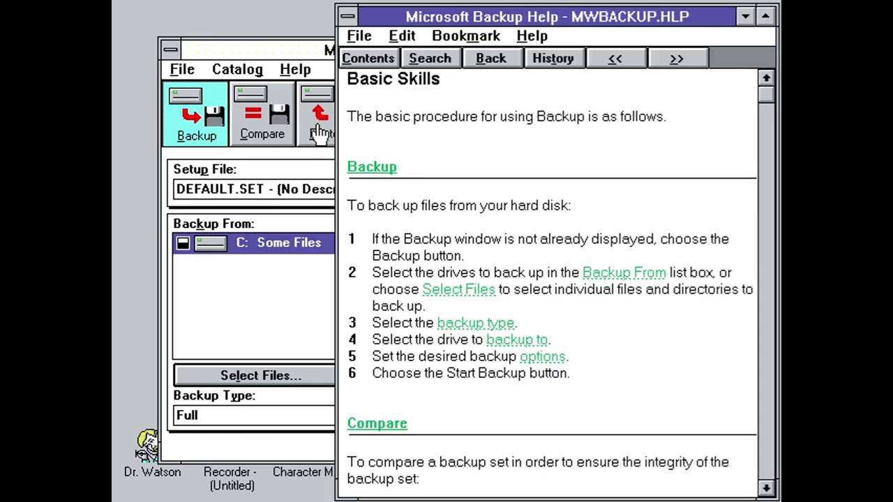
click(346, 14)
click(358, 137)
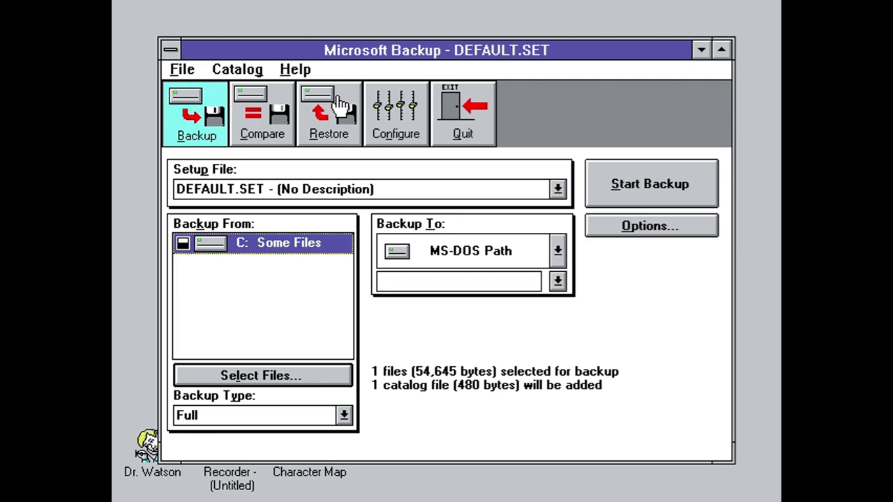
Open the Compare topic of the Backup help, look it over and close it.
click(297, 68)
key(Down)
key(Down)
key(Down)
key(Down)
key(Down)
key(Down)
click(310, 167)
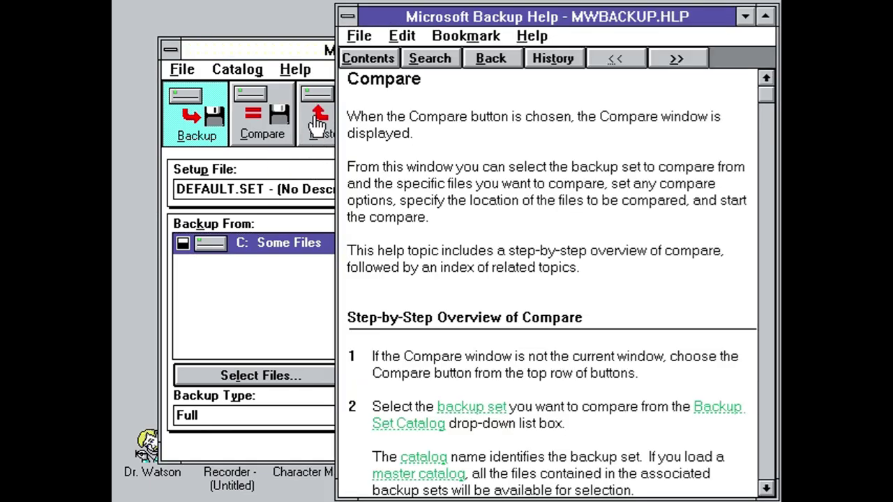
click(346, 11)
click(363, 138)
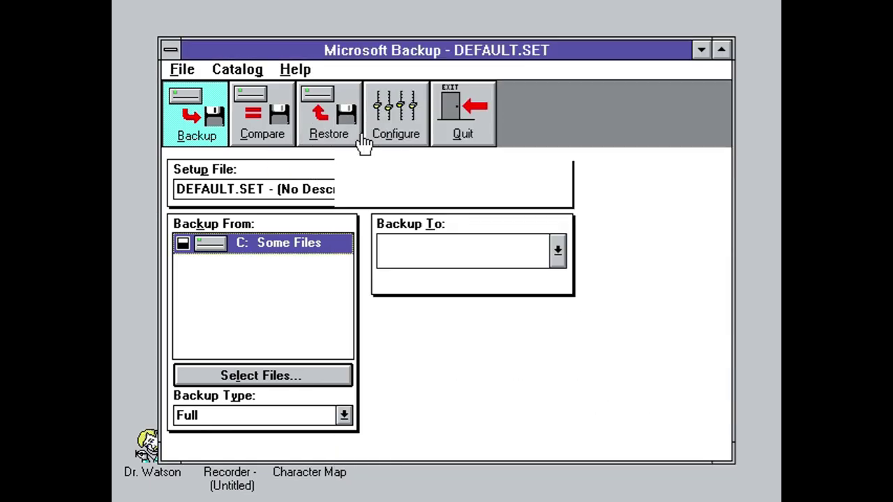
View the About Windows Backup information and dismiss it.
click(299, 70)
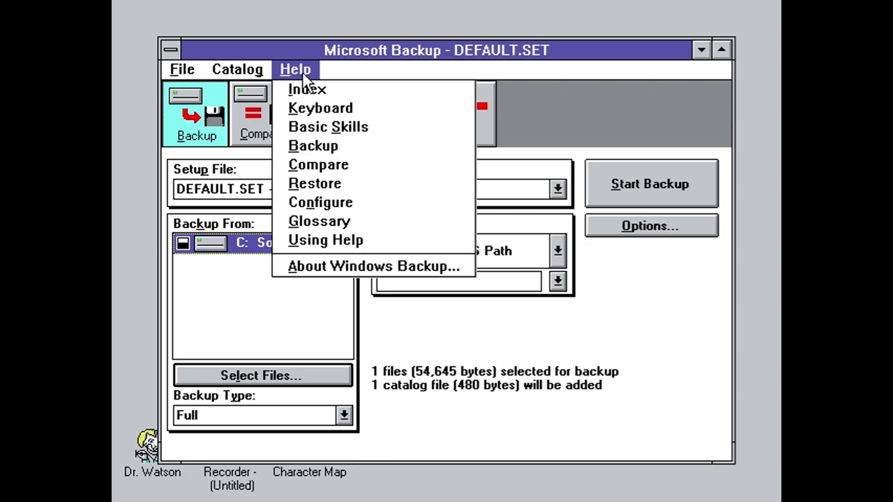
click(351, 259)
click(628, 161)
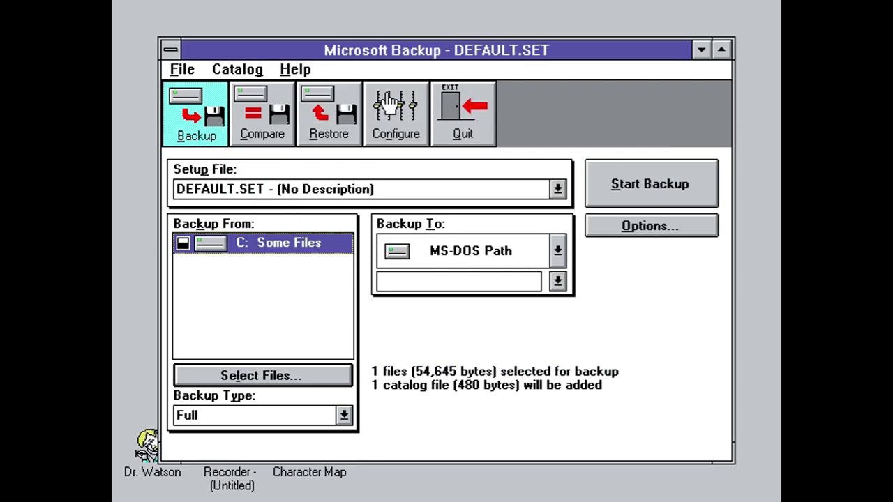
Check the options for saving the backup setup under another name and leave without saving.
click(216, 68)
click(199, 69)
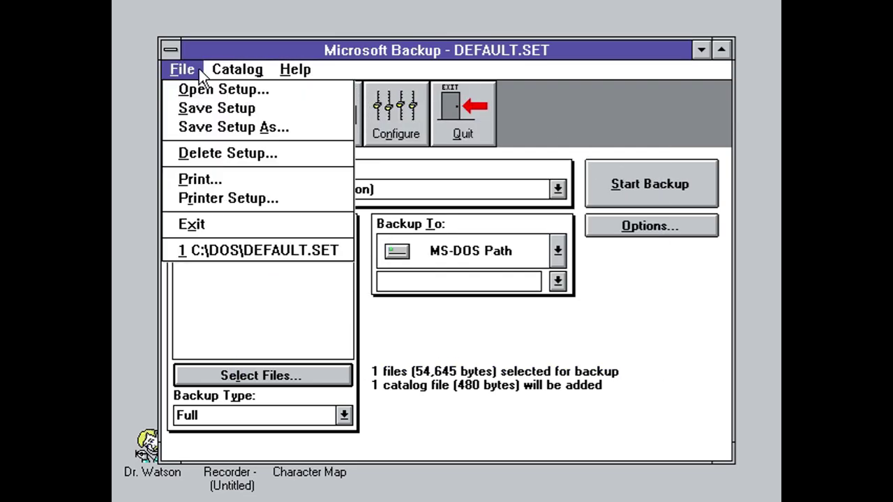
click(240, 135)
click(630, 181)
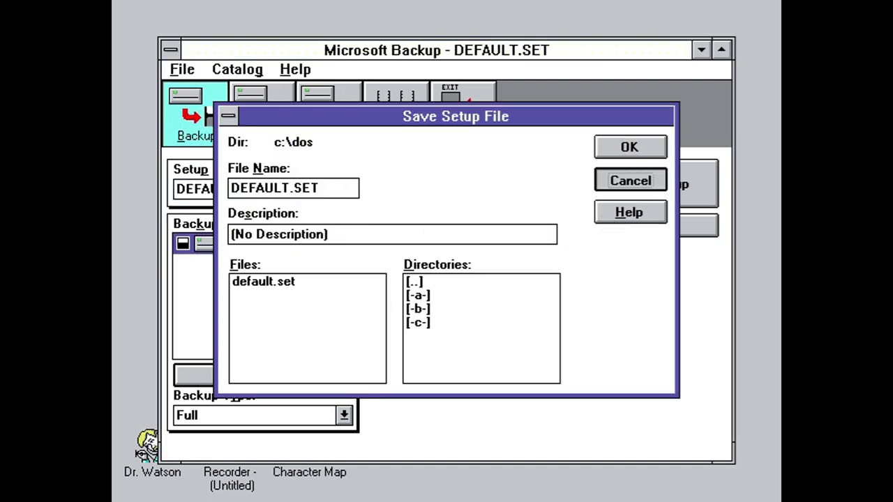
Exit Microsoft Backup, saving the configuration and the settings in DEFAULT.SET.
click(171, 49)
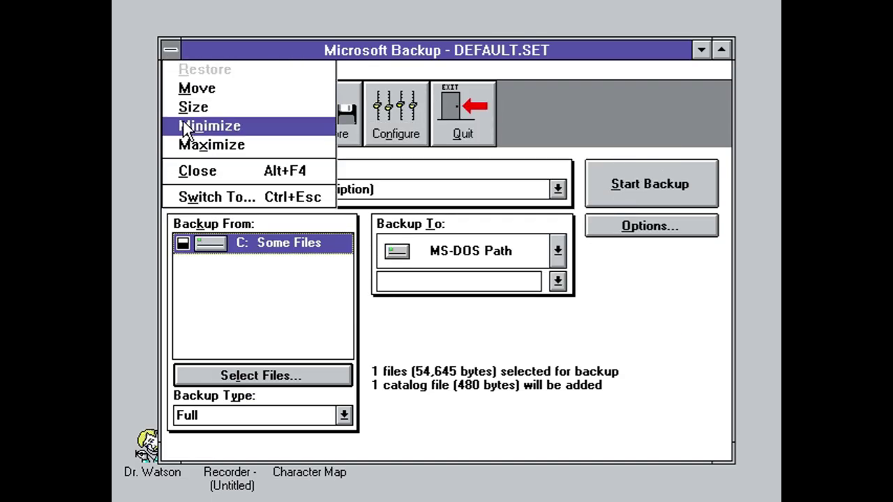
click(196, 173)
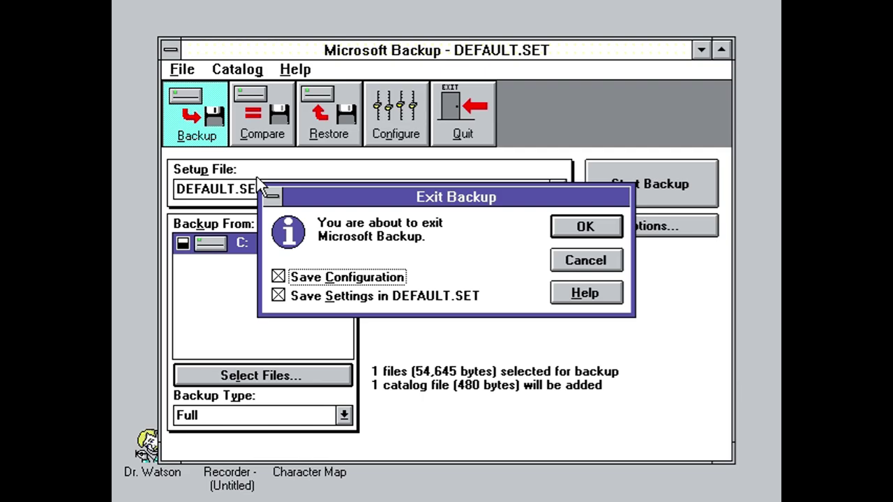
click(578, 237)
Start Microsoft Undelete from the Applications group and look at its Find and Sort by dialogs.
double_click(579, 179)
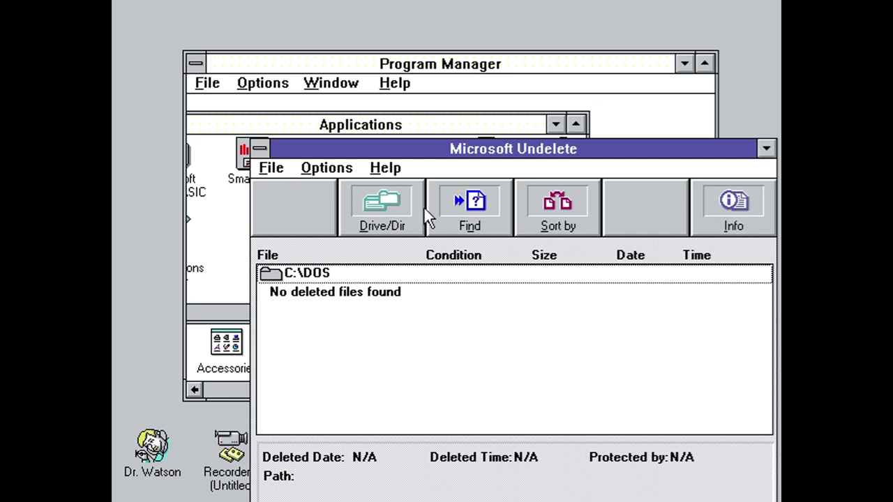
click(489, 211)
click(639, 309)
click(532, 200)
click(569, 479)
Check the file information and the Change Drive and Directory options, keeping C:\DOS.
click(258, 172)
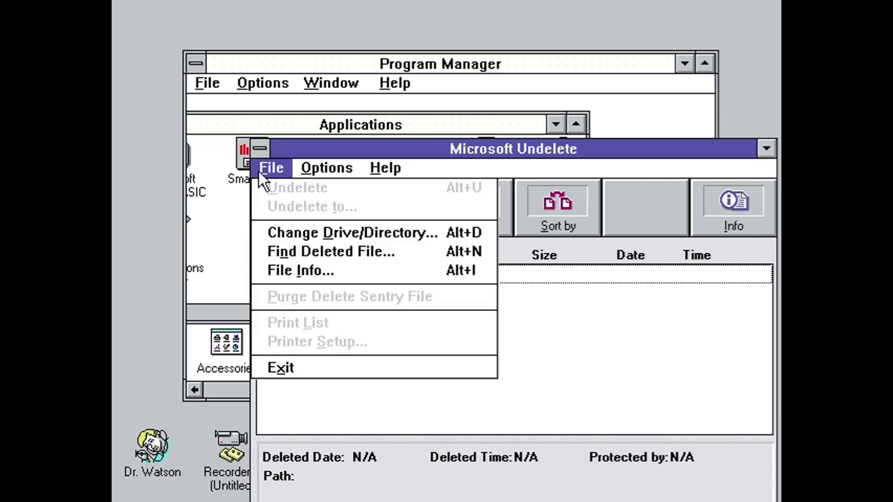
click(345, 277)
click(695, 458)
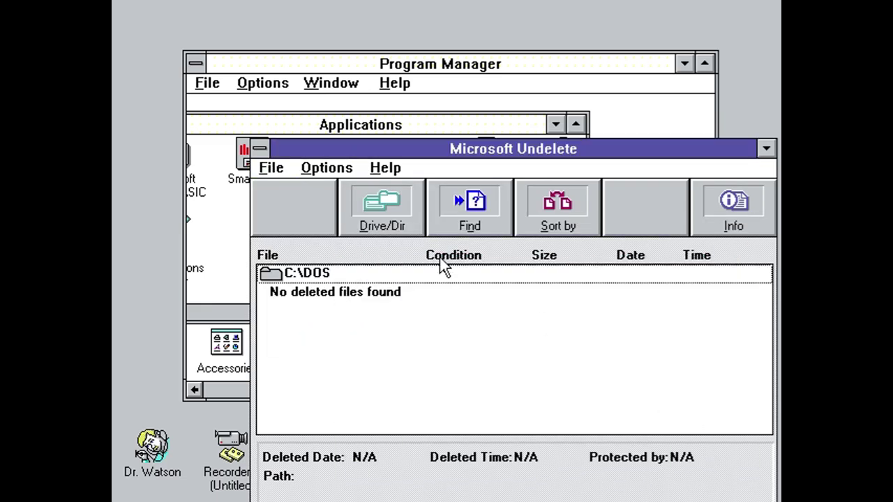
click(273, 173)
click(281, 232)
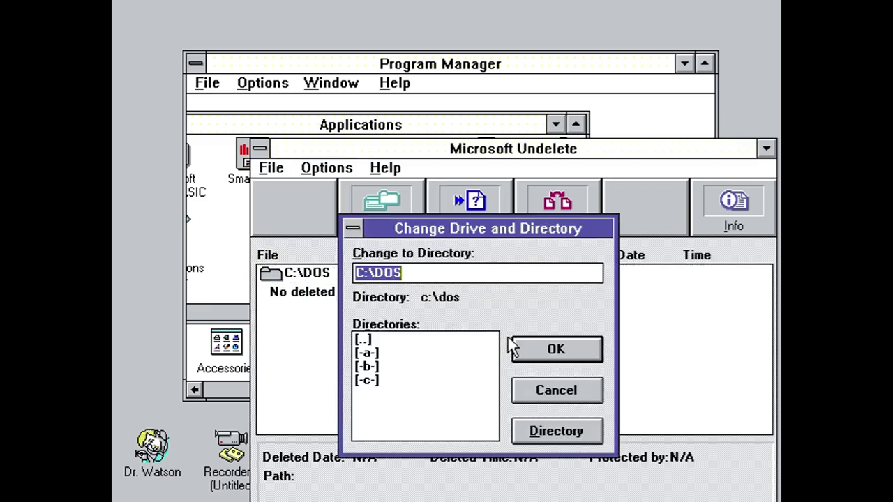
click(540, 396)
Look at the Find Deleted Files options and the search groups, leaving without searching.
click(259, 172)
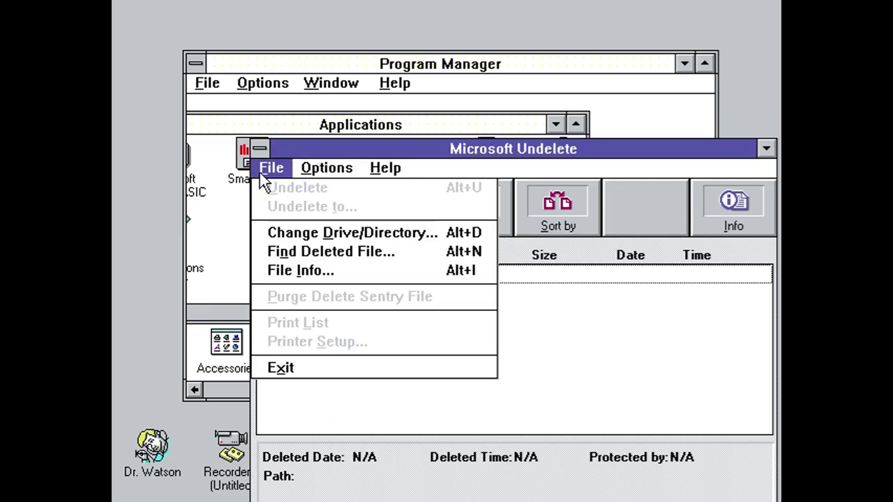
click(290, 252)
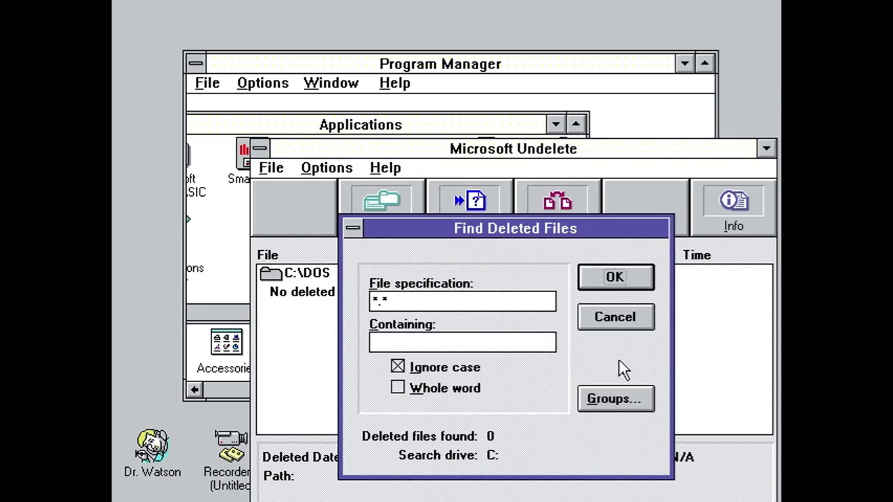
click(628, 399)
click(681, 374)
click(594, 316)
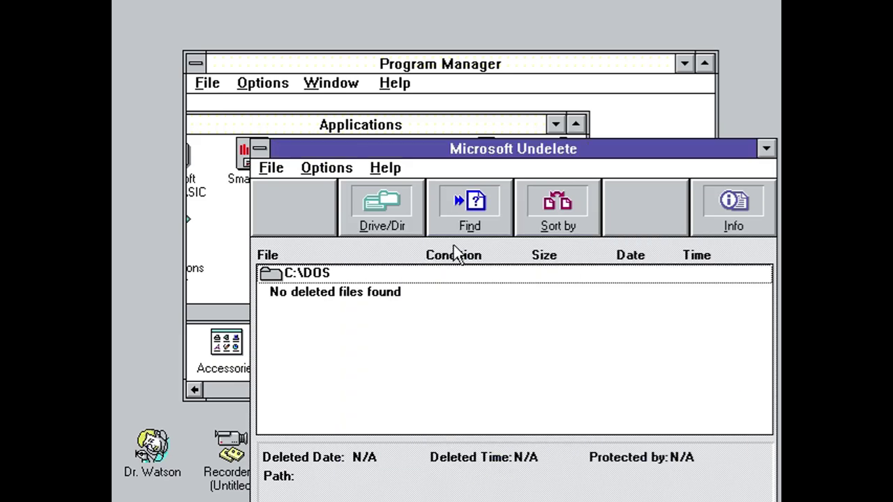
Review the file sorting options and the delete protection choices, keeping Standard protection.
click(323, 168)
click(323, 188)
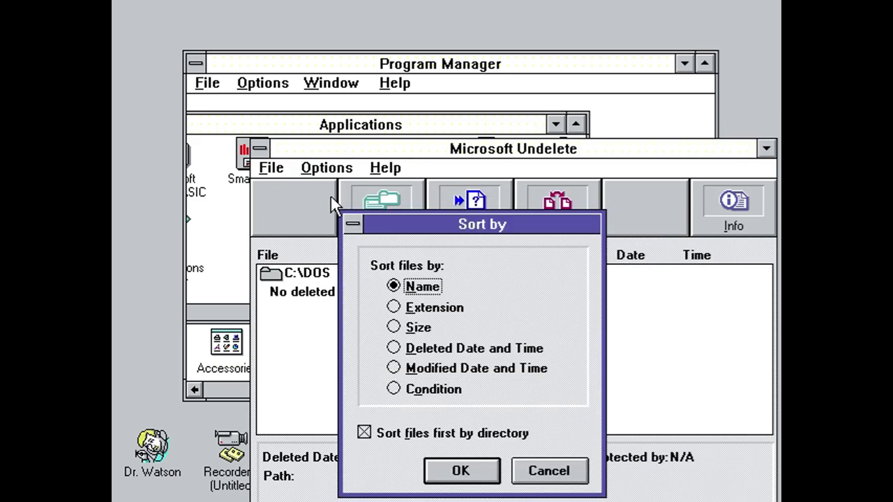
click(550, 471)
click(311, 167)
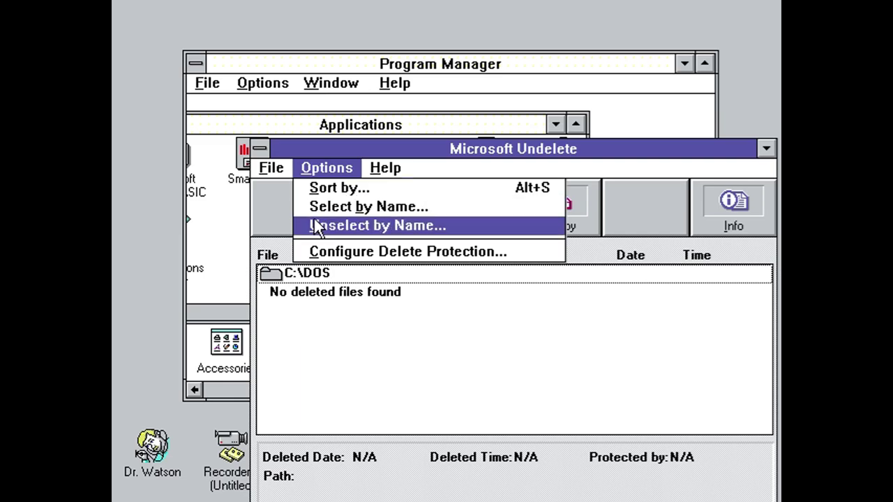
click(310, 251)
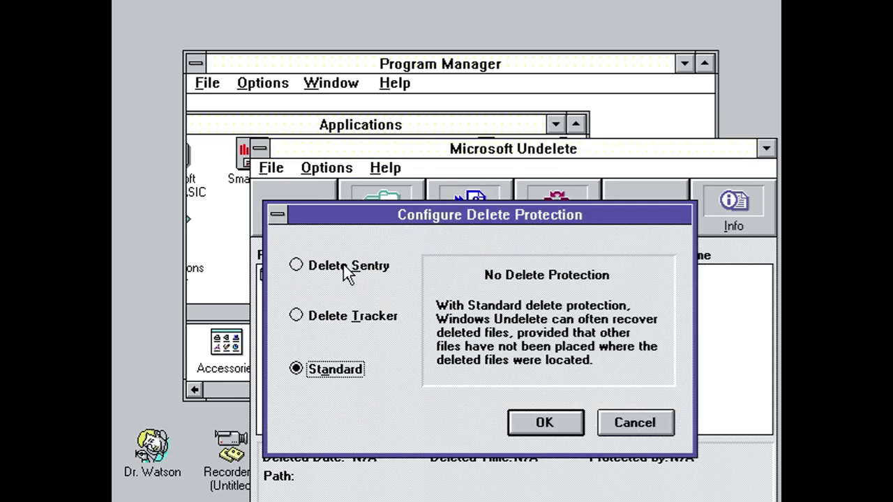
click(545, 422)
View the About Undelete information and open Find Deleted Files again.
click(385, 170)
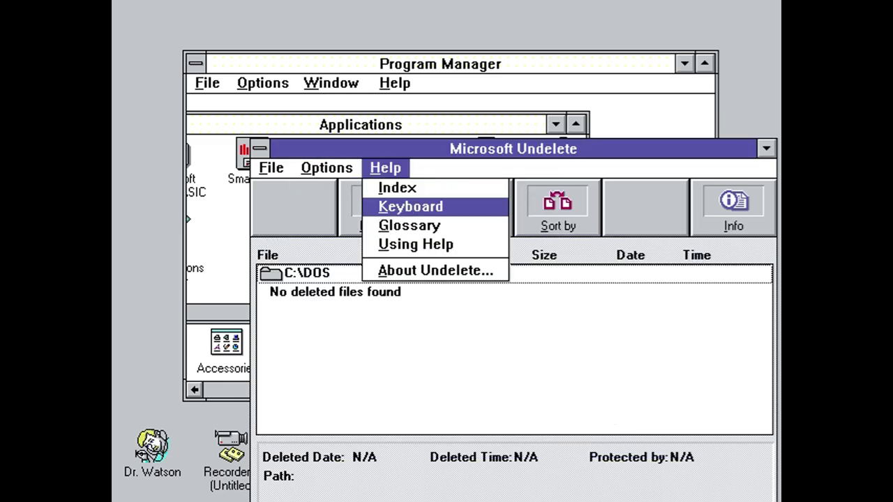
click(422, 272)
click(635, 357)
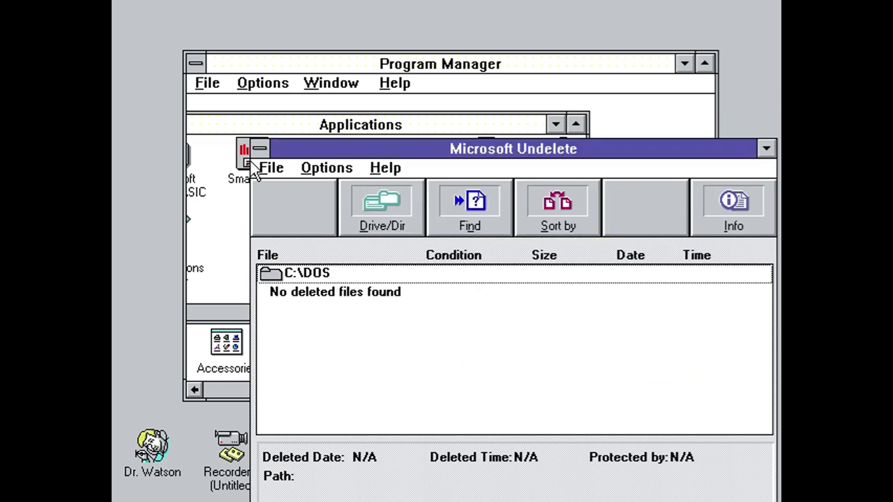
key(ctrl+f)
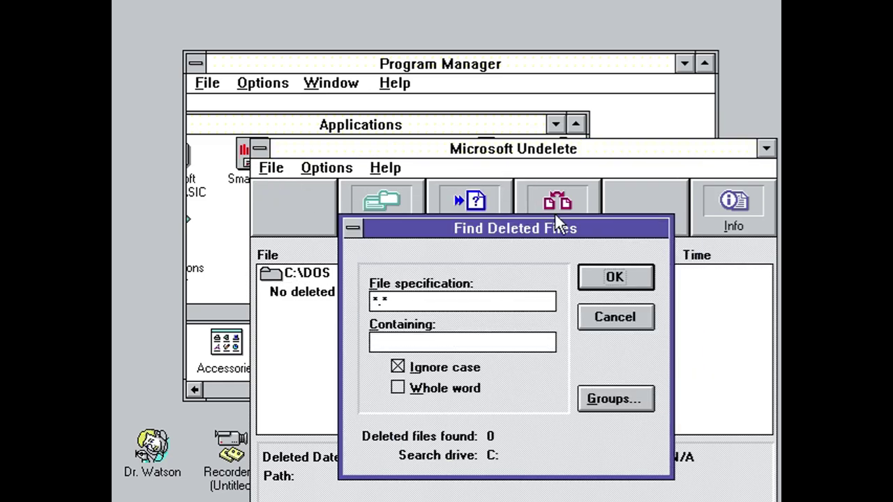
Cancel the deleted-file search, view the Sort by options and File Information without changing anything, and exit Microsoft Undelete.
click(591, 325)
click(574, 230)
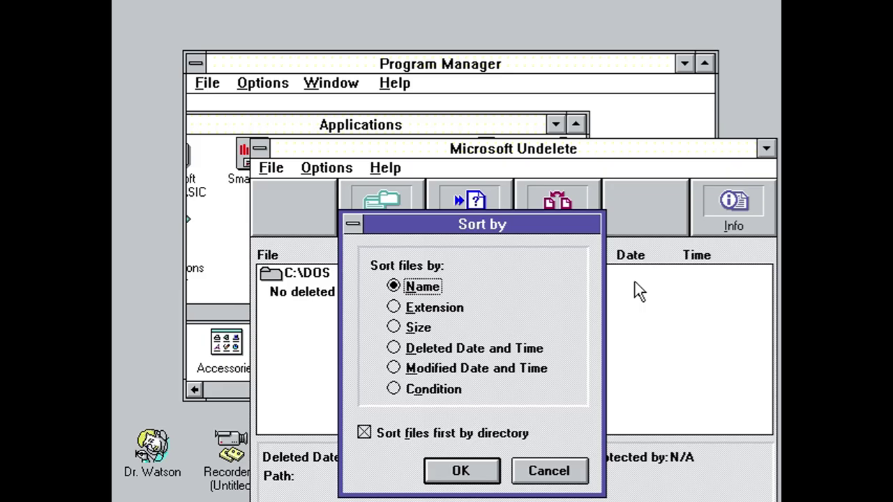
click(569, 478)
click(698, 203)
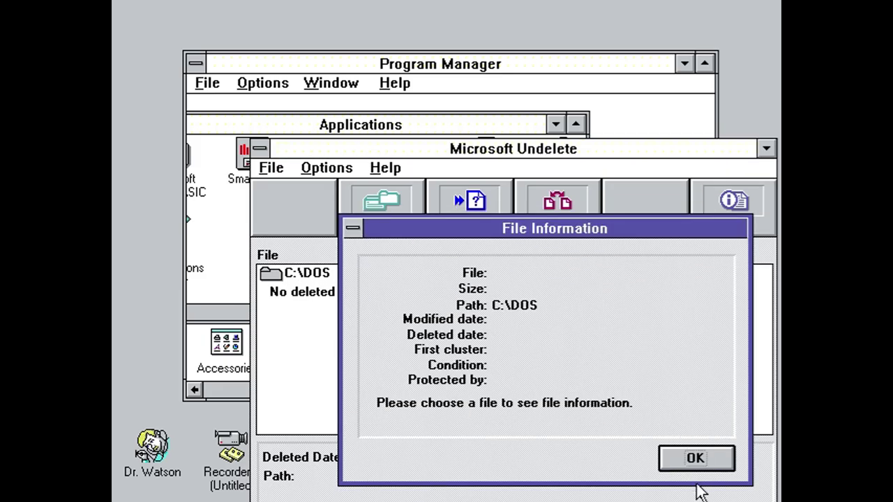
click(696, 455)
click(269, 172)
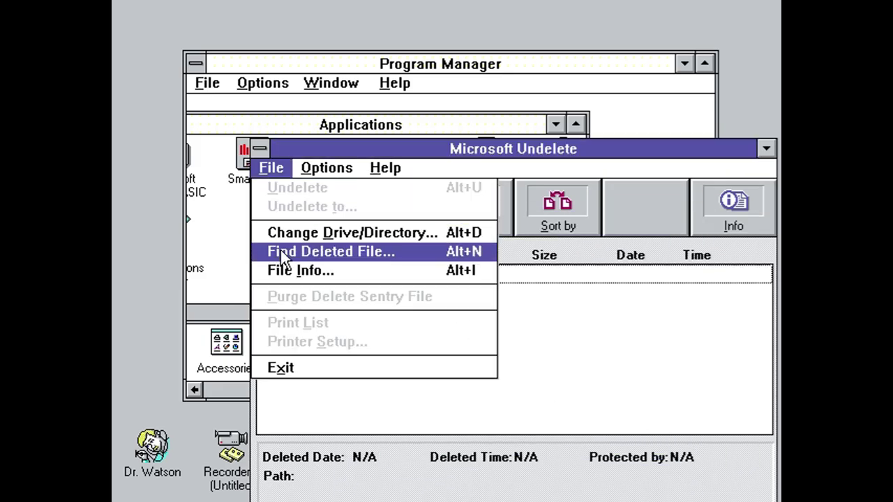
click(301, 378)
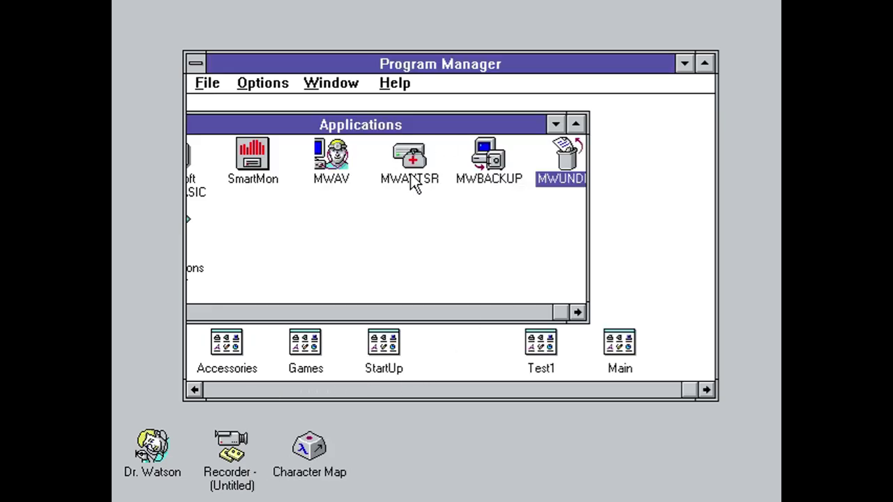
Move the Applications group fully inside the Program Manager window and launch the File Associations Editor from it.
drag(293, 136, 357, 145)
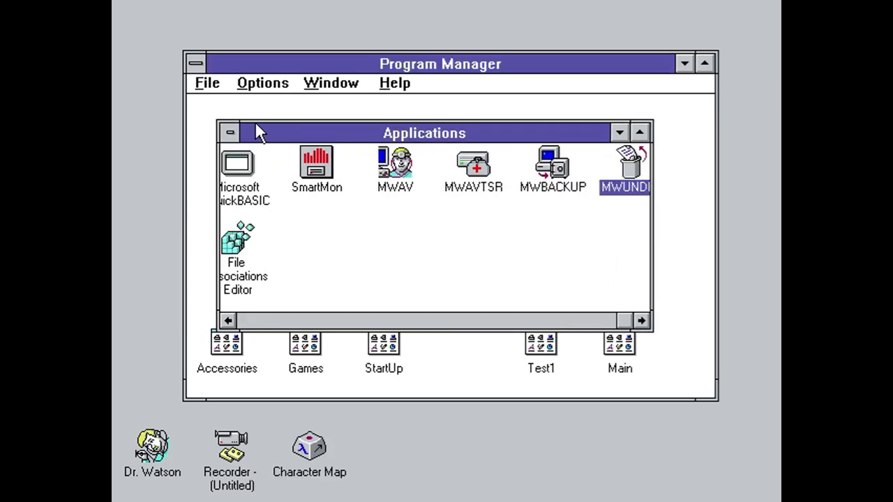
click(231, 132)
click(414, 197)
double_click(241, 237)
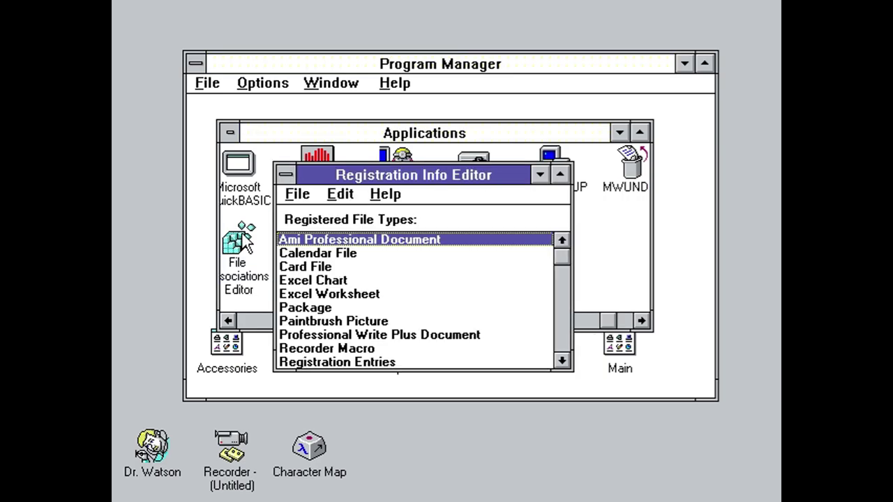
View the Merge Registration File dialog and its file type choices, and cancel without merging anything.
click(299, 195)
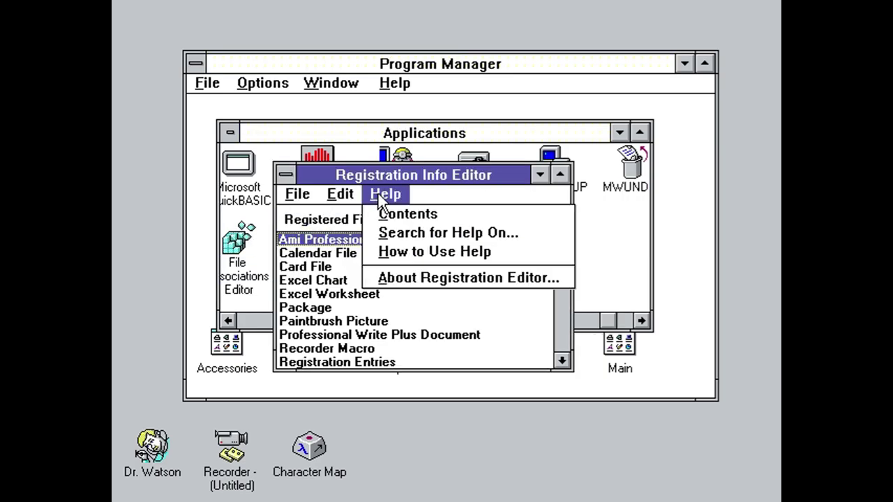
click(302, 198)
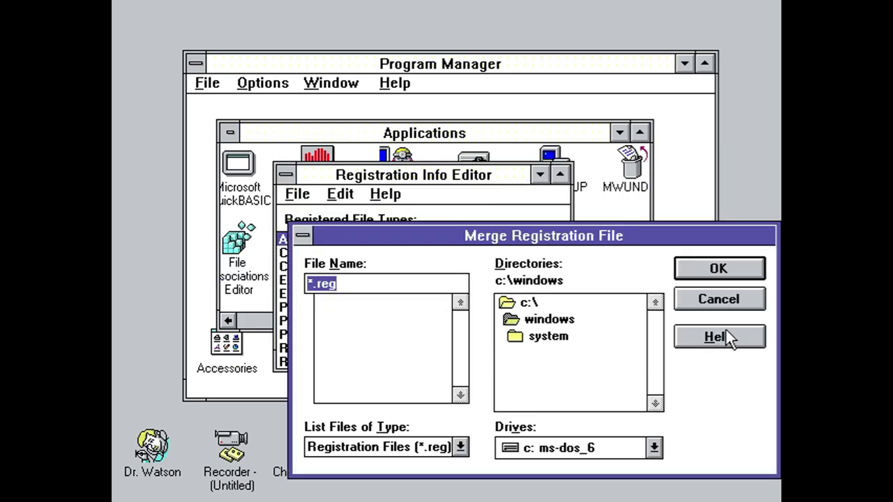
click(441, 446)
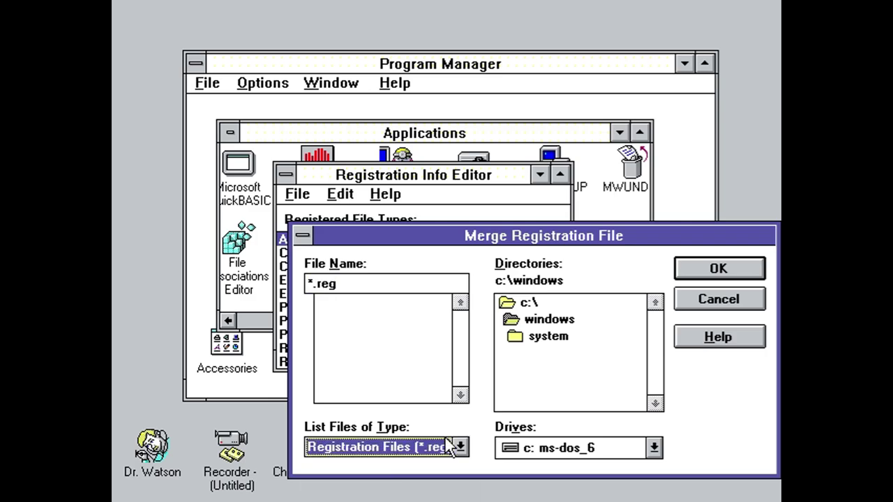
click(705, 298)
View the form for adding a file type in the Registration Info Editor and dismiss it without adding one.
click(340, 194)
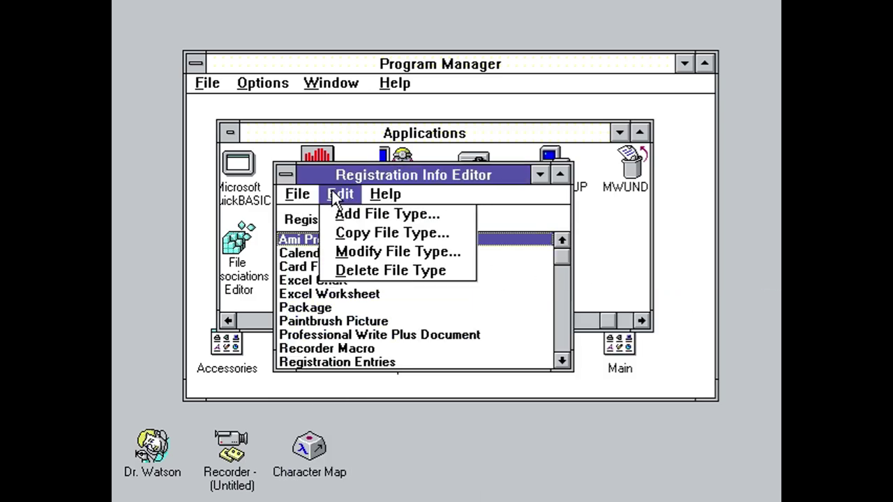
click(353, 211)
click(656, 246)
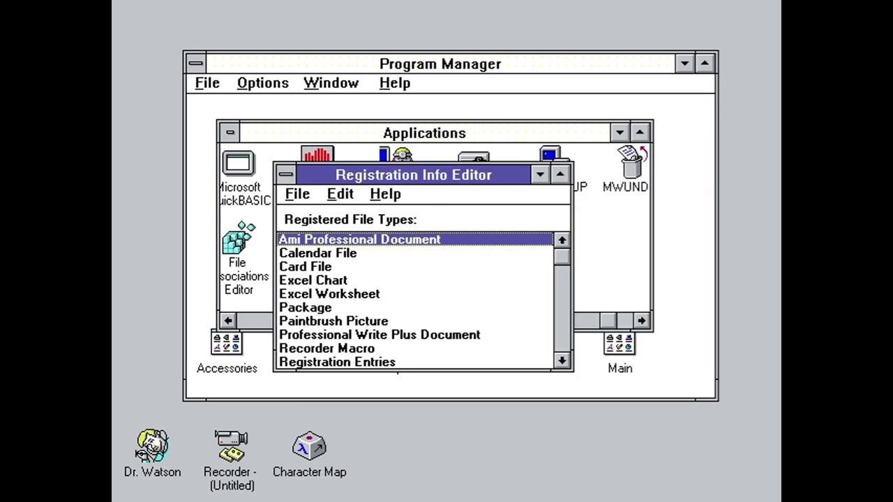
Look over the file type editing commands, and view the Registration Editor's version and licence information.
click(342, 193)
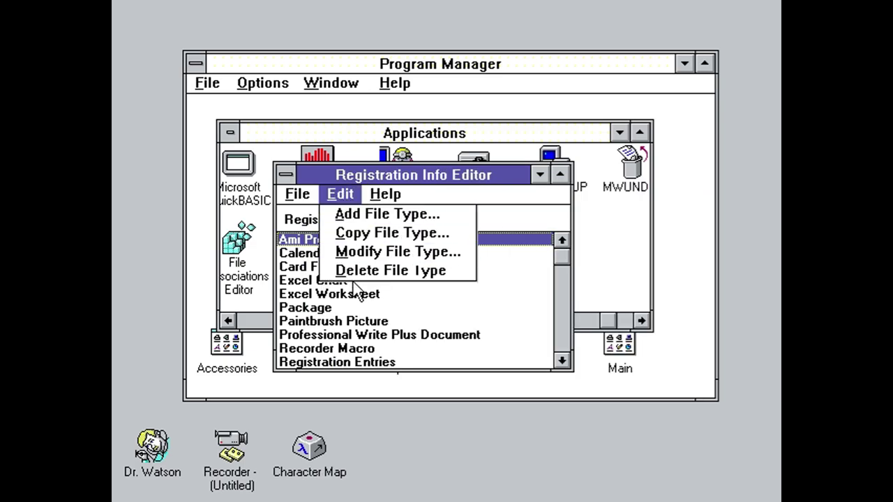
click(372, 197)
click(378, 278)
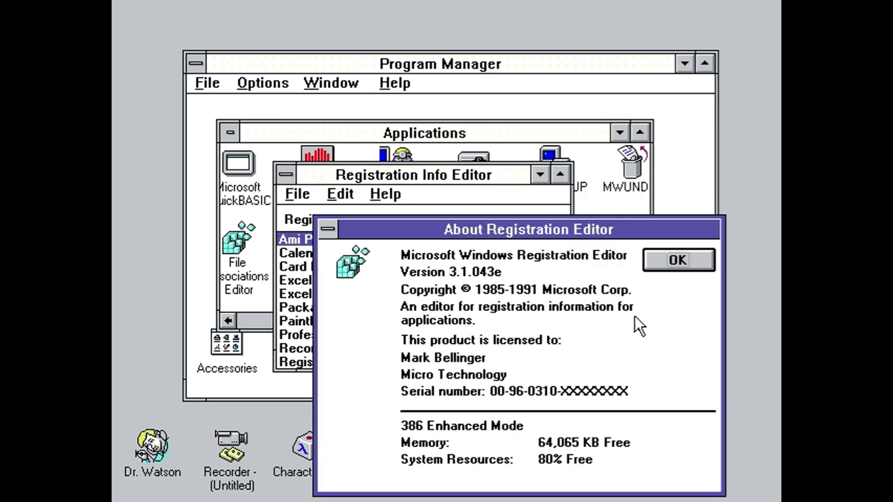
click(673, 260)
Examine the rest of the registered file types, and close the Registration Info Editor and the Applications group.
click(560, 283)
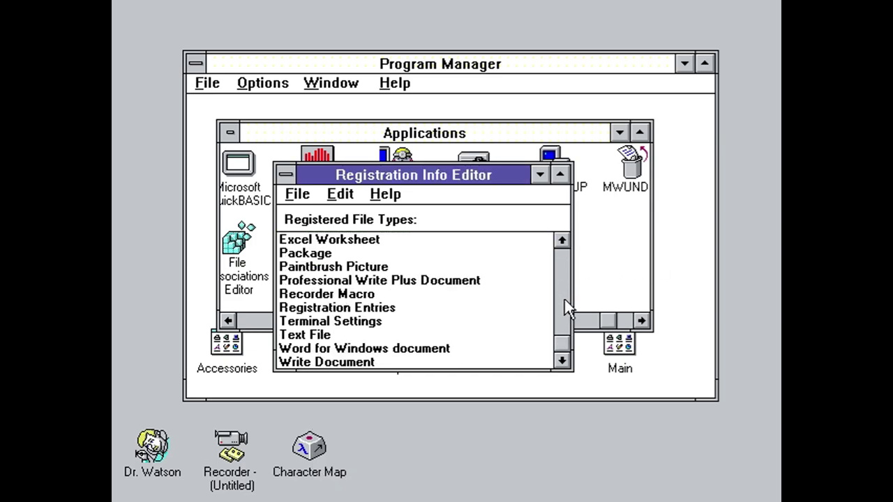
click(564, 299)
click(284, 176)
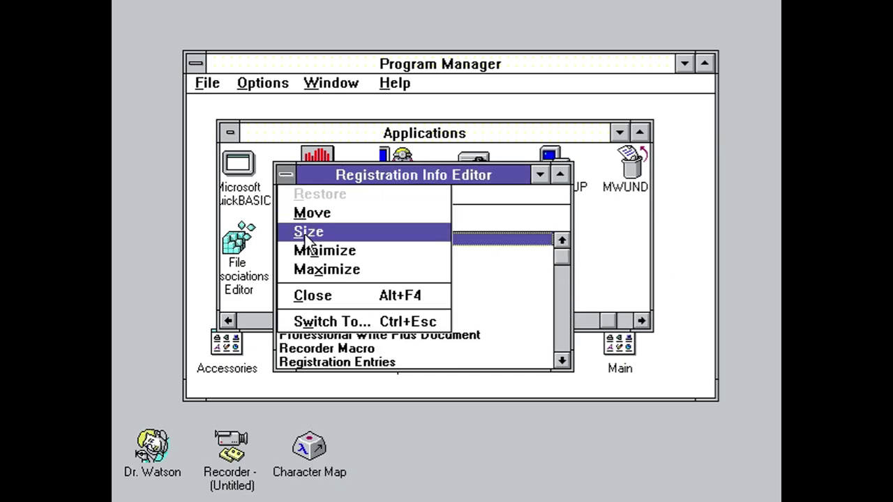
click(324, 292)
click(230, 133)
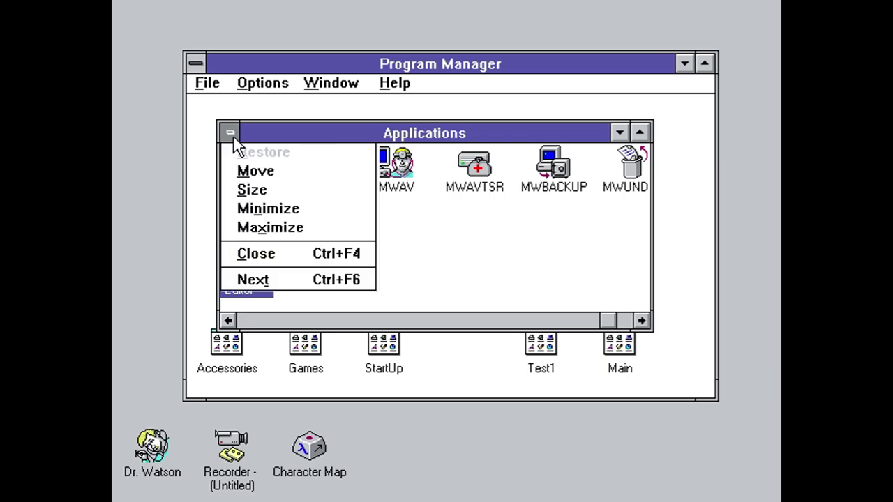
click(269, 254)
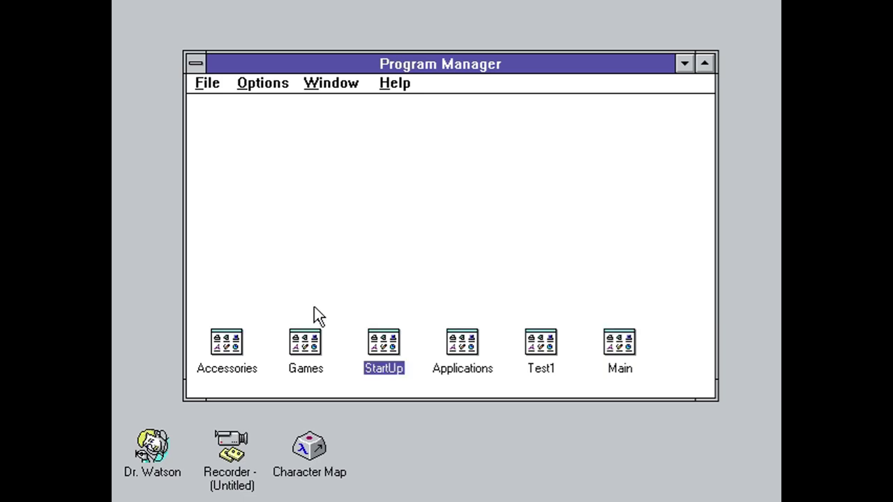
Look through the Applications group again, select the Microsoft QuickBASIC item, and close the group.
double_click(464, 343)
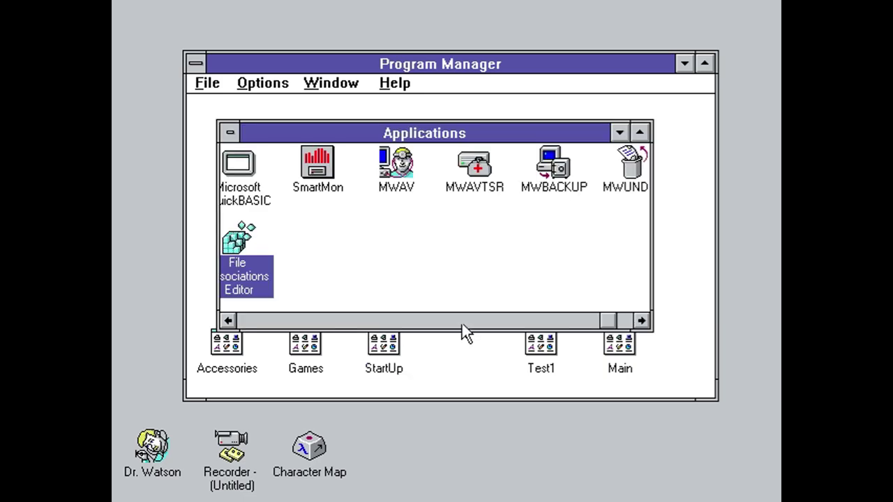
click(245, 176)
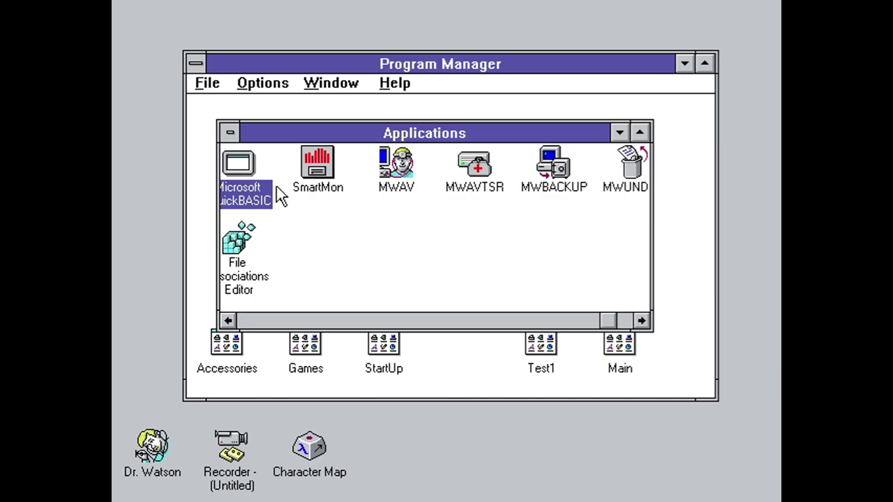
click(228, 134)
click(256, 254)
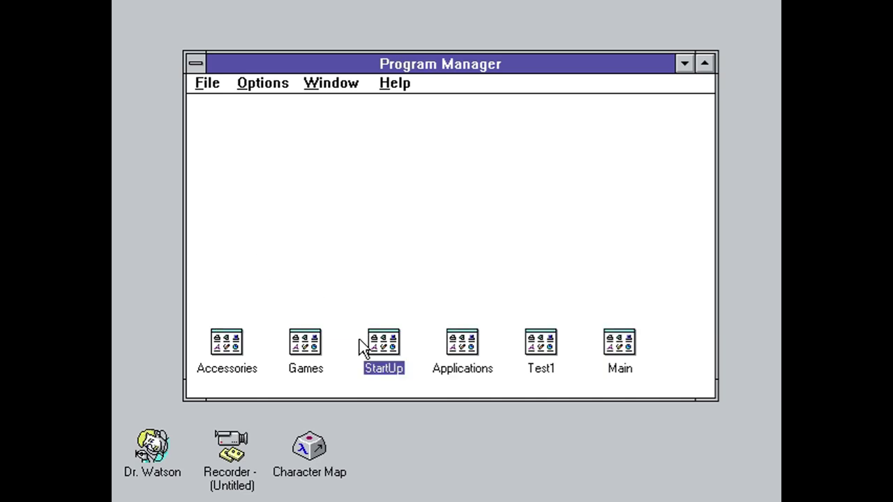
Open the StartUp group, check the Dr. Watson fault report from both its group item and its desktop icon, and close the group.
double_click(378, 370)
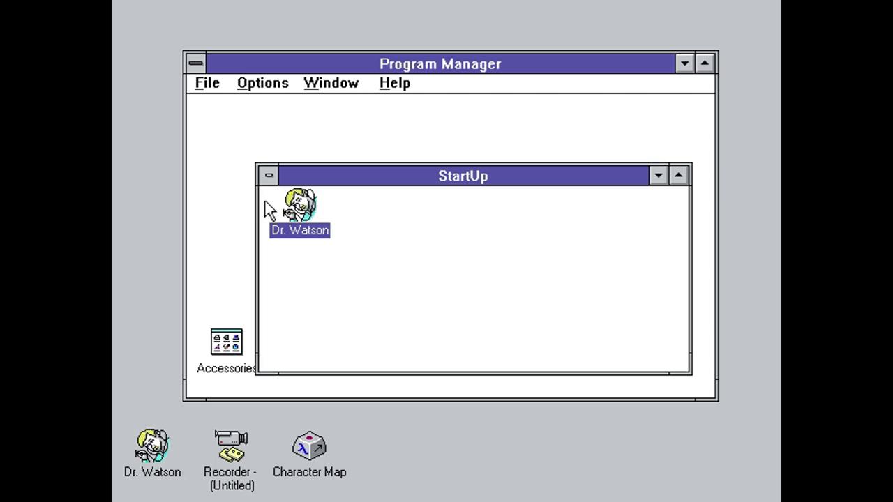
double_click(301, 210)
click(446, 292)
double_click(150, 450)
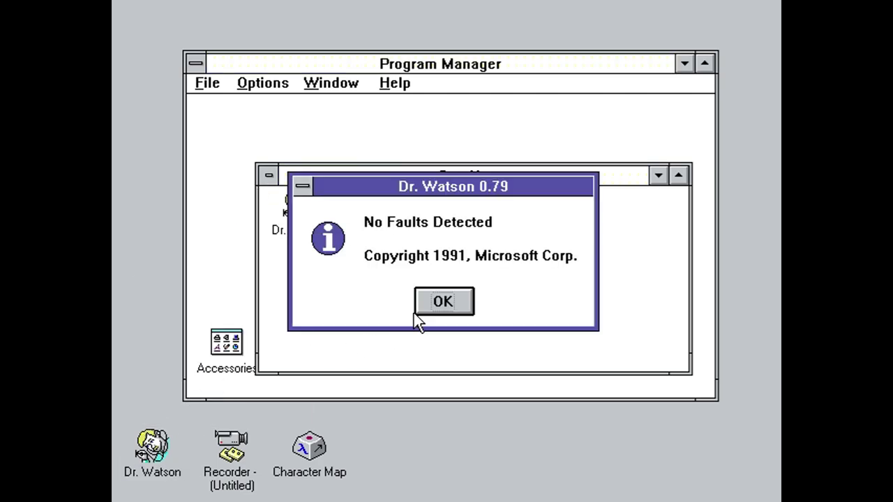
click(434, 291)
click(268, 175)
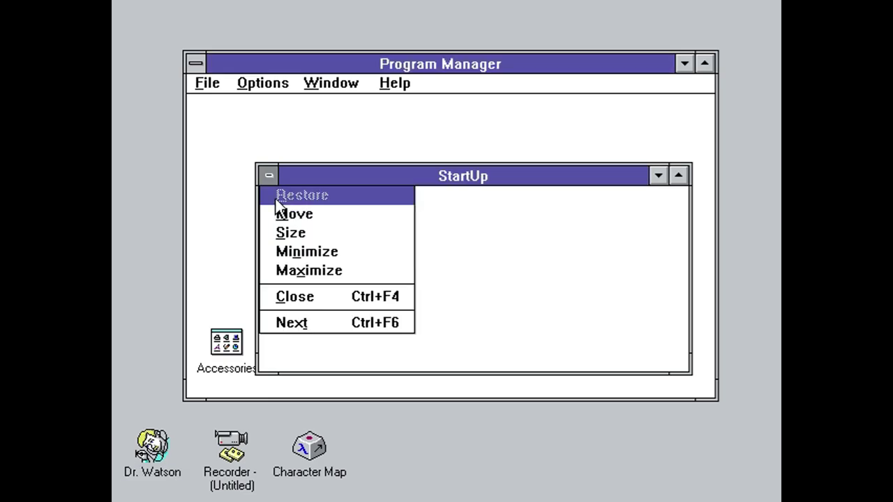
click(296, 297)
double_click(467, 342)
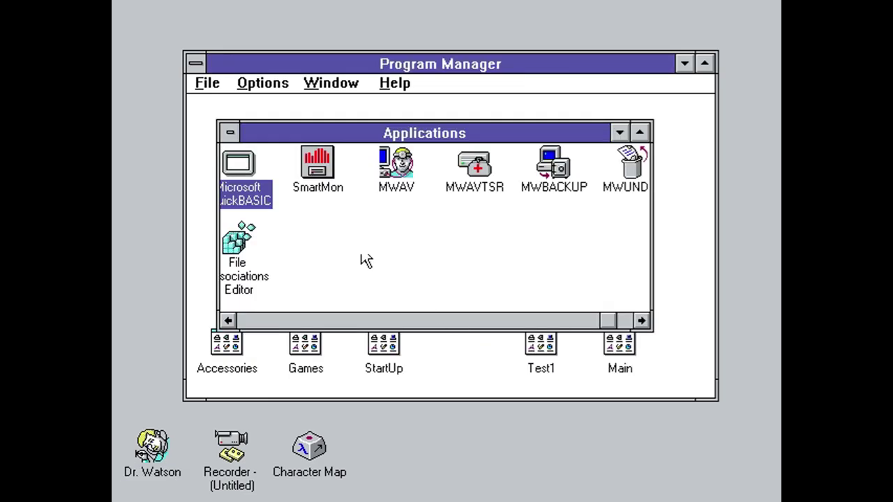
click(229, 132)
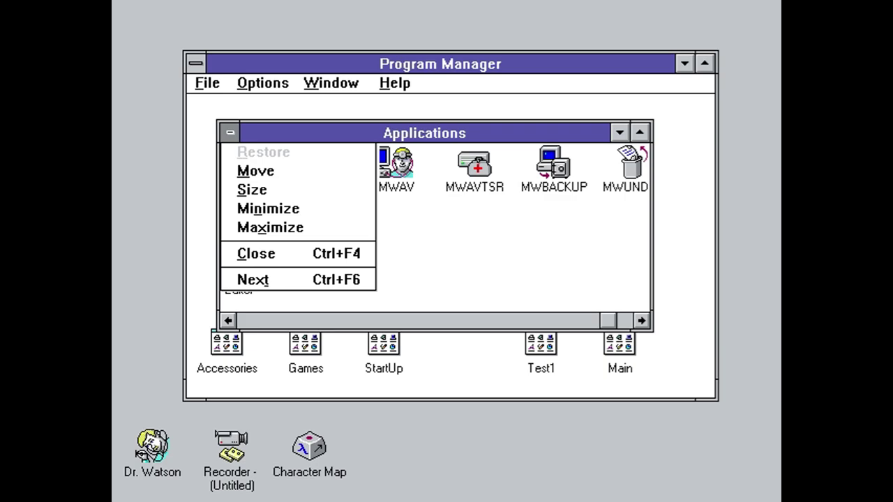
click(263, 255)
Launch File Manager from the Main group and run the Open command on the windows directory.
double_click(604, 343)
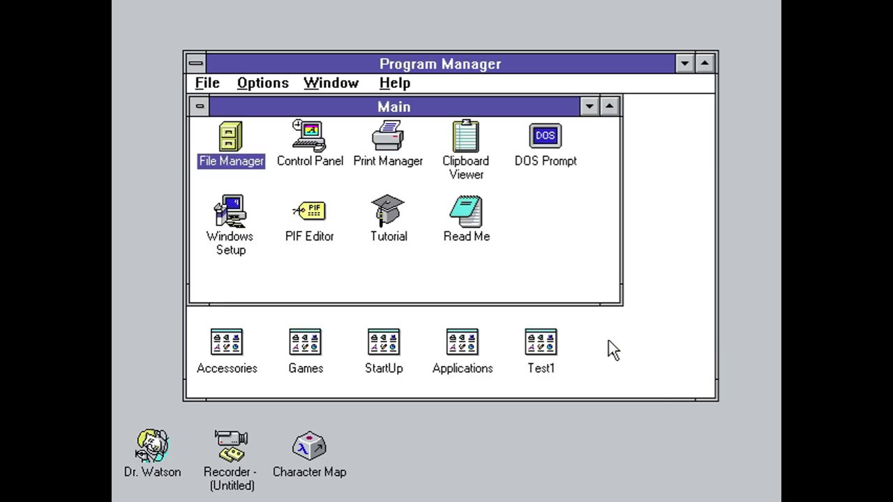
double_click(234, 149)
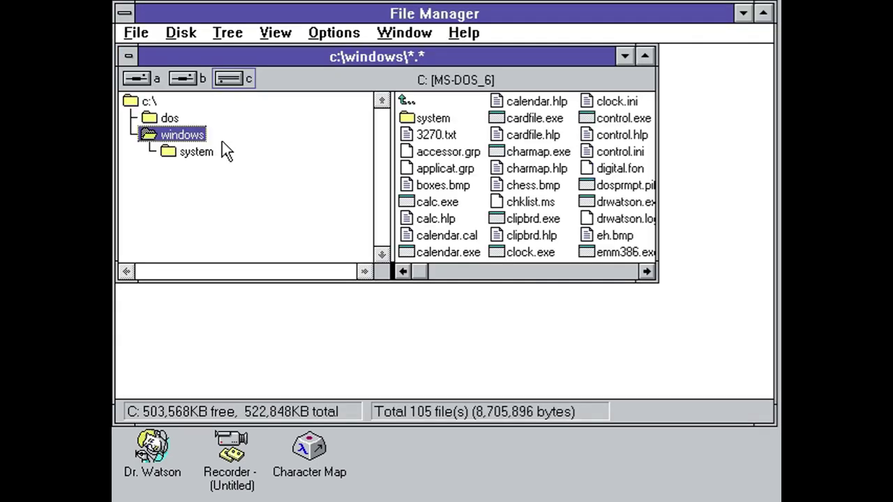
click(138, 33)
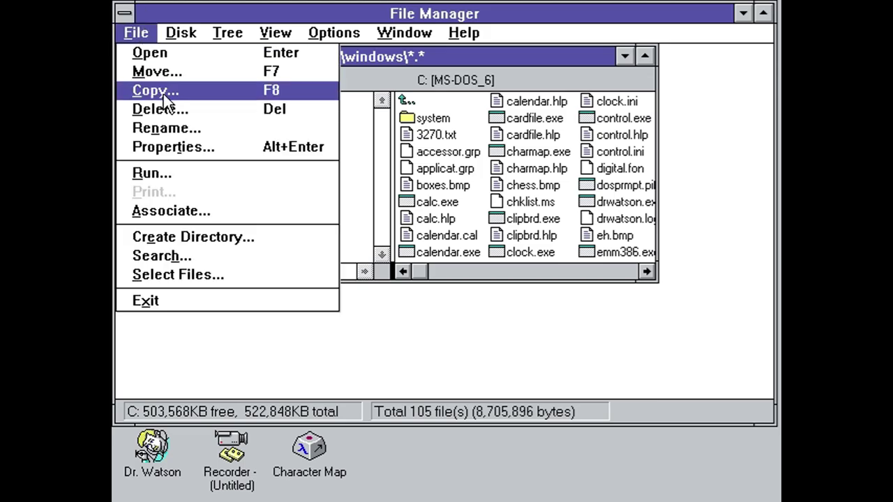
click(169, 56)
View the Move and Rename dialogs for the windows directory, cancelling each without making a change.
click(137, 34)
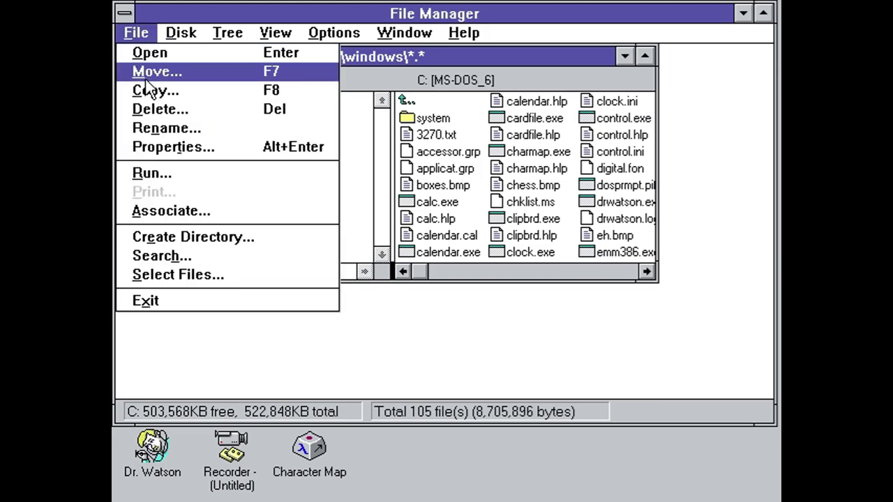
click(147, 80)
click(543, 197)
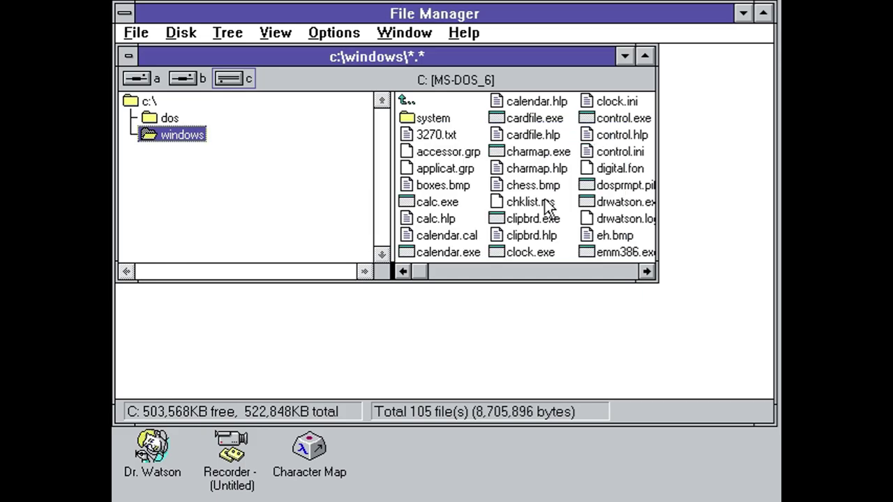
click(134, 34)
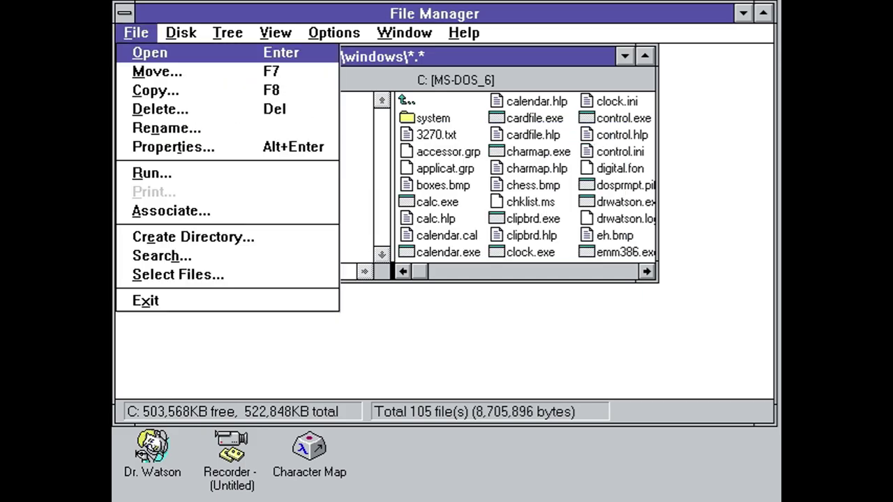
click(164, 128)
click(599, 198)
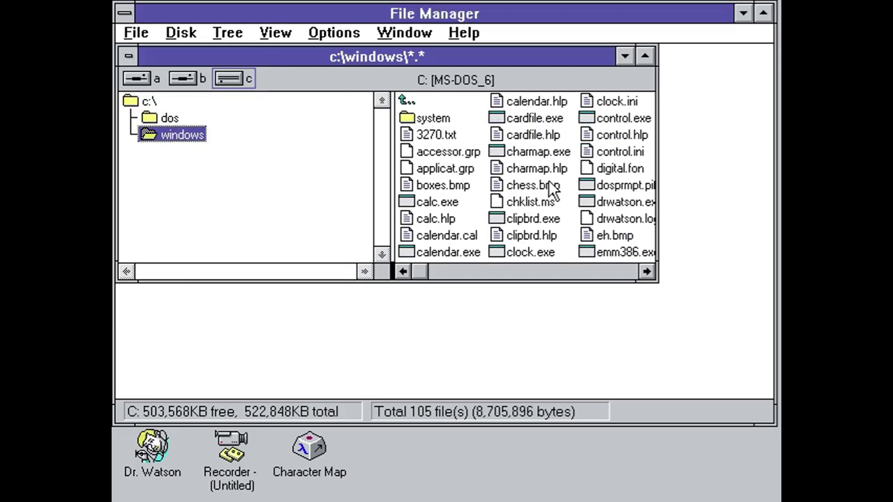
View the properties of the windows directory and close them without changing anything.
click(132, 36)
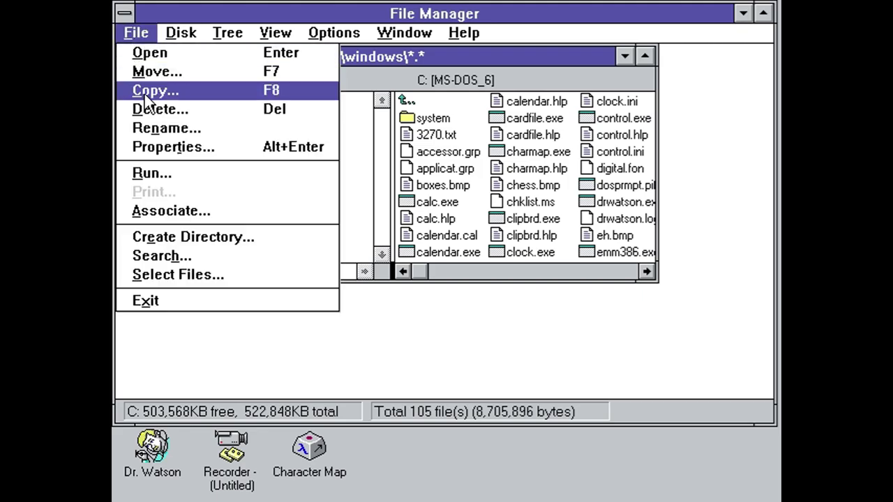
click(163, 146)
click(522, 175)
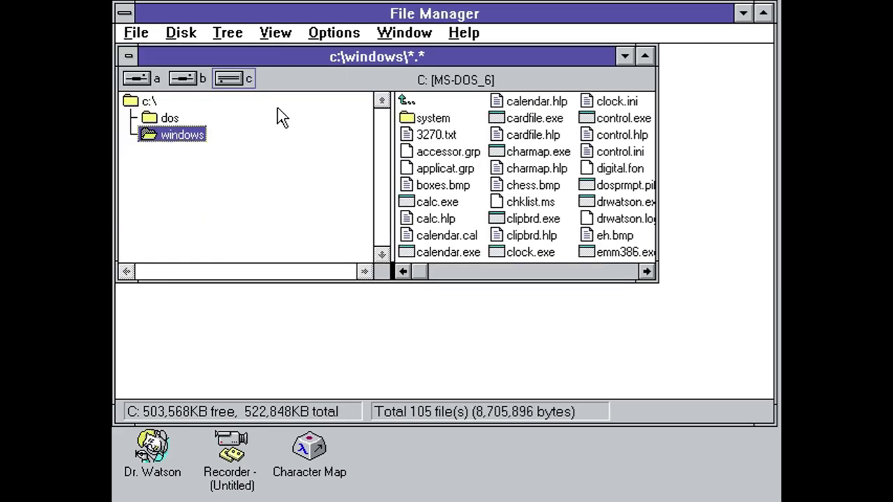
View the Run dialog for the windows directory and cancel it.
click(133, 34)
click(142, 171)
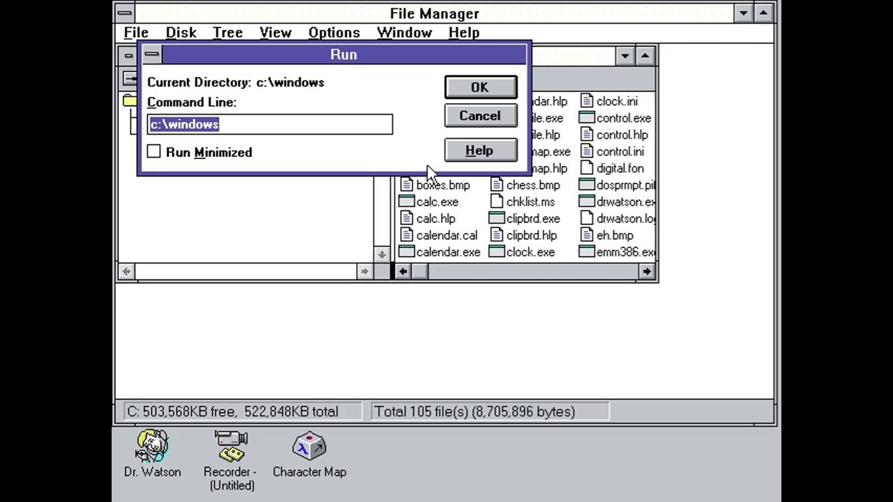
click(479, 116)
Look through the programs available in the Associate dialog, reopen the dialog once, and cancel without creating an association.
click(134, 32)
click(168, 209)
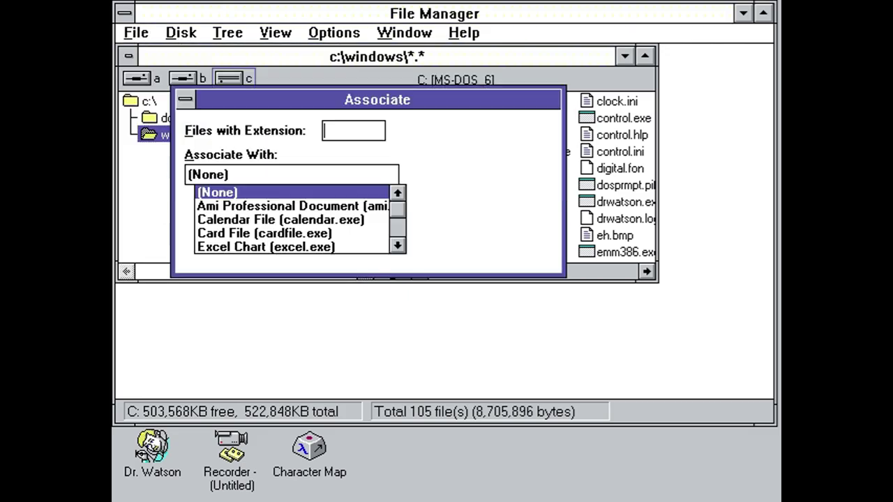
click(395, 230)
click(397, 229)
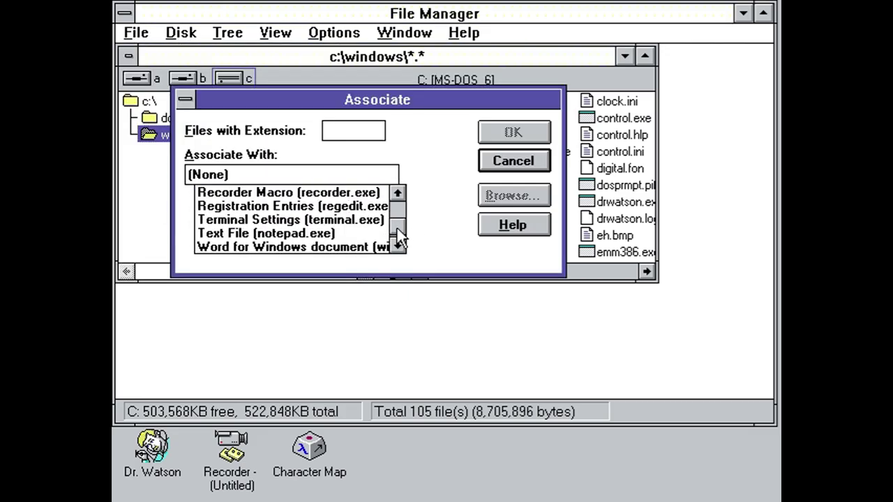
click(397, 228)
click(516, 167)
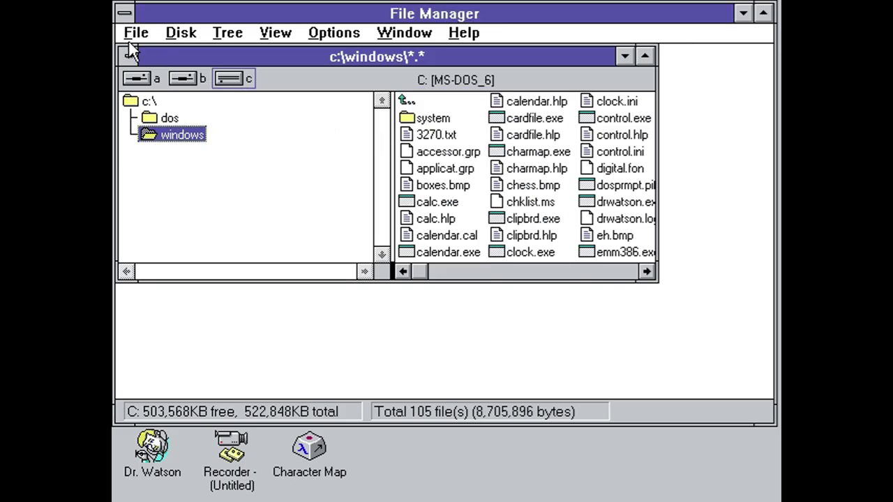
click(130, 38)
click(186, 204)
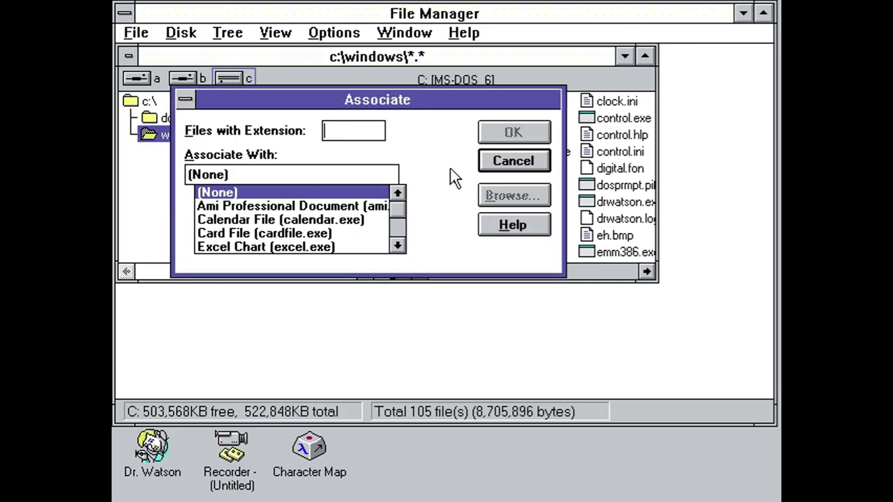
click(483, 162)
View the Create Directory dialog and cancel it without making a directory.
click(128, 36)
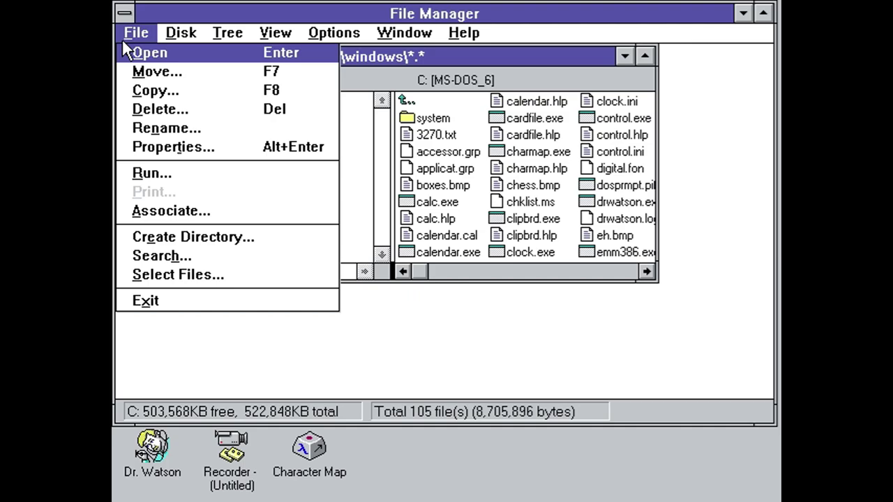
click(176, 237)
click(468, 134)
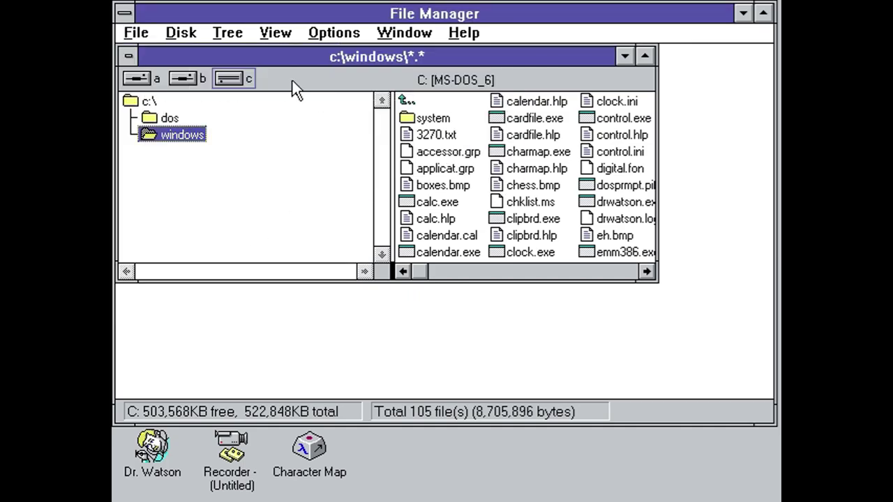
Search c:\windows and all its subdirectories for *.*, look through the found files, and close the search results.
click(145, 36)
click(174, 255)
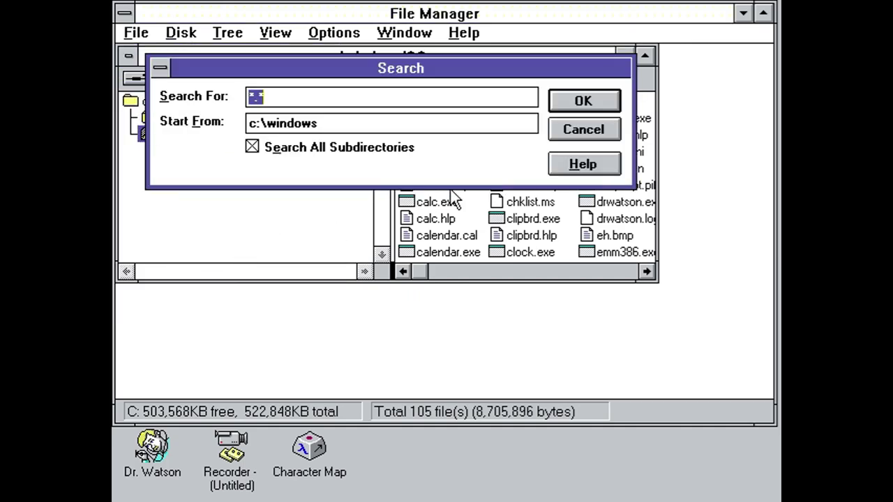
click(582, 103)
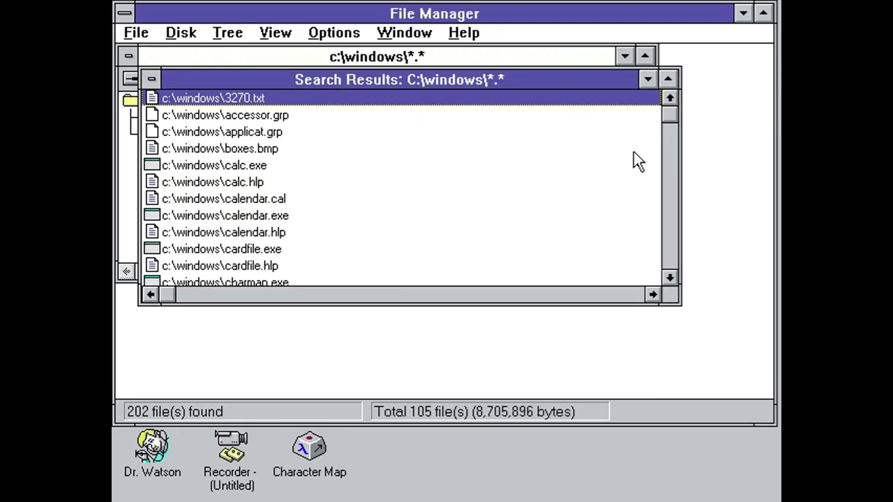
drag(662, 115, 684, 320)
drag(671, 124, 676, 259)
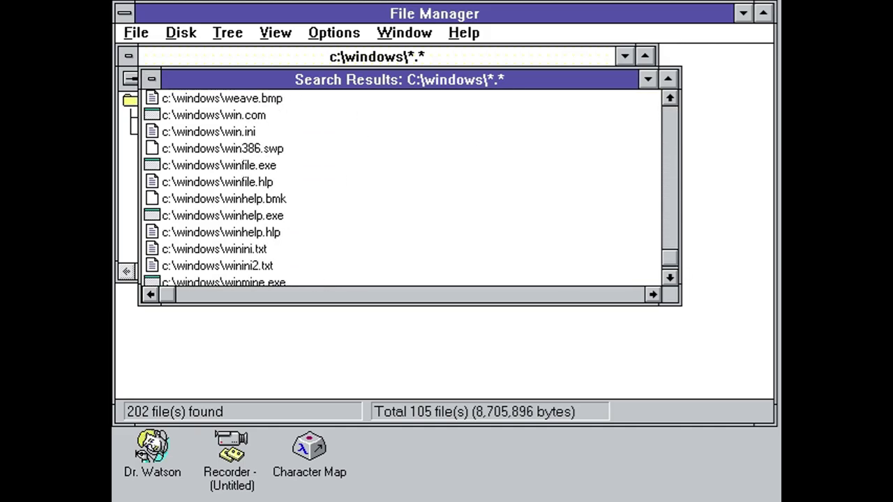
click(670, 277)
click(265, 296)
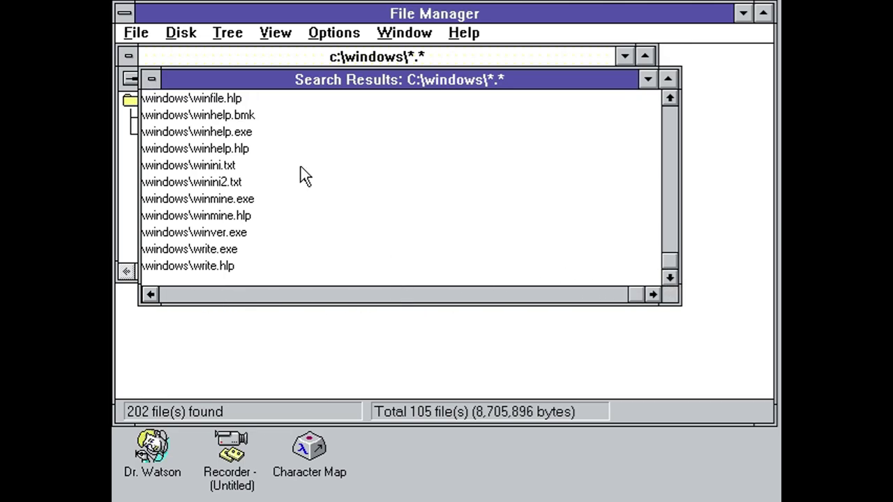
click(668, 137)
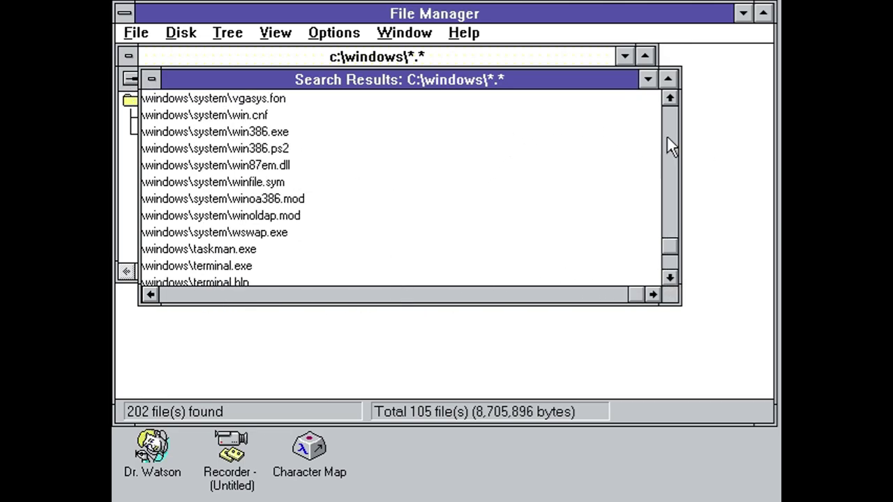
drag(669, 133, 671, 111)
click(161, 77)
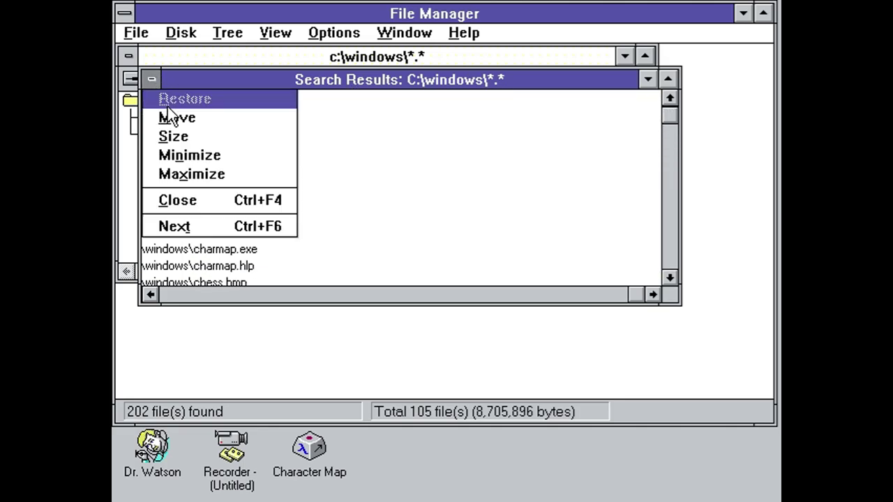
click(196, 196)
Select all files in the windows directory with the *.* pattern, deselect them again, and close the Select Files dialog.
click(138, 33)
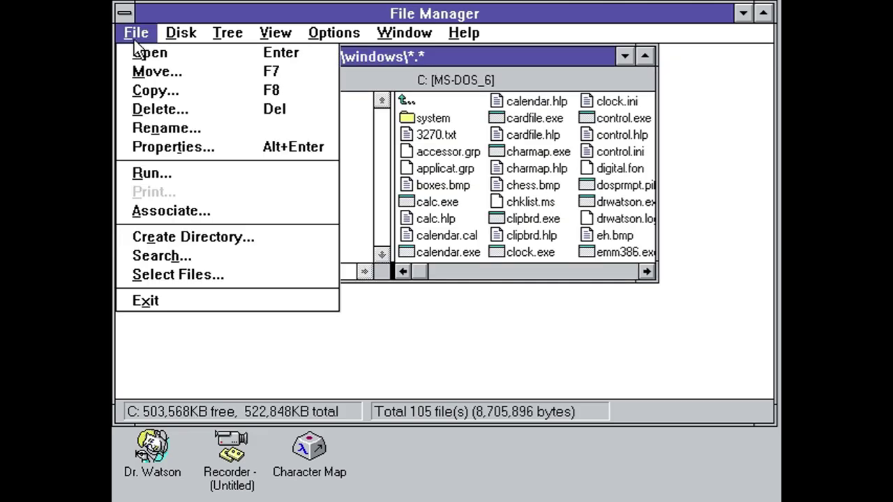
click(237, 276)
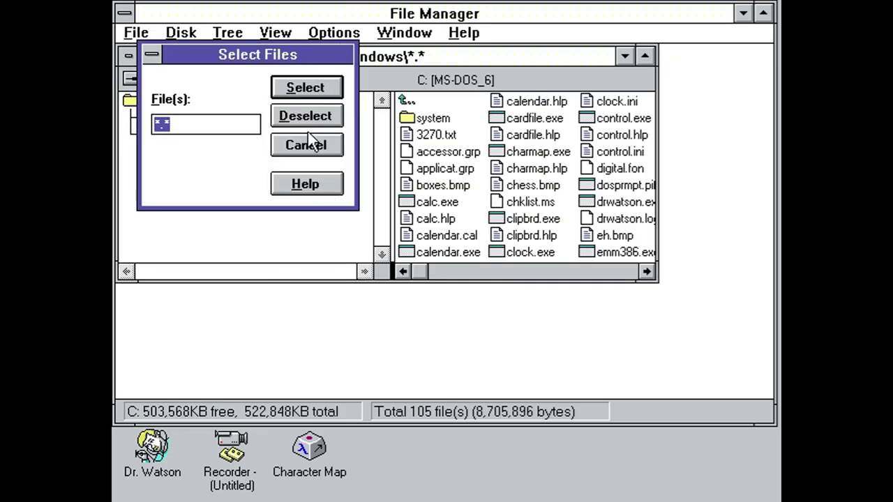
click(312, 96)
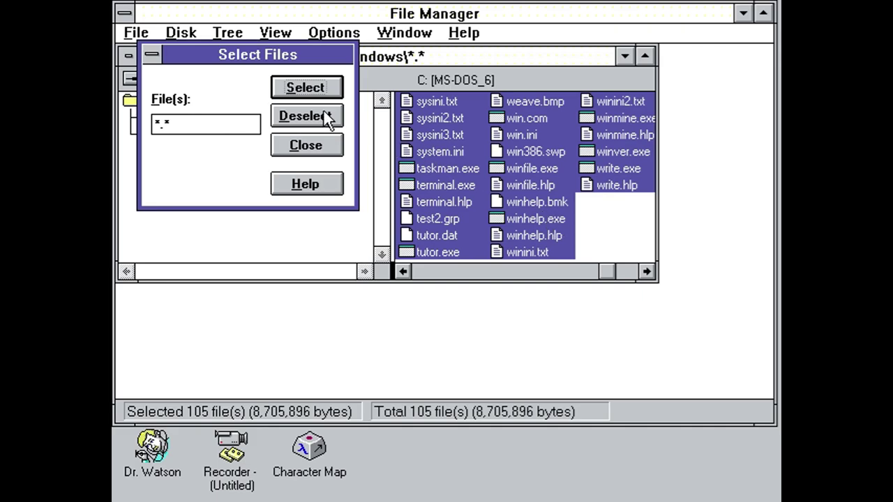
click(324, 114)
click(321, 148)
View the source and destination drive choices for Copy Disk, cancelling without copying.
click(181, 35)
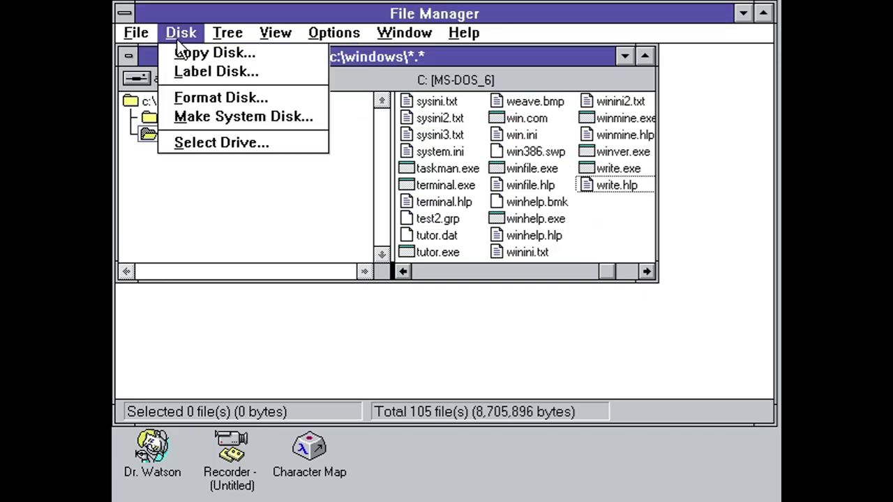
click(183, 53)
click(314, 123)
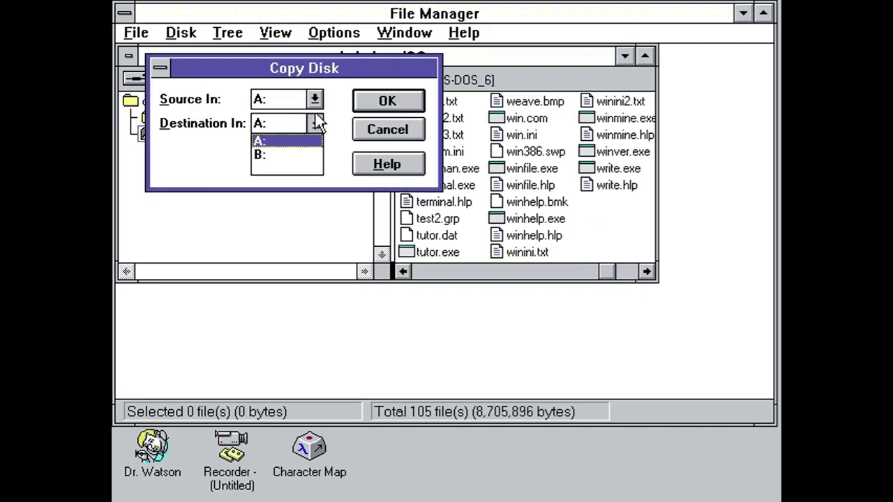
click(314, 100)
click(382, 131)
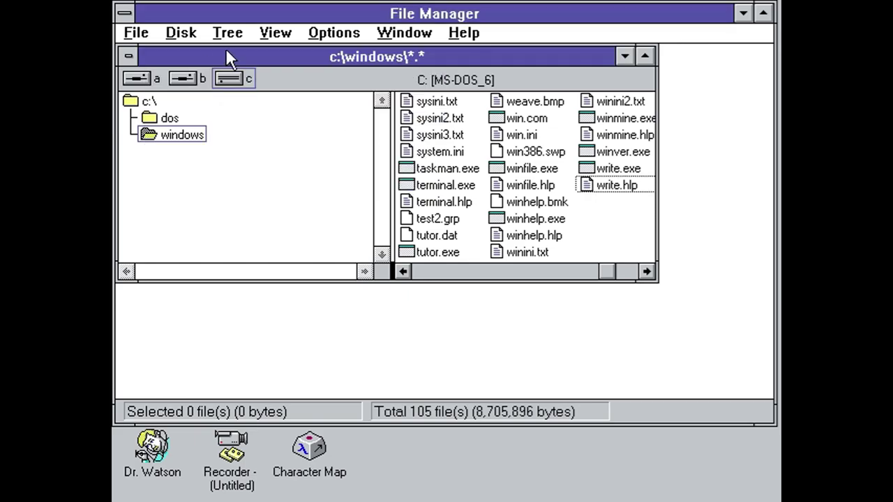
View the capacity and drive choices in the Format Disk dialog, cancelling without formatting.
click(180, 33)
click(213, 96)
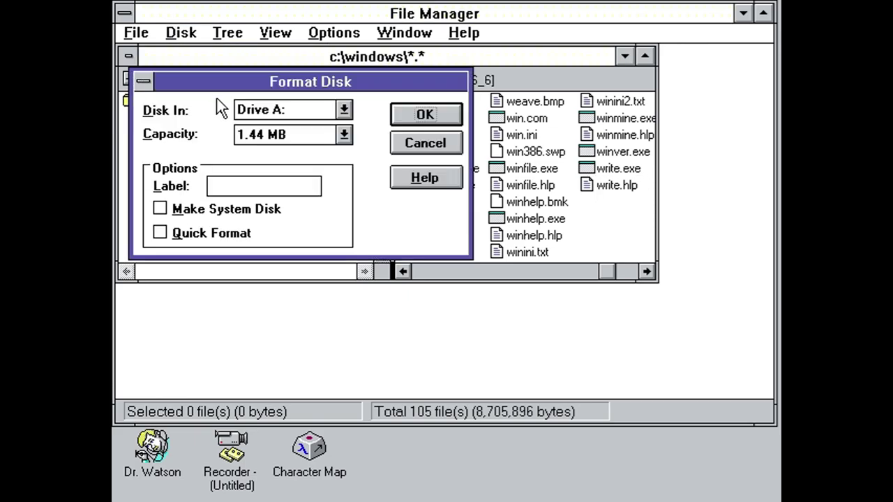
click(344, 134)
click(339, 134)
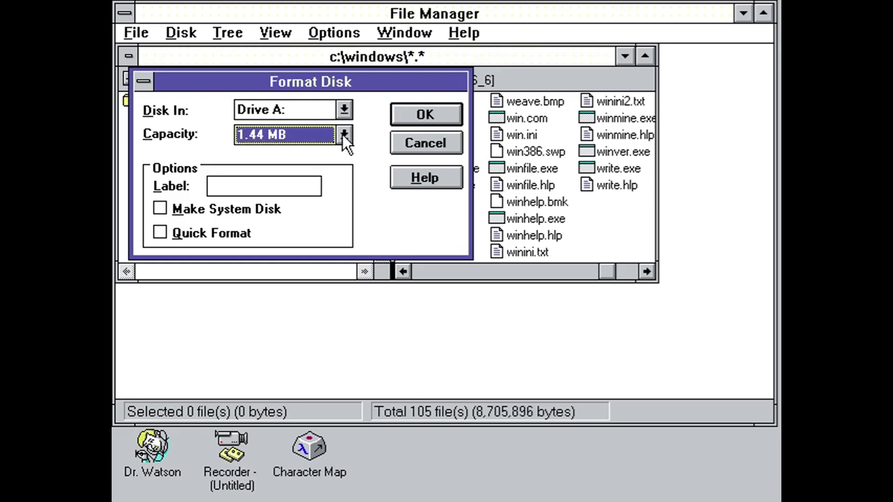
click(344, 109)
click(408, 143)
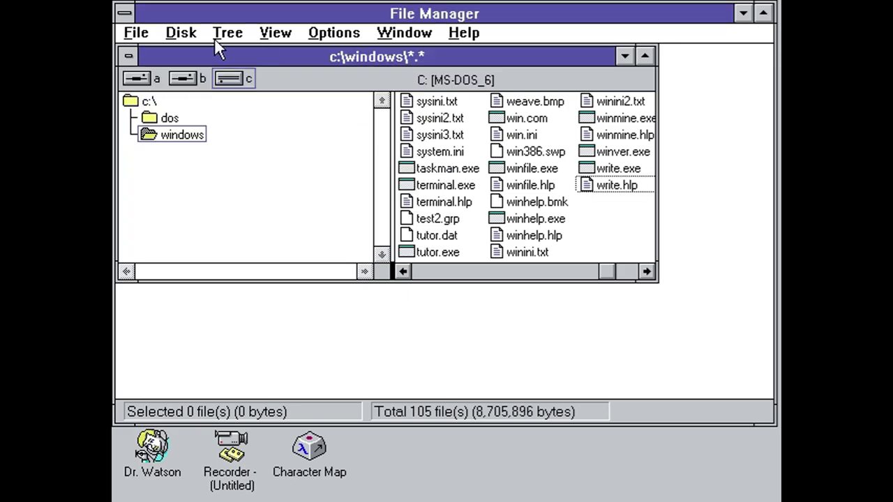
View the drive choices for Make System Disk and the Select Drive dialog, cancelling both.
click(183, 33)
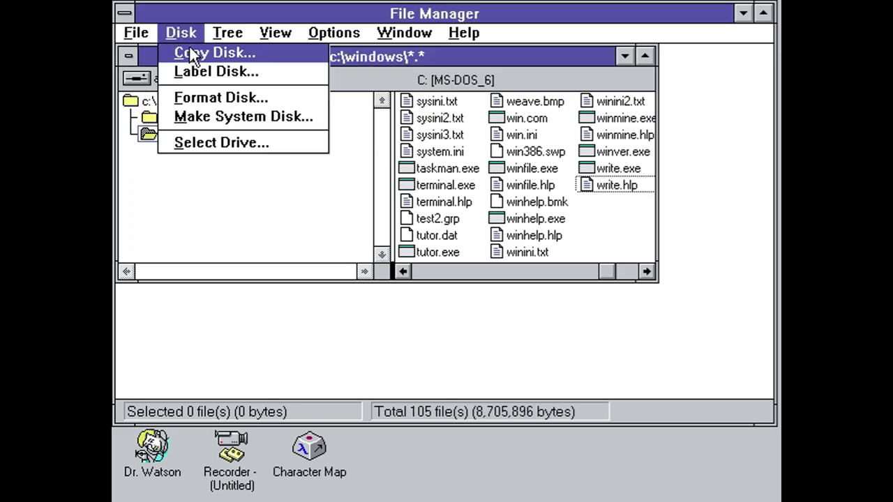
click(203, 123)
click(272, 98)
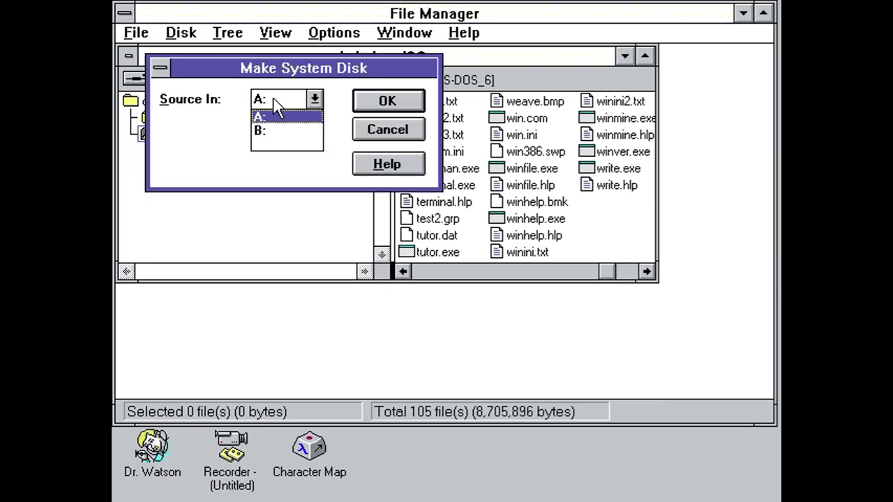
click(357, 130)
click(193, 34)
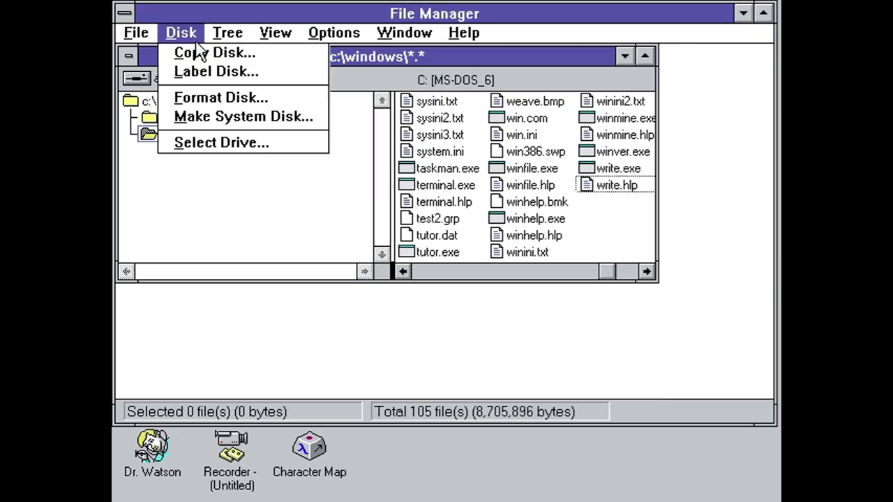
click(230, 141)
click(447, 157)
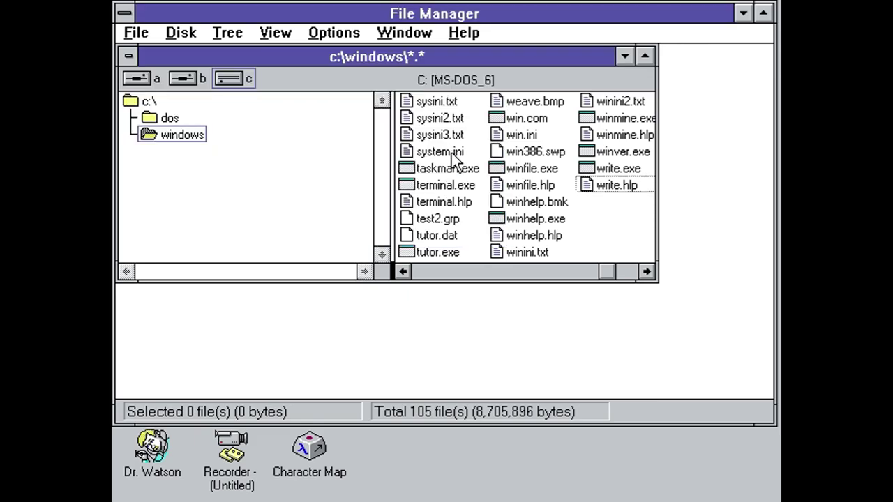
Expand the windows directory one level in the tree and collapse the branch again.
click(216, 33)
click(232, 51)
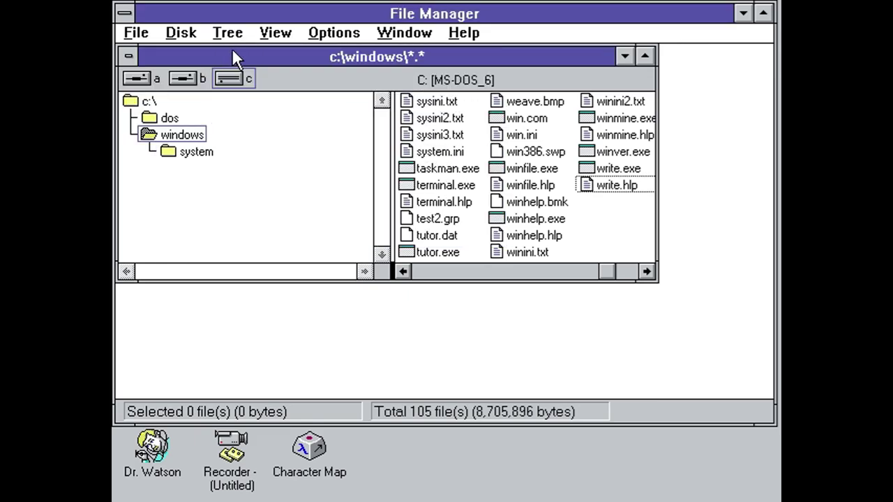
click(225, 32)
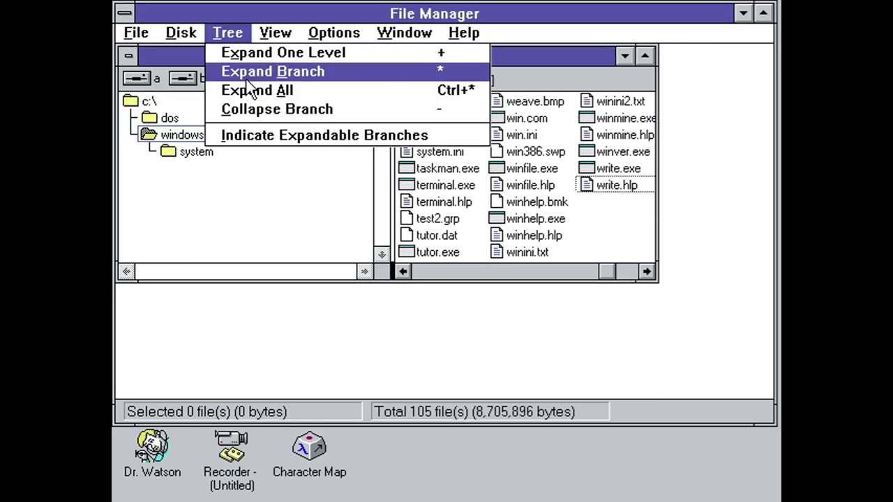
click(227, 43)
click(228, 33)
click(277, 109)
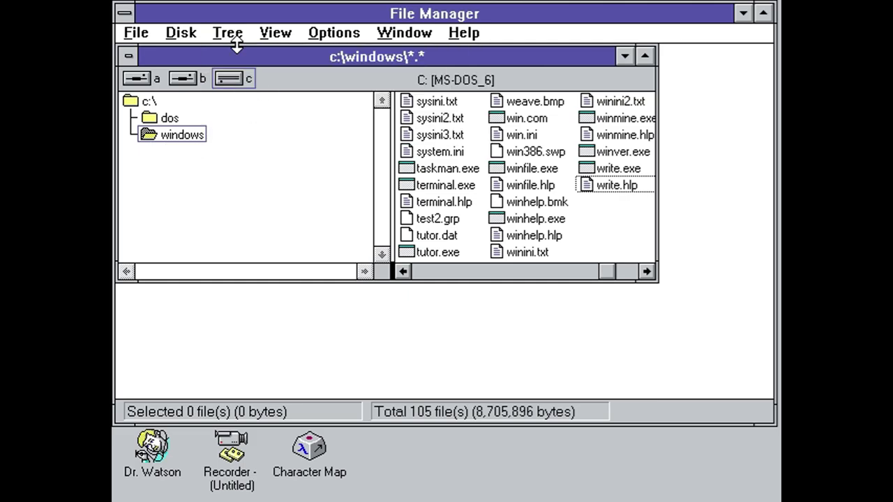
Turn on Indicate Expandable Branches for the directory tree.
click(227, 33)
click(263, 138)
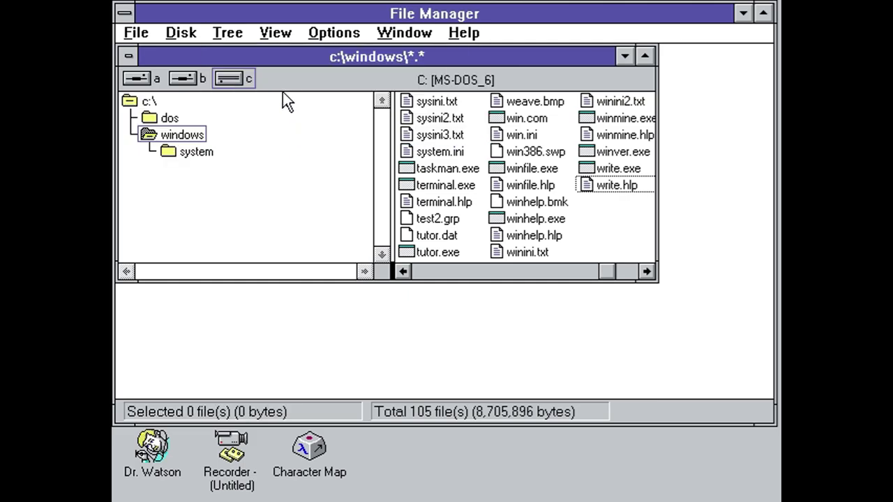
click(227, 33)
Show the directory window as Tree Only and as Directory Only, and return it to Tree and Directory.
click(275, 33)
click(287, 71)
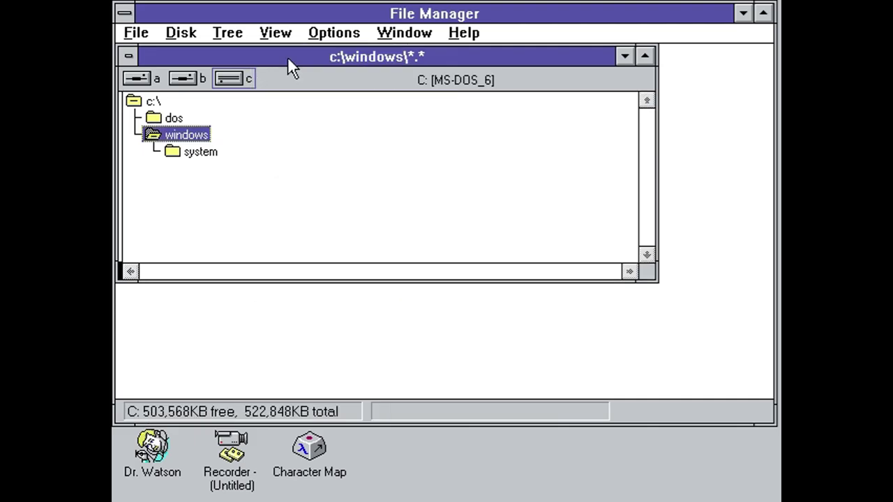
click(275, 33)
click(289, 87)
click(280, 35)
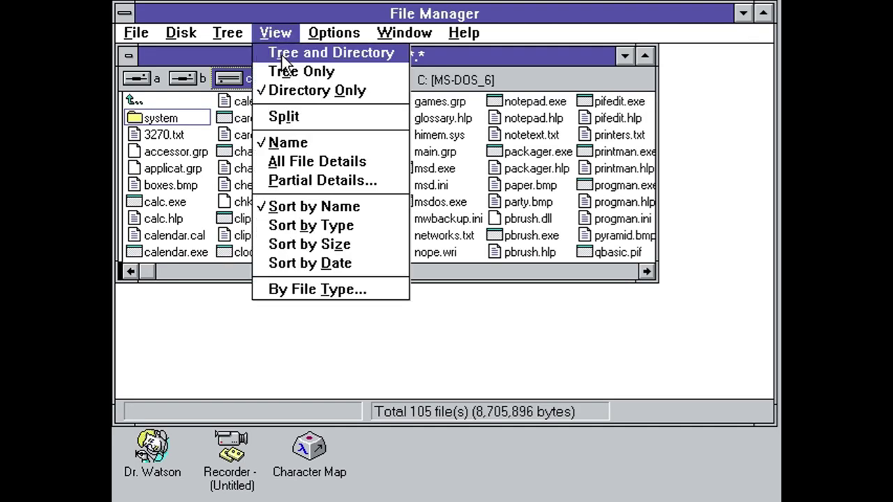
click(283, 59)
Move the split between the tree and directory panes to give the file list more width.
click(275, 33)
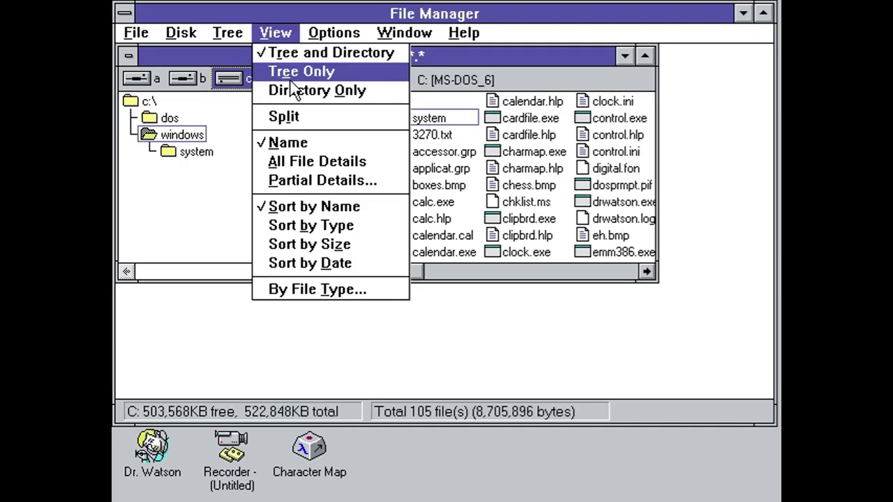
click(285, 116)
click(304, 135)
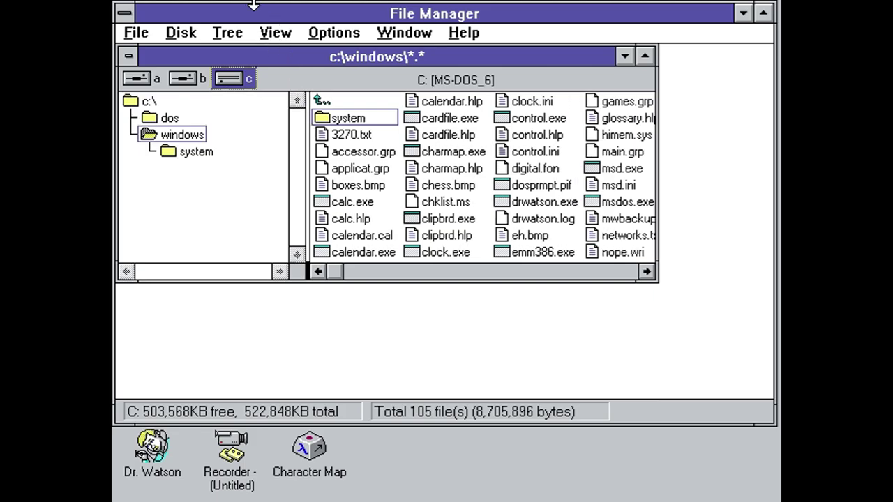
Switch the windows directory's file list from names only to All File Details.
click(273, 32)
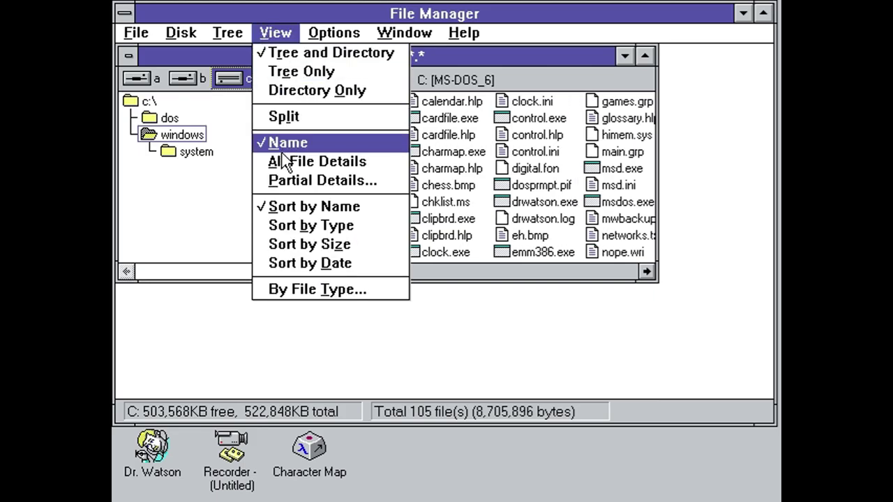
click(284, 142)
click(275, 32)
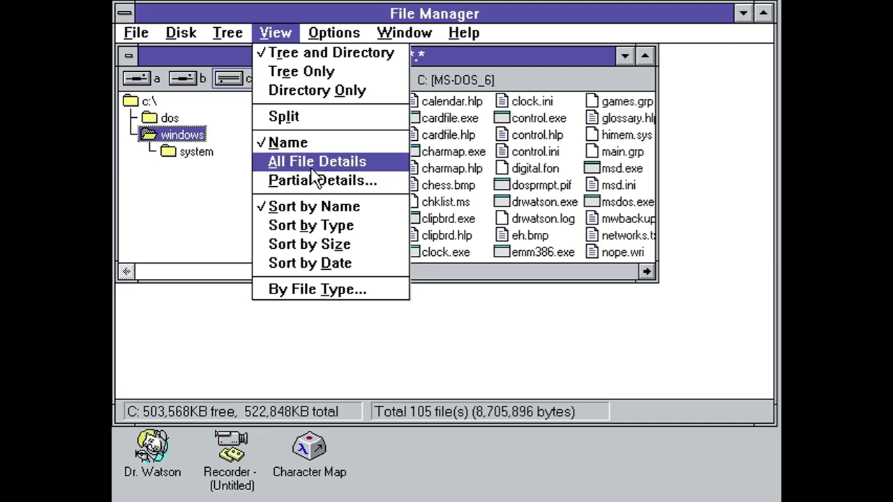
click(312, 164)
Check the Partial Details options without changing them, and maximize the c:\windows directory window.
click(269, 36)
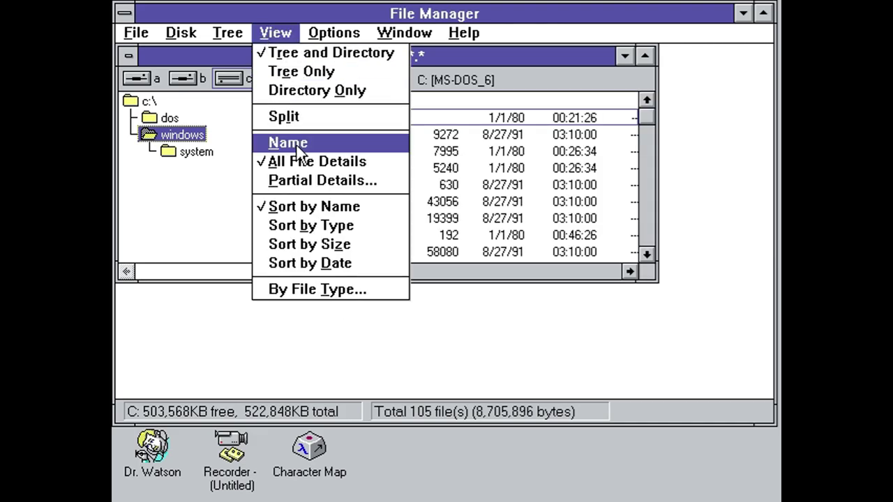
click(308, 176)
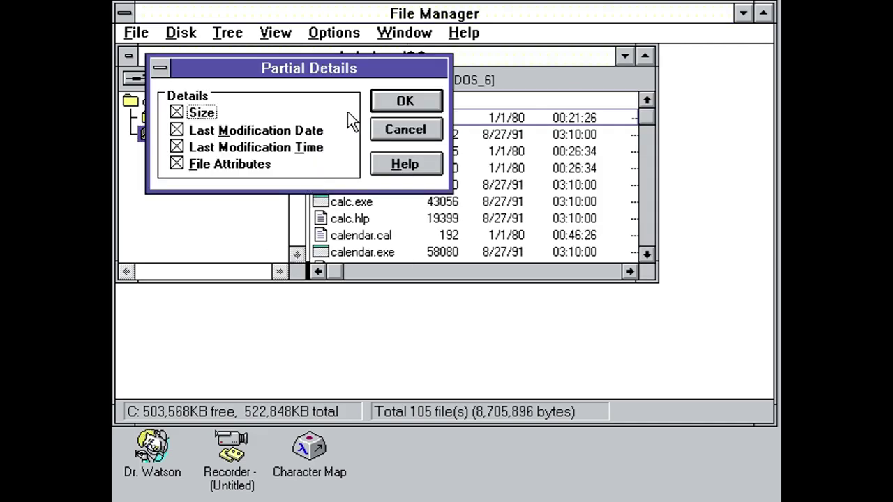
click(377, 124)
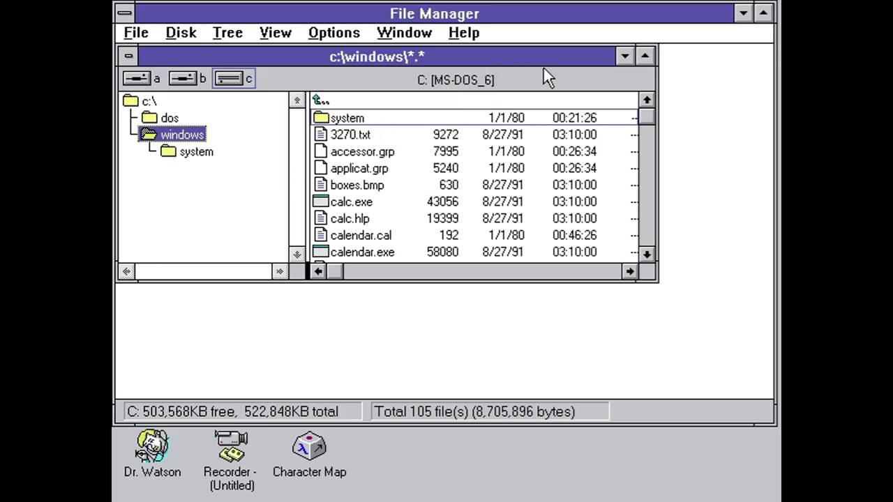
double_click(533, 50)
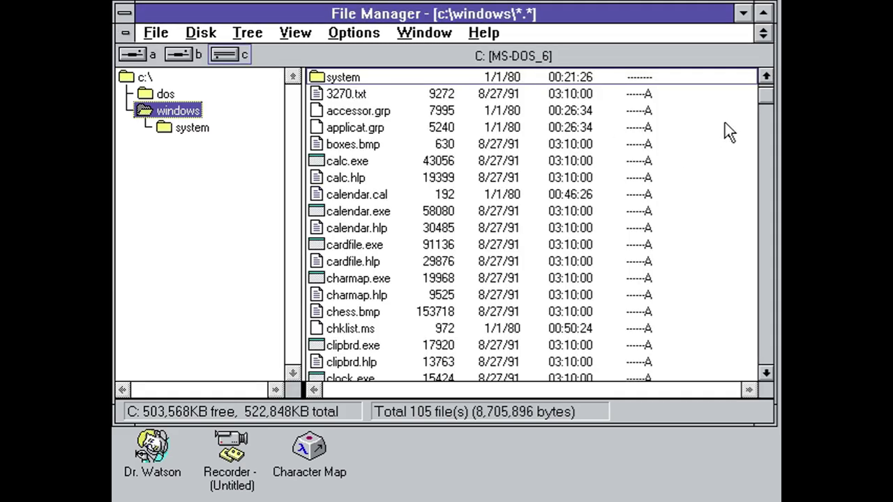
mouse_move(763, 111)
mouse_down()
mouse_move(765, 380)
mouse_move(745, 120)
mouse_move(766, 335)
mouse_move(766, 182)
mouse_move(750, 109)
mouse_up()
View the About File Manager information and close it.
click(344, 32)
click(425, 33)
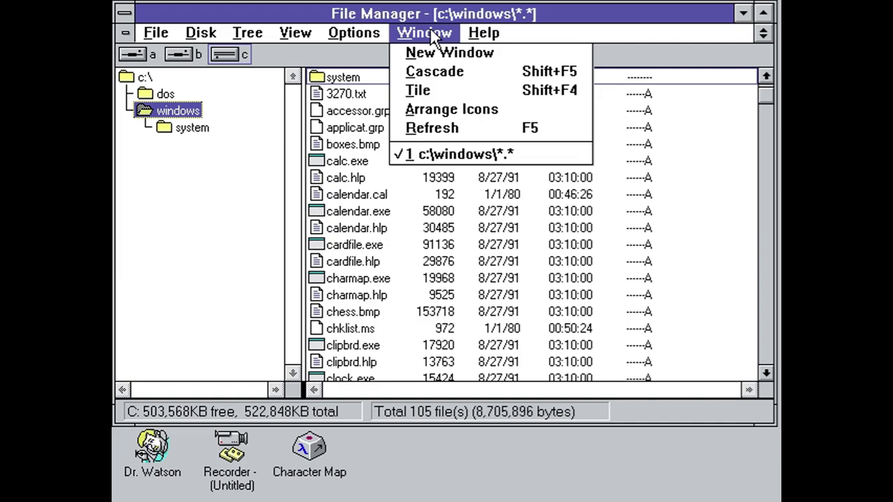
mouse_move(469, 27)
click(514, 117)
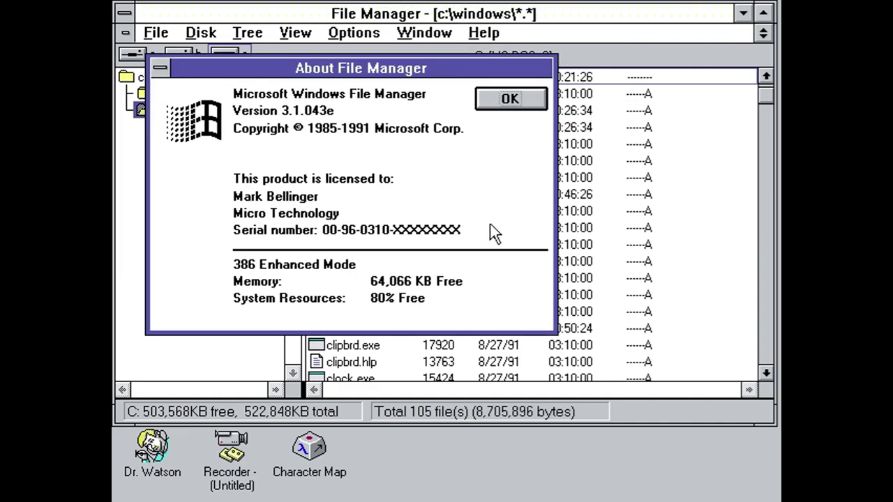
click(497, 90)
Examine the By File Type filter options for the directory view and cancel without changes.
click(483, 33)
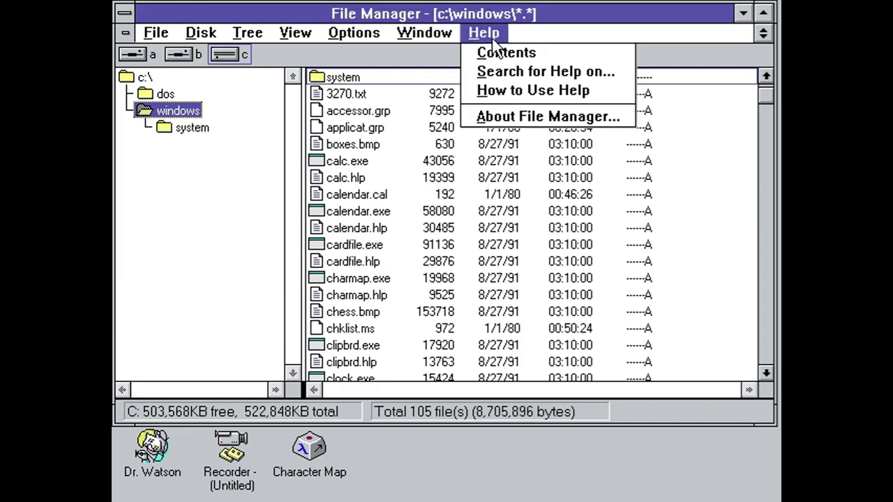
mouse_move(353, 36)
mouse_move(295, 32)
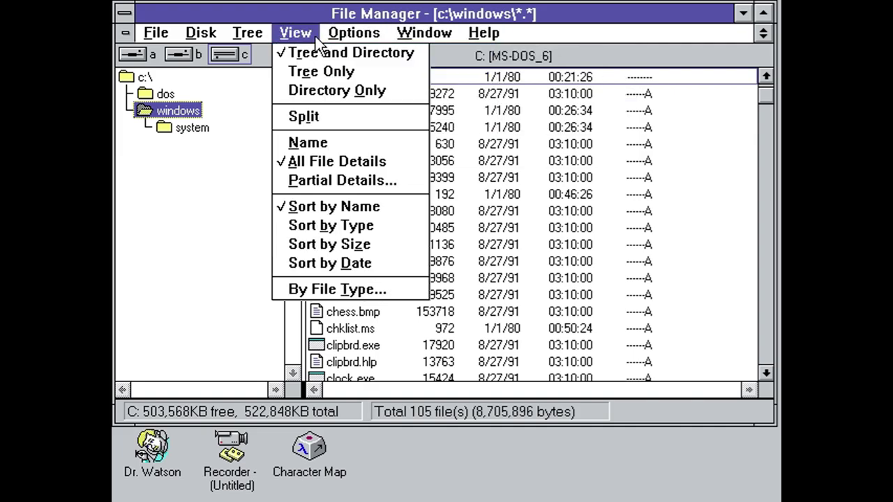
click(329, 288)
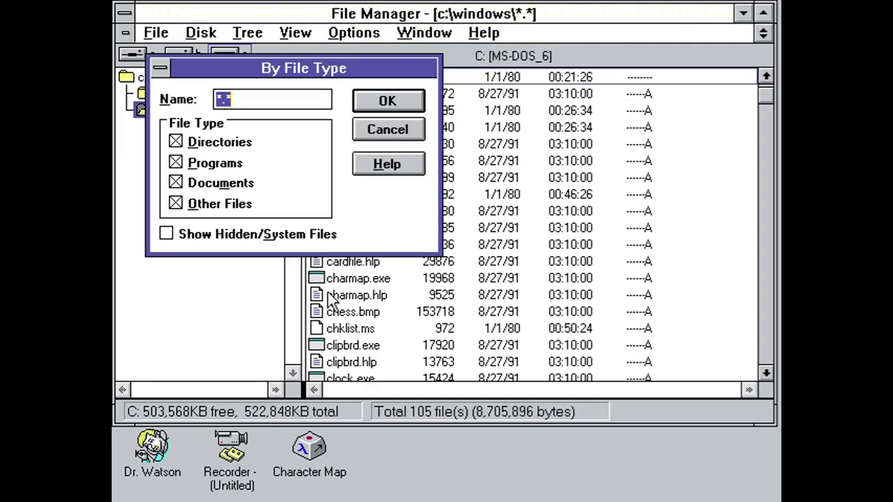
click(360, 137)
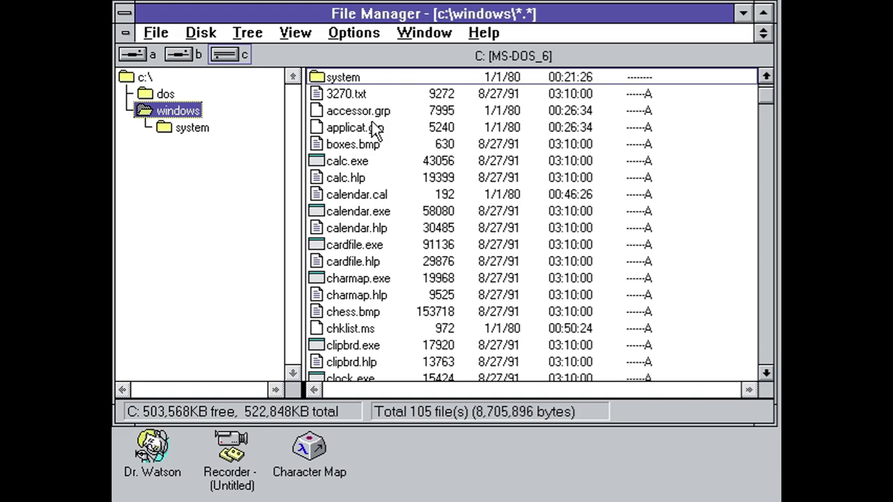
List the windows directory by Name only and maximize the File Manager window.
click(347, 33)
mouse_move(295, 32)
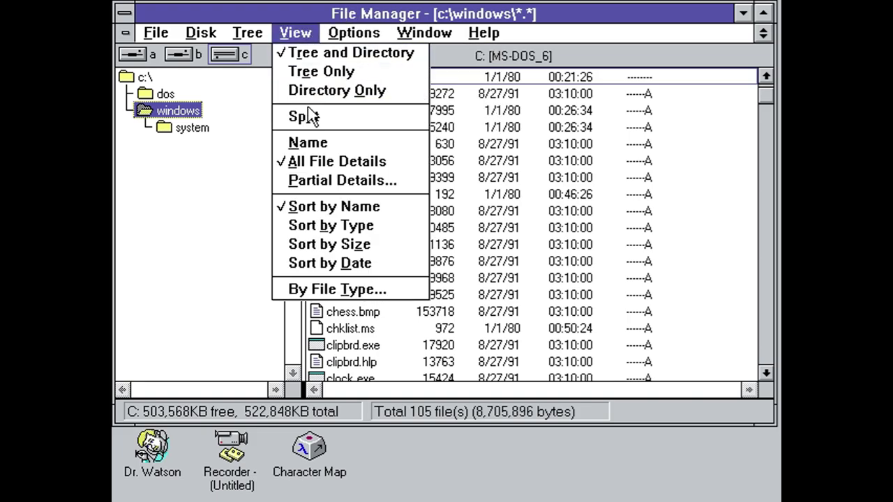
click(314, 149)
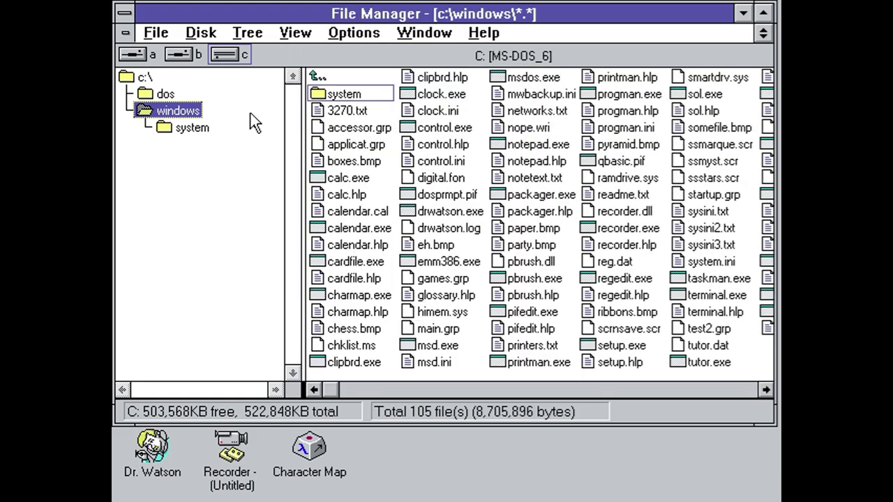
double_click(210, 11)
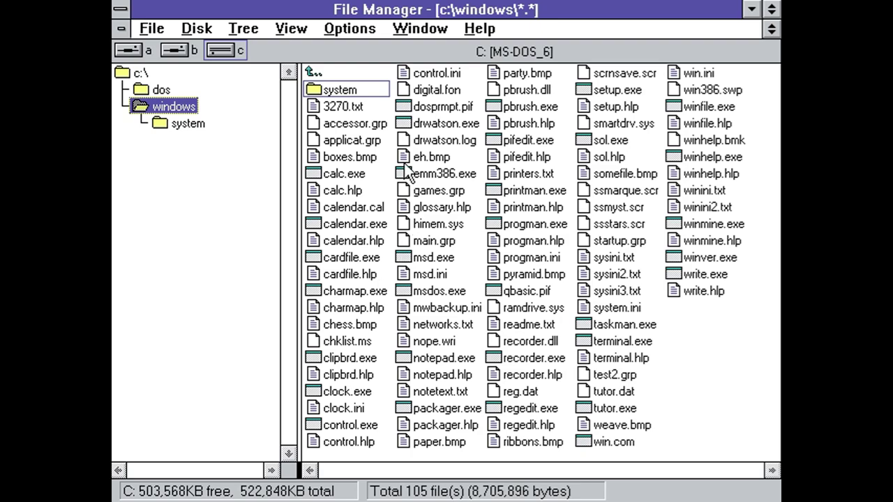
Start a DOS prompt from dosprmpt.pif and run the win command in it.
double_click(424, 110)
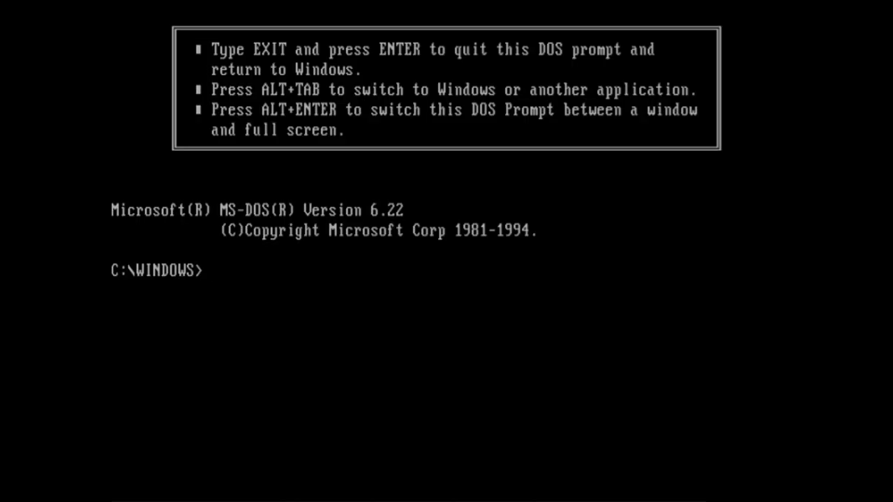
text(win)
key(Return)
Exit the DOS prompt to return to File Manager.
text(4exit)
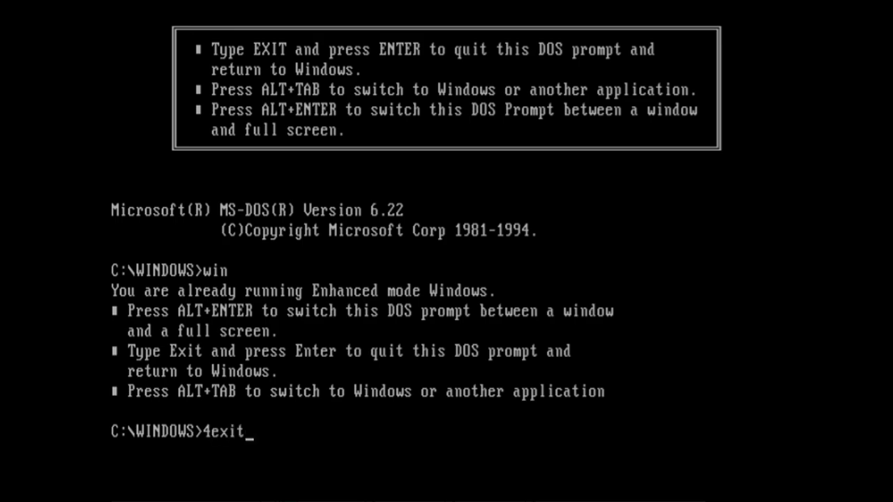
key(Return)
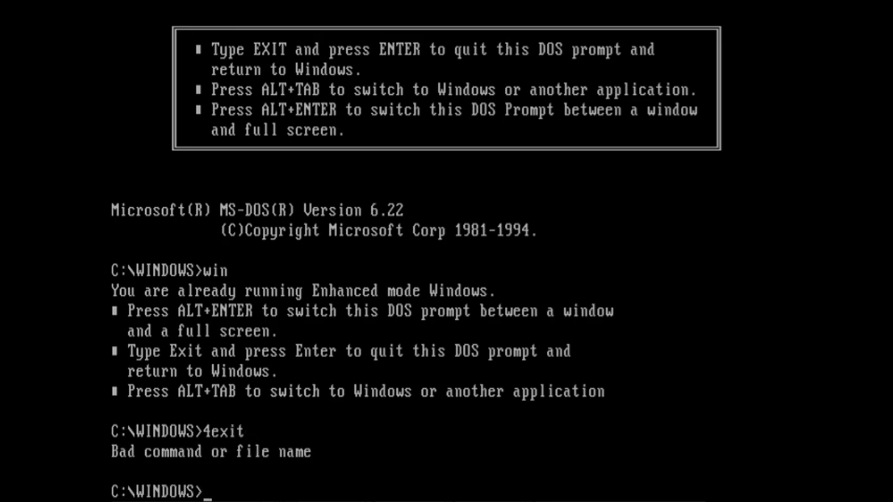
key(Return)
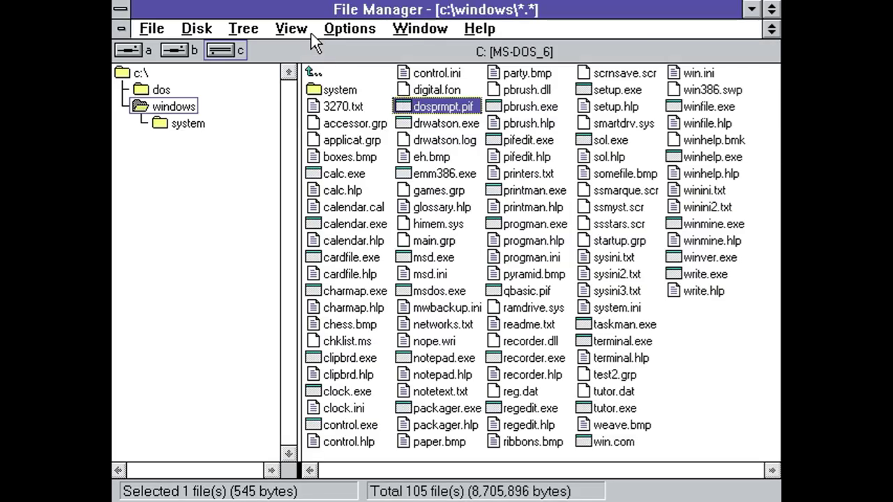
Launch PIF Editor from pifedit.exe, examine its Advanced Options without changing them, and close the editor.
click(527, 142)
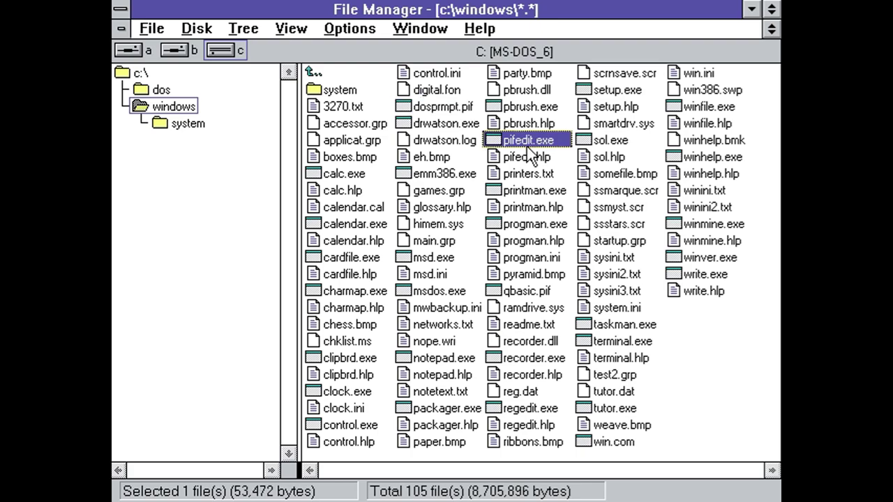
double_click(526, 146)
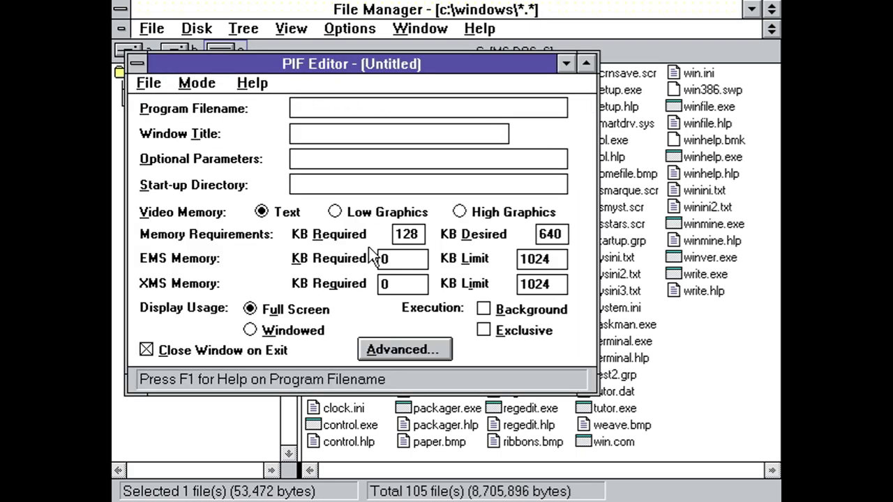
click(417, 347)
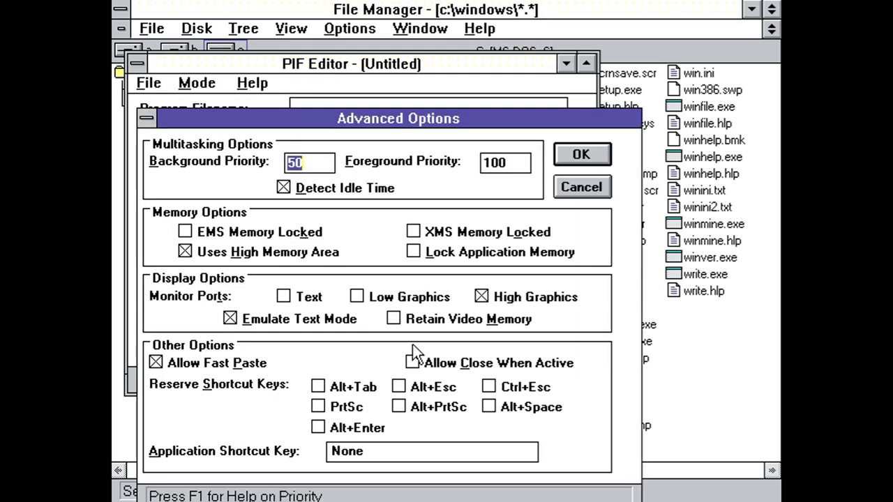
click(582, 187)
click(138, 62)
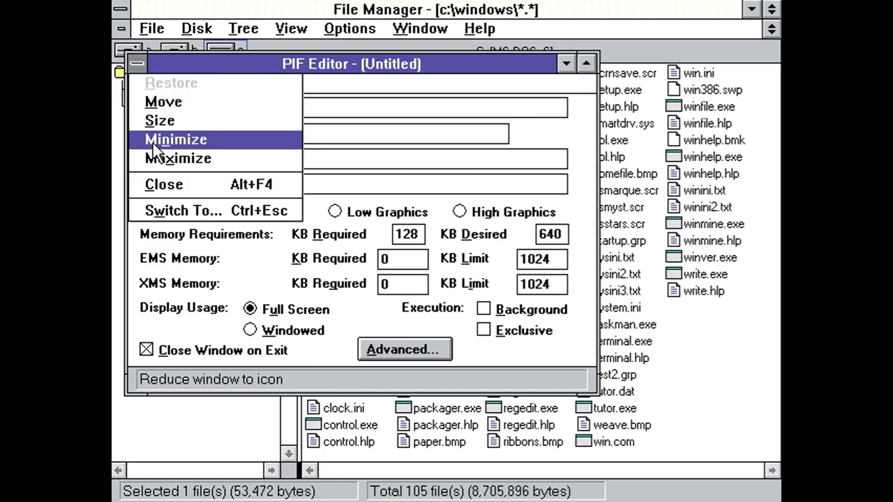
click(159, 180)
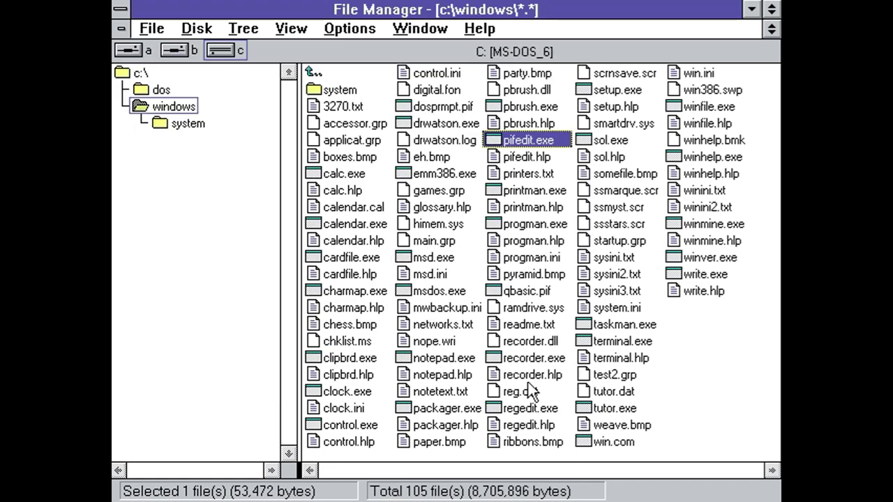
Close File Manager and open the Color settings in Control Panel.
click(121, 10)
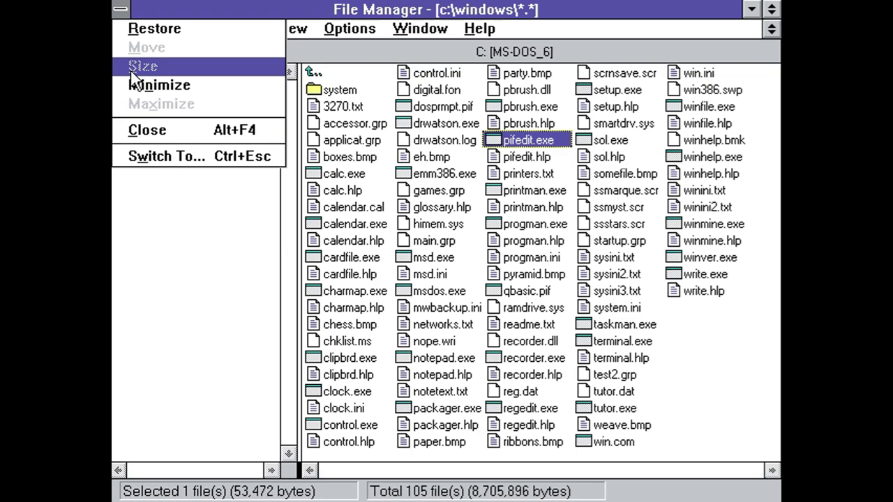
click(146, 130)
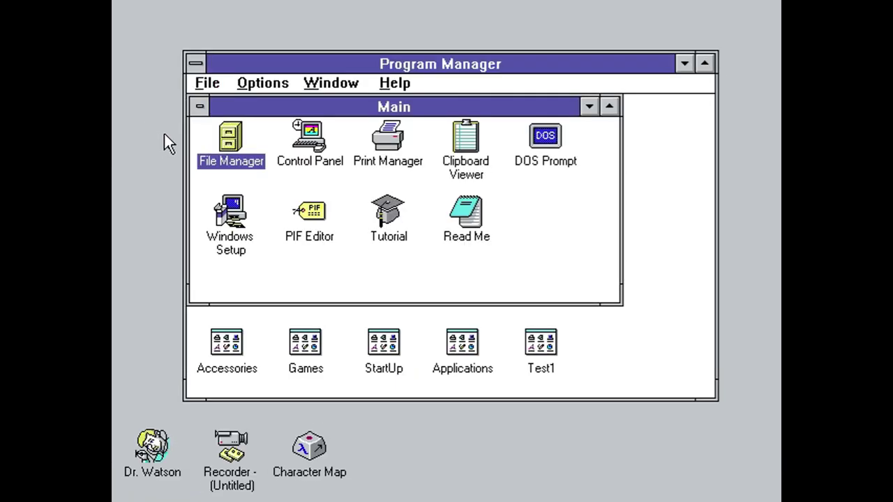
double_click(299, 150)
double_click(216, 125)
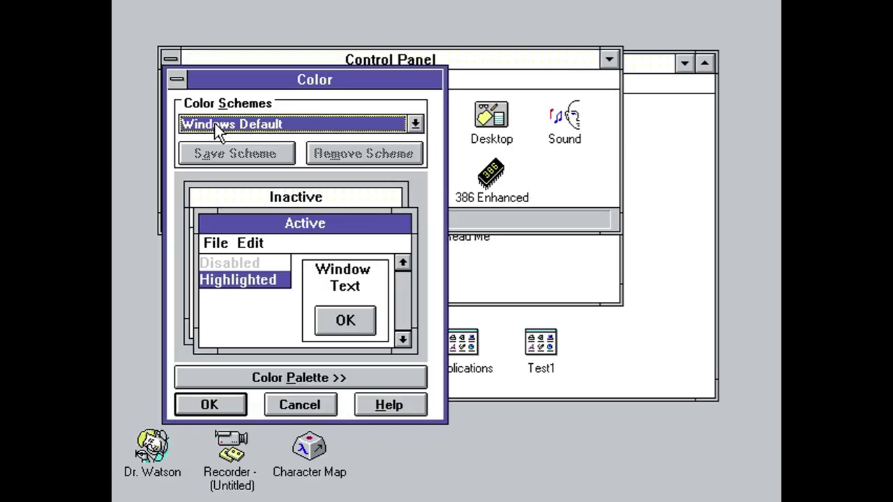
Expand the color palette and choose Button Highlight as the screen element.
click(214, 124)
click(215, 124)
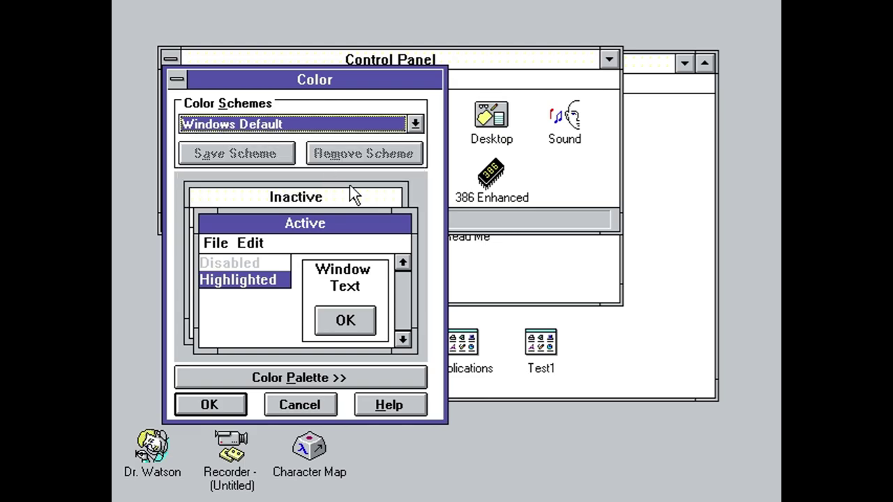
click(254, 377)
click(528, 124)
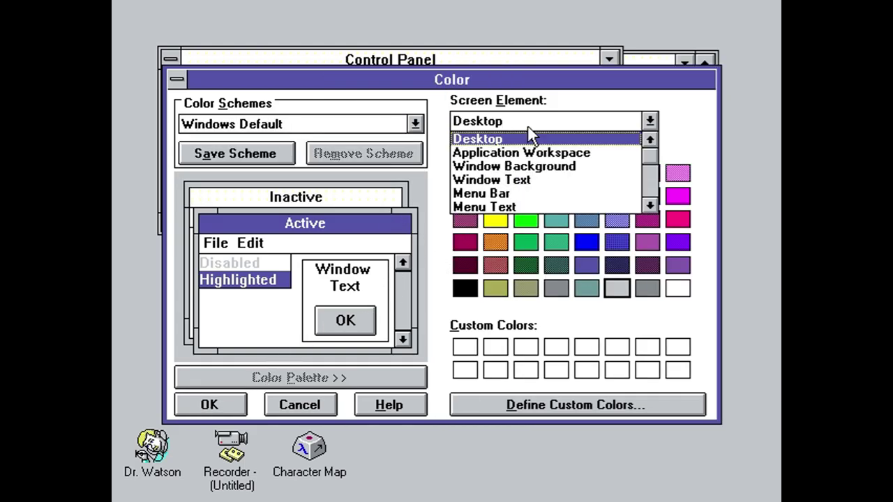
click(651, 206)
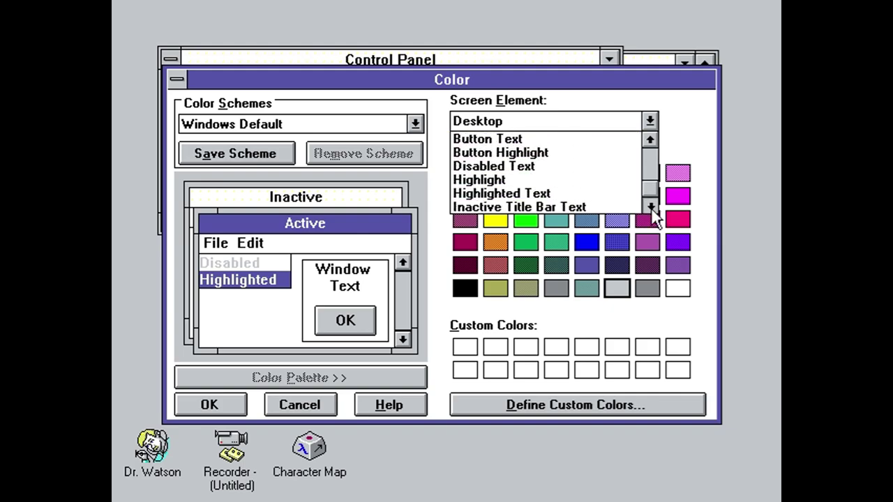
click(556, 157)
click(324, 406)
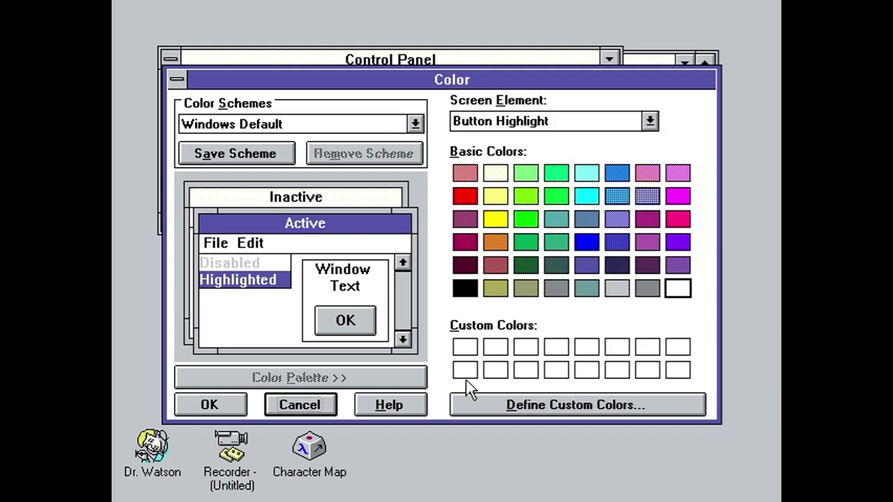
Open the Custom Color Selector and close it without adding a color.
click(481, 404)
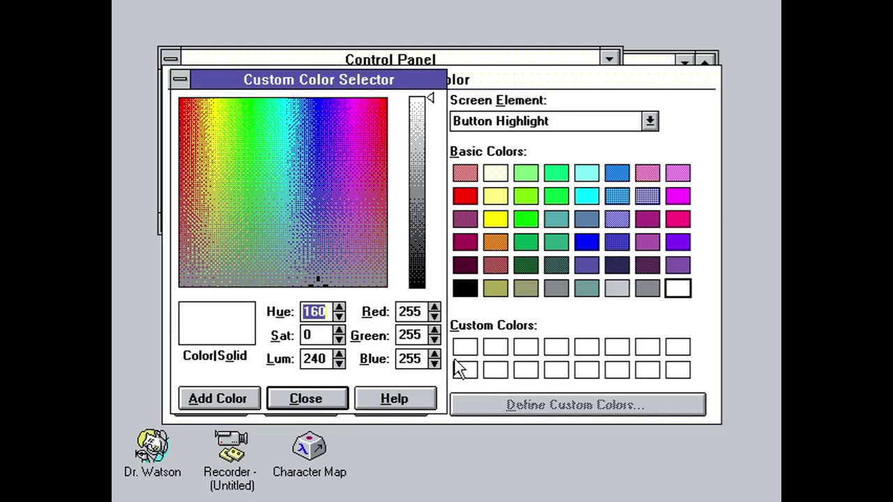
click(327, 394)
drag(326, 408, 339, 158)
Browse the color schemes through Cinnamon and Monochrome to Wingtips, and cancel the Color settings without applying one.
click(338, 118)
click(339, 120)
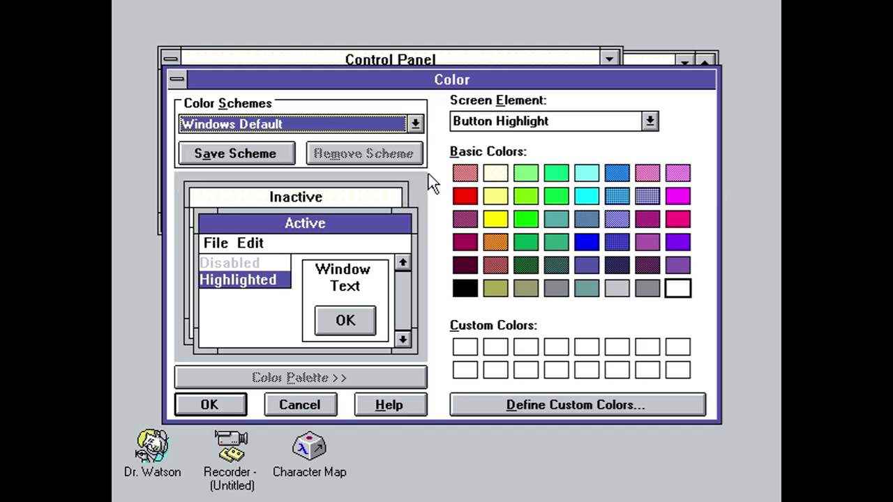
key(Home)
key(Down)
key(Down)
key(Down)
key(Down)
key(Down)
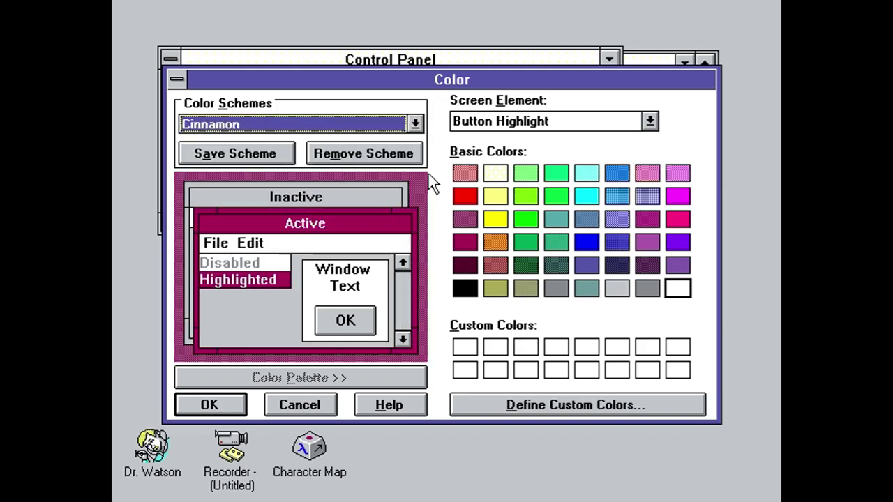
key(Down)
key(Down)
key(Down)
key(Down)
key(Down)
key(Down)
key(Down)
key(Down)
key(Down)
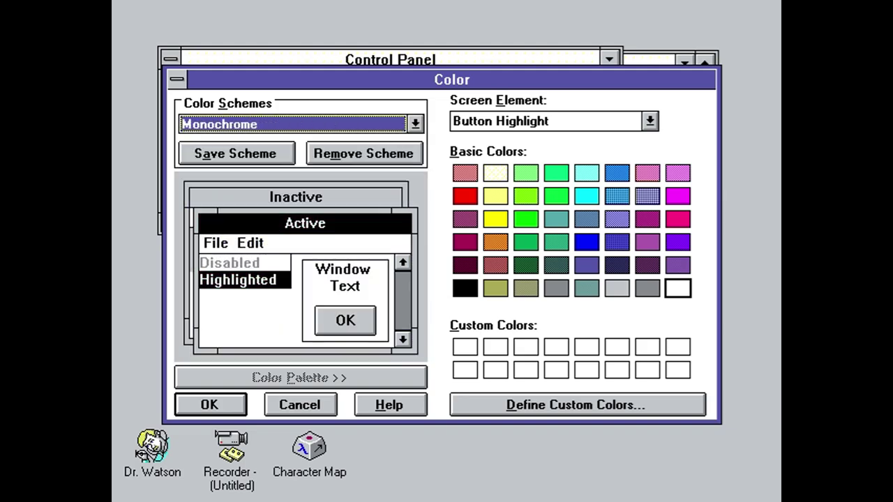
key(Down)
key(Down)
key(Down)
key(Down)
key(Down)
key(Down)
key(Down)
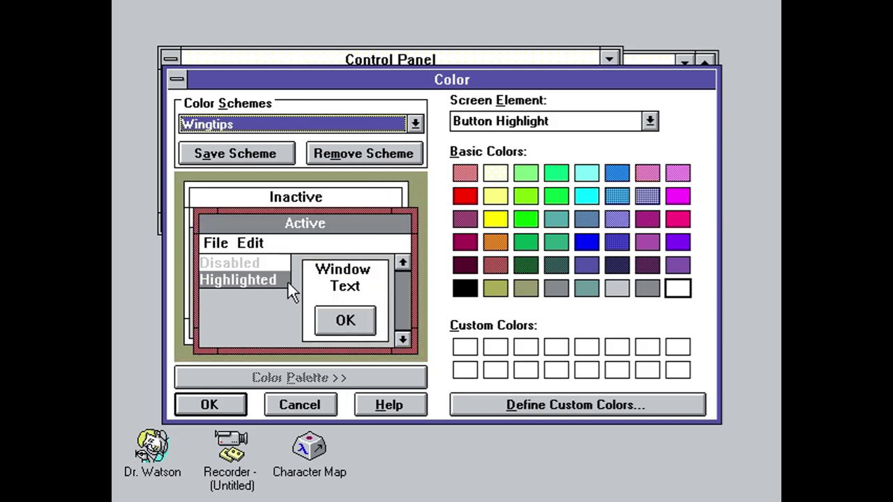
key(alt+s)
click(556, 308)
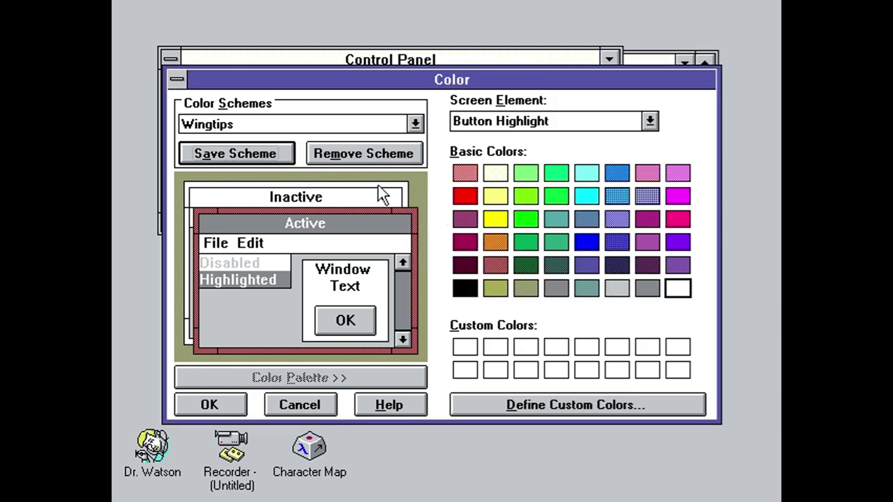
click(305, 401)
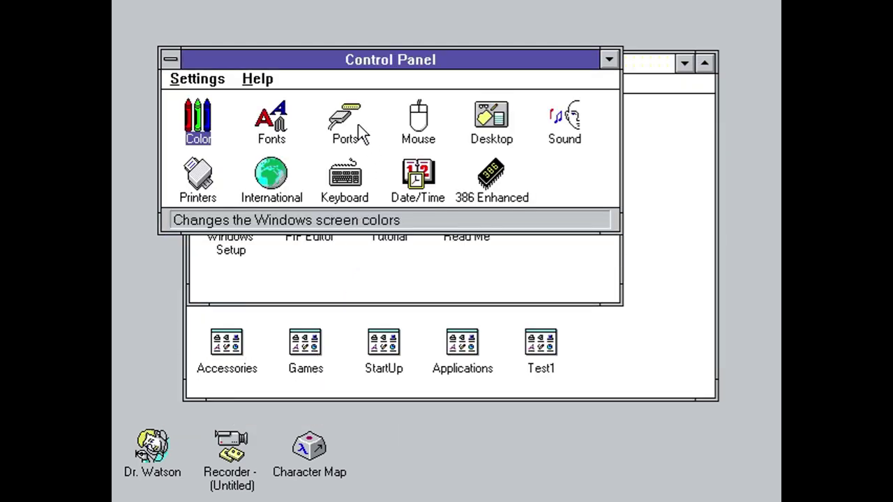
Reopen the Color settings from Control Panel and close them without changes.
click(249, 119)
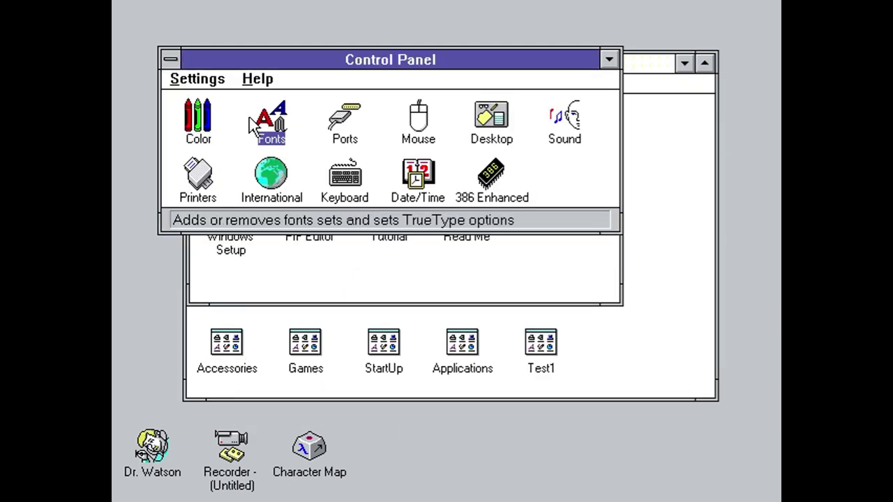
click(204, 77)
click(203, 98)
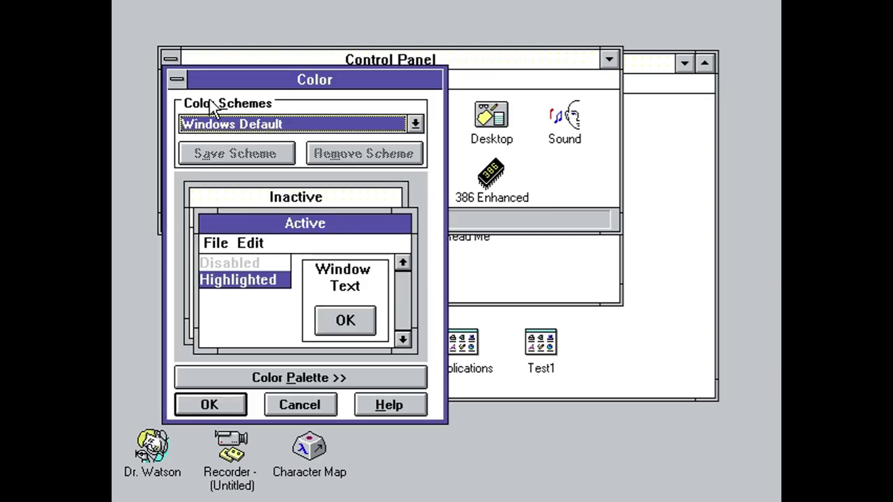
click(300, 404)
click(203, 78)
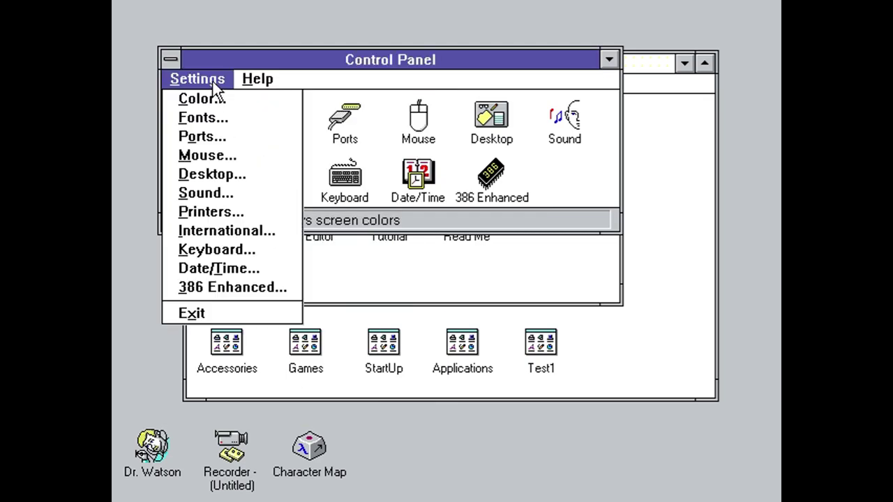
click(295, 88)
Open the Fonts settings, look through the installed fonts, and view the TrueType options without changing them.
double_click(283, 118)
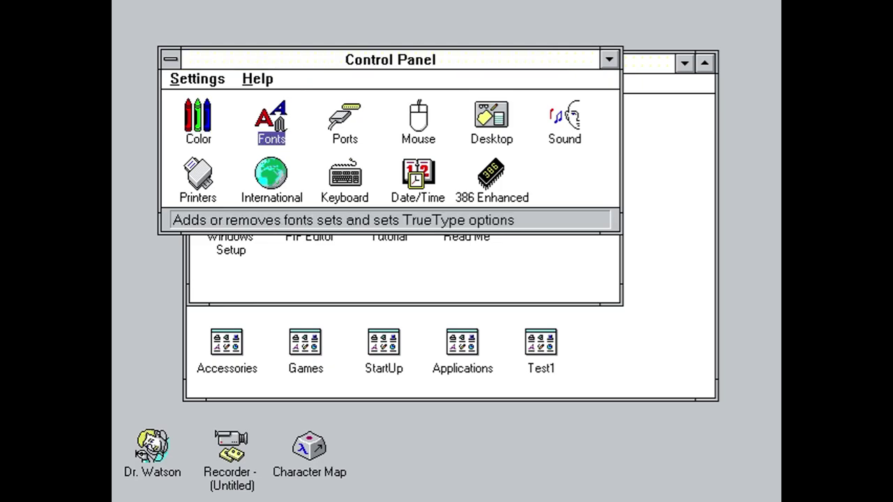
click(506, 203)
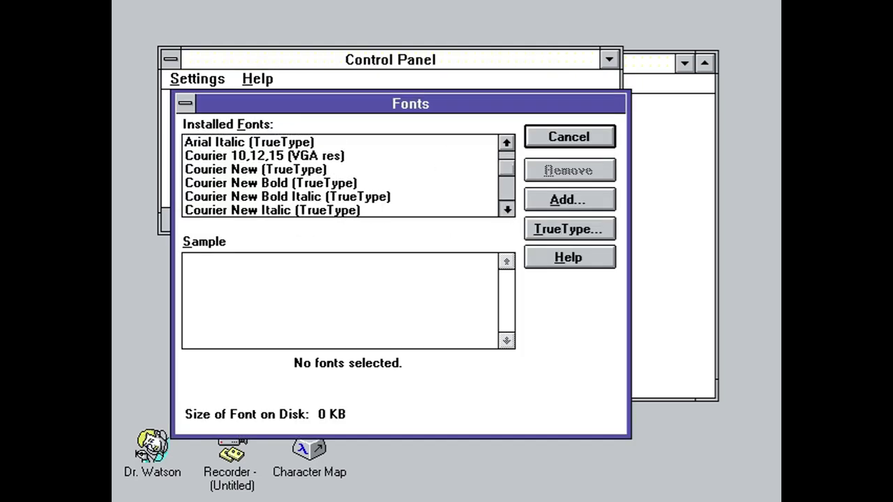
click(528, 228)
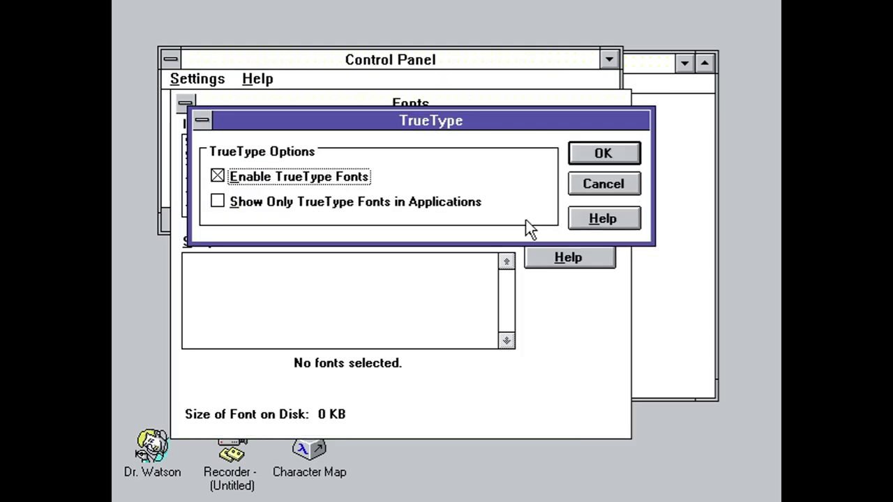
click(570, 190)
View the Add Fonts dialog and its drive choices, and close the Fonts settings without adding any font.
click(571, 198)
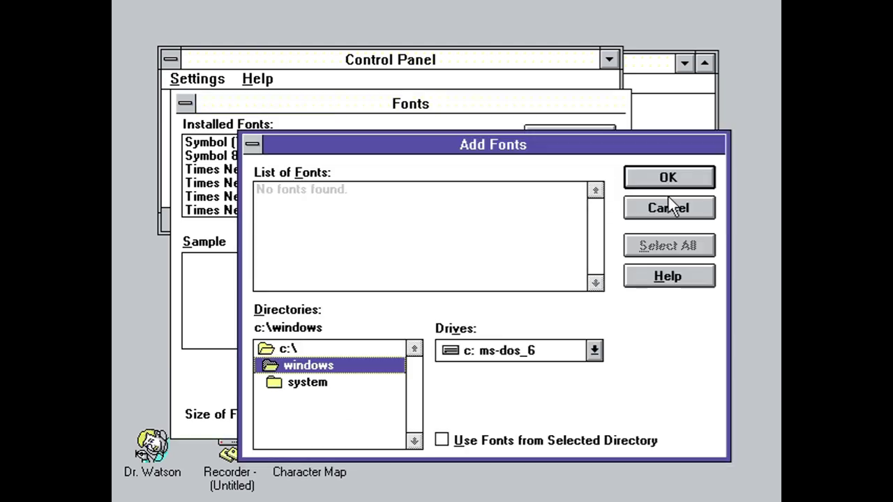
click(592, 349)
click(579, 353)
click(677, 214)
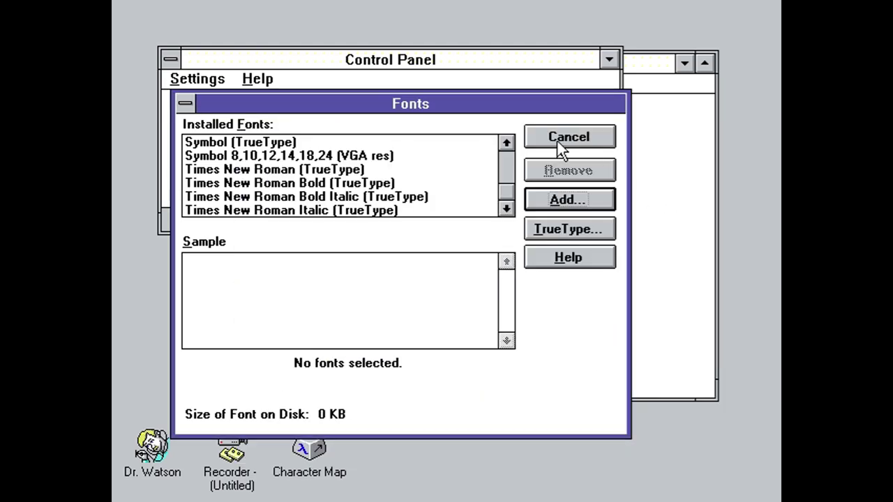
click(558, 139)
Open the Ports settings and view the communication settings for COM1.
double_click(350, 123)
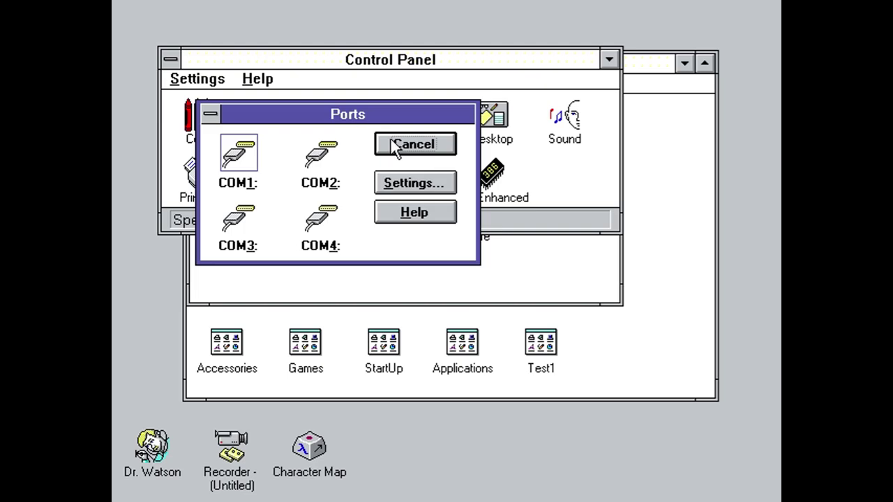
click(384, 183)
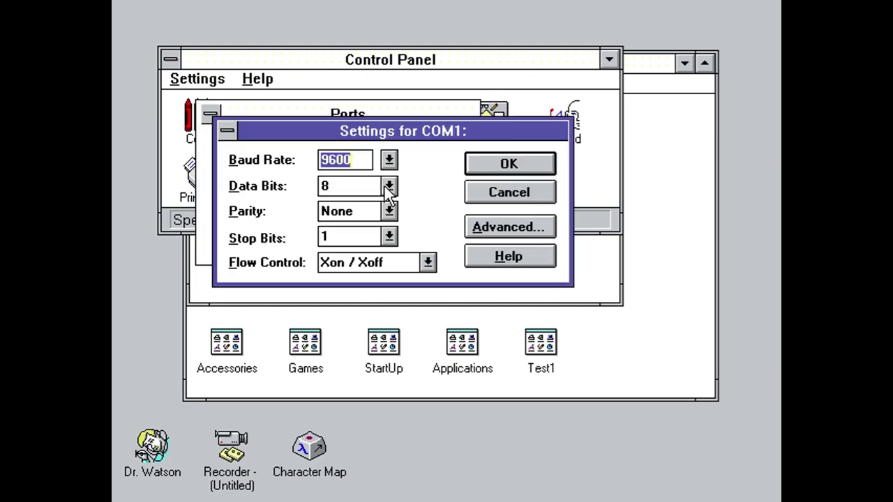
click(509, 193)
click(444, 183)
Examine the COM1 flow control, data bits and baud rate options, and close the dialog with the values unchanged.
click(381, 268)
click(381, 268)
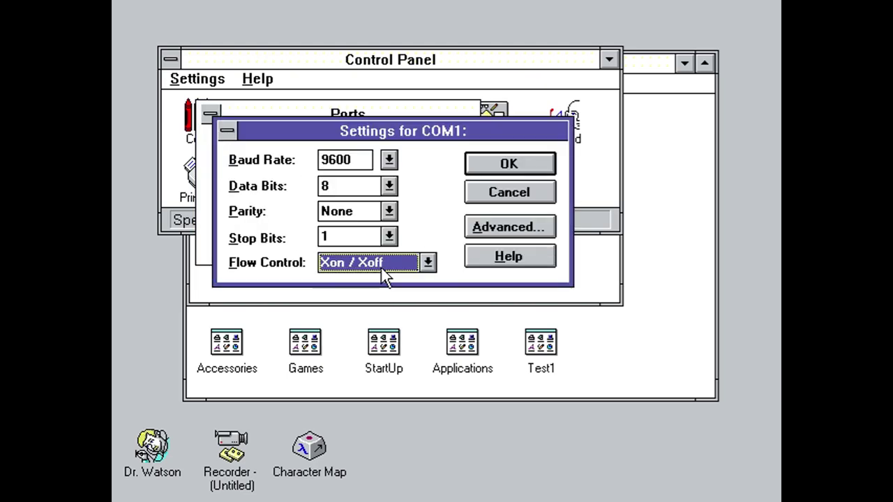
click(368, 234)
click(389, 186)
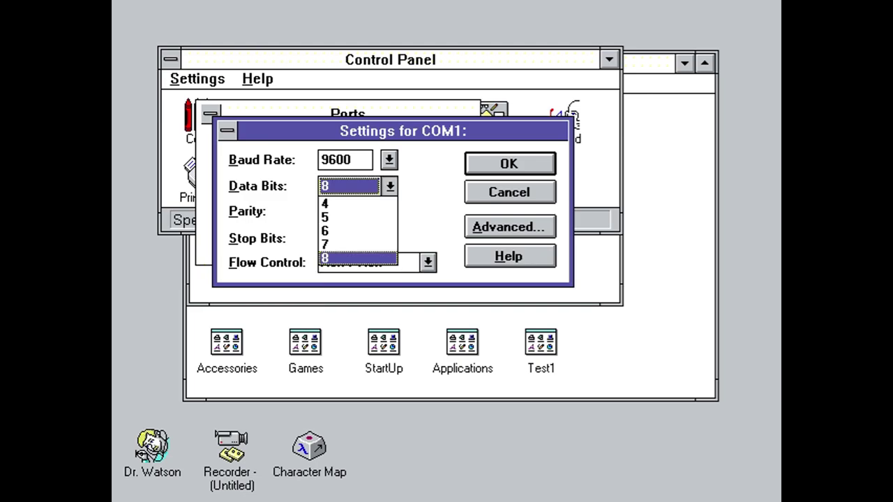
click(367, 198)
key(Tab)
click(359, 160)
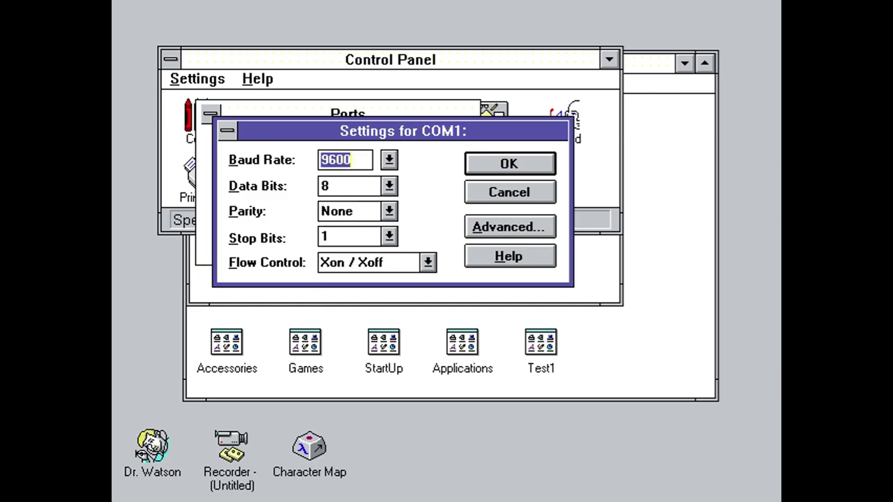
click(486, 172)
click(444, 183)
click(466, 169)
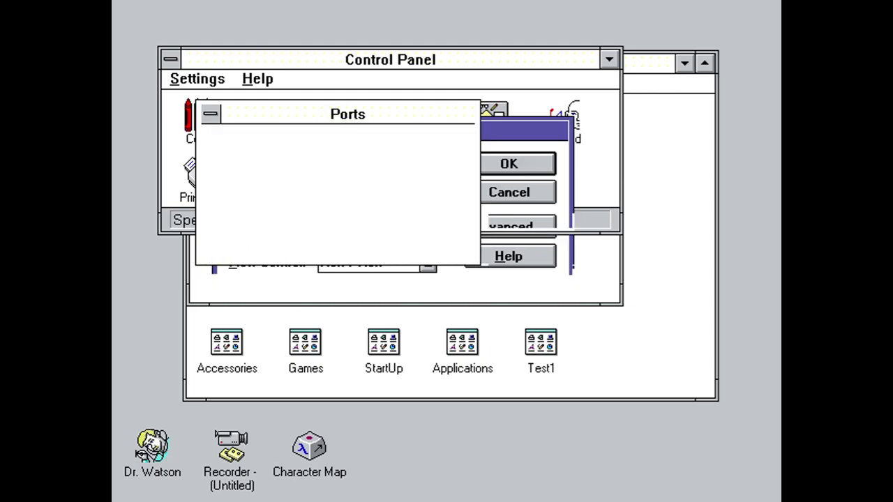
View the settings for COM2, COM3 and COM4 without changing them, and close the Ports settings.
double_click(328, 159)
click(510, 194)
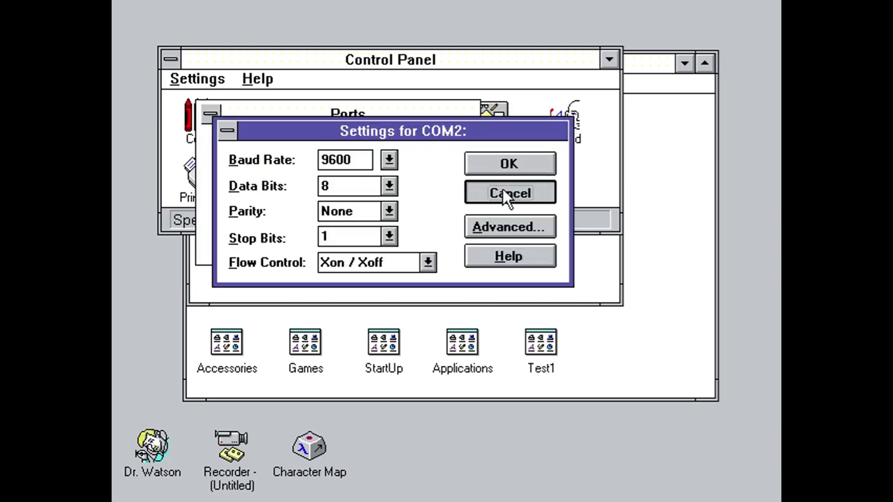
double_click(242, 222)
click(475, 193)
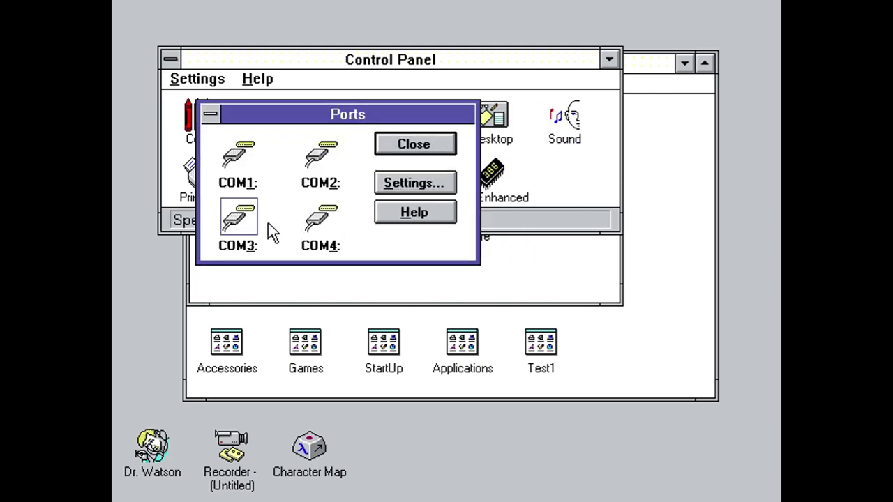
double_click(299, 225)
click(495, 196)
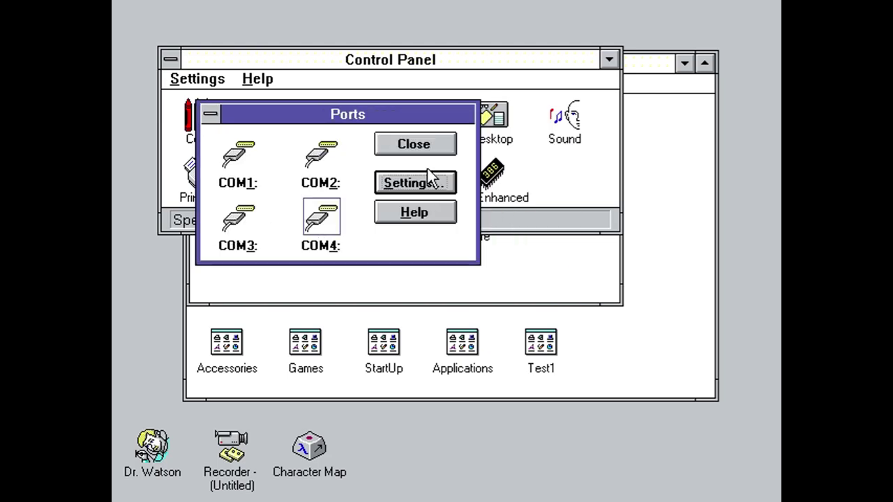
click(416, 145)
Open the Mouse settings and try the tracking speed at its fastest, slowest and intermediate positions.
double_click(413, 123)
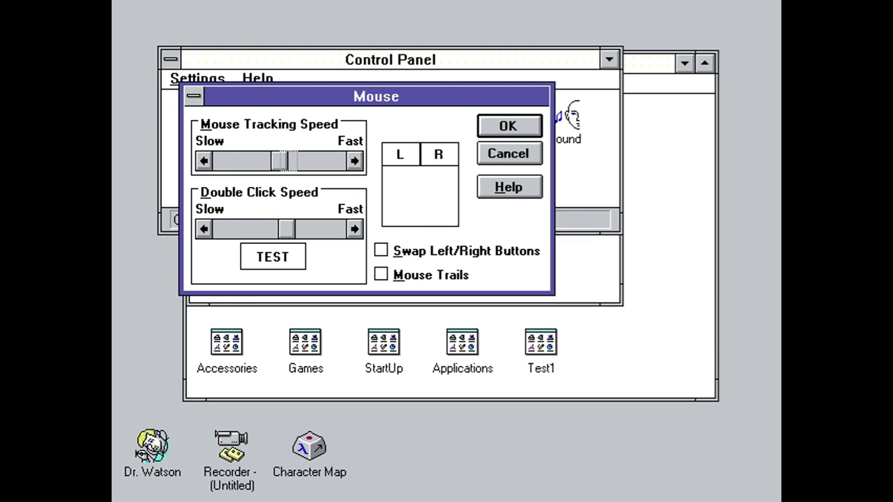
click(349, 160)
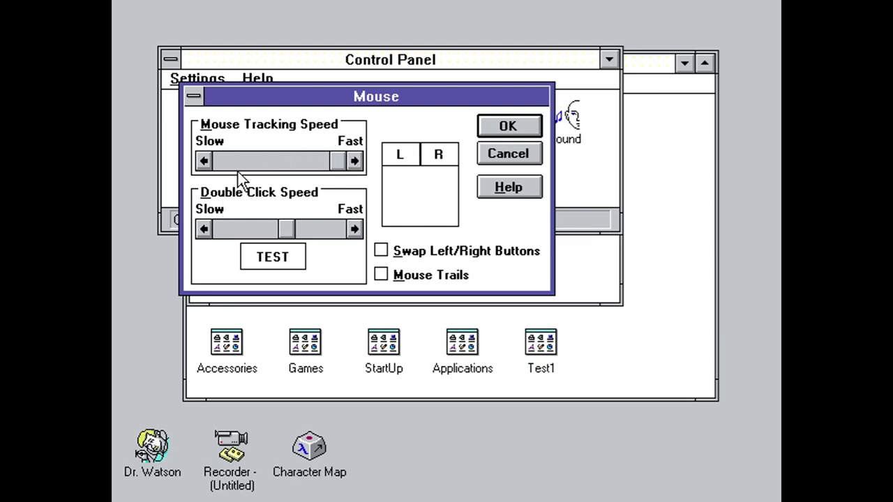
drag(338, 161, 201, 164)
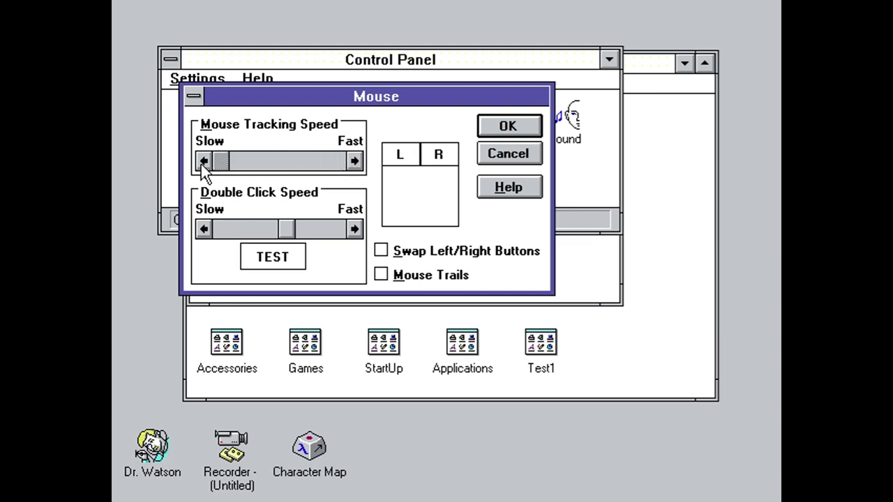
click(354, 162)
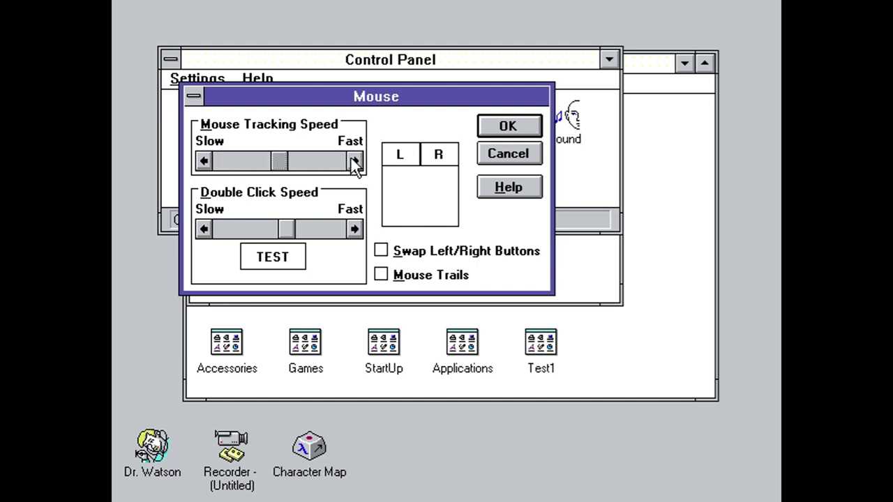
Lower the double click speed, test both mouse buttons, and cancel the Mouse settings.
click(224, 222)
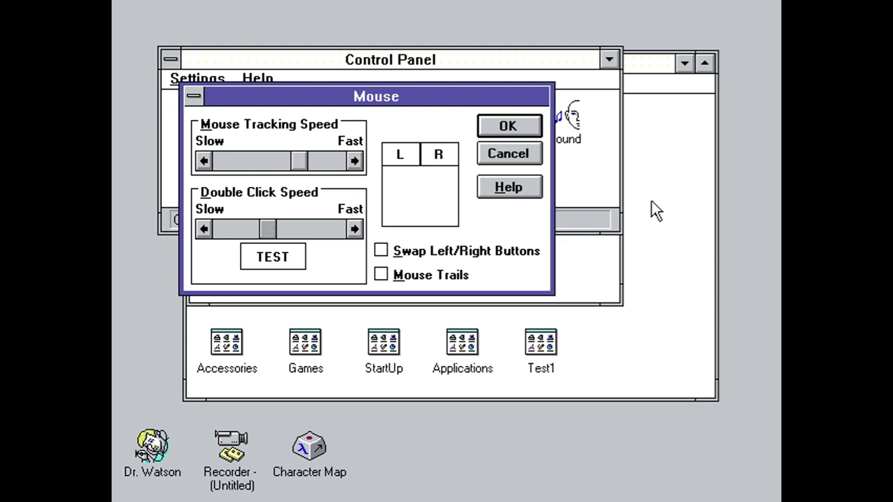
right_click(424, 222)
click(424, 222)
click(490, 156)
Open the Desktop settings, browse the available patterns, and apply the 50% Gray pattern to the desktop.
double_click(490, 136)
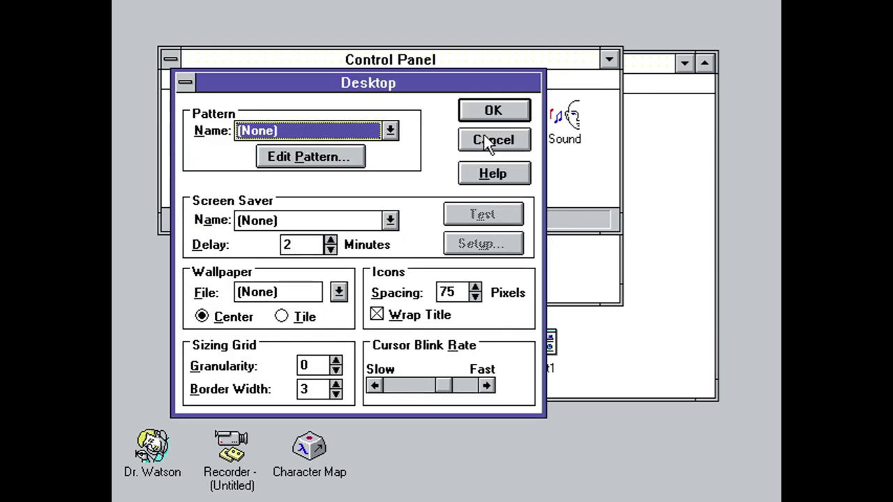
click(337, 132)
click(370, 131)
key(b)
key(p)
key(s)
key(w)
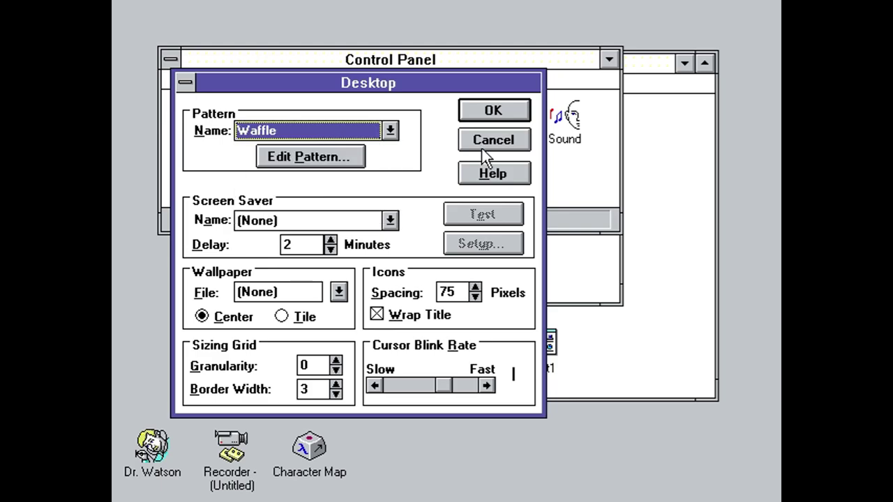
click(282, 133)
click(392, 149)
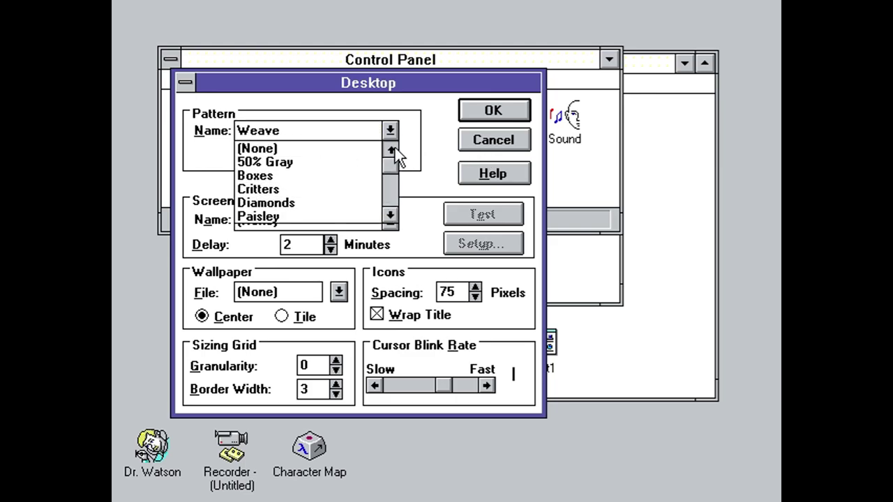
click(287, 161)
click(493, 114)
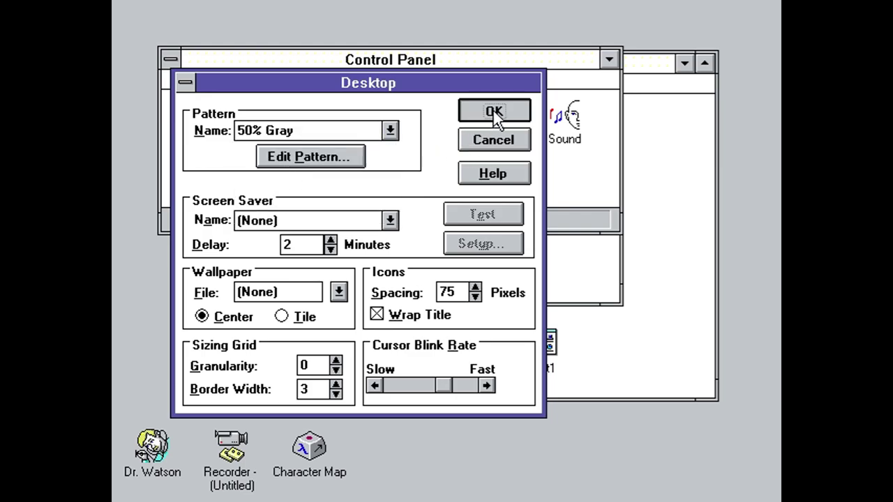
Reopen the Desktop settings and apply the Boxes pattern to the desktop.
double_click(490, 117)
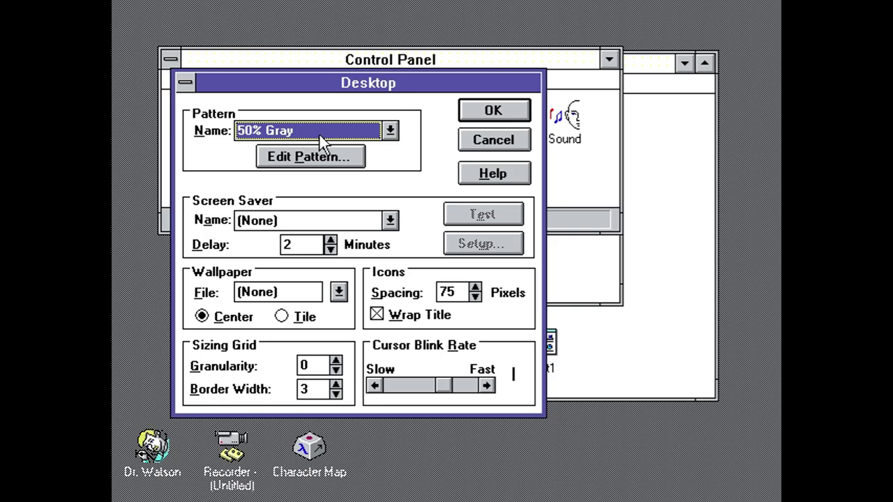
key(Down)
click(486, 113)
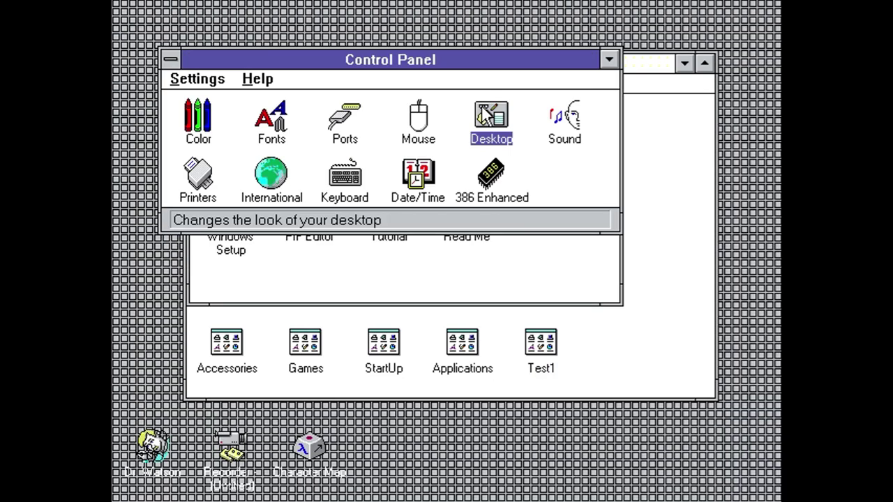
Reopen the Desktop settings and apply the Critters pattern to the desktop.
double_click(483, 107)
click(389, 130)
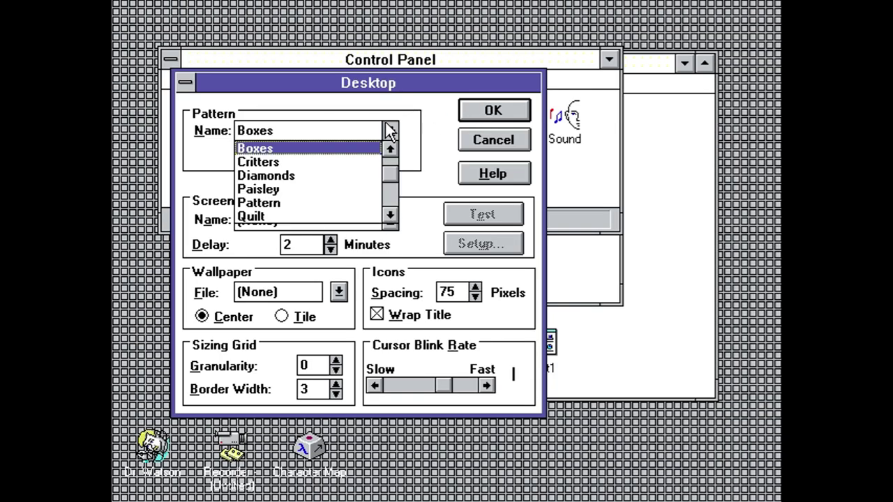
click(390, 131)
key(Down)
click(467, 112)
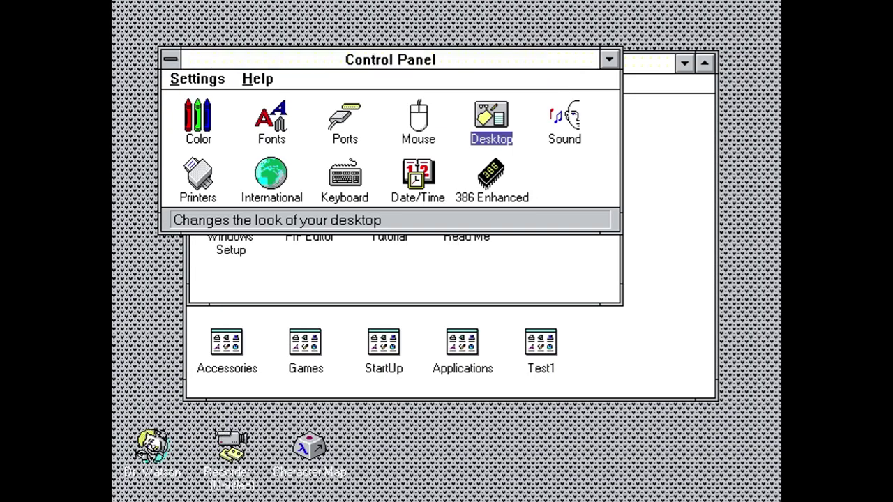
Change the desktop pattern to Diamonds in the Desktop settings and apply it.
double_click(486, 113)
click(366, 132)
click(389, 131)
key(Down)
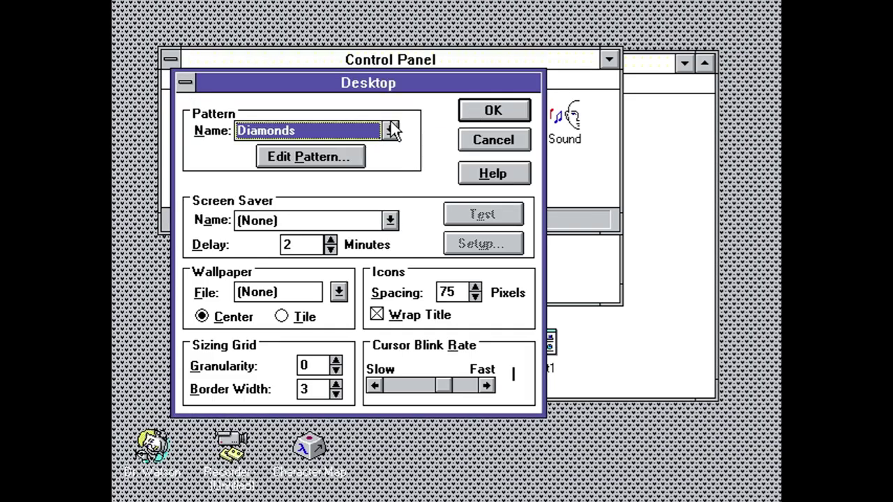
click(490, 112)
Choose Paisley as the desktop pattern and apply it.
click(389, 130)
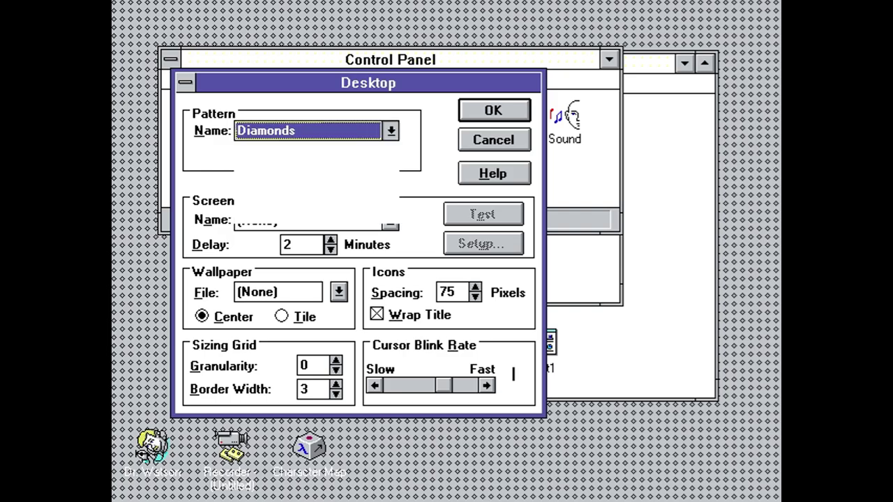
click(307, 181)
click(484, 118)
Reopen the Desktop settings and apply the desktop pattern named Pattern.
double_click(485, 122)
click(399, 130)
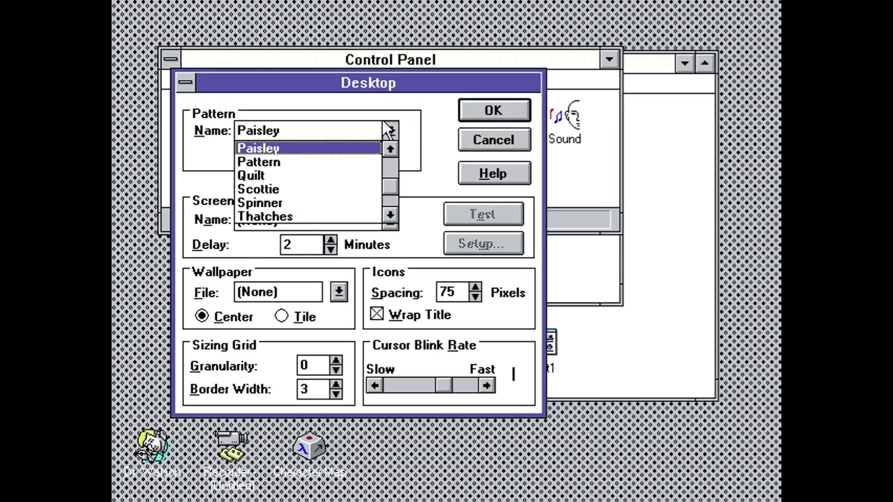
click(279, 159)
click(490, 112)
Reopen the Desktop settings and apply the Quilt pattern to the desktop.
double_click(488, 123)
click(389, 130)
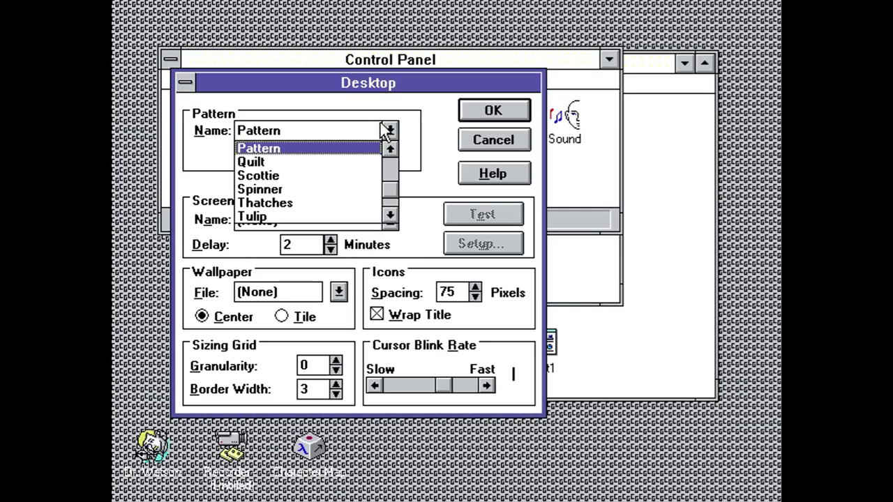
click(279, 159)
click(502, 120)
Reopen the Desktop settings and apply the Scottie pattern to the desktop.
double_click(491, 124)
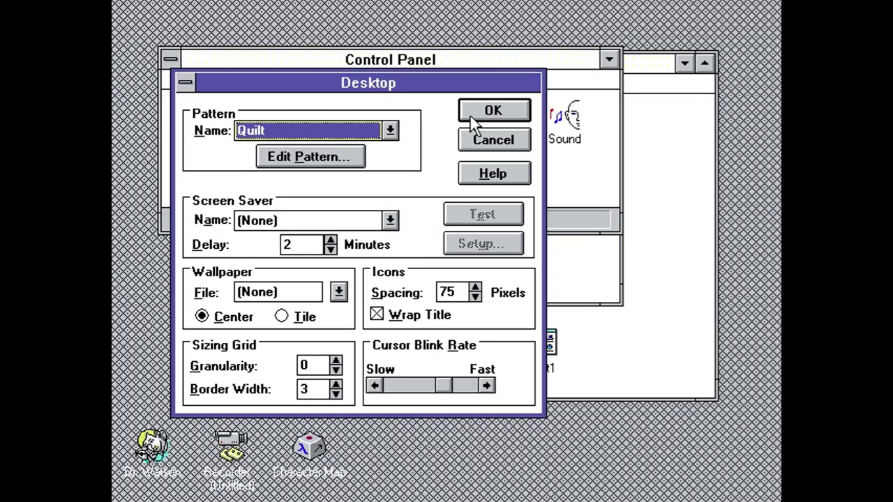
click(390, 131)
click(279, 159)
click(493, 112)
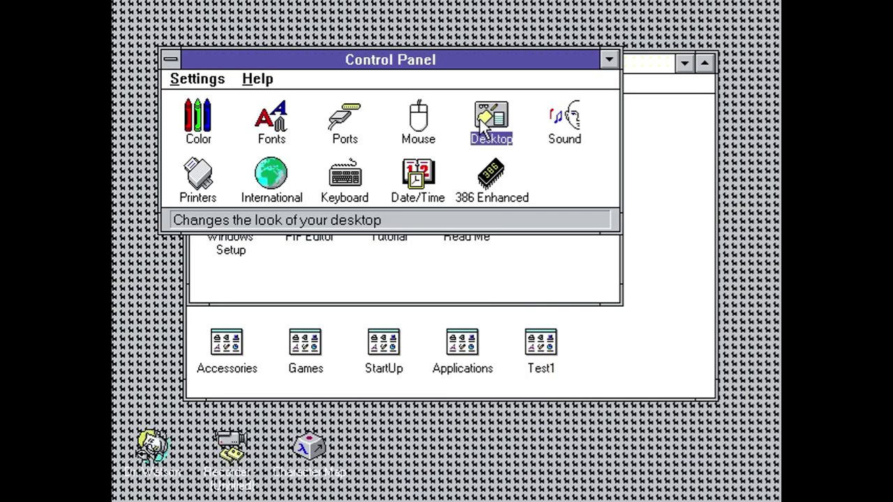
Reopen the Desktop settings and apply the Spinner pattern to the desktop.
double_click(491, 123)
click(389, 130)
click(279, 160)
click(500, 115)
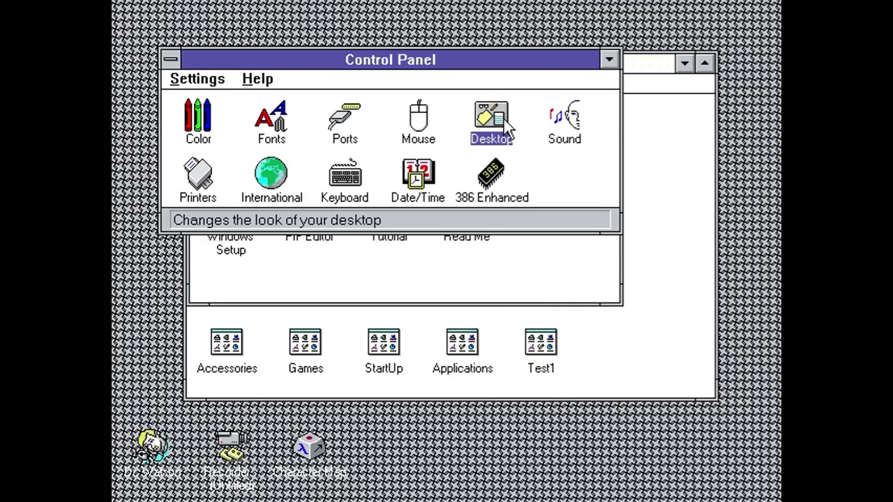
Reopen the Desktop settings and apply the Thatches pattern to the desktop.
double_click(491, 123)
click(389, 131)
key(Down)
click(374, 132)
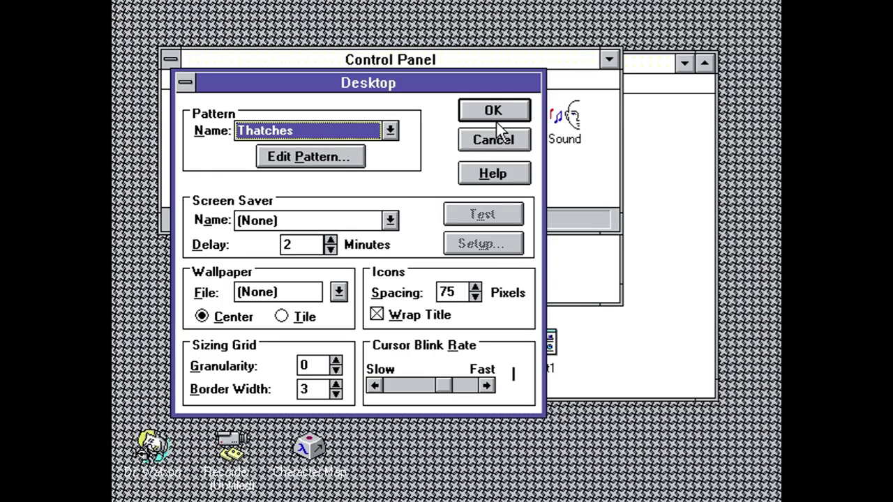
click(495, 115)
Reopen the Desktop settings and apply the Tulip pattern to the desktop.
double_click(490, 124)
key(Escape)
double_click(487, 124)
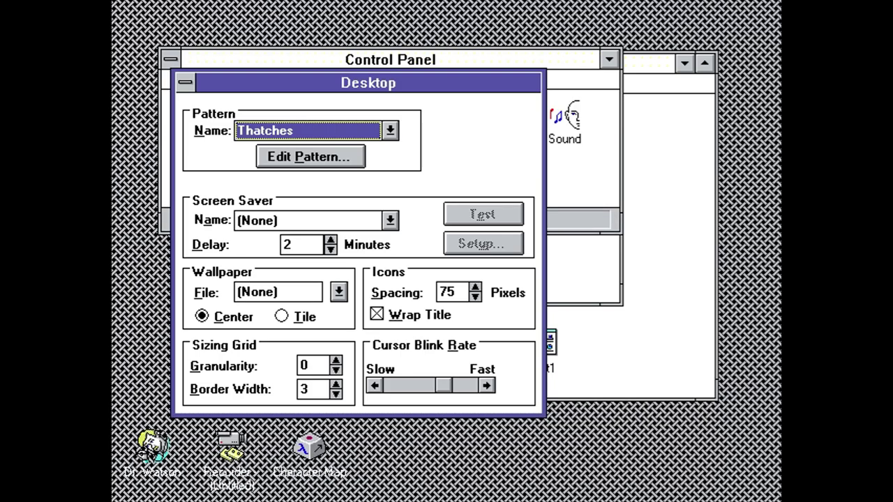
click(389, 131)
key(Down)
click(390, 130)
key(Return)
Reopen the Desktop settings and apply the pattern listed directly after Tulip.
key(Return)
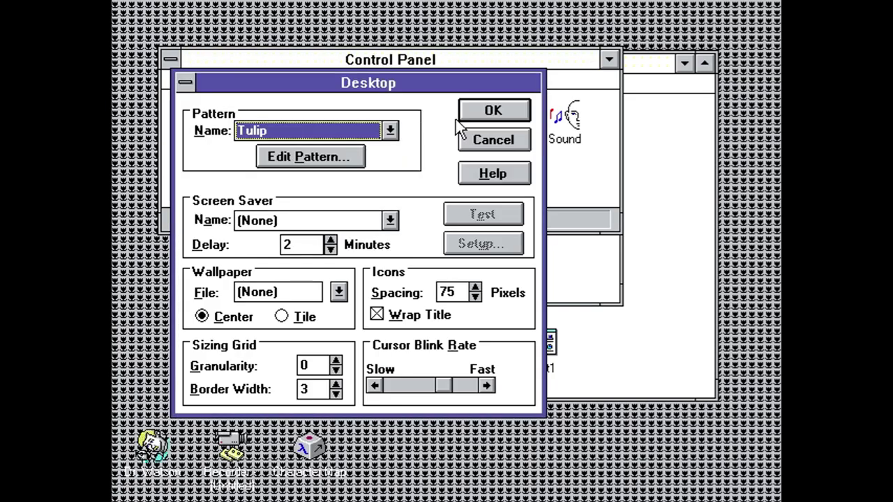
click(354, 131)
key(Down)
click(354, 129)
key(Return)
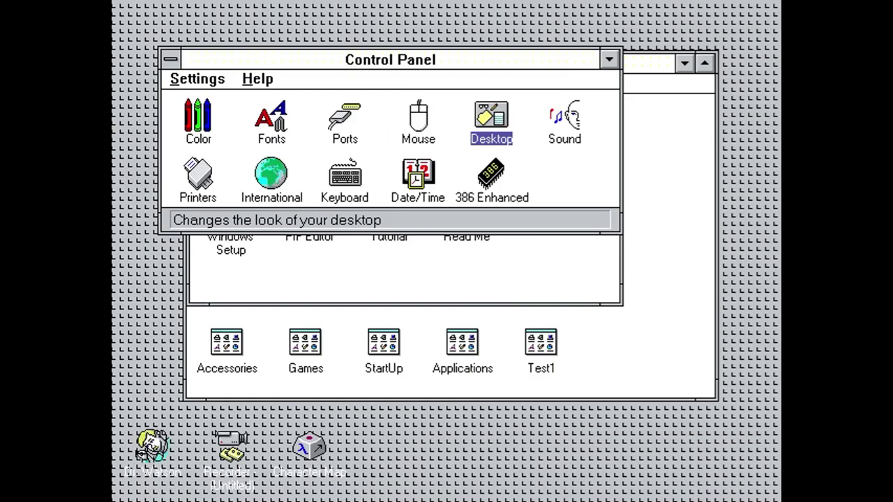
Reopen the Desktop settings and apply the Weave pattern to the desktop.
key(Return)
key(alt+Down)
key(Down)
key(alt+Up)
key(Return)
Reopen the Desktop settings and set the desktop pattern to (None) to restore the plain background.
double_click(509, 126)
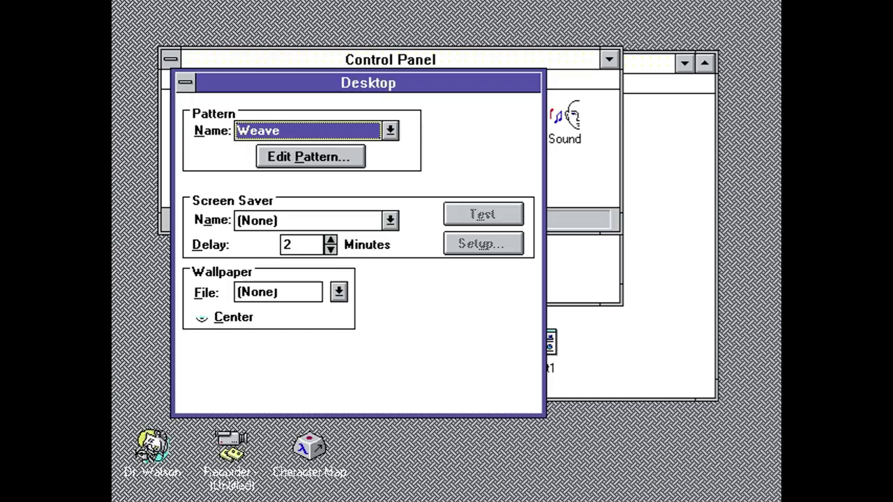
click(324, 129)
click(324, 128)
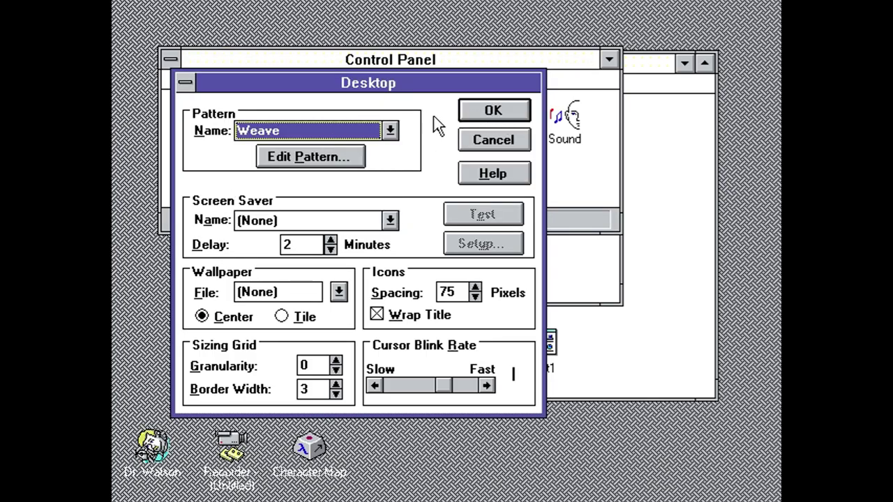
key(Up)
key(Home)
click(491, 117)
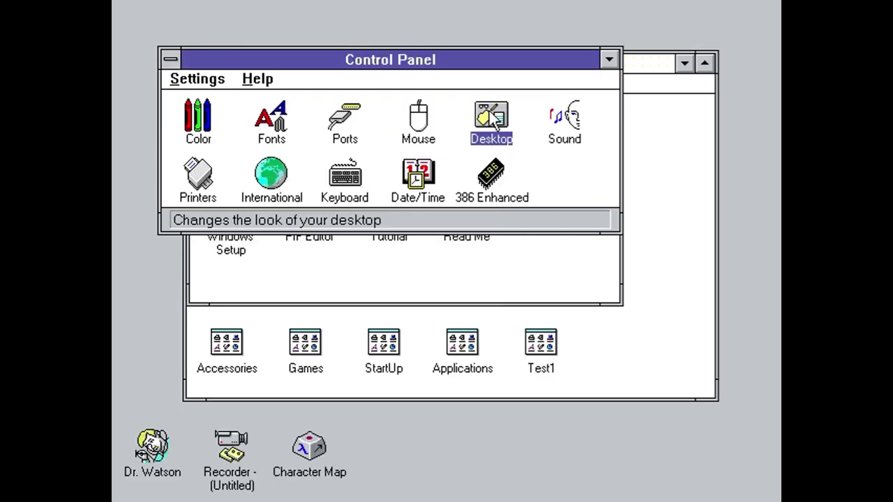
In the Desktop settings, select Default Screen Saver, test it, and check its setup options.
double_click(494, 120)
click(243, 219)
click(265, 251)
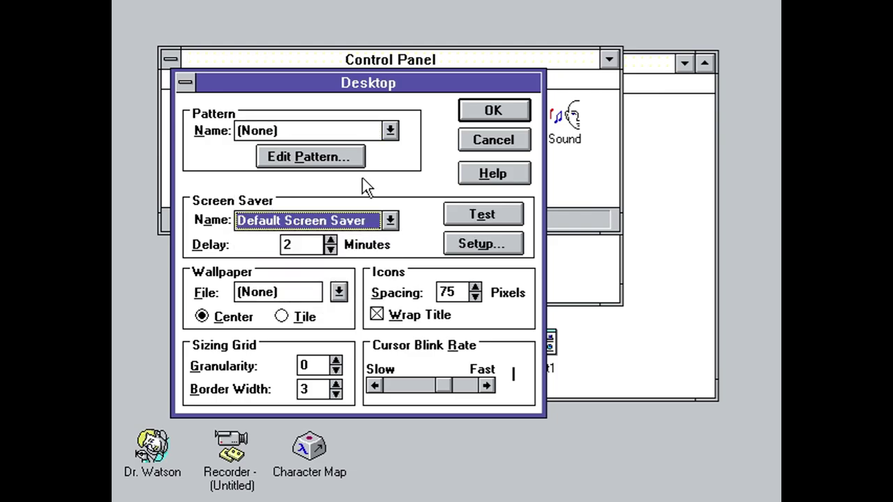
click(476, 213)
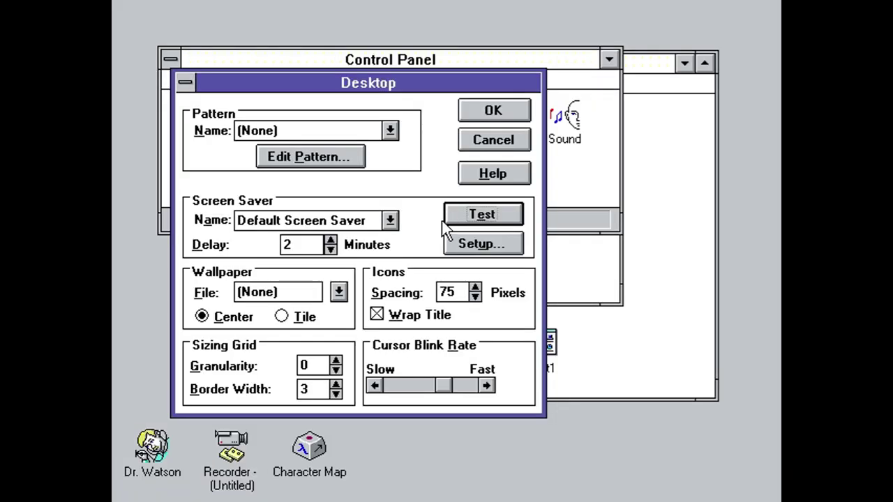
click(452, 243)
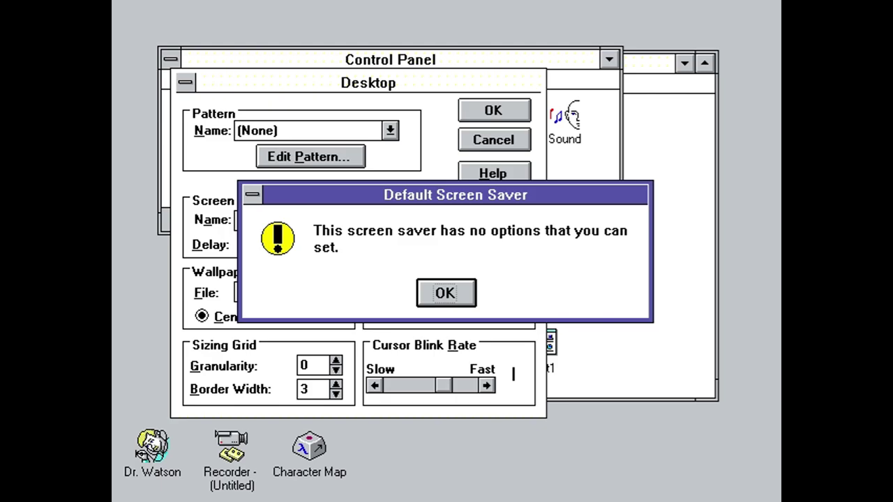
click(447, 292)
Select and test the Marquee screen saver, then view its setup and text format options without changing them.
click(390, 220)
click(272, 265)
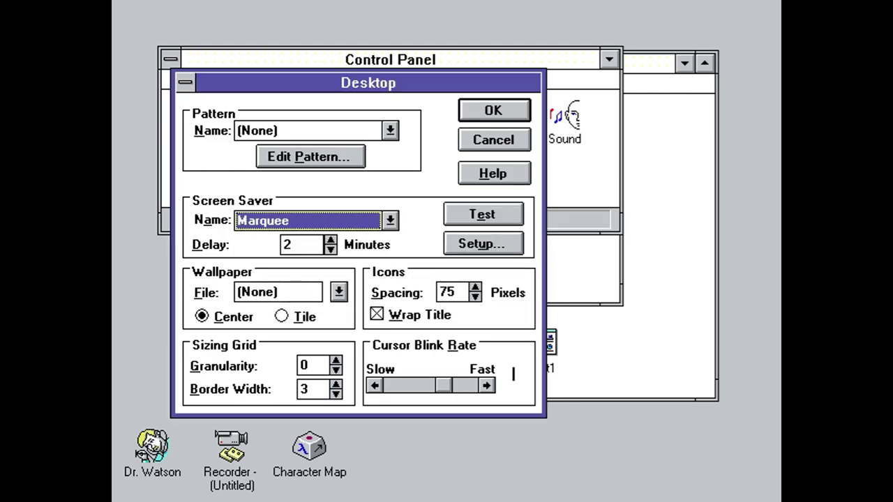
click(468, 218)
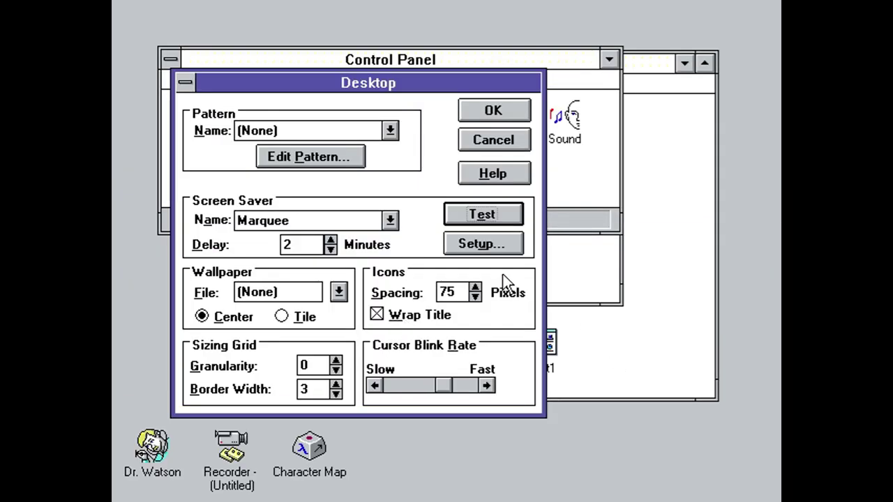
click(497, 245)
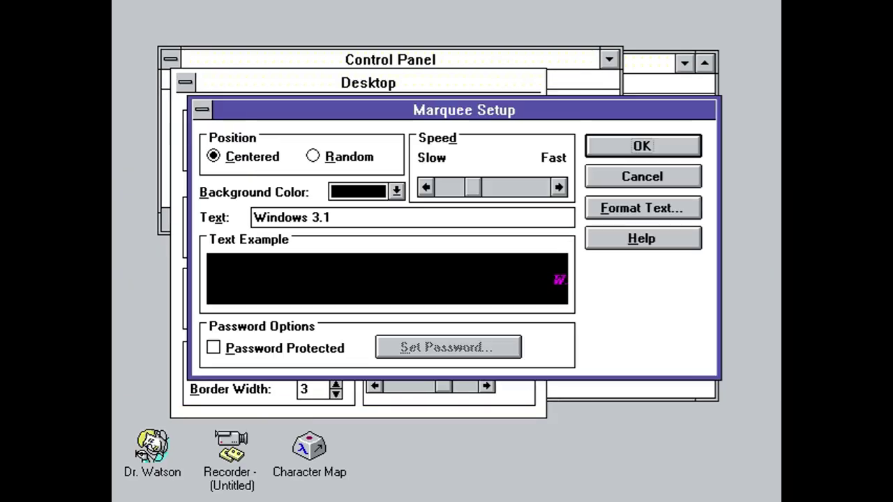
click(650, 207)
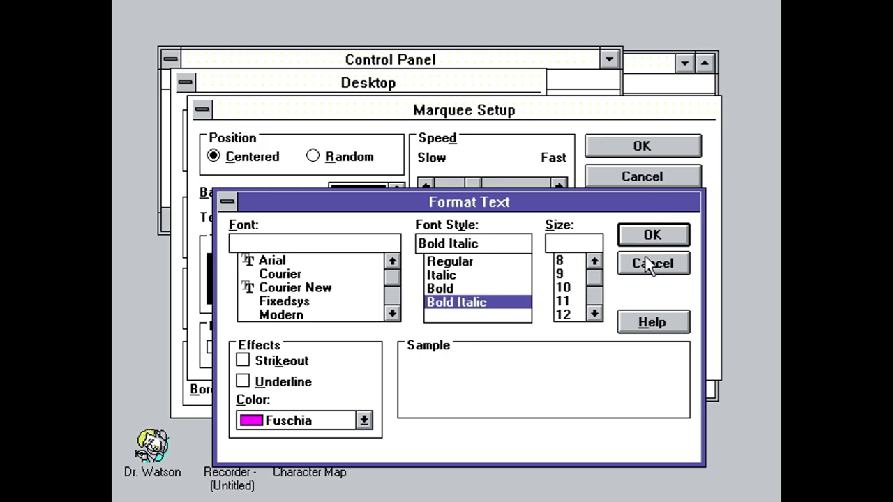
click(651, 273)
click(642, 176)
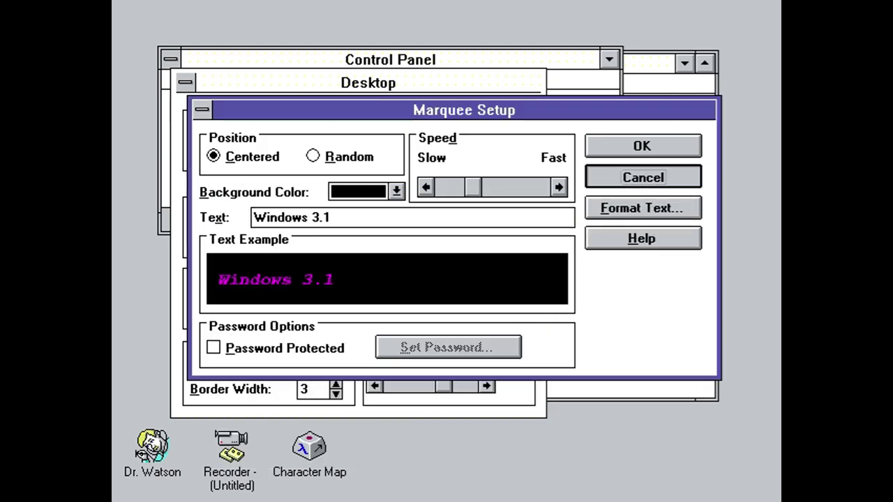
Select and test the Mystify screen saver, then view its setup options and close them.
click(390, 220)
click(390, 220)
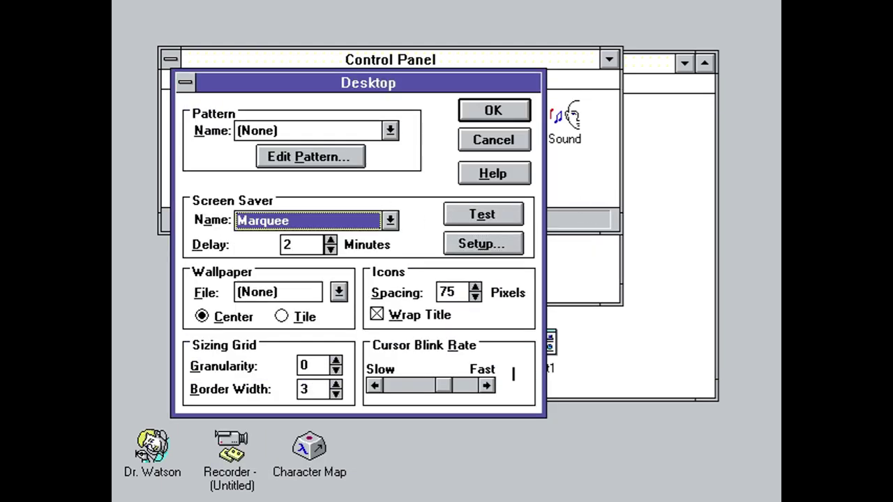
key(Down)
click(474, 218)
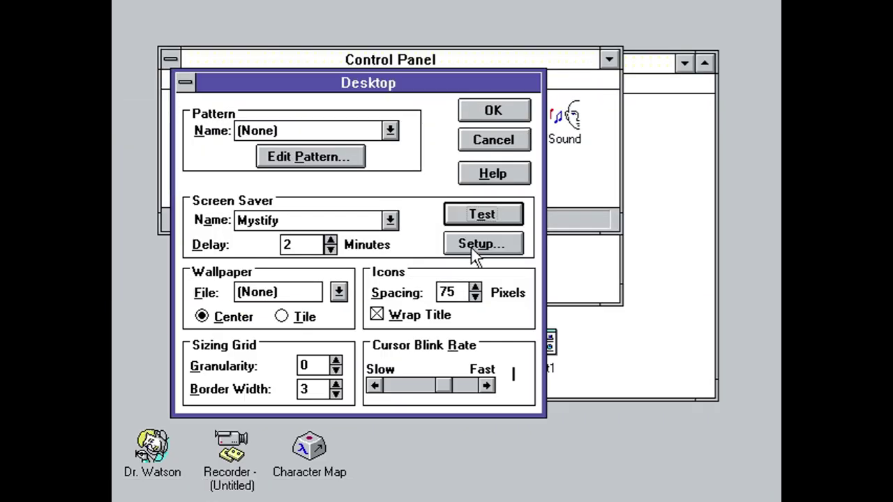
click(476, 244)
click(548, 184)
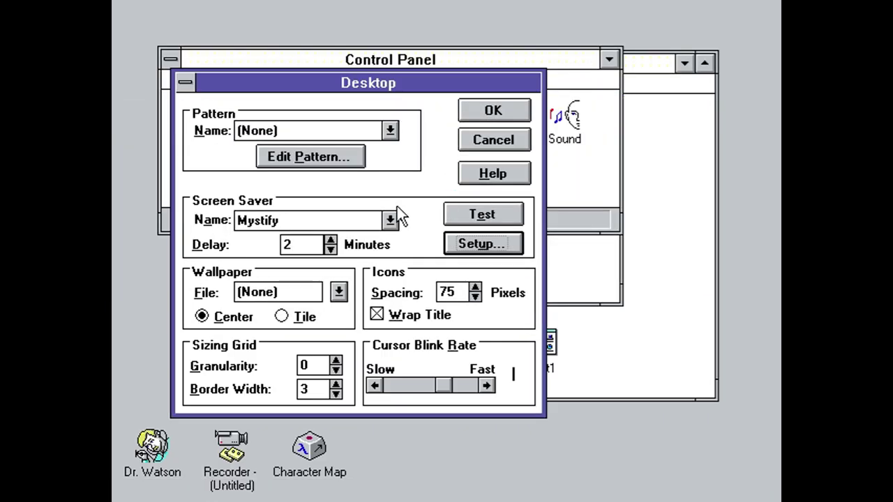
Select and test the Starfield Simulation screen saver, then view its setup options and close them.
click(312, 220)
click(312, 220)
key(Down)
click(518, 215)
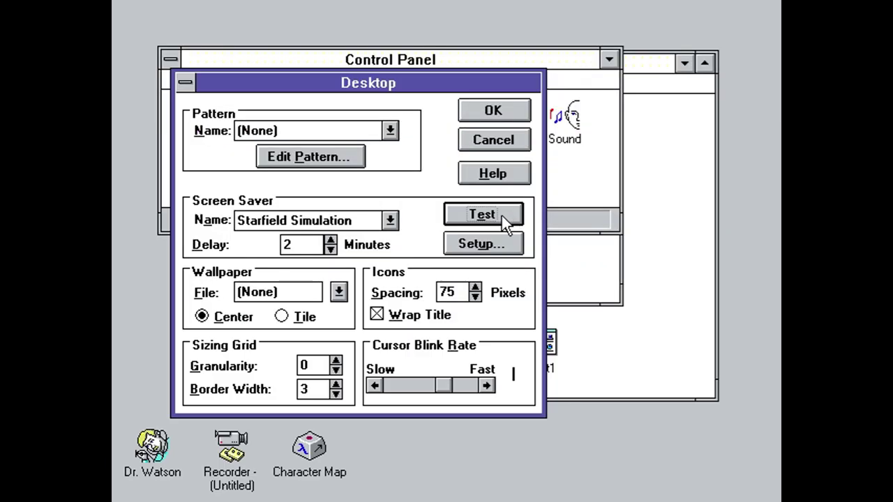
click(493, 244)
click(514, 175)
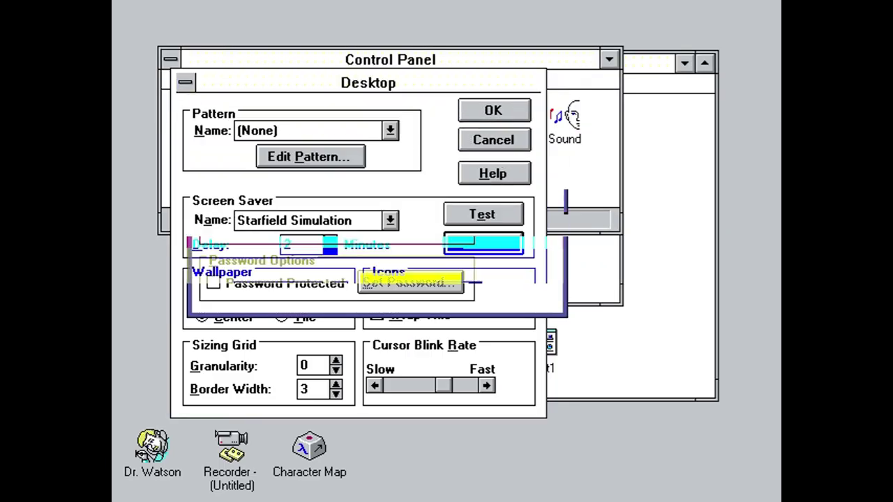
Set the screen saver to (None) and apply boxes.bmp as centered desktop wallpaper.
click(345, 227)
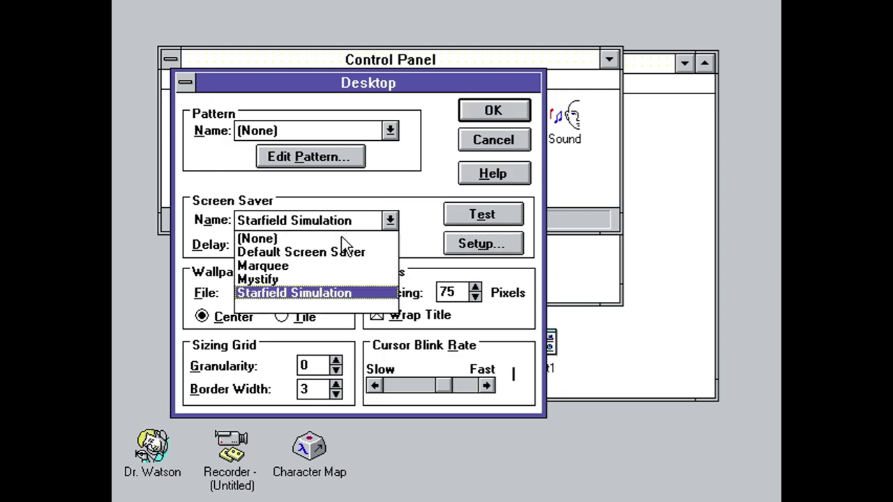
click(342, 239)
click(278, 296)
click(301, 294)
click(338, 293)
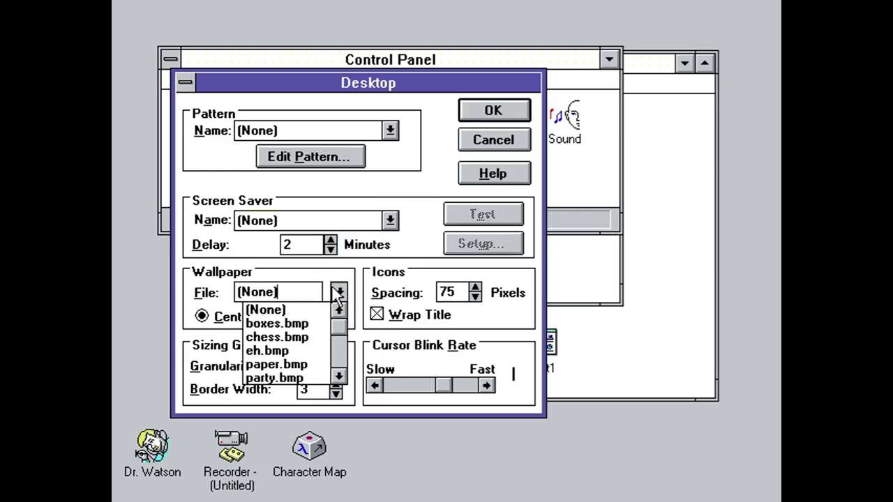
click(277, 323)
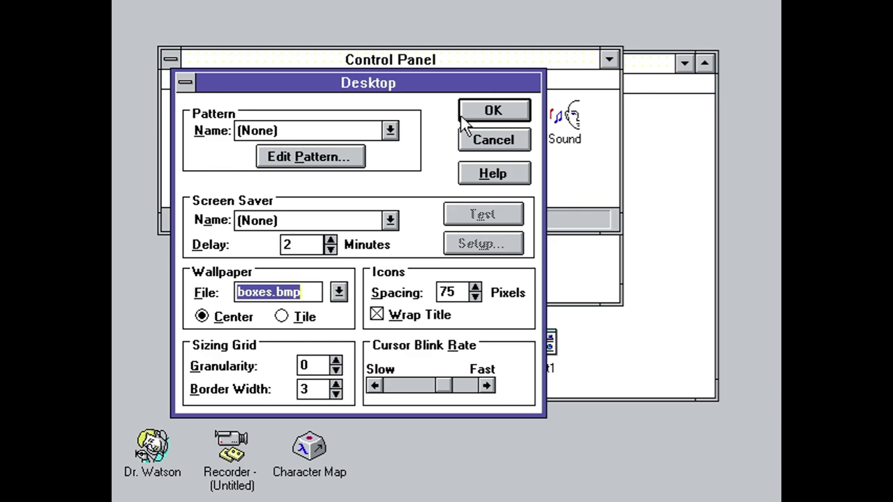
click(488, 112)
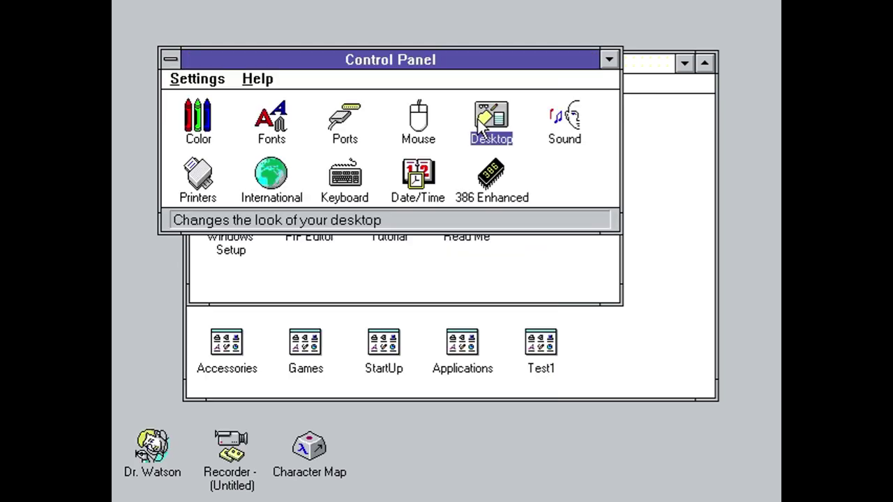
Minimize Program Manager and move the Control Panel window slightly up to uncover the wallpaper at the desktop's center.
click(681, 66)
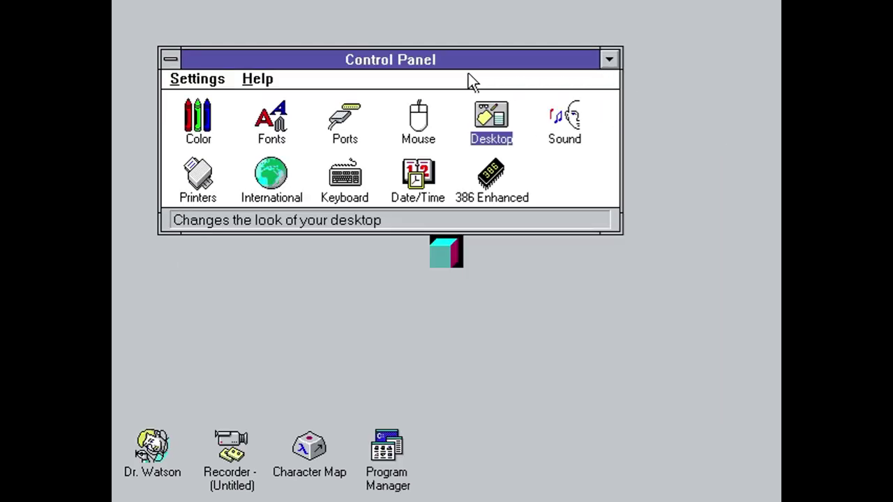
drag(449, 63, 431, 38)
Set the desktop wallpaper to tile and apply chess.bmp as the wallpaper file.
double_click(472, 96)
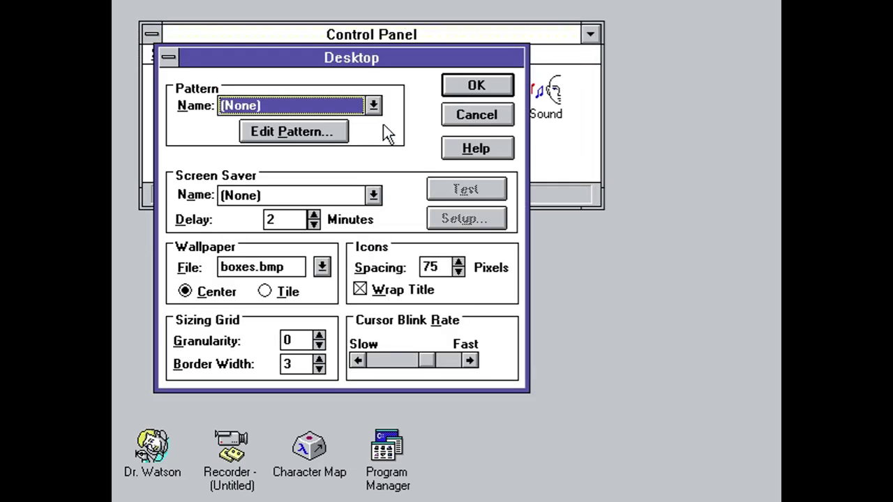
click(281, 296)
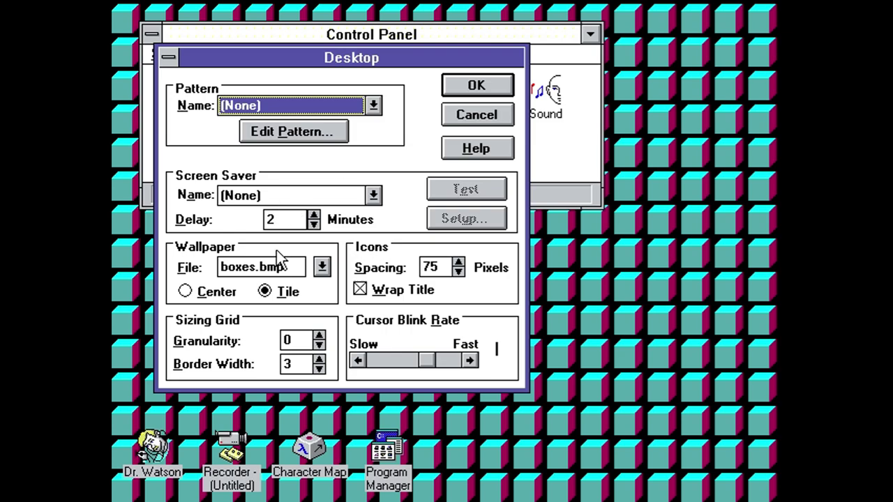
click(304, 266)
click(322, 268)
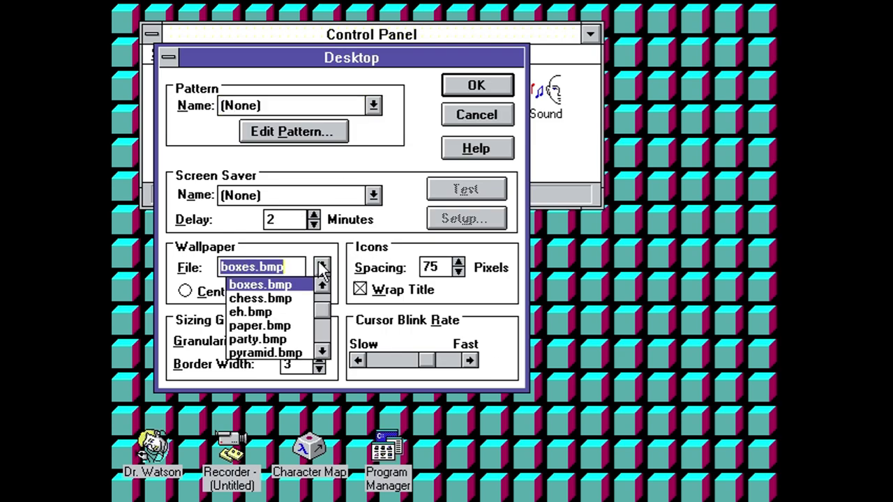
click(322, 268)
key(Up)
key(Up)
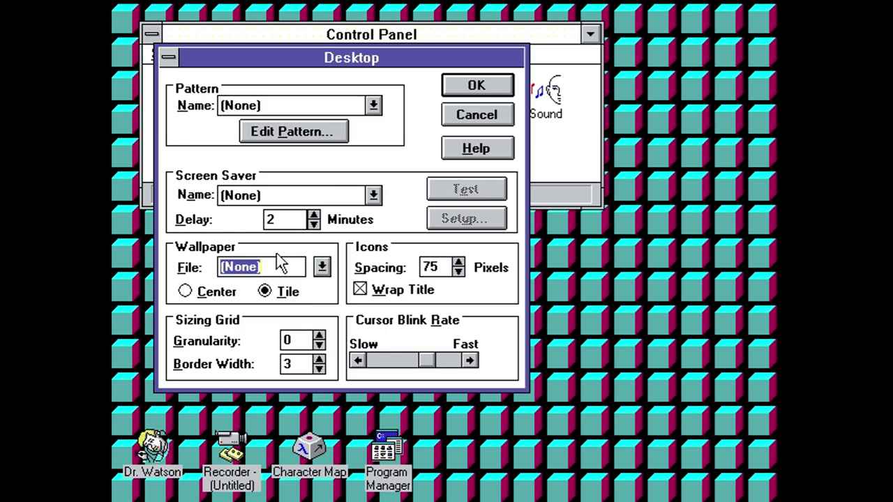
key(Down)
key(Down)
click(510, 86)
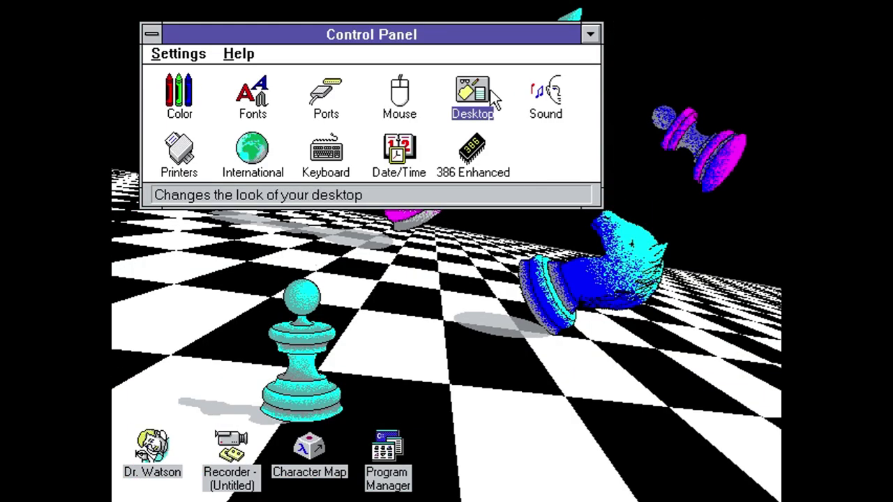
Minimize Control Panel to uncover the chess wallpaper, minimize Program Manager's Main group and Program Manager itself, and restore Control Panel.
click(589, 34)
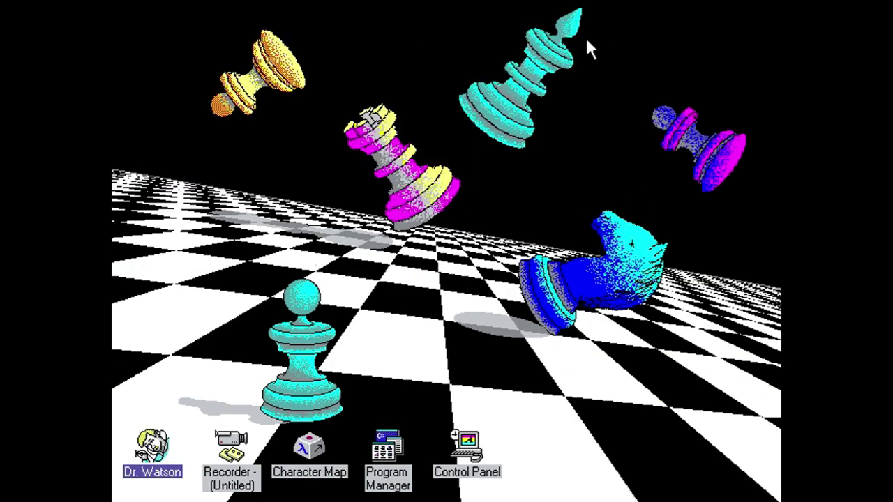
double_click(371, 446)
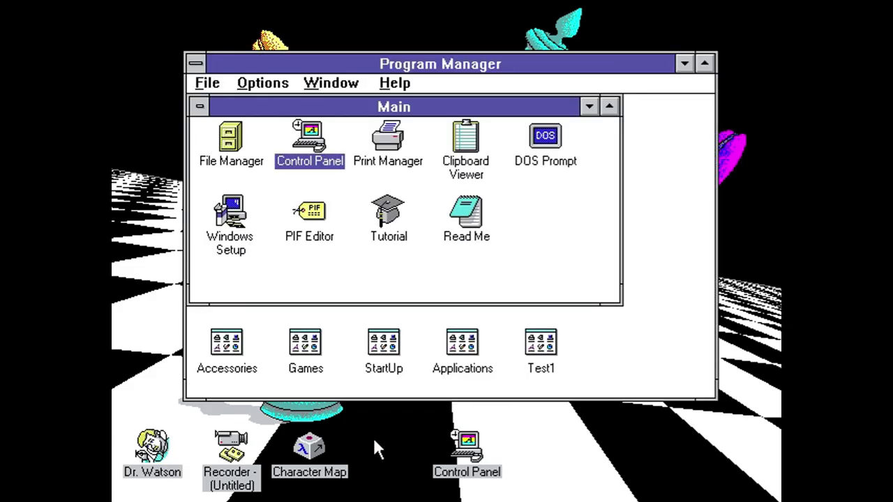
click(590, 107)
click(684, 64)
double_click(468, 454)
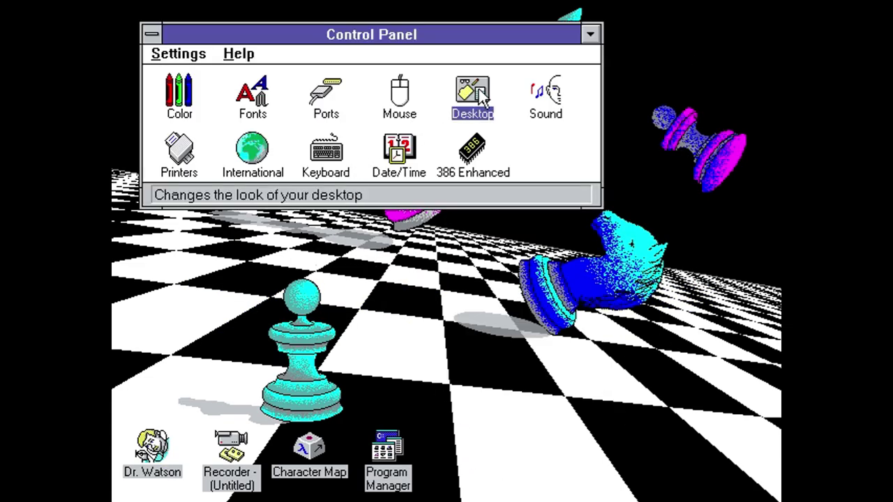
Apply eh.bmp as the tiled desktop wallpaper, then minimize Control Panel to view it and restore the window.
double_click(486, 96)
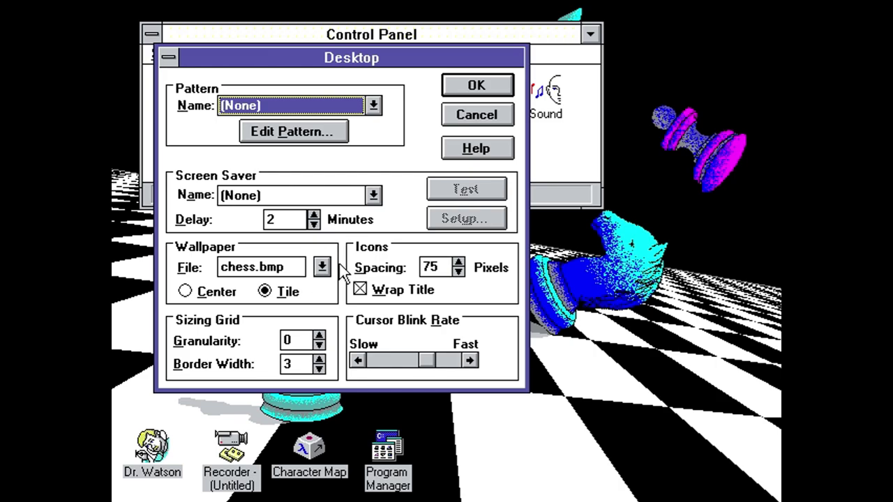
click(322, 267)
click(477, 87)
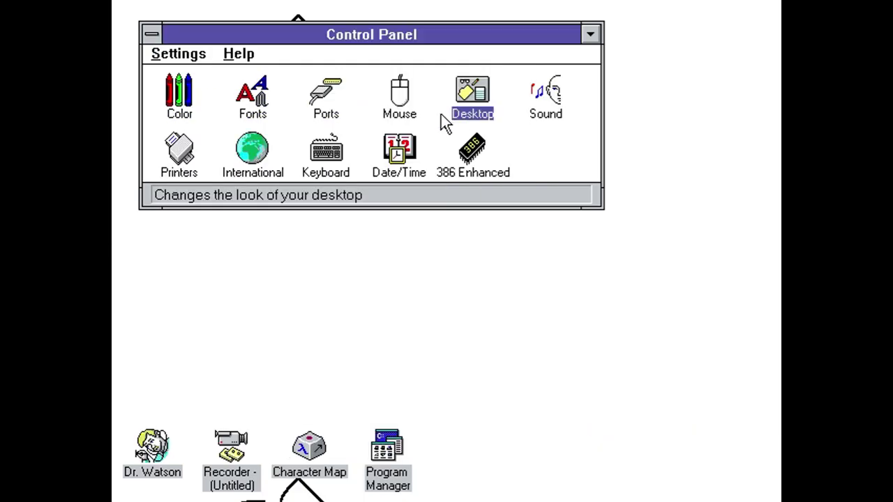
click(590, 34)
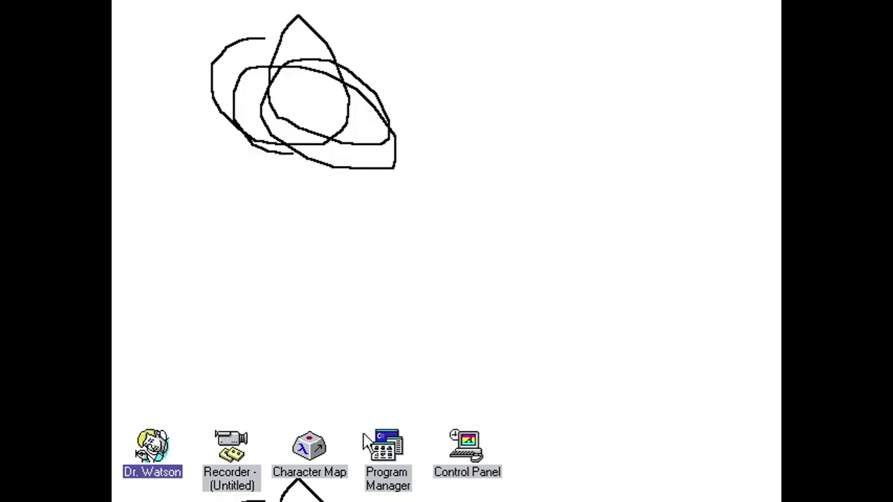
double_click(460, 444)
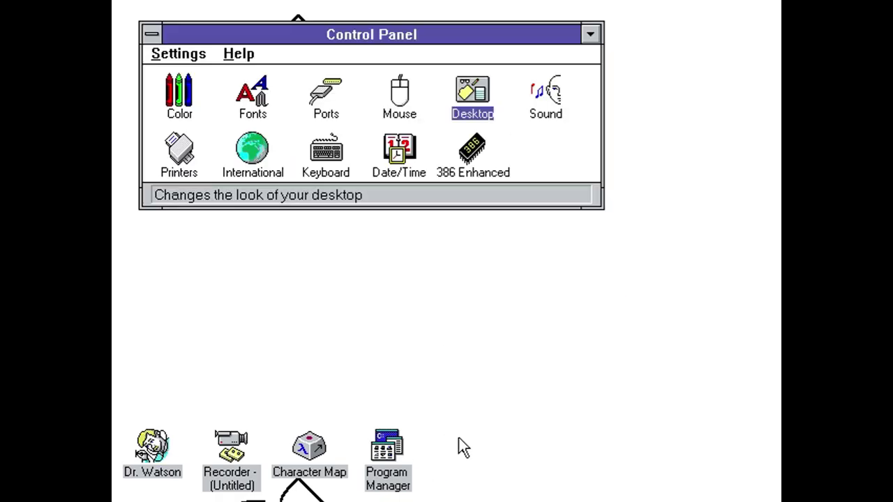
Change the tiled desktop wallpaper to paper.bmp and apply it.
double_click(481, 112)
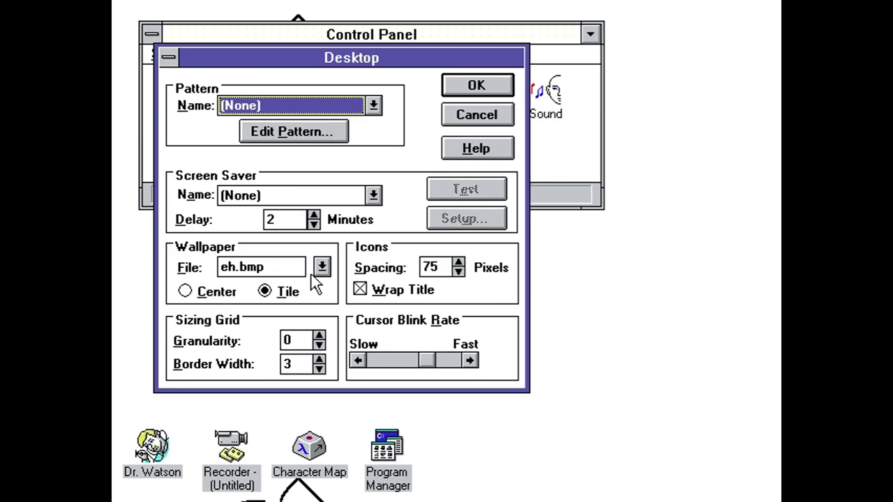
key(alt+f)
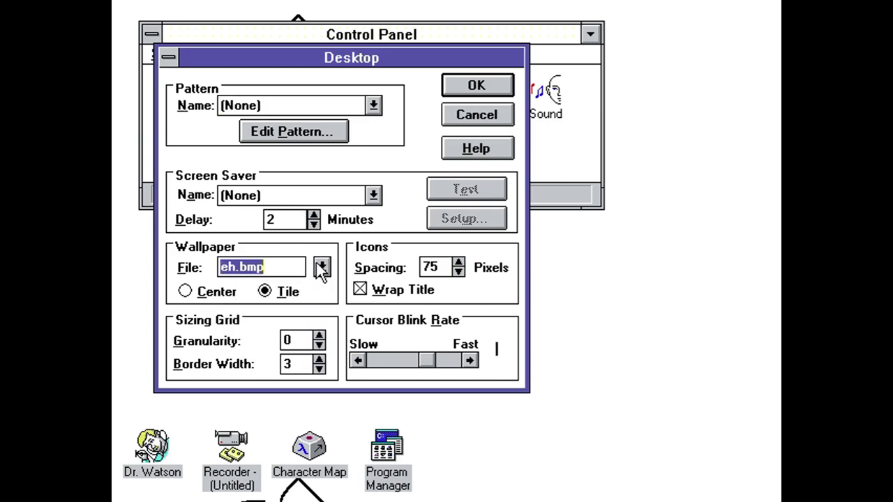
click(497, 86)
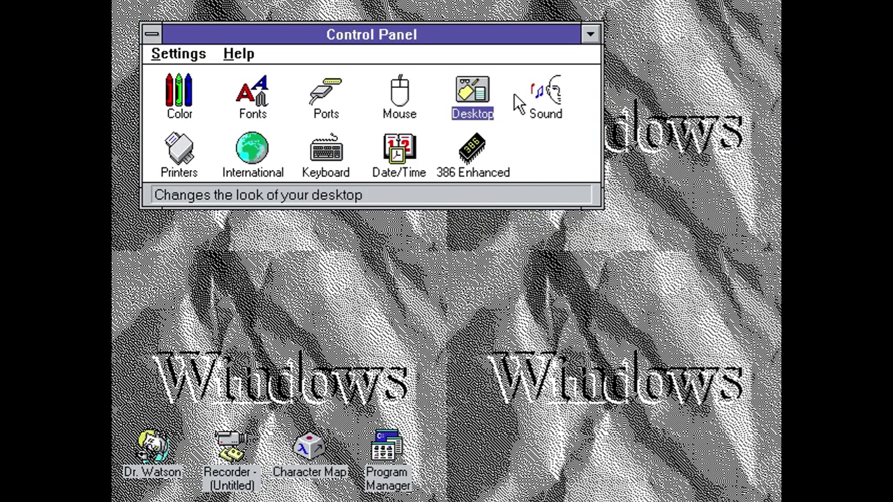
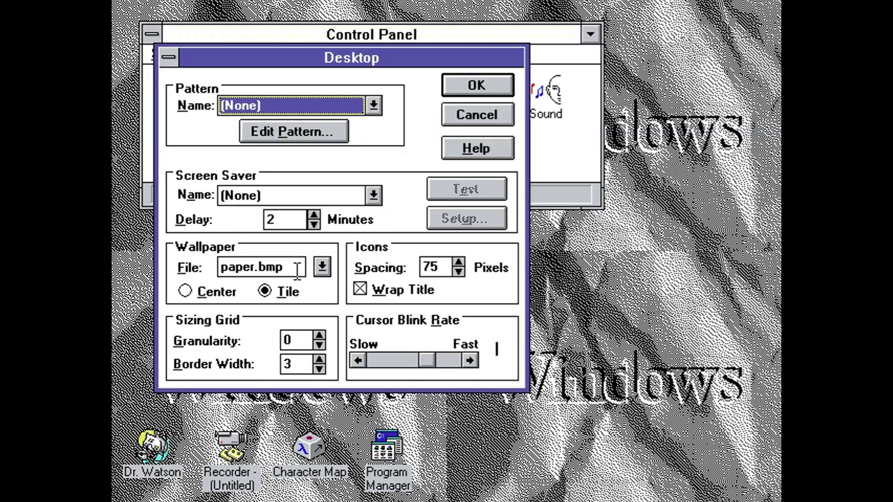
Change the tiled desktop wallpaper to party.bmp and apply it.
click(323, 268)
click(326, 267)
key(Down)
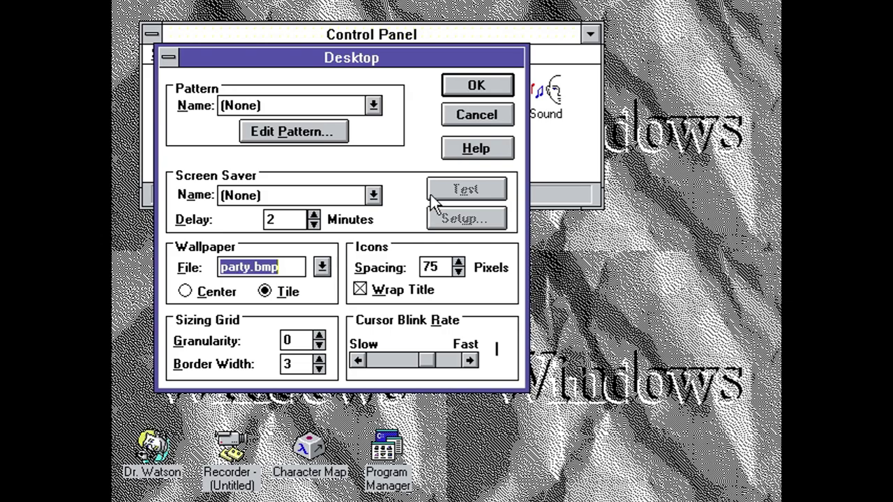
click(489, 91)
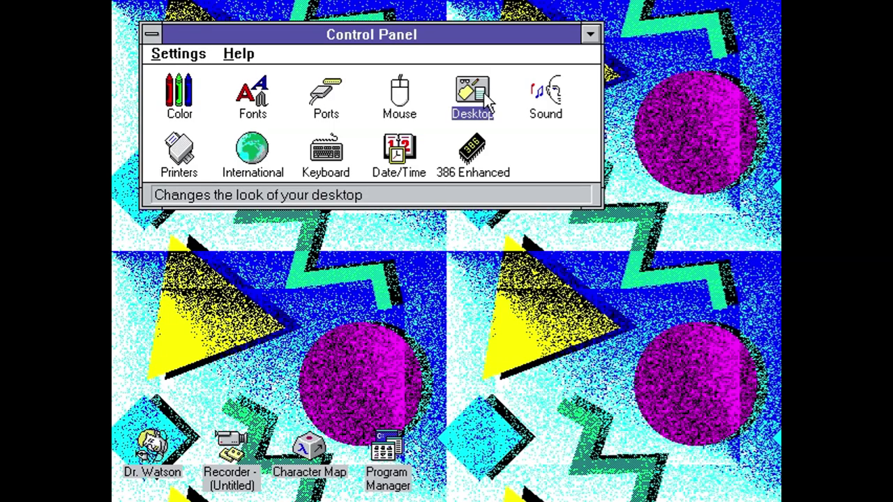
Change the tiled desktop wallpaper to pyramid.bmp and apply it.
double_click(485, 94)
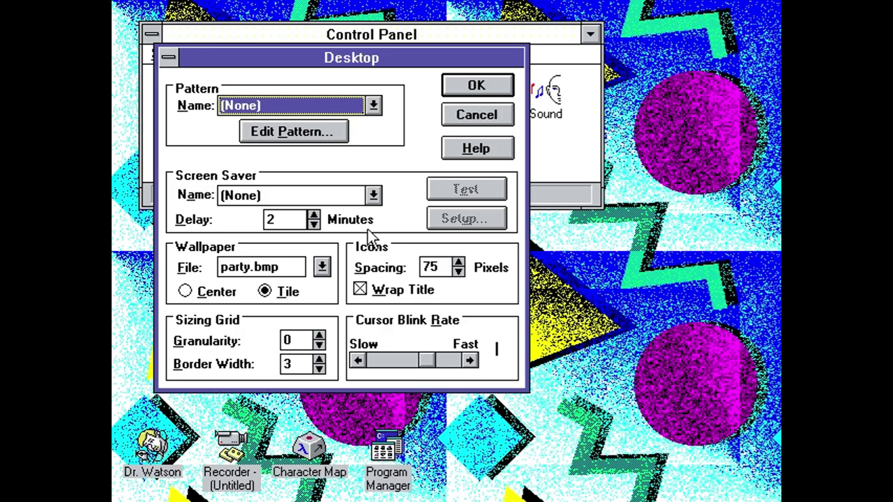
click(327, 266)
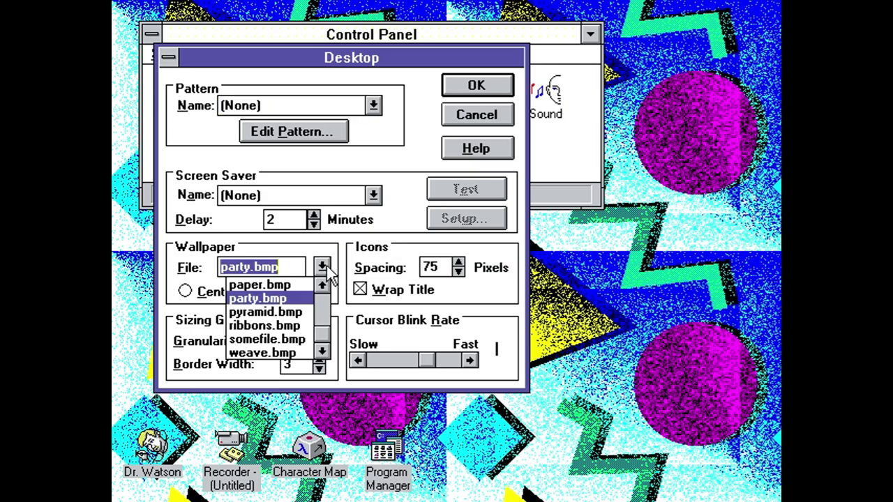
click(326, 266)
key(Down)
click(458, 85)
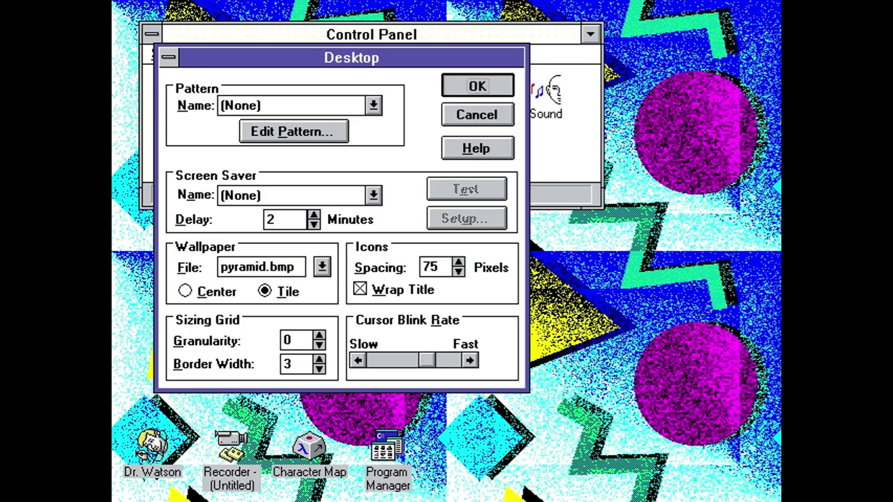
Change the tiled desktop wallpaper to ribbons.bmp and apply it.
double_click(455, 112)
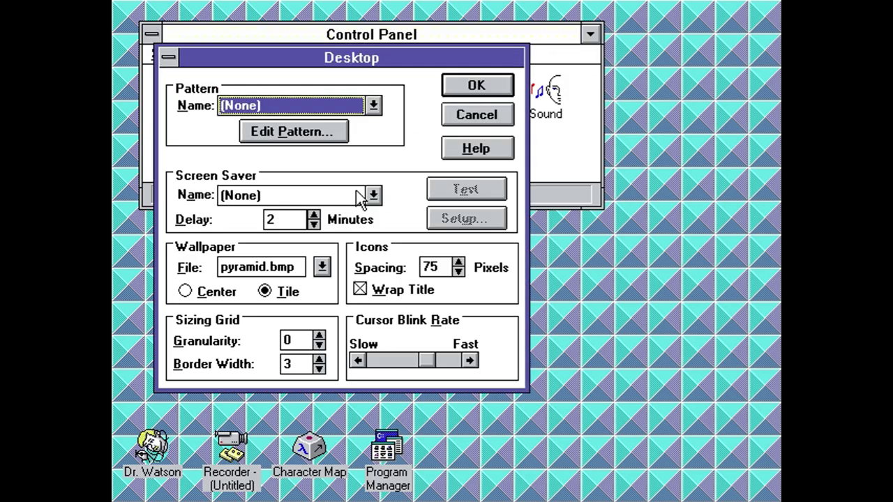
click(321, 268)
click(321, 268)
key(Down)
click(498, 85)
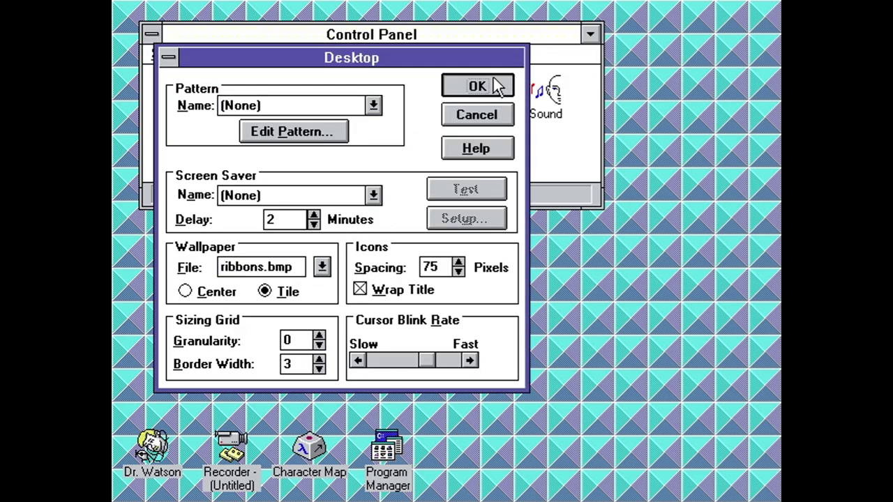
Change the tiled desktop wallpaper to somefile.bmp and apply it.
double_click(487, 90)
click(322, 268)
click(322, 269)
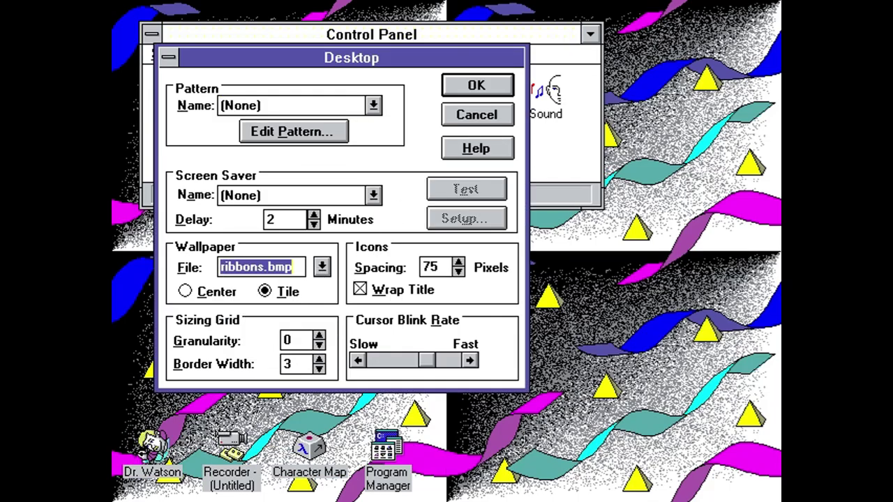
key(Down)
click(460, 85)
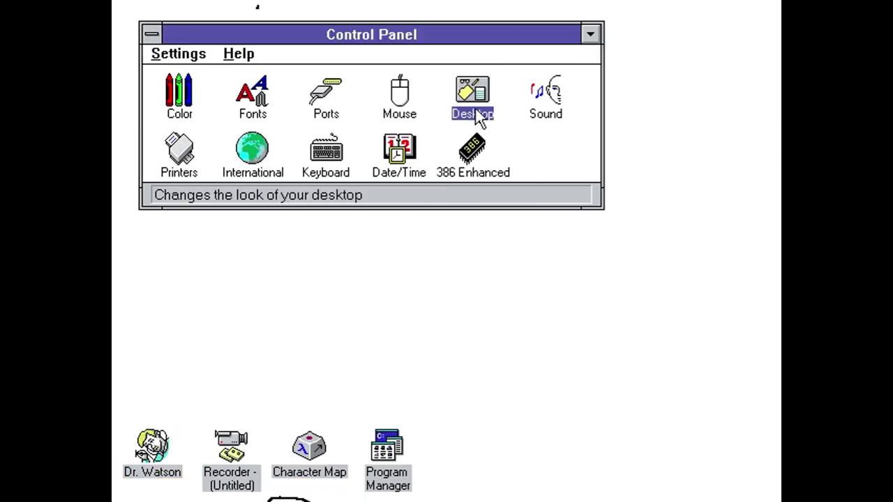
Change the tiled desktop wallpaper to weave.bmp and apply it.
double_click(476, 111)
click(321, 266)
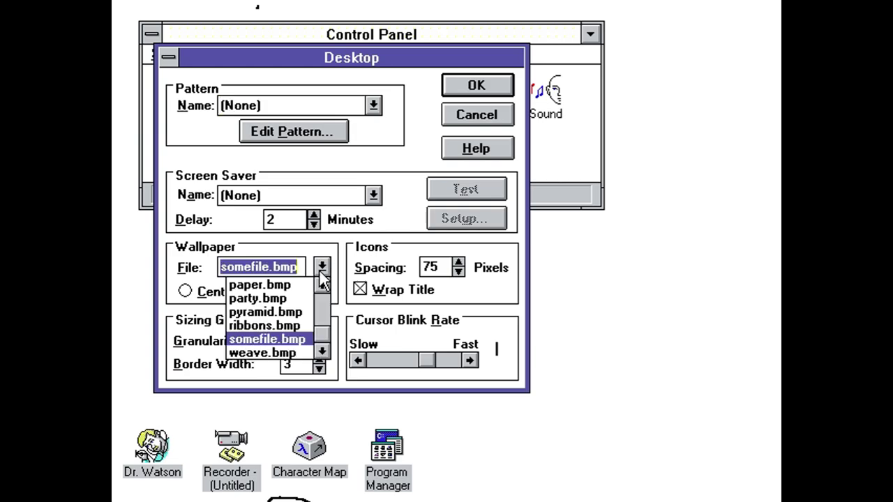
click(314, 353)
click(461, 86)
Look through the available wallpaper files, then set the wallpaper to (None) and apply it.
double_click(468, 105)
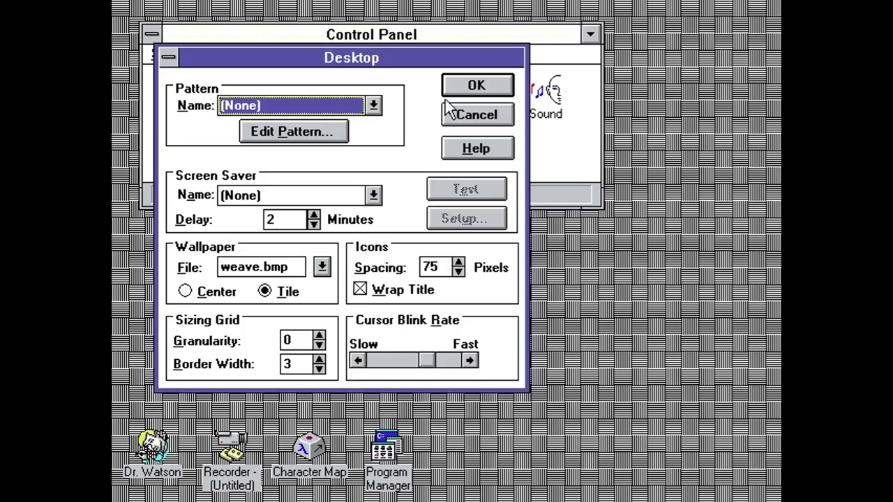
click(322, 266)
click(320, 271)
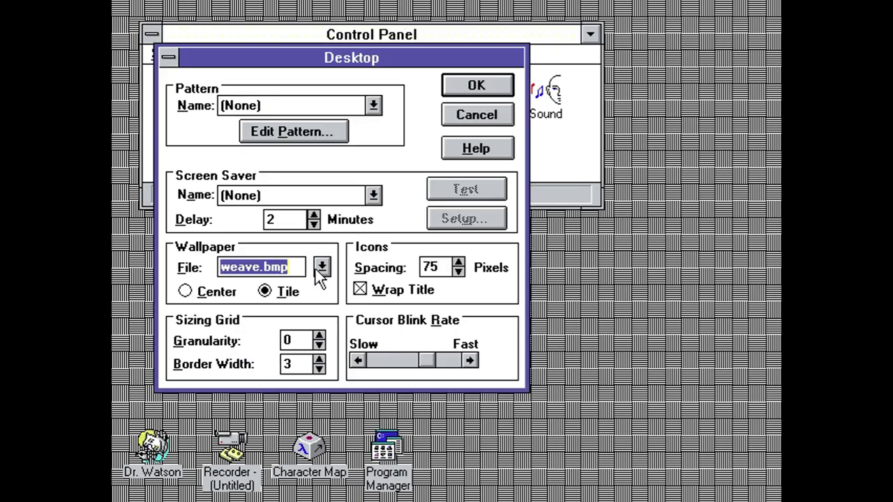
click(320, 271)
key(Up)
key(Home)
key(Home)
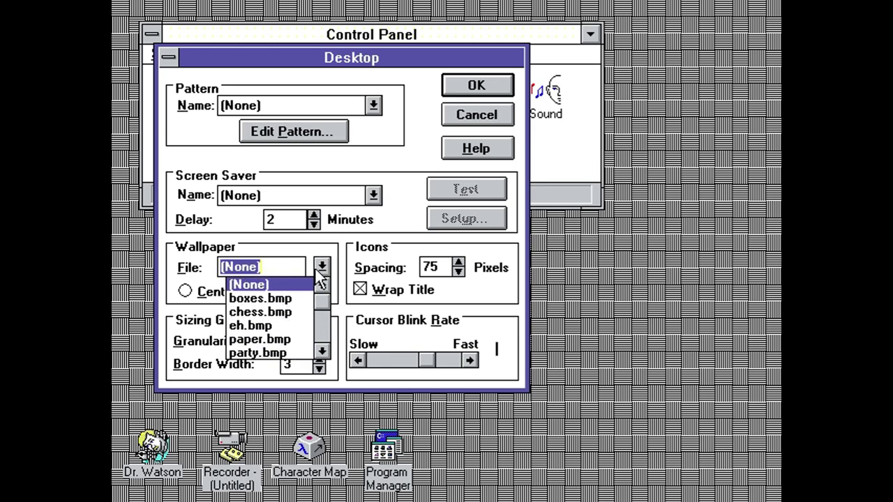
key(Down)
key(Down)
key(Down)
key(Down)
key(Down)
key(Up)
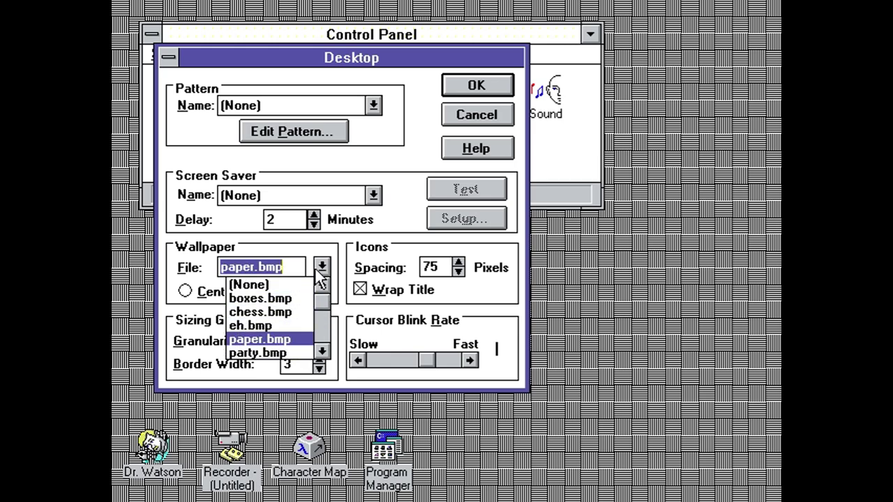
key(Home)
click(499, 85)
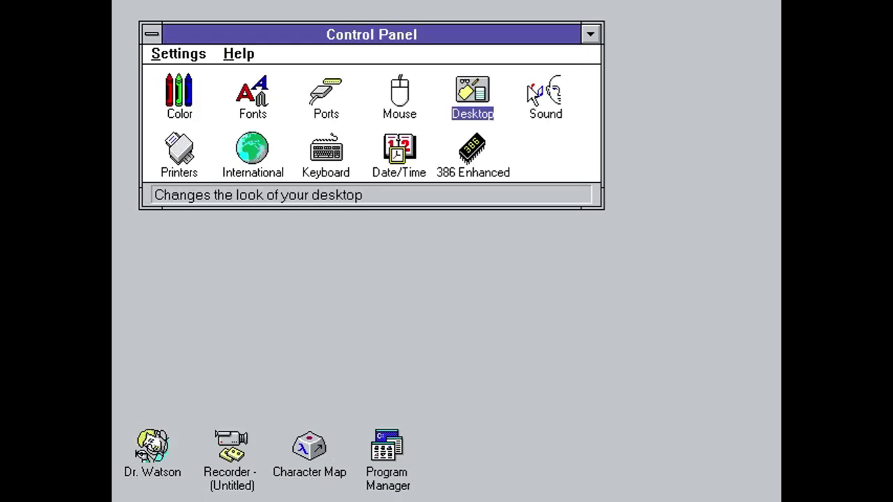
View the Sound settings and their help topic on the warning beep, then exit Help and cancel the Sound dialog.
double_click(537, 91)
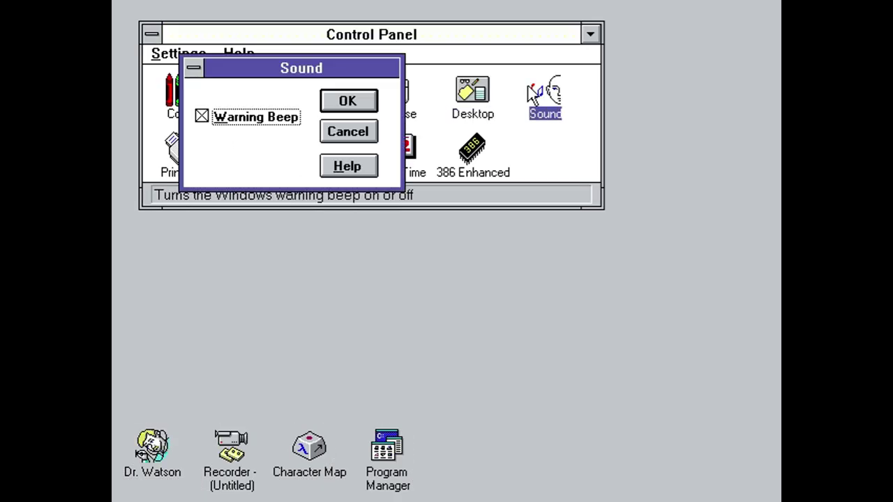
click(356, 162)
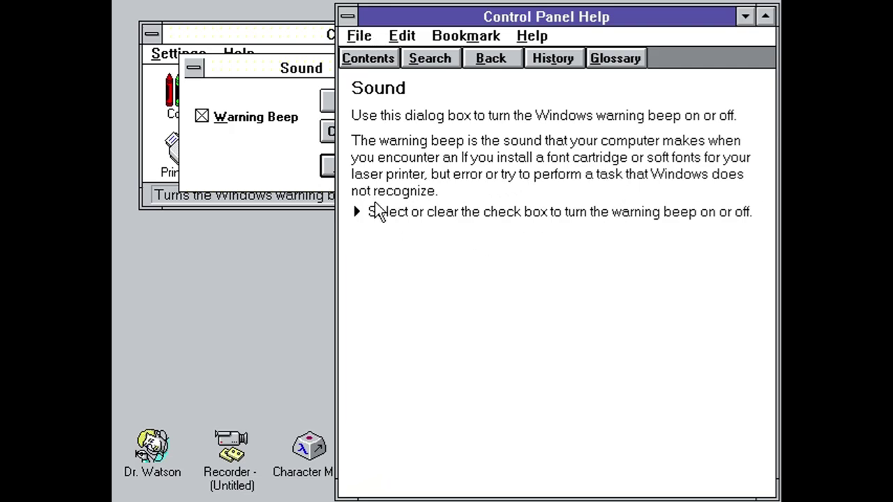
click(363, 37)
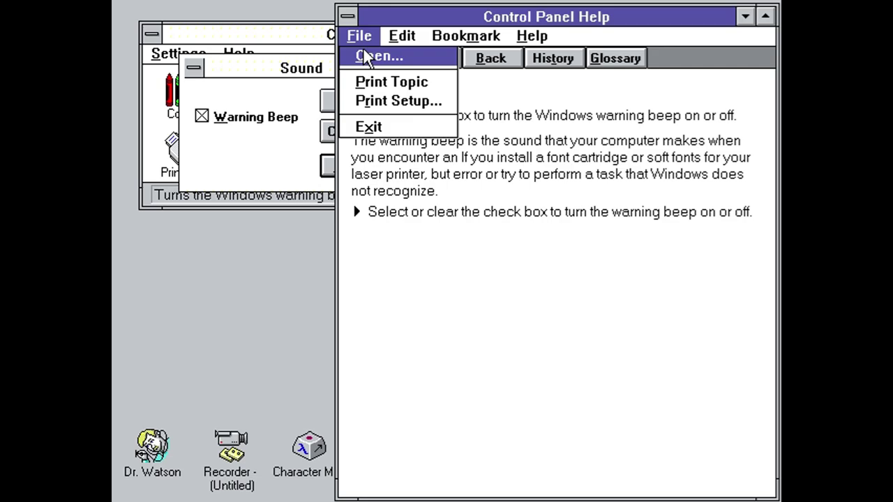
click(367, 126)
click(358, 139)
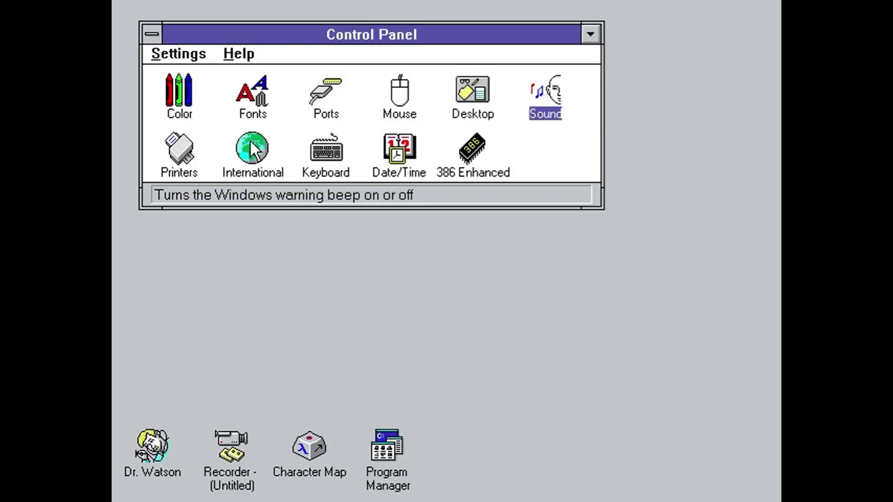
Browse the list of supported printers to its end, try starting an installation, and close the Printers settings.
double_click(166, 158)
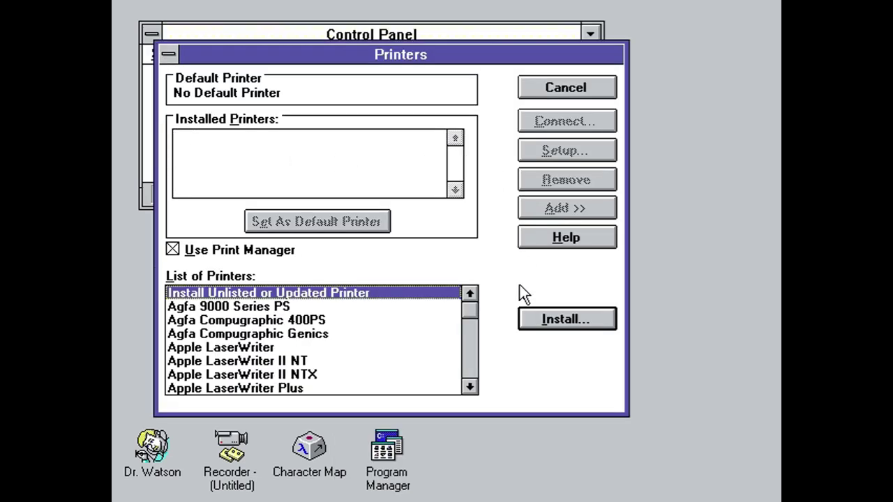
drag(466, 312, 465, 373)
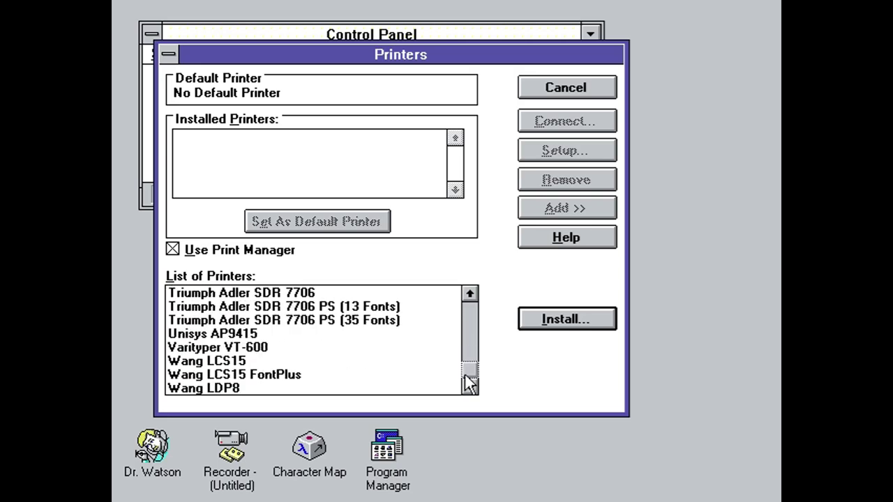
click(546, 324)
click(547, 233)
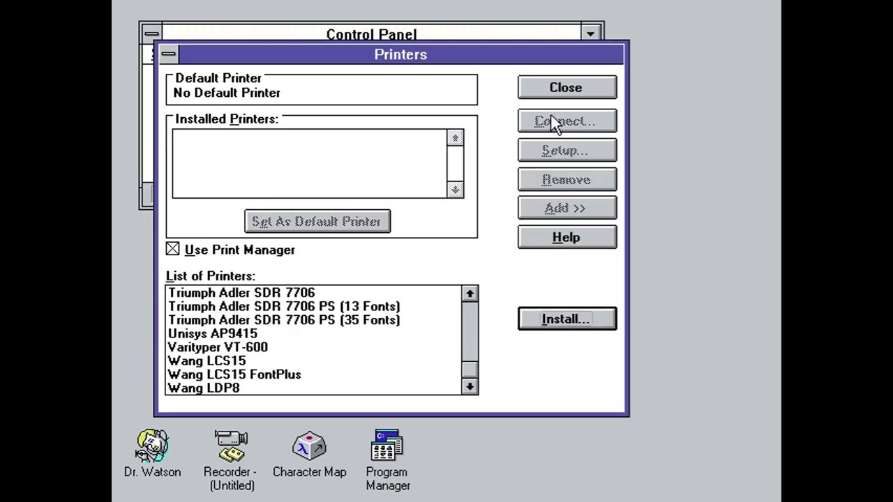
click(555, 90)
Examine the country, language, keyboard layout and measurement choices in the International settings.
double_click(264, 148)
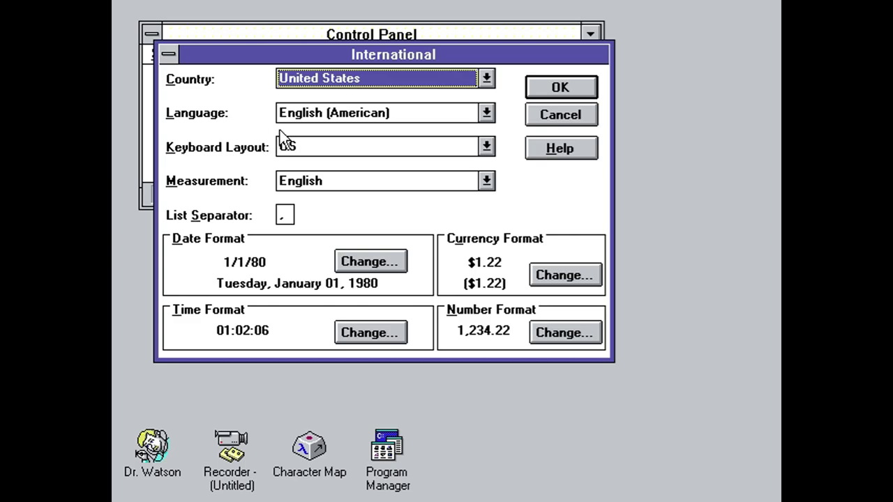
click(362, 81)
drag(486, 174, 490, 112)
click(497, 68)
click(428, 118)
drag(486, 145, 524, 187)
click(475, 202)
click(481, 148)
click(482, 181)
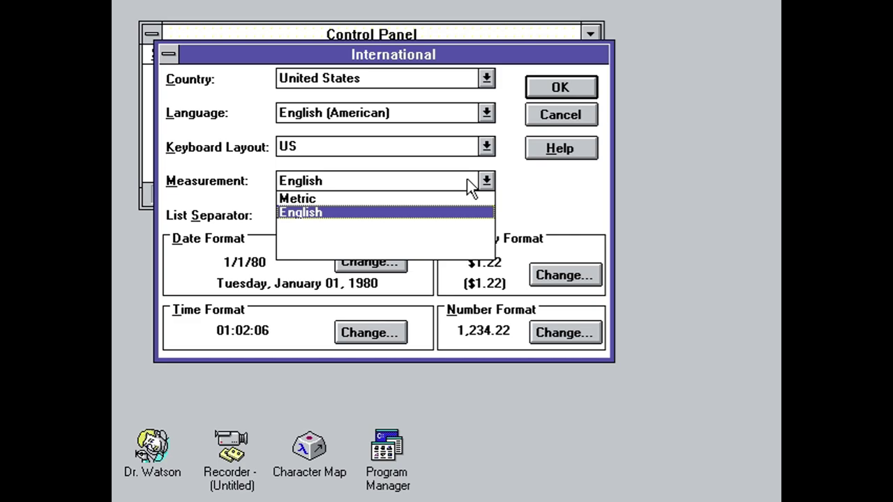
click(528, 192)
View the International date format and time format options, cancelling each dialog.
click(370, 262)
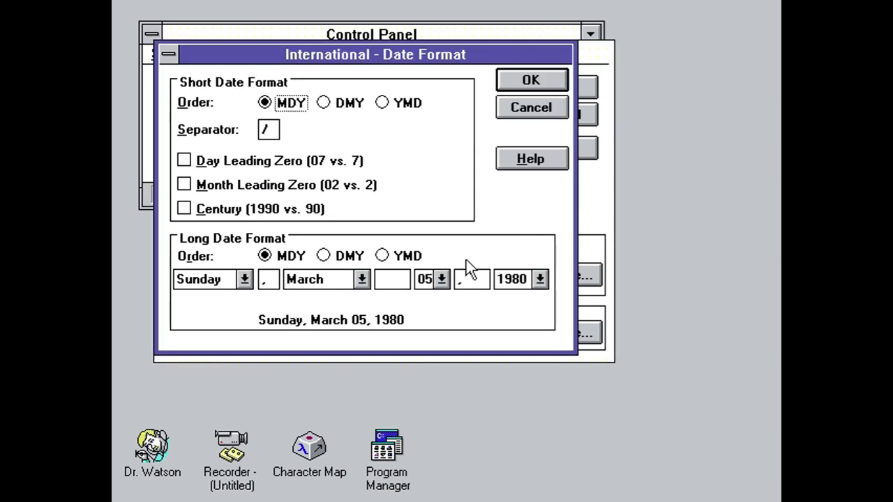
click(548, 116)
key(alt+t)
key(Return)
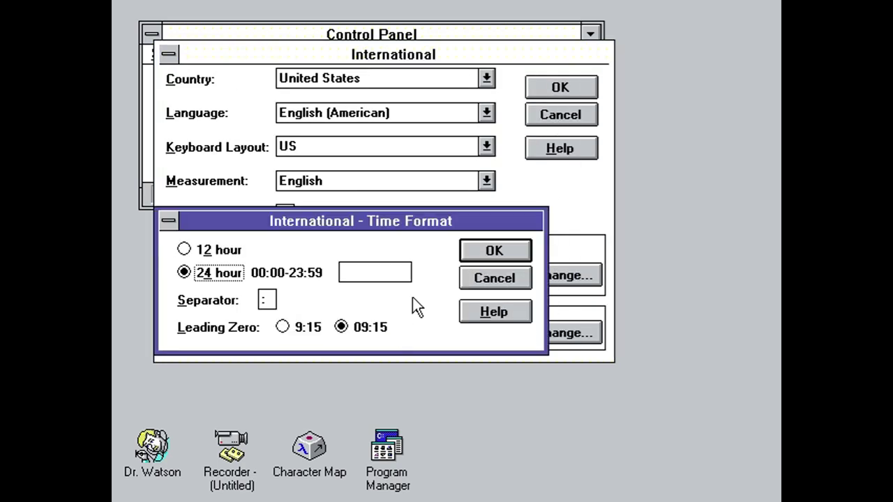
click(508, 269)
Examine the currency symbol placement and negative formats, then view the number format options, cancelling both dialogs.
click(562, 275)
click(417, 249)
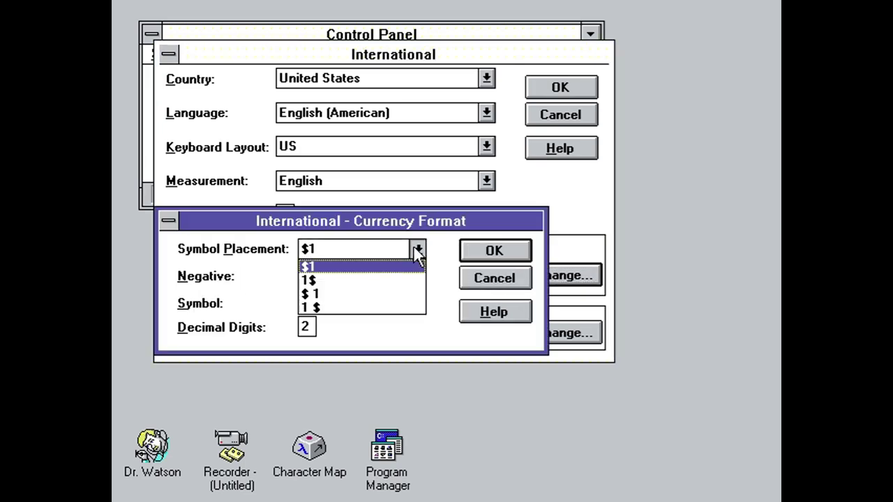
click(414, 254)
click(417, 276)
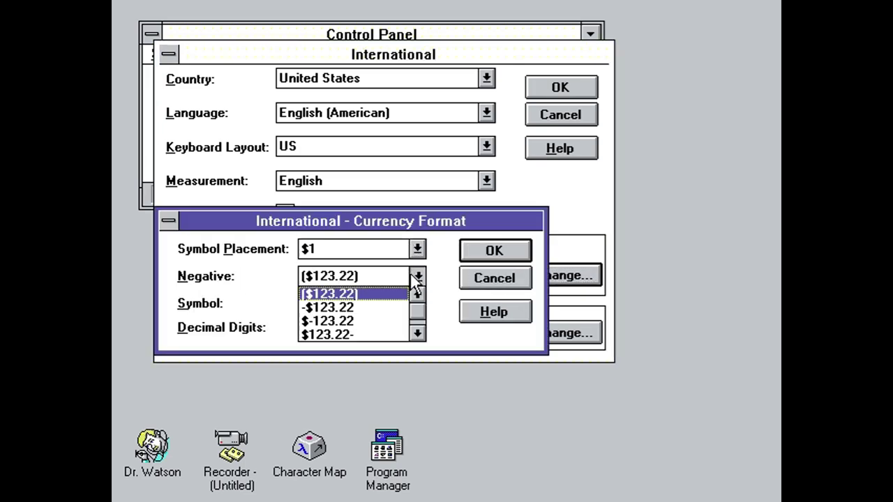
click(417, 318)
click(432, 328)
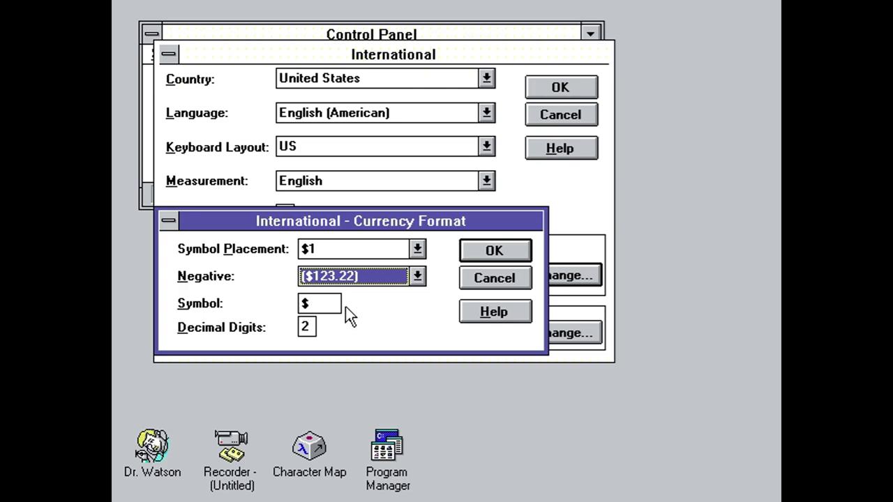
click(495, 278)
click(563, 333)
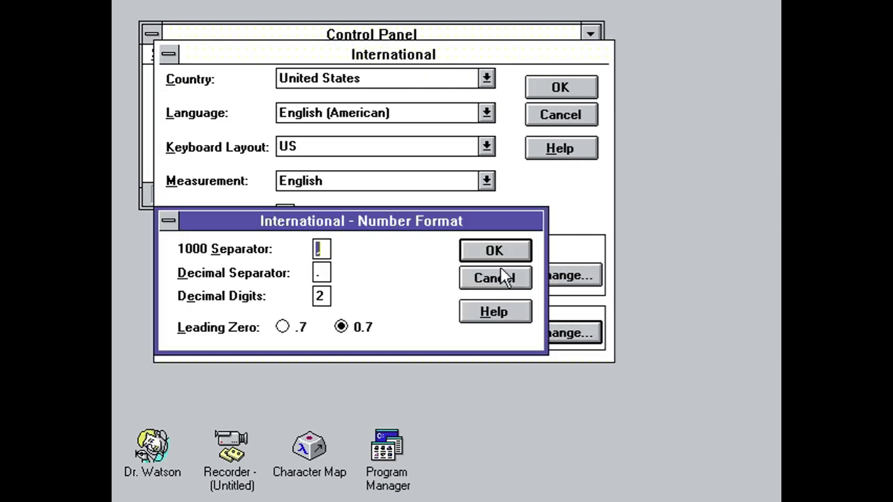
click(500, 278)
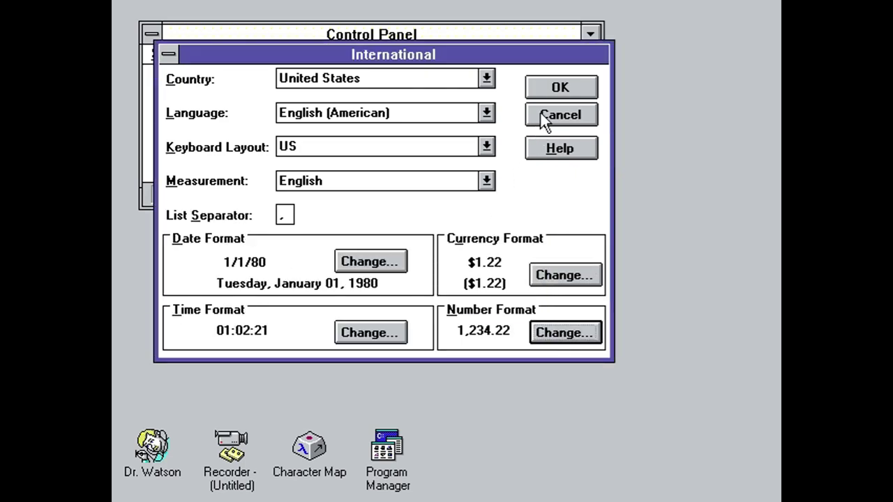
Review the keyboard layout and measurement choices once more, then close the International settings.
click(442, 146)
click(485, 185)
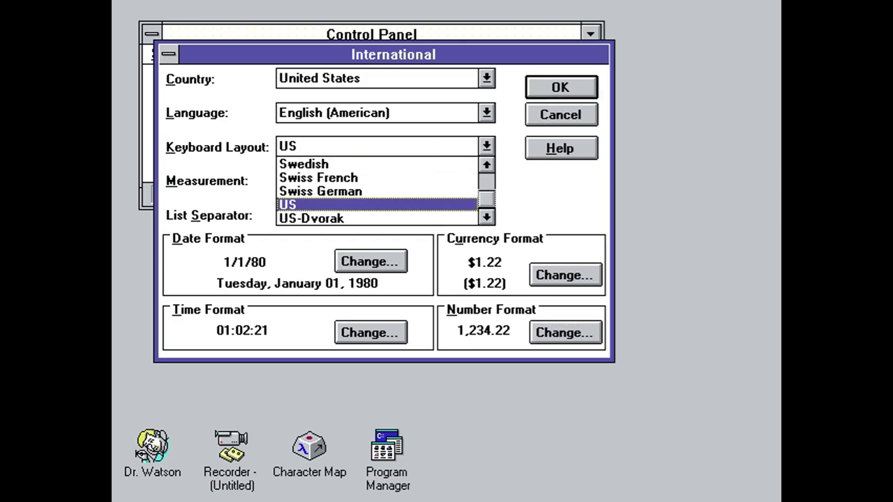
click(485, 185)
click(494, 196)
click(486, 181)
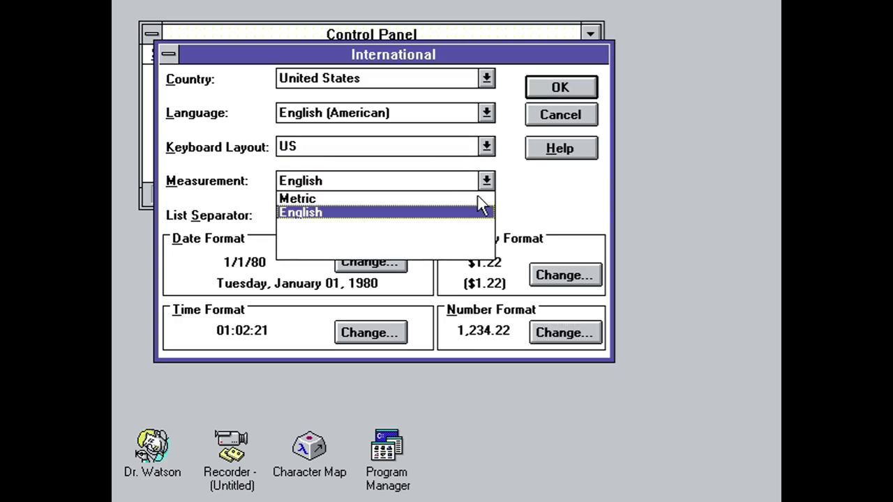
click(519, 214)
click(541, 95)
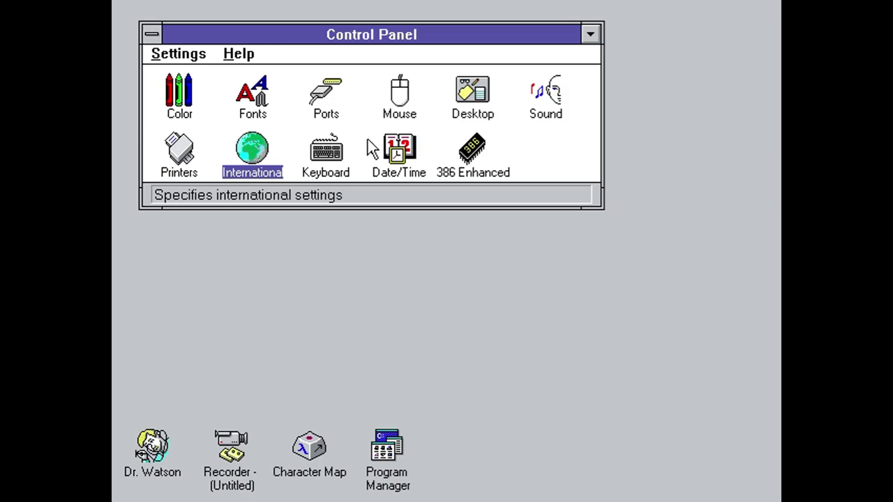
View the Keyboard repeat rate and delay settings and dismiss them.
double_click(326, 150)
click(419, 133)
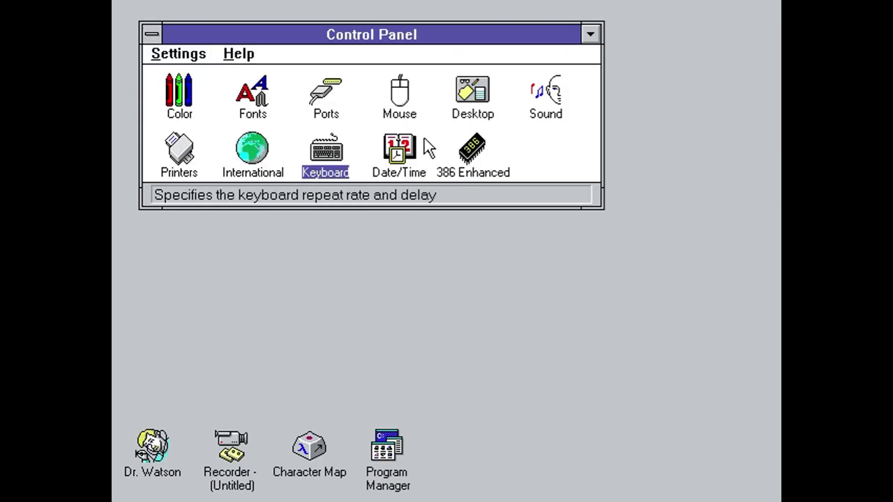
Try changing the system date to 5/3/83 in the Date & Time settings.
double_click(415, 147)
click(301, 97)
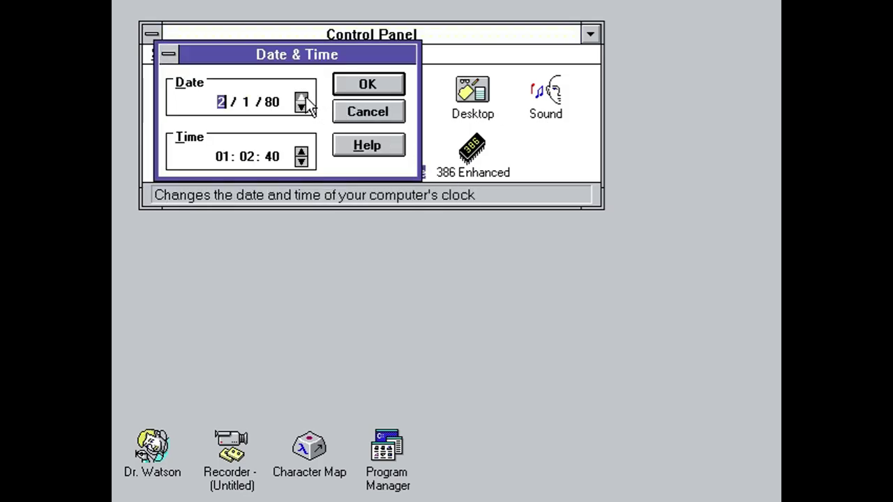
click(301, 98)
click(301, 98)
click(301, 98)
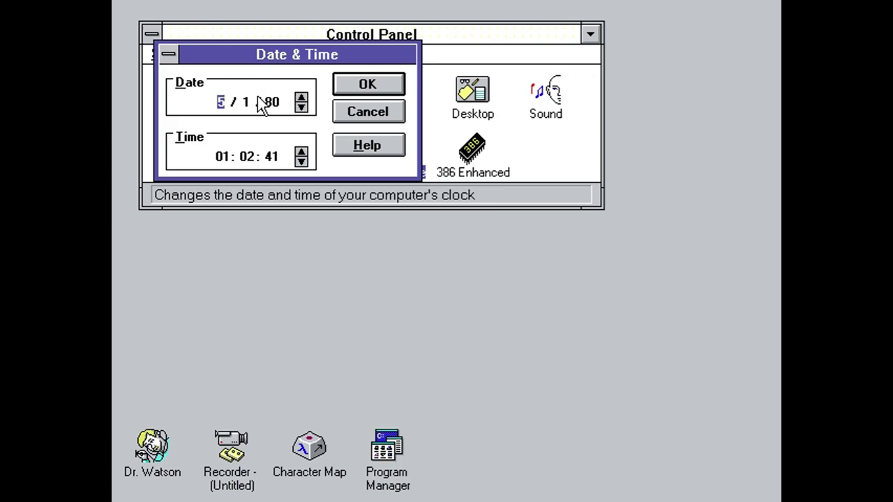
click(301, 98)
Try advancing the clock, including its minutes to 05, then cancel the Date & Time changes.
click(301, 153)
click(301, 152)
click(240, 156)
click(302, 153)
click(301, 153)
click(301, 153)
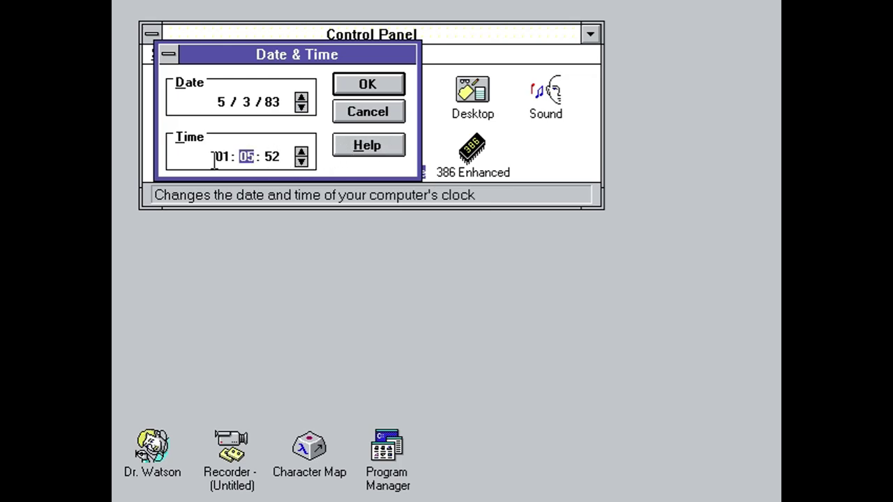
click(380, 147)
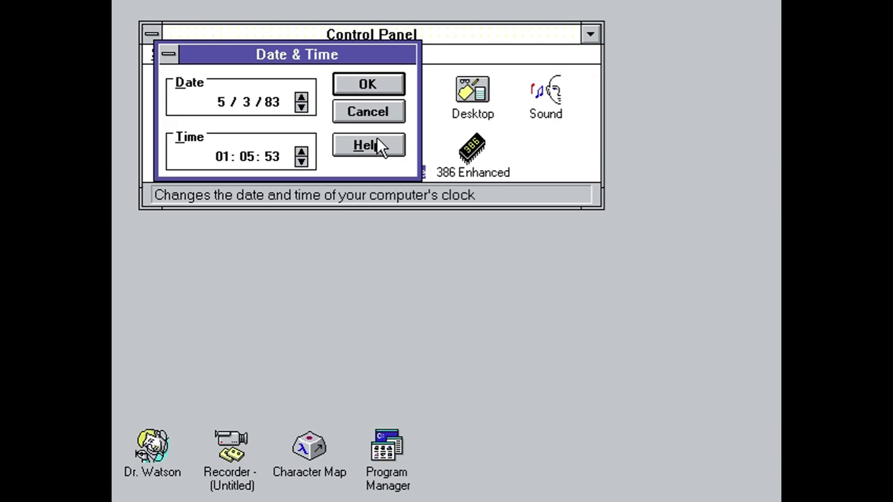
click(301, 152)
click(301, 152)
click(346, 118)
Set virtual memory to Permanent at 51439 KB on drive C in 386 Enhanced, continuing without restarting Windows, and close the settings.
double_click(464, 152)
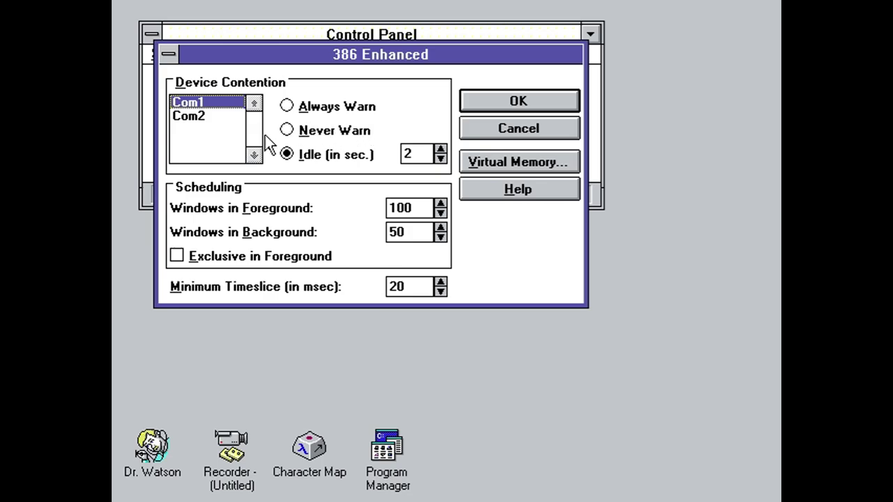
click(472, 160)
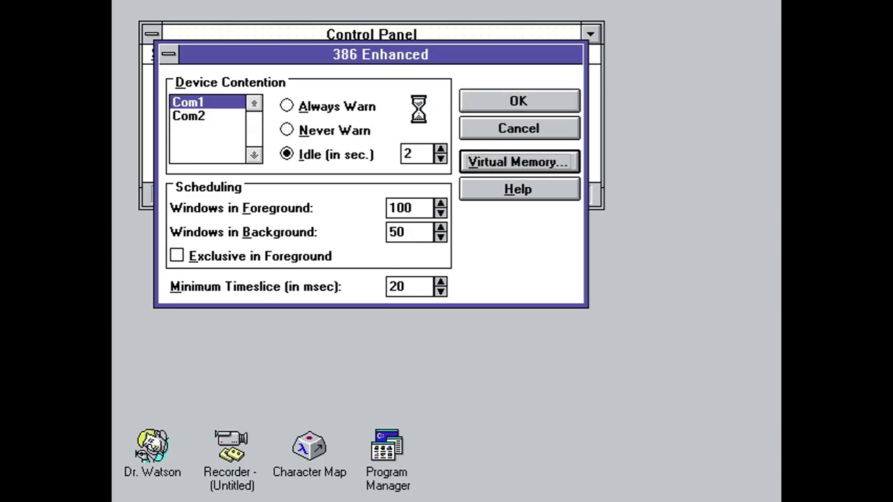
click(539, 260)
click(534, 296)
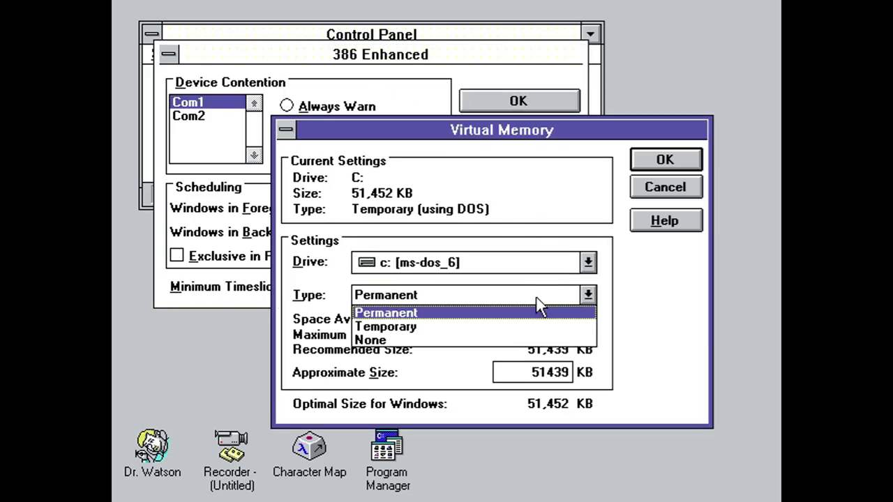
click(534, 295)
click(642, 167)
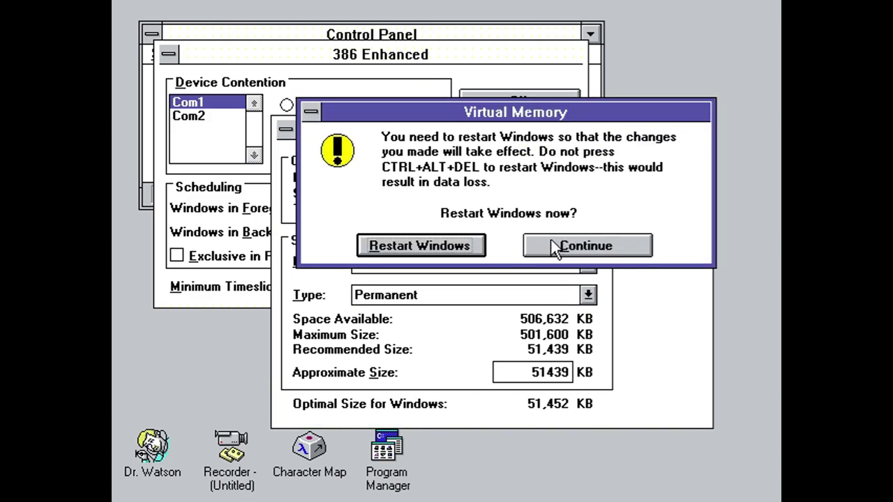
click(551, 244)
click(514, 125)
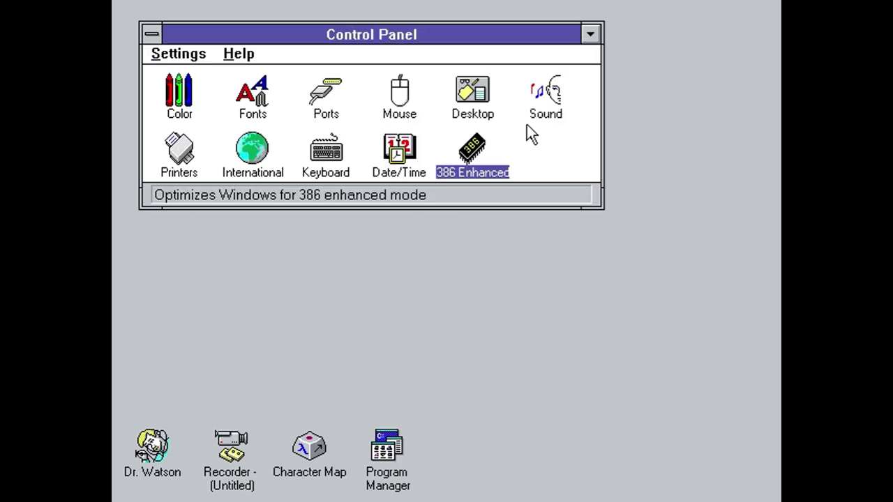
Look over Control Panel's settings commands, then view its About information and dismiss it.
click(201, 55)
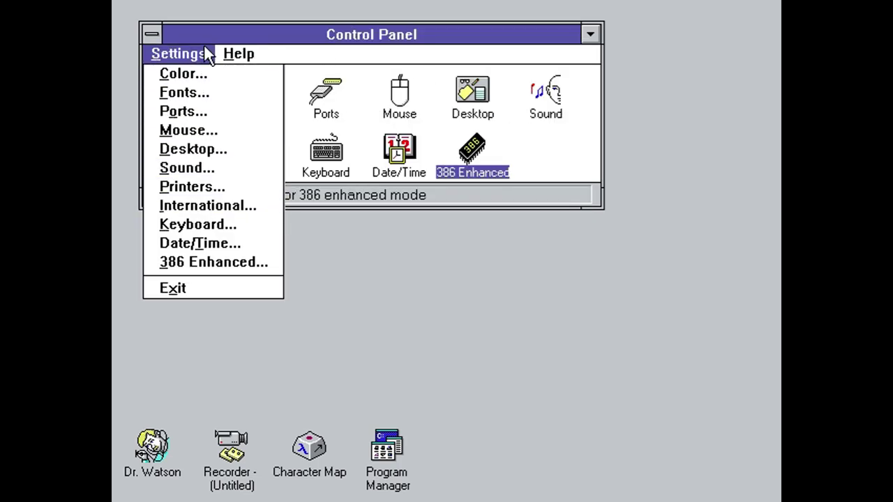
mouse_move(237, 55)
click(243, 138)
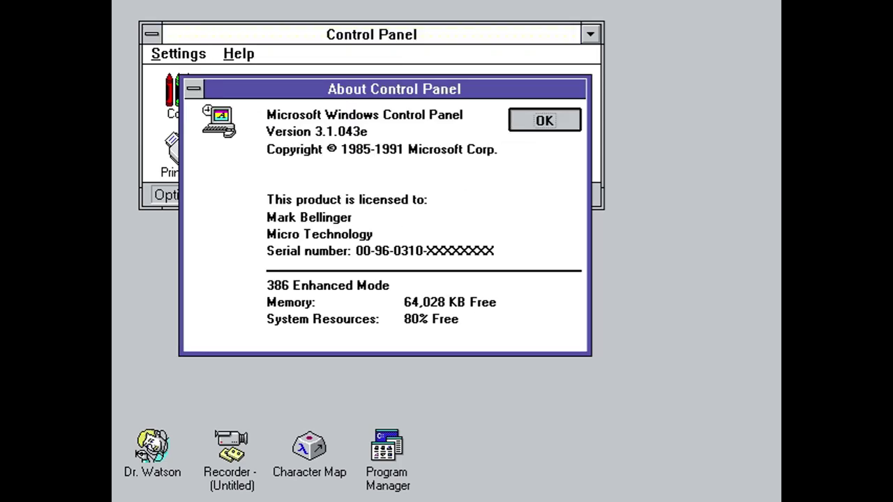
click(551, 118)
Exit Control Panel.
click(164, 56)
click(179, 301)
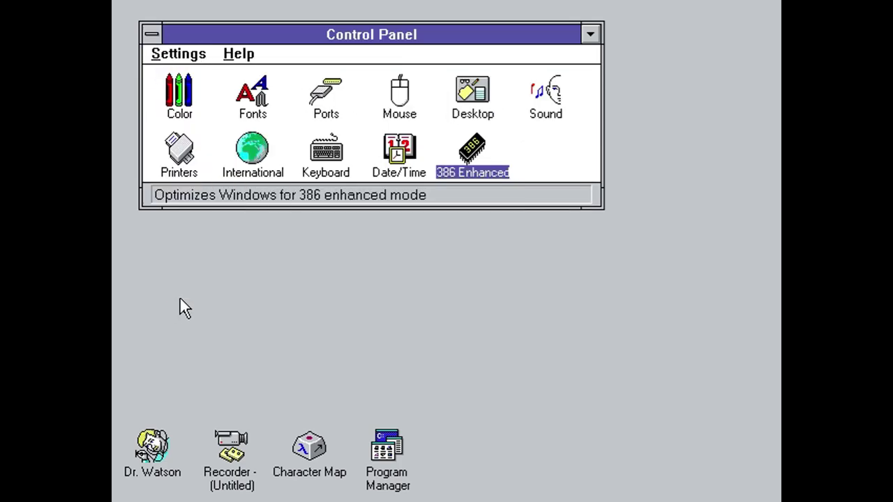
click(179, 54)
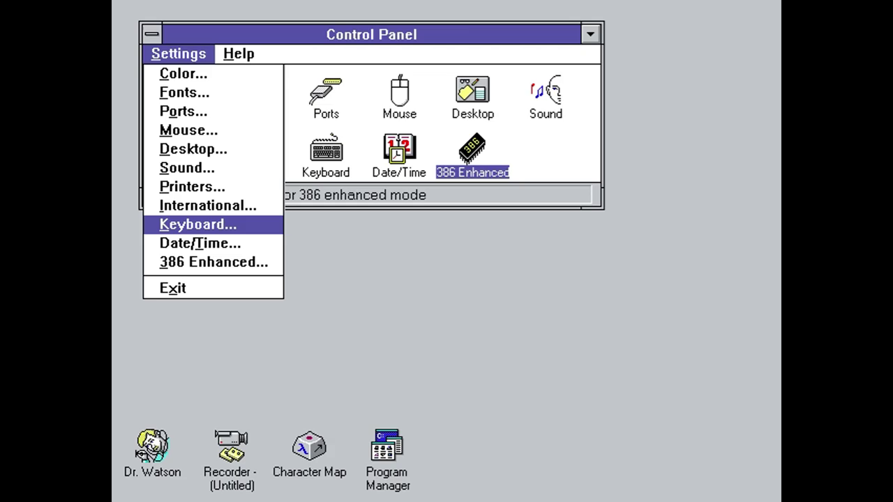
click(193, 290)
Restore Program Manager and open the Main program group.
click(387, 446)
key(Return)
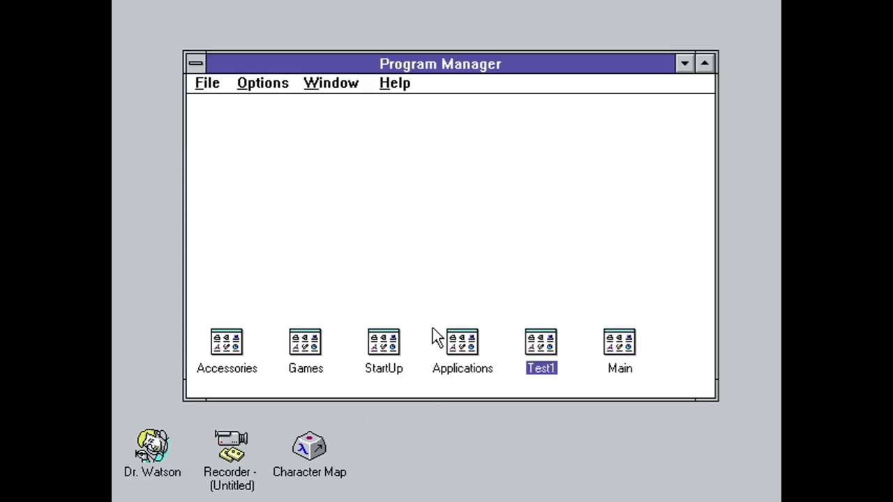
double_click(629, 342)
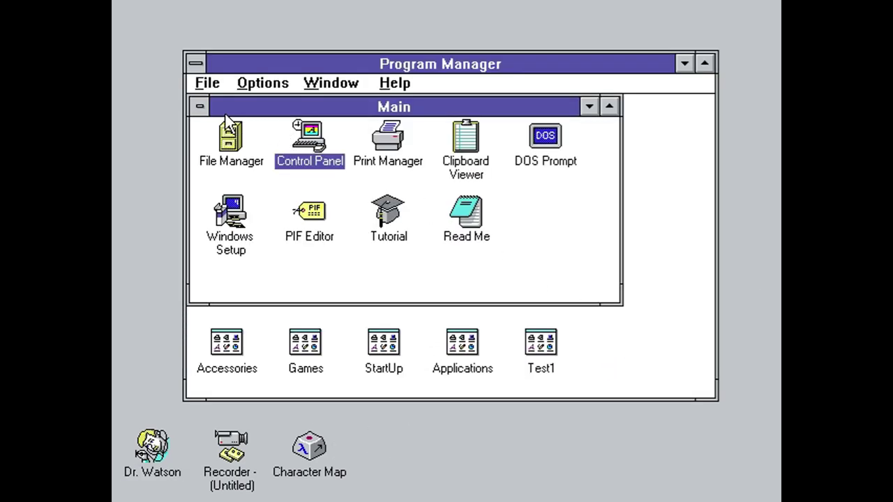
Try launching Print Manager from the Main group and return to the group.
click(219, 145)
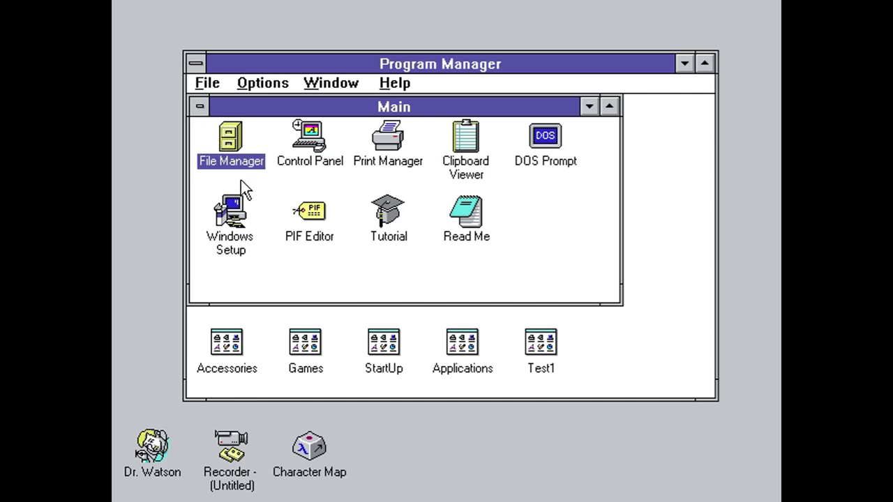
double_click(399, 151)
click(444, 302)
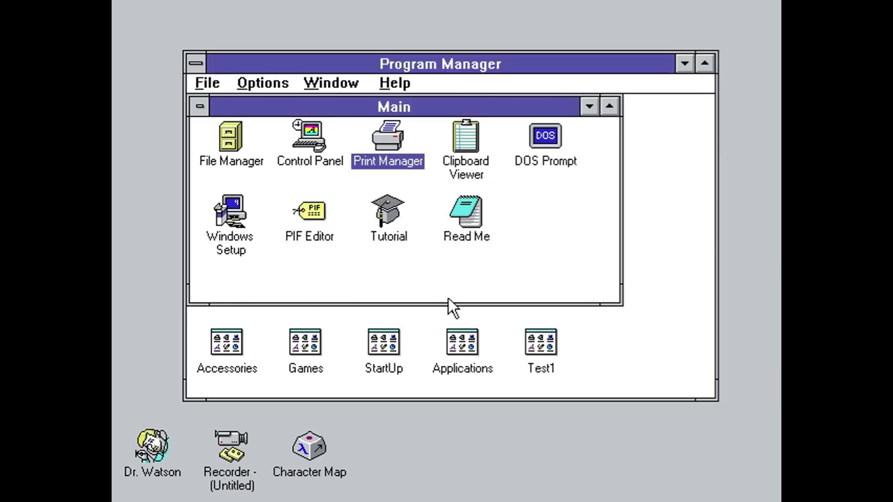
Launch Clipboard Viewer, browse the windows\system directory for clipboard files to open, and cancel.
double_click(462, 173)
click(207, 102)
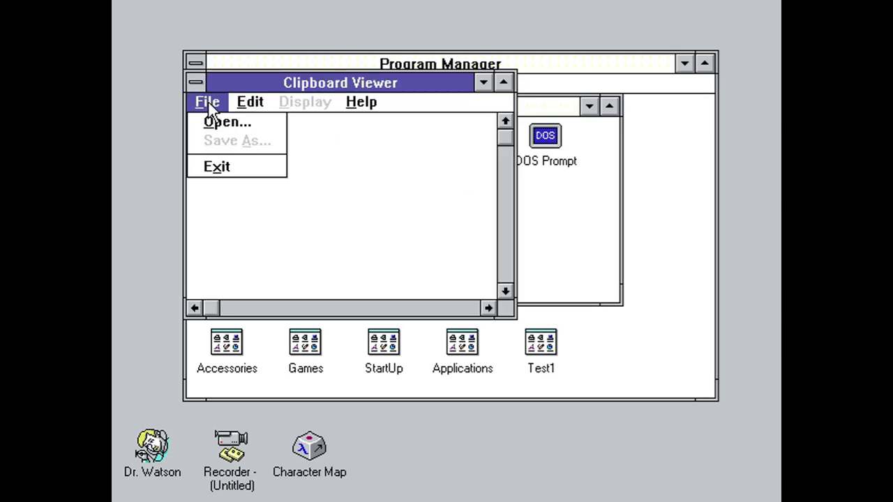
click(209, 122)
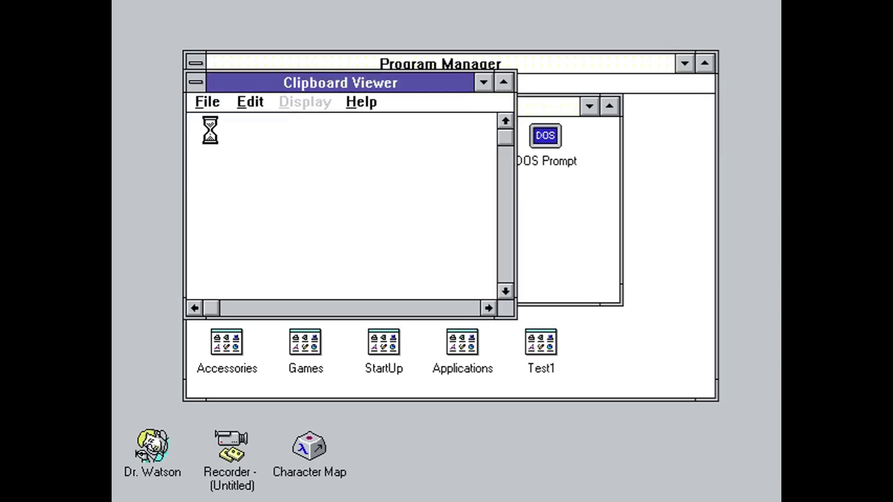
click(370, 355)
click(369, 354)
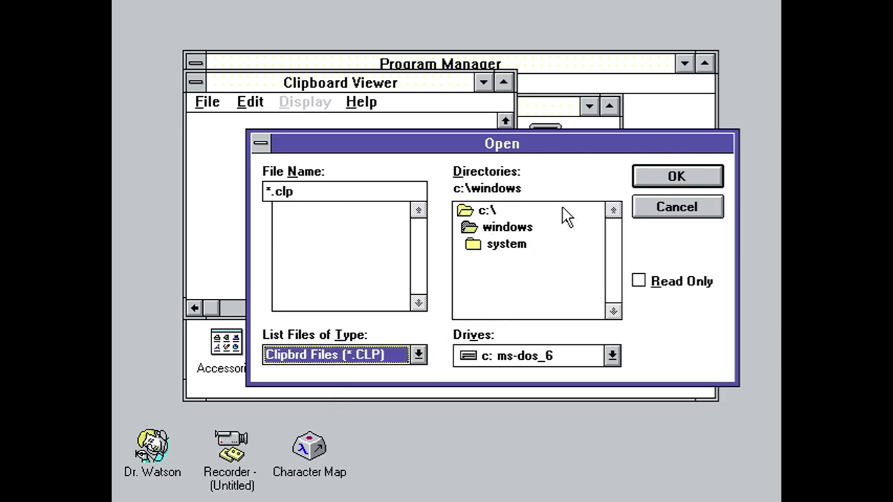
click(526, 225)
double_click(518, 241)
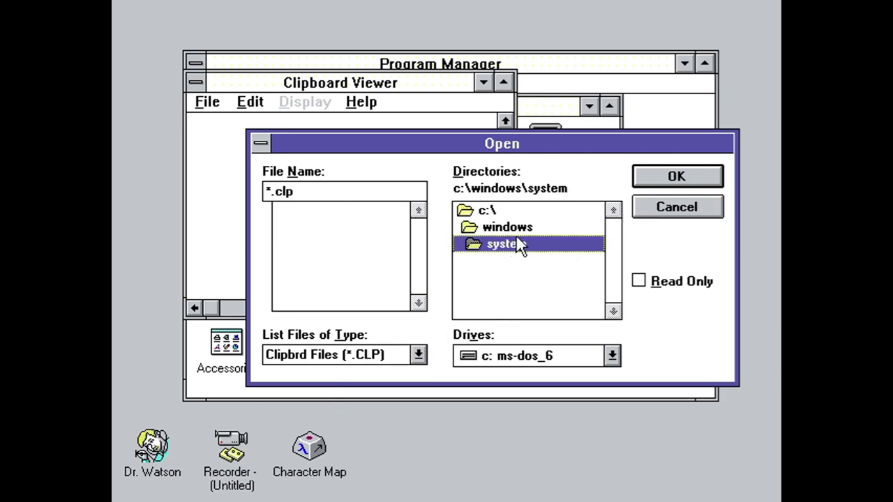
click(676, 207)
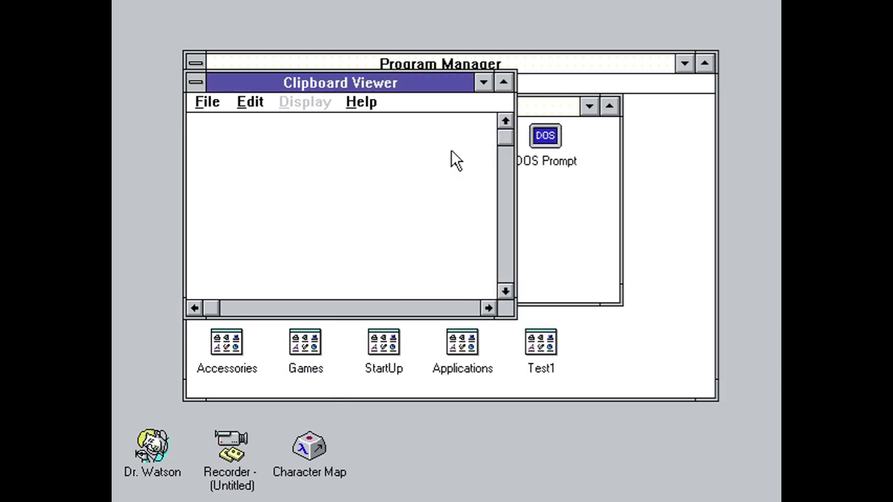
View Clipboard Viewer's About information, dismiss it, and close the program.
click(363, 106)
click(366, 185)
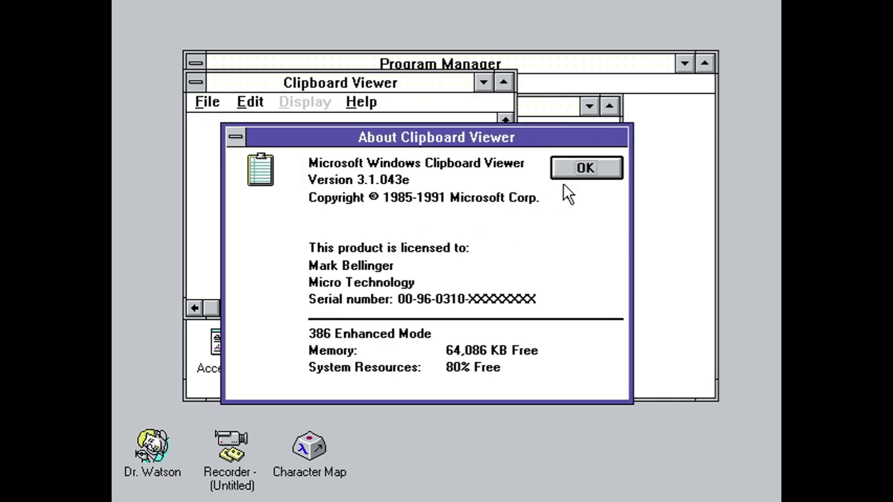
click(584, 168)
click(196, 83)
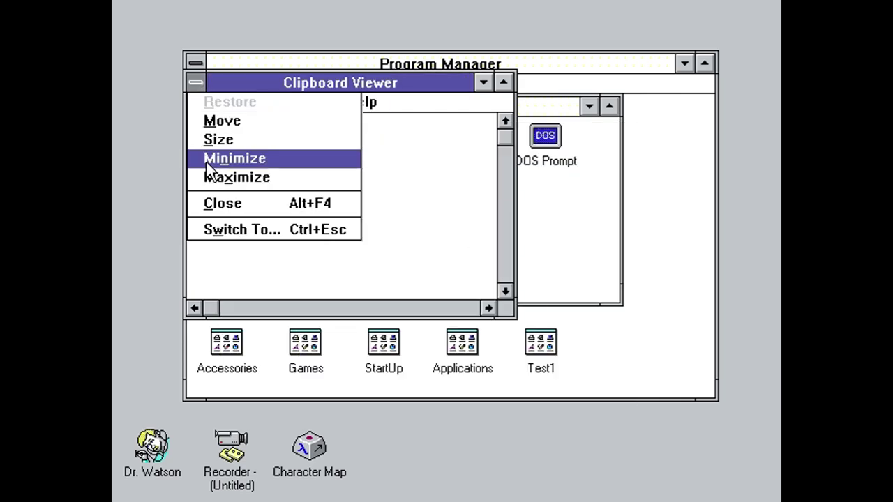
click(215, 206)
Launch DOS Prompt, check the DOS version with ver, and return to Windows with exit.
double_click(544, 143)
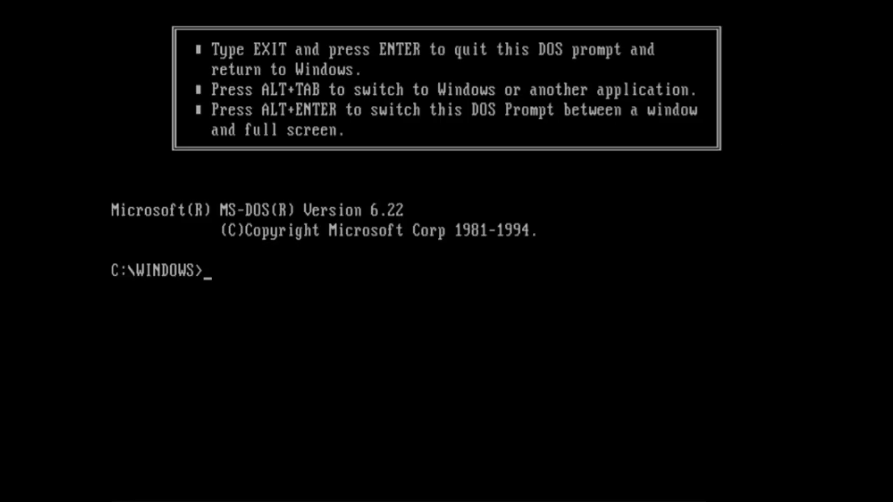
text(ver)
key(Return)
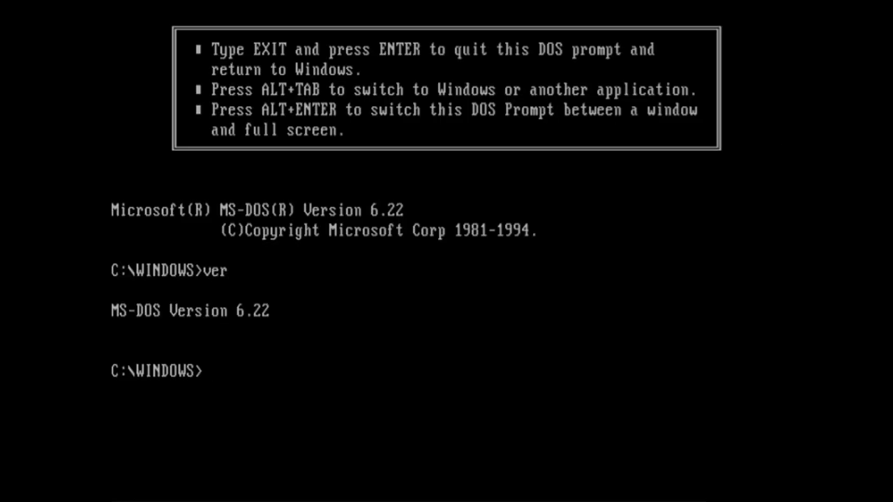
text(exit)
key(Return)
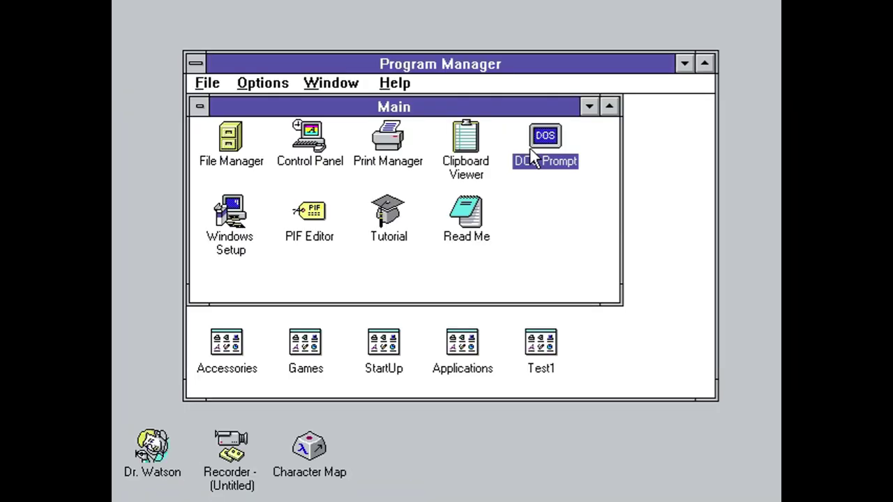
Launch Windows Setup from the Main group, then close the Main group window.
double_click(237, 220)
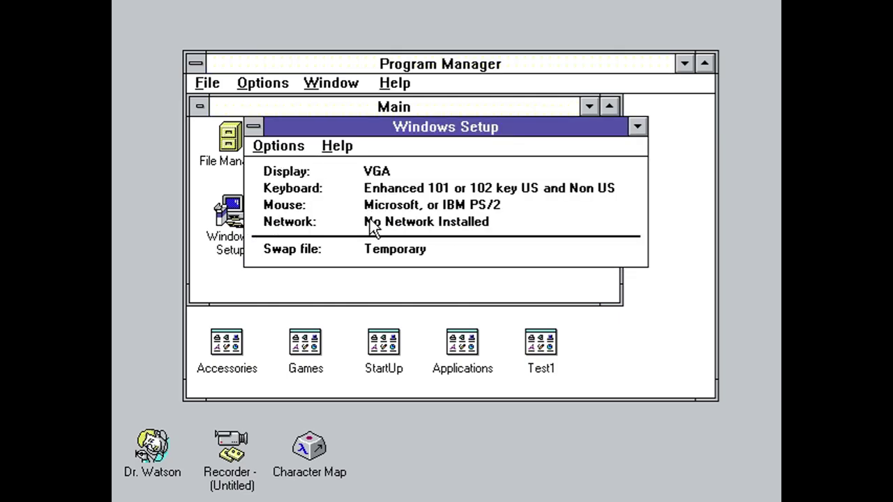
key(alt+F4)
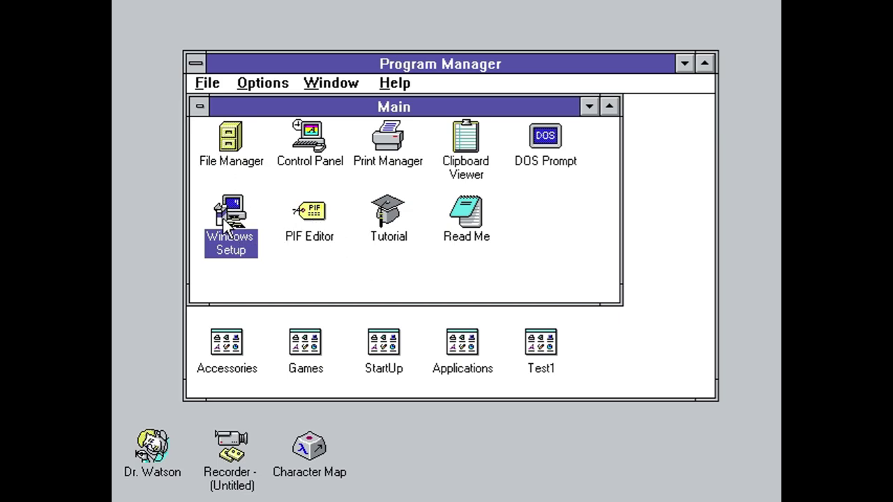
click(200, 106)
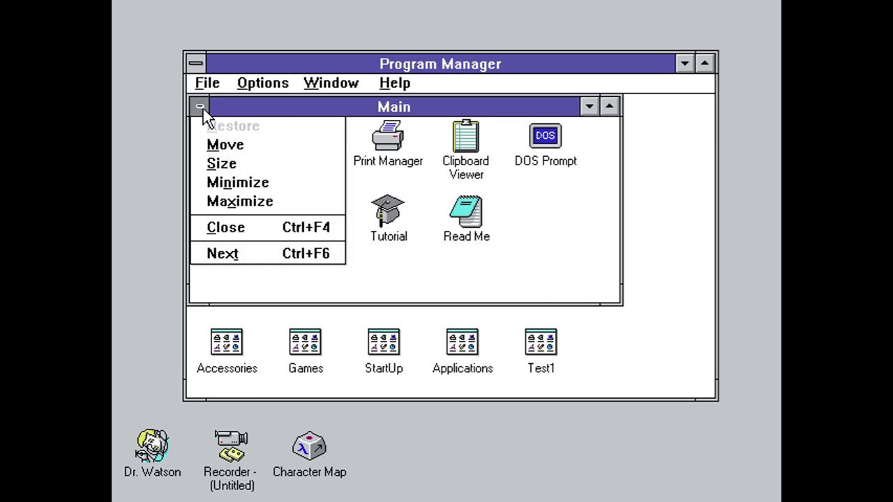
click(213, 226)
Minimize Program Manager to leave the Windows Setup window alone on the desktop.
click(198, 64)
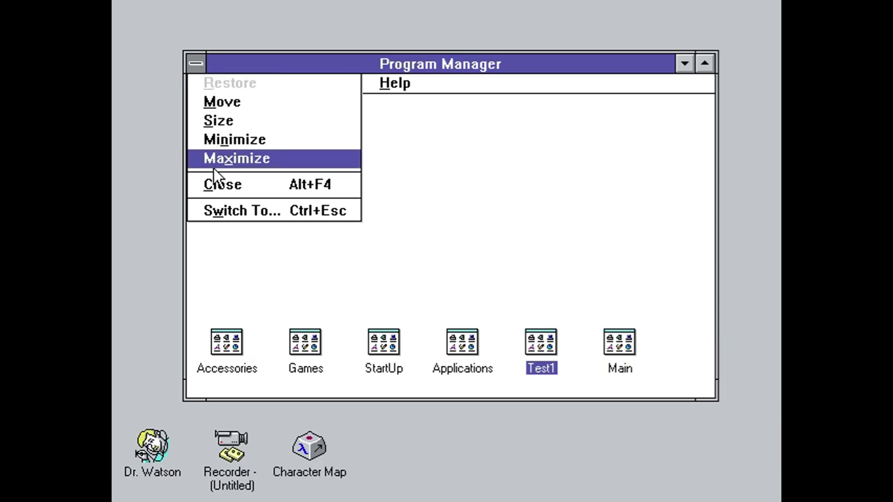
click(222, 102)
key(Escape)
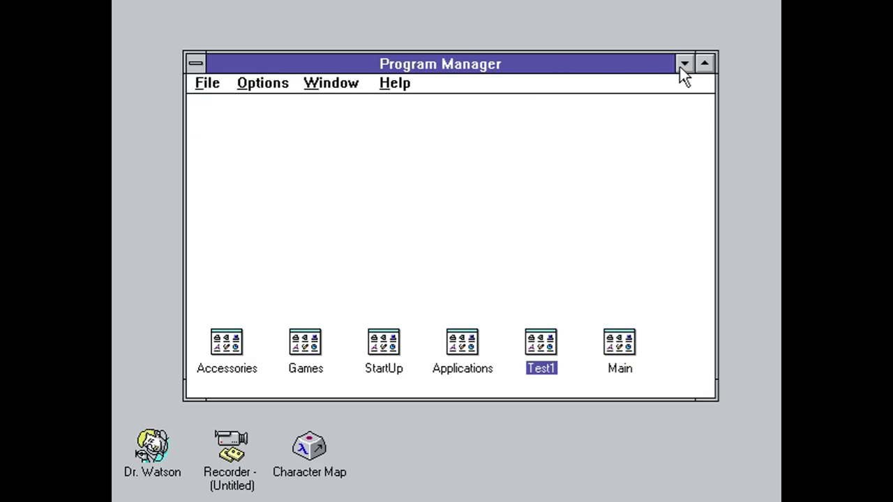
click(682, 64)
Look through the available display types in Windows Setup's system settings and cancel.
click(293, 148)
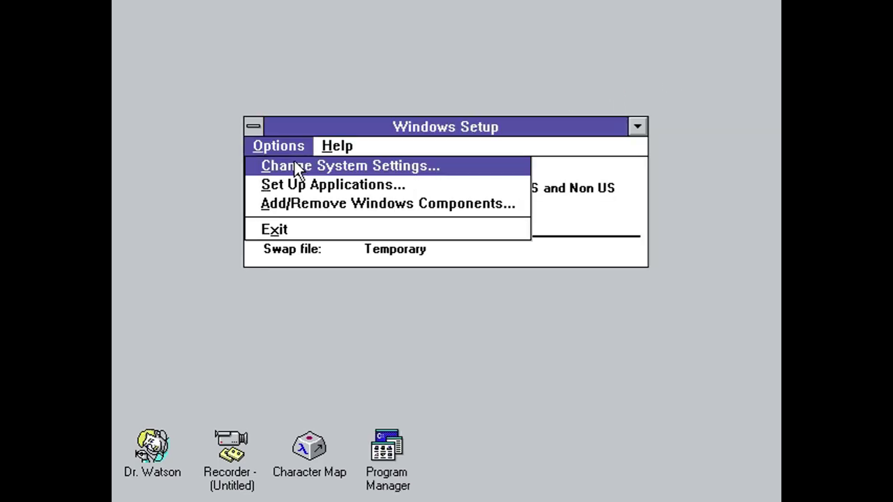
click(295, 166)
click(370, 148)
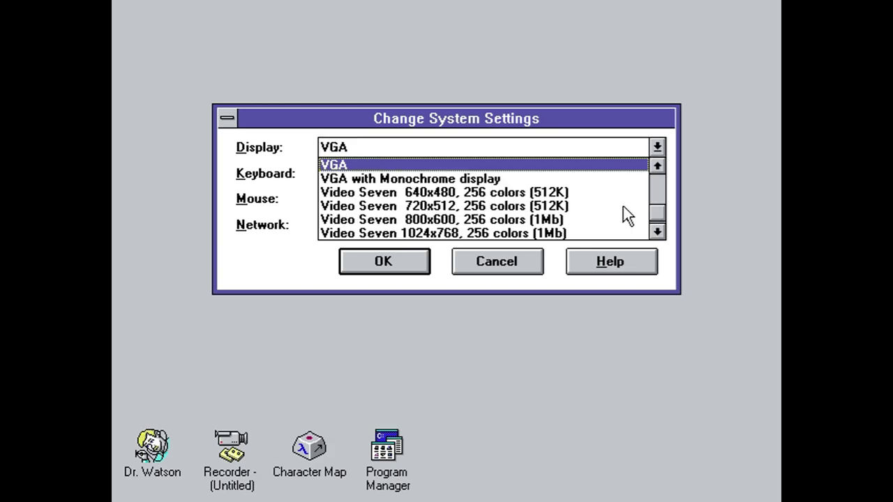
click(653, 210)
click(653, 167)
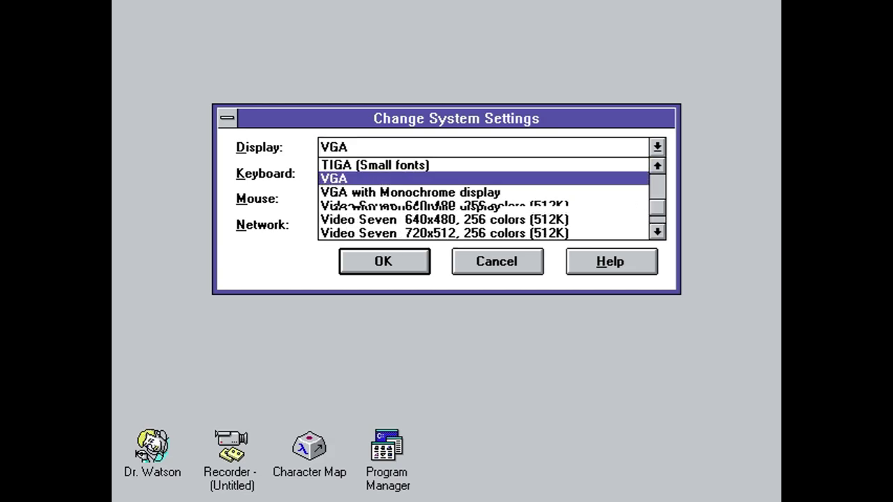
drag(657, 180, 657, 222)
click(541, 269)
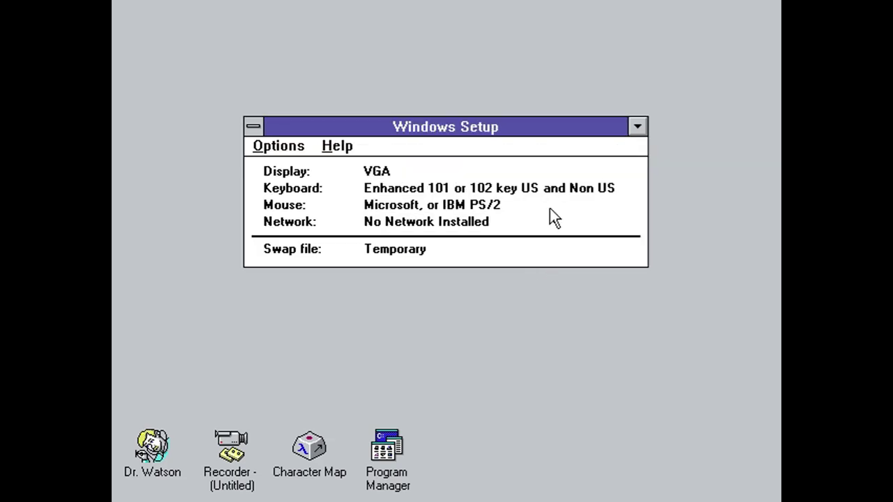
Reopen the Change System Settings dialog and look through the available keyboard types.
click(337, 145)
click(273, 145)
click(274, 145)
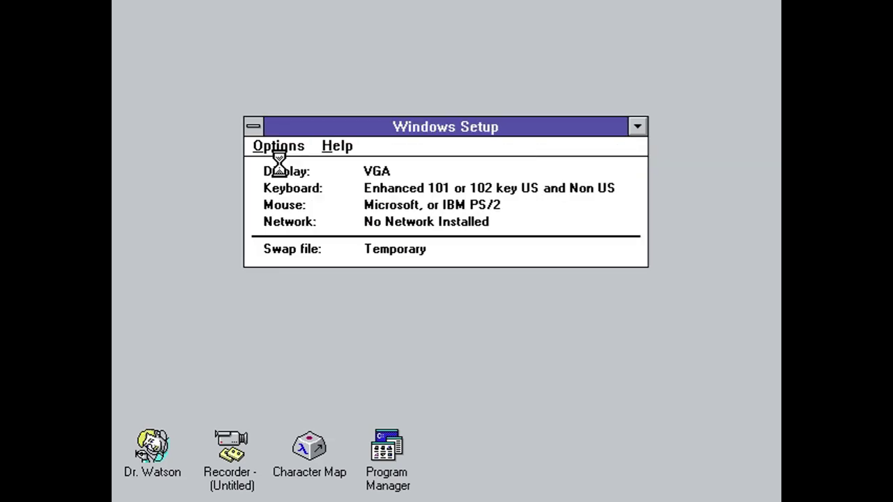
click(274, 145)
click(391, 165)
click(455, 179)
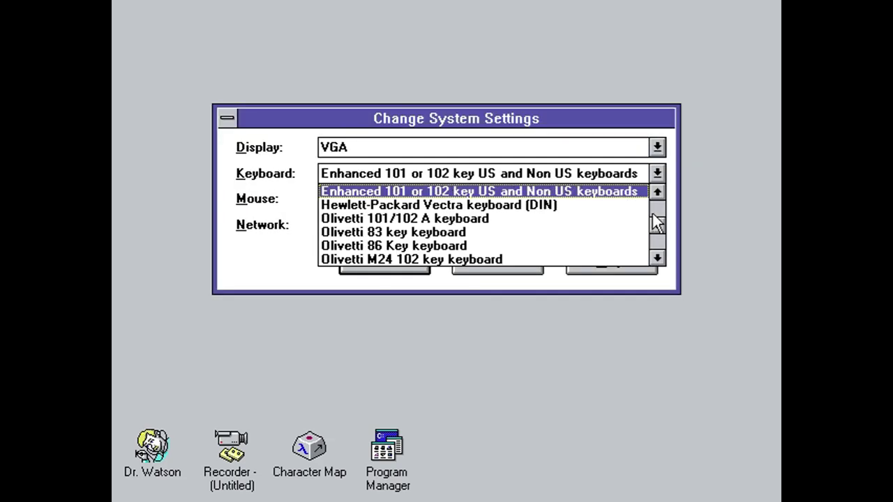
drag(656, 222, 670, 209)
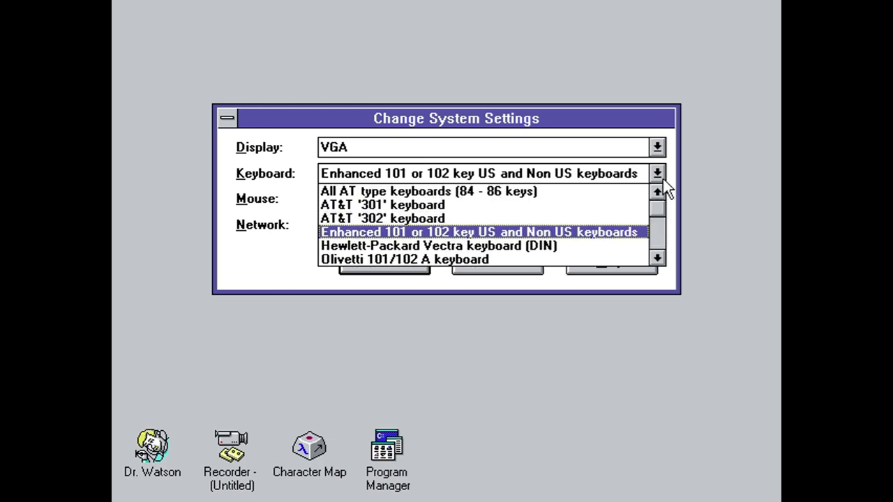
click(658, 175)
Look through the available mouse and network options, then cancel the system settings dialog.
click(657, 198)
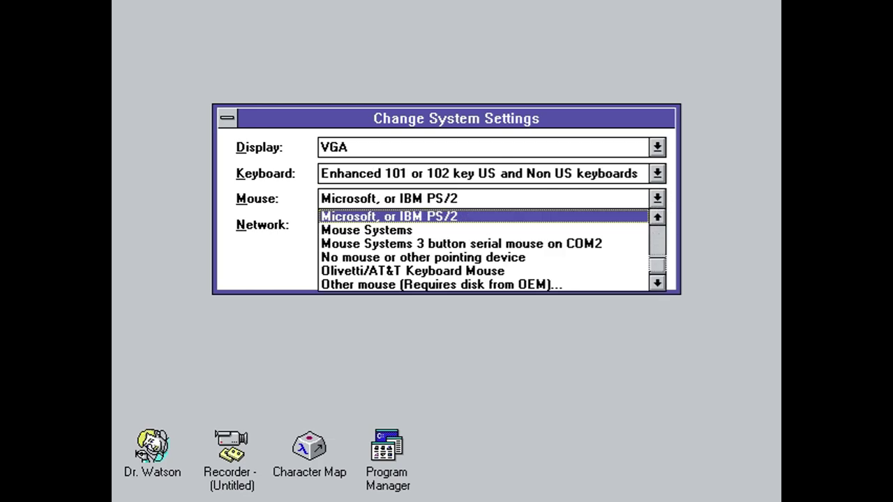
drag(656, 267, 658, 245)
click(657, 200)
click(657, 224)
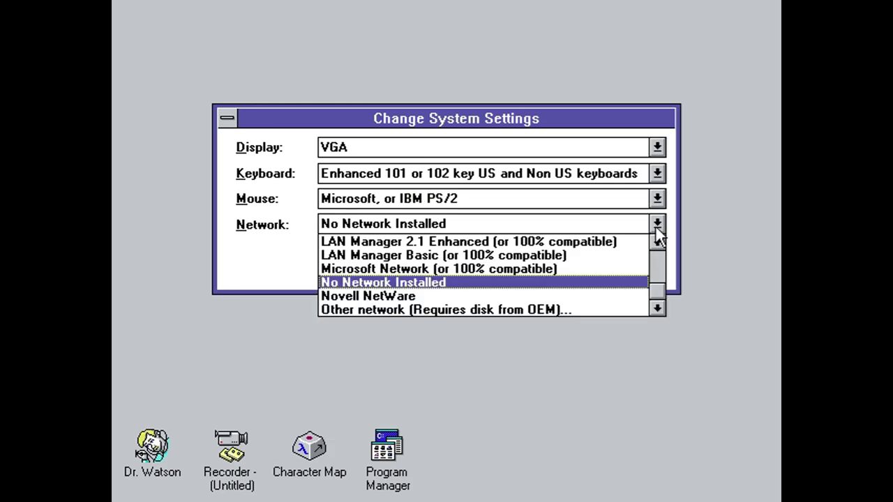
drag(655, 291, 658, 251)
click(672, 241)
click(496, 261)
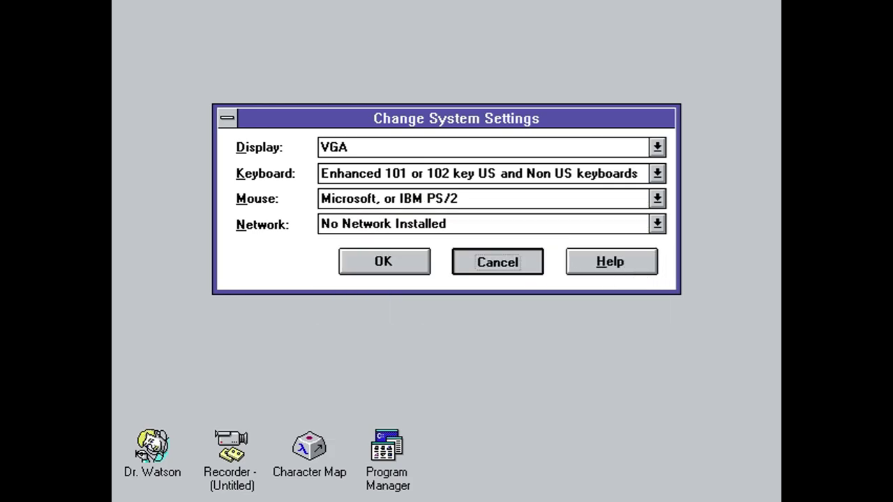
View Windows Setup's About information and dismiss it.
click(337, 146)
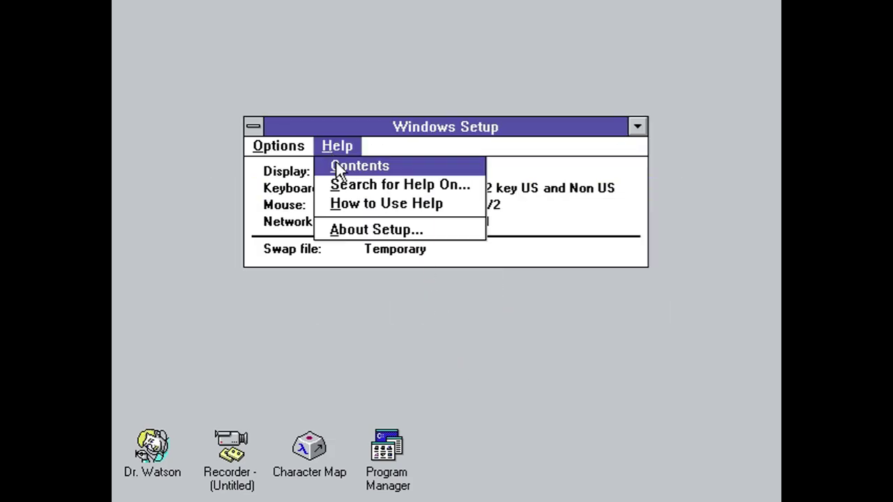
click(358, 228)
click(467, 253)
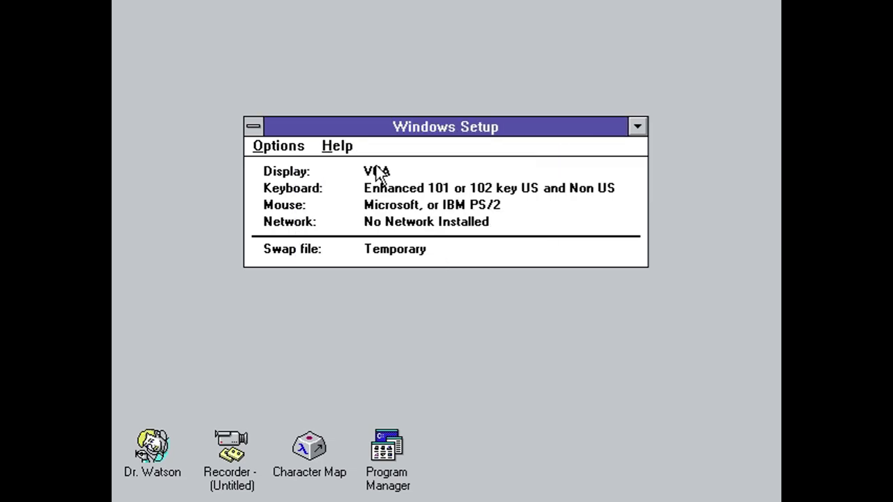
Open the Windows Setup help contents, look over the index, and exit Help.
click(336, 146)
click(342, 167)
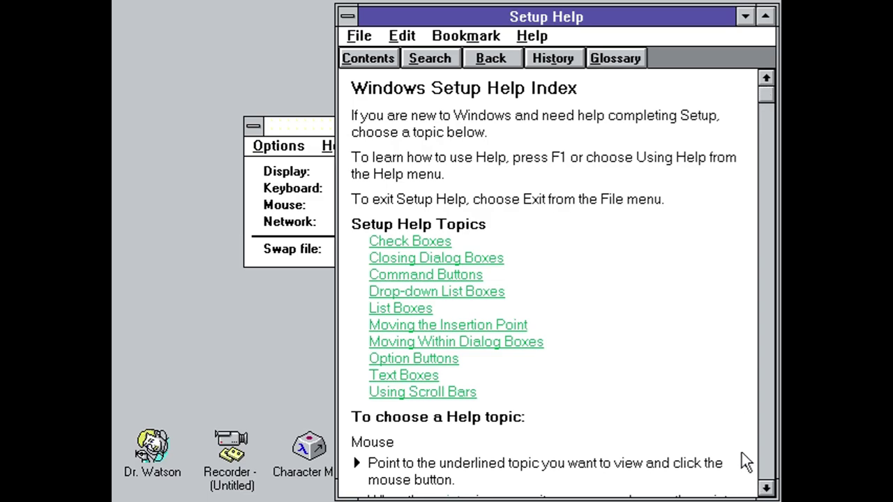
click(357, 36)
click(390, 131)
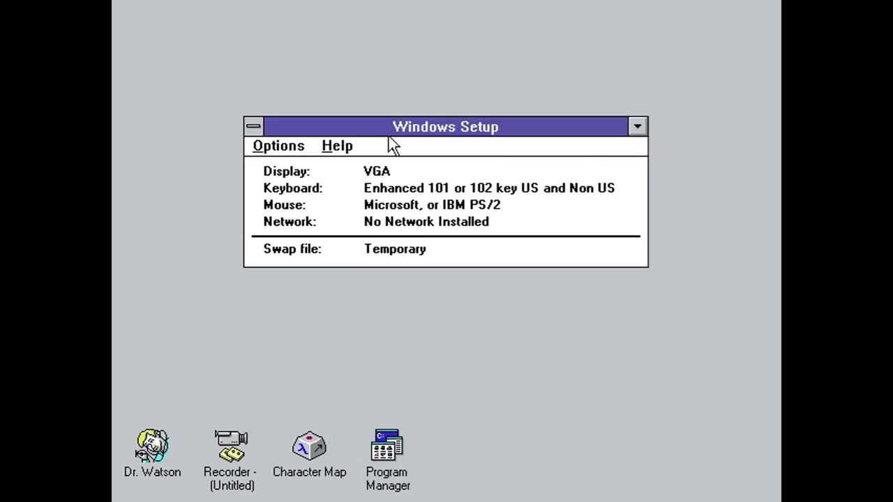
Close Windows Setup and reopen the Main group in a restored Program Manager.
click(253, 126)
click(268, 202)
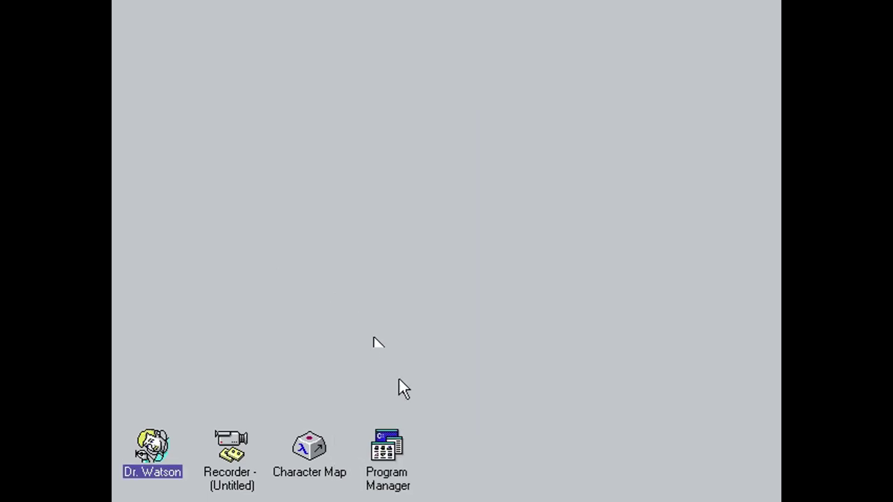
double_click(393, 469)
double_click(620, 344)
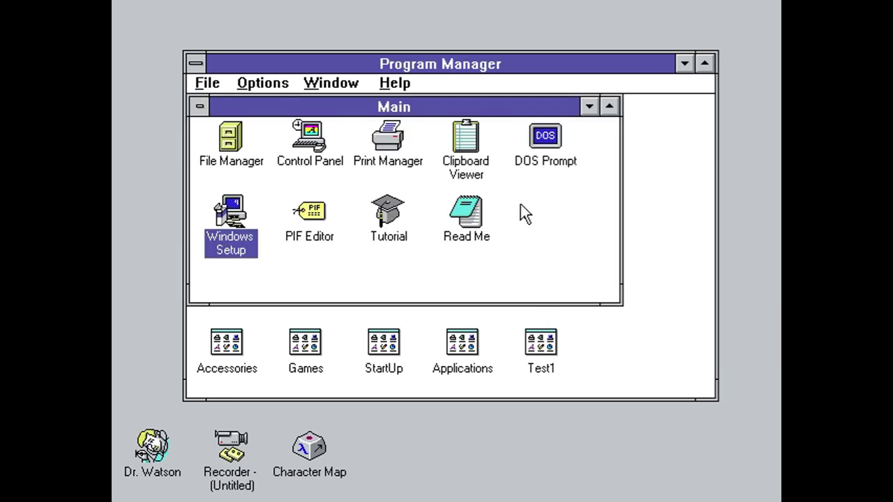
Launch PIF Editor, look over its advanced options, and cancel them.
double_click(321, 219)
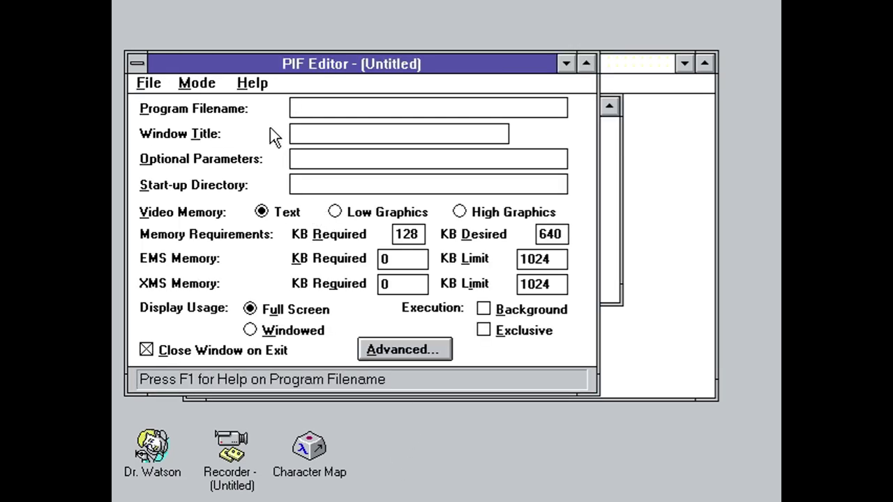
click(403, 349)
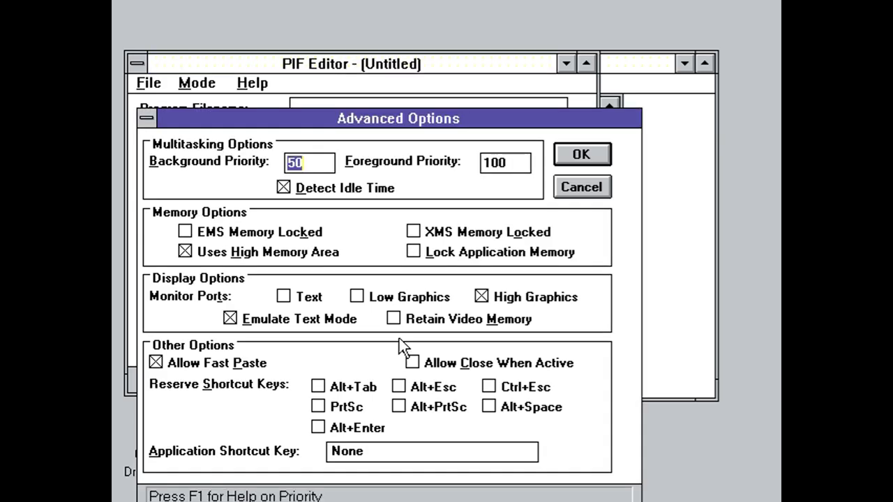
click(578, 187)
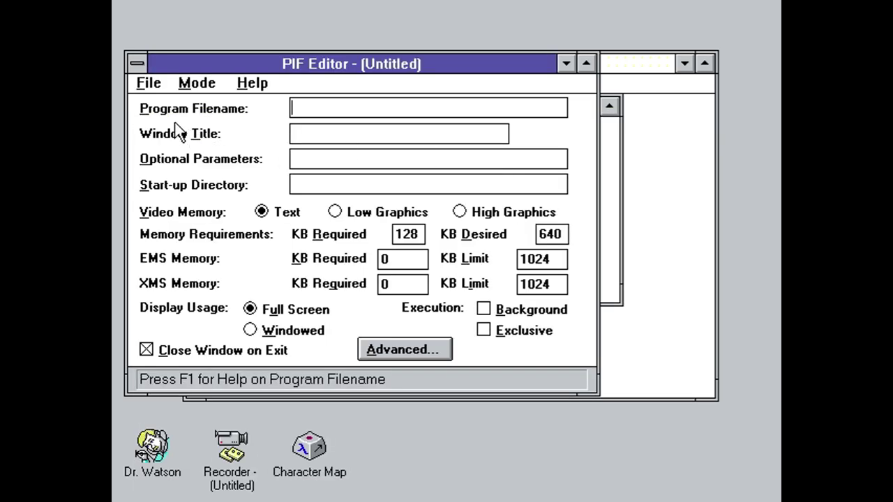
Switch PIF Editor to Standard mode, accepting the mode change.
click(159, 87)
click(203, 101)
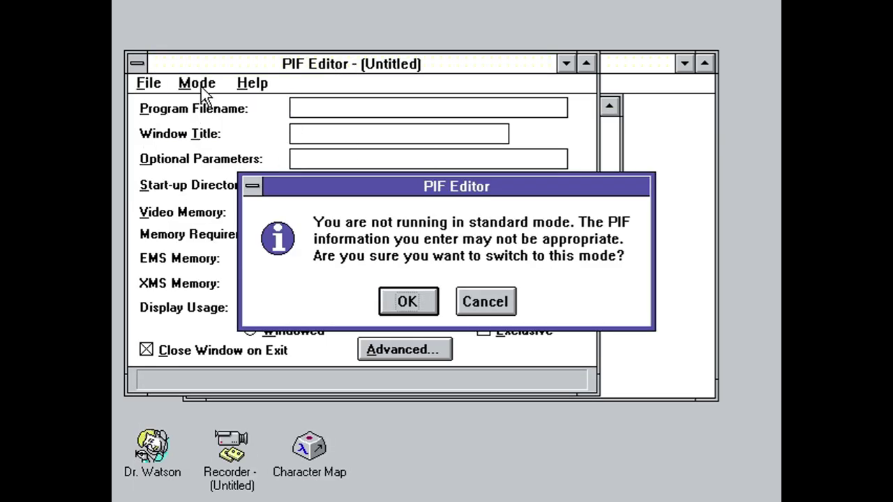
click(405, 297)
click(197, 83)
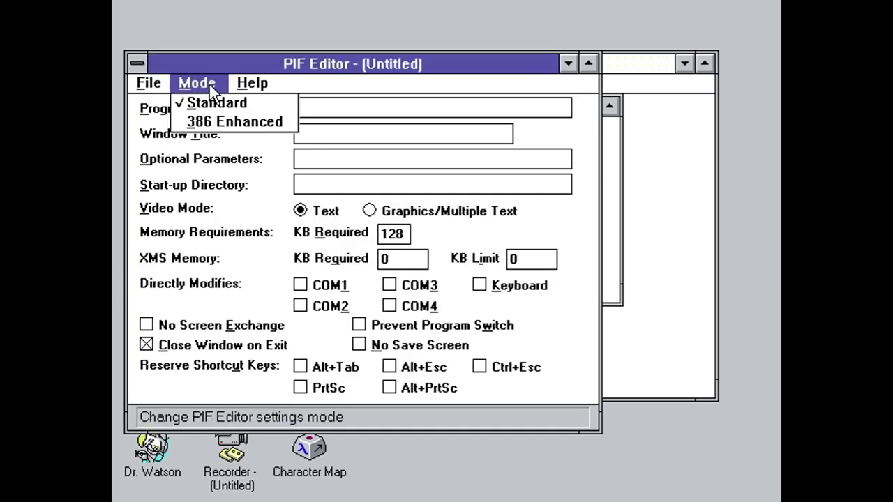
Open two PIF Editor Help entries in turn, including Advanced Options for 386 Enhanced Mode, exiting Help after each.
click(251, 83)
click(303, 148)
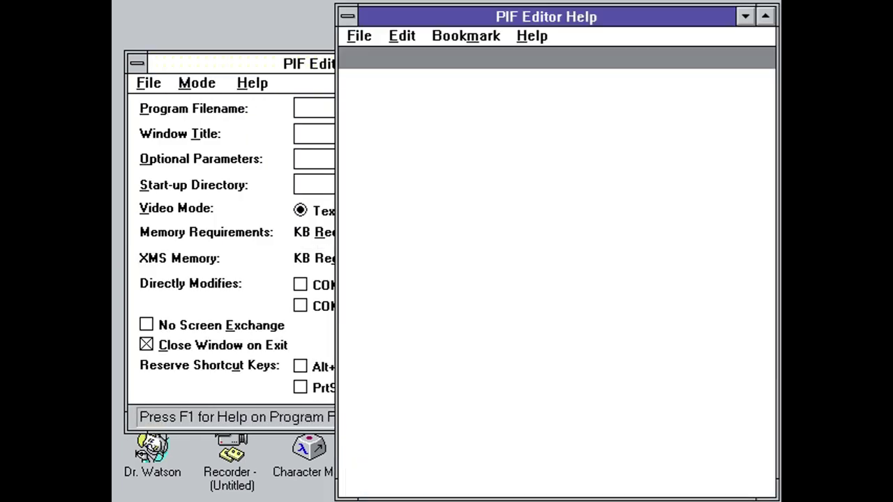
click(360, 35)
click(369, 126)
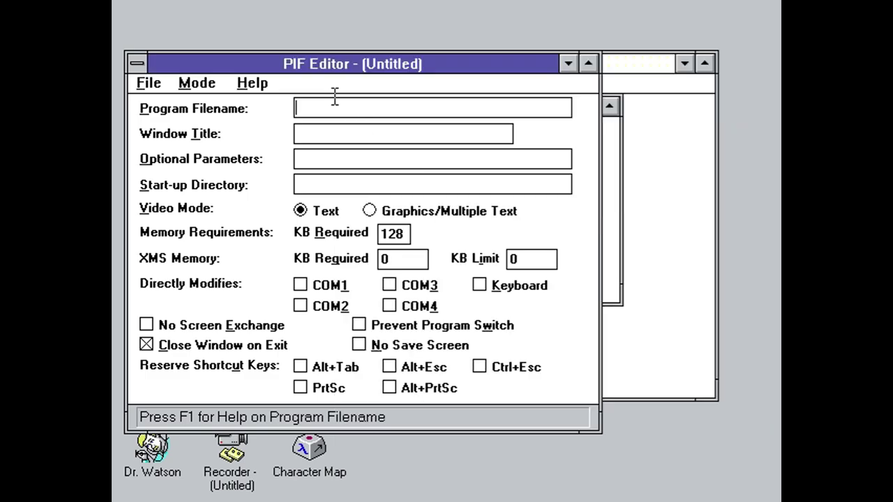
click(252, 83)
click(289, 166)
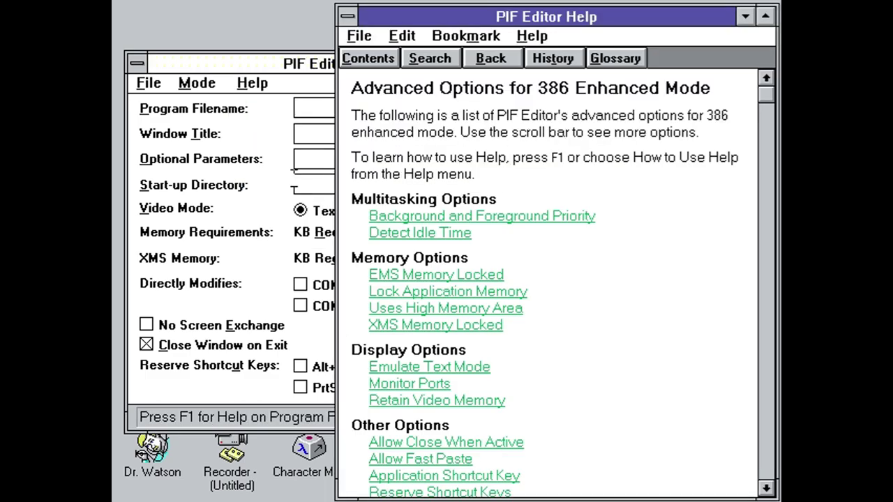
click(347, 43)
click(368, 124)
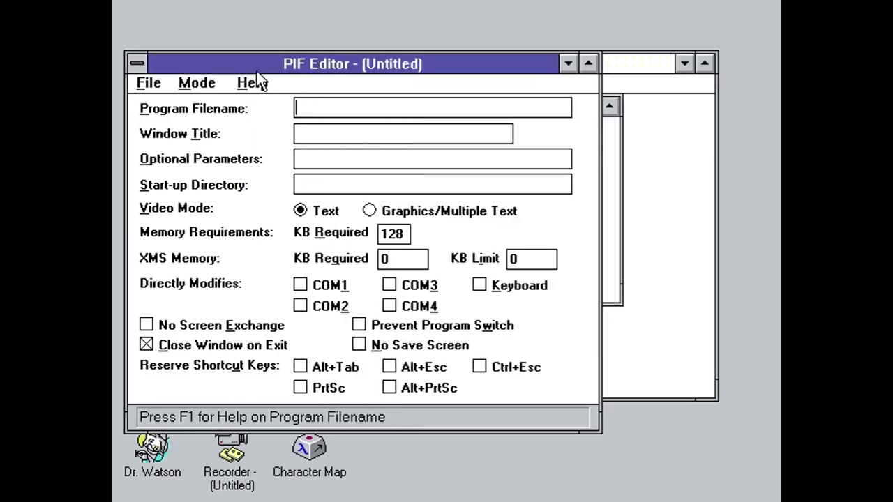
View PIF Editor's About information and dismiss it.
click(250, 84)
click(293, 237)
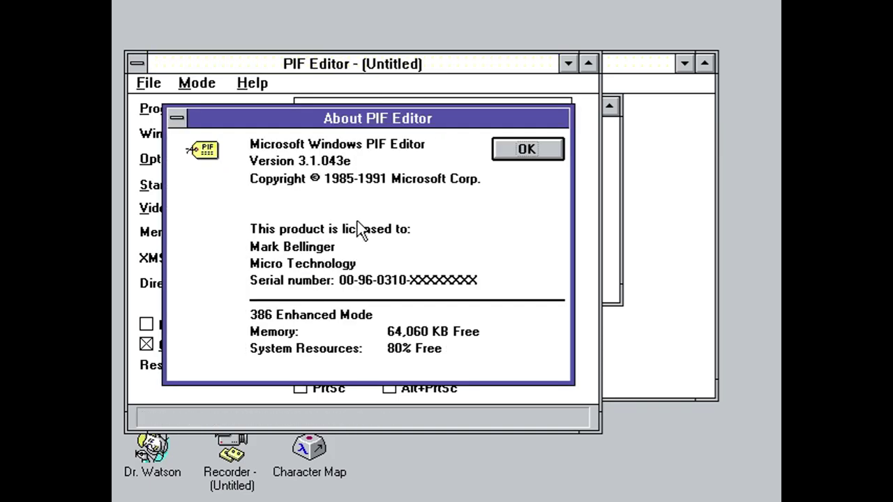
click(527, 149)
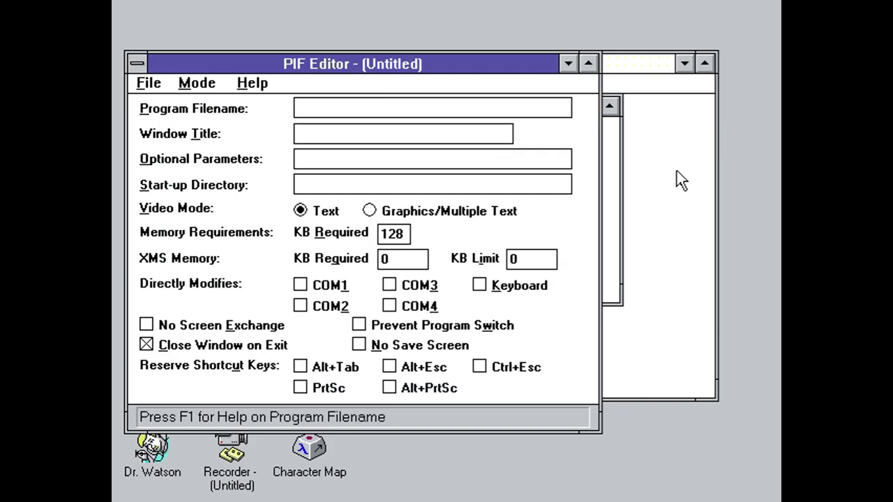
Look over the file types offered when saving the untitled PIF under a new name, and cancel the save.
click(197, 83)
mouse_move(148, 83)
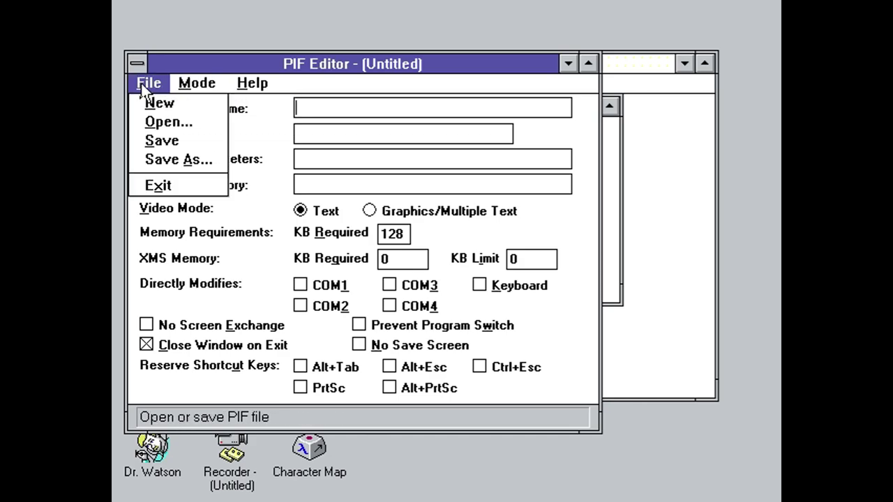
click(179, 160)
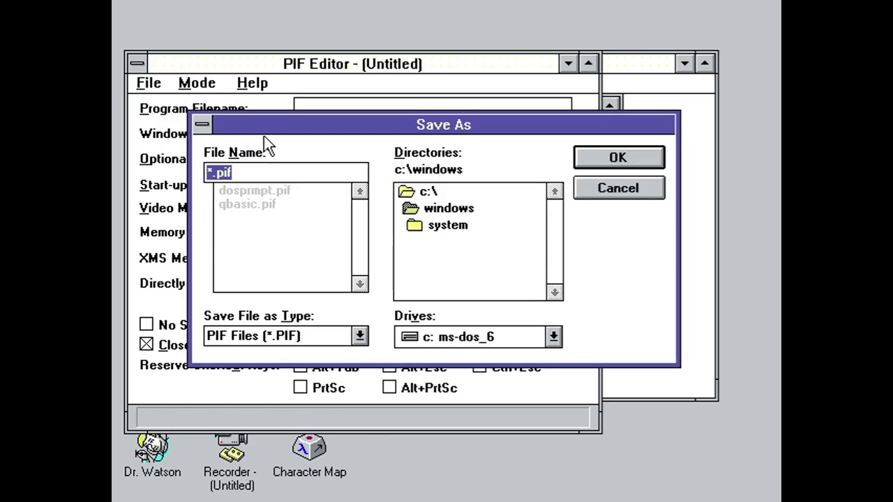
click(314, 341)
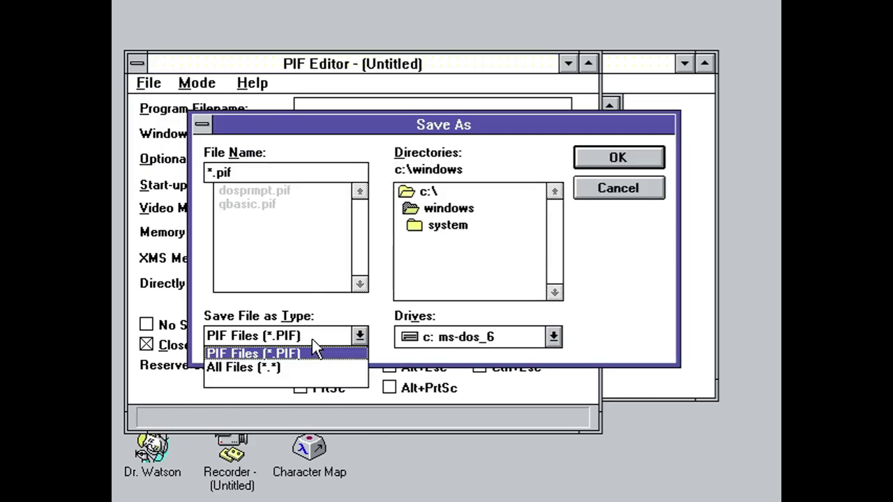
click(312, 339)
click(619, 185)
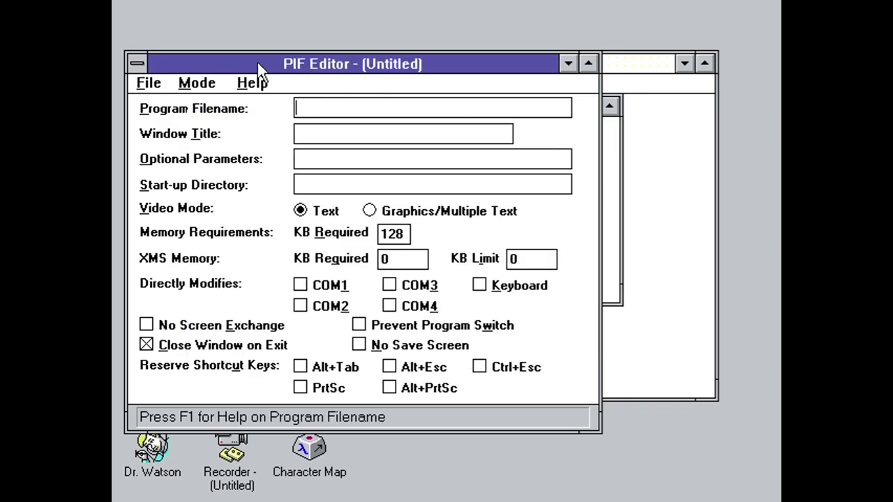
Open dosprmpt.pif from c:\windows in PIF Editor.
click(149, 83)
click(155, 121)
click(250, 191)
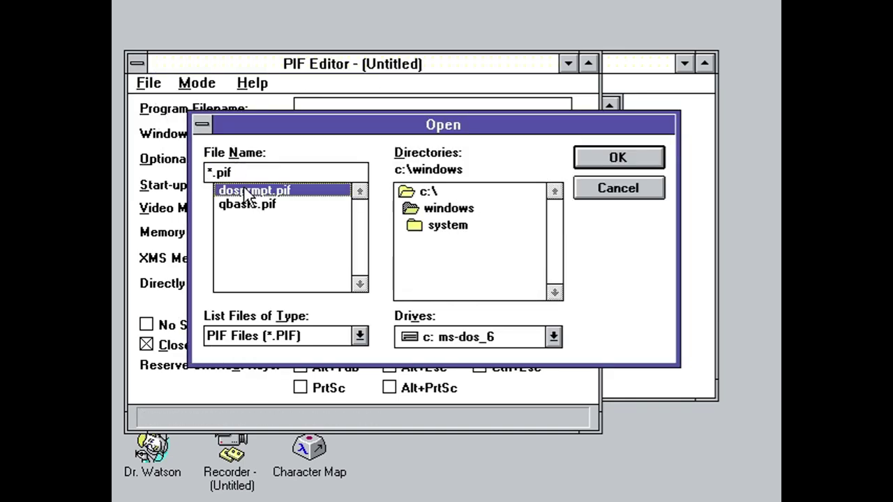
click(620, 162)
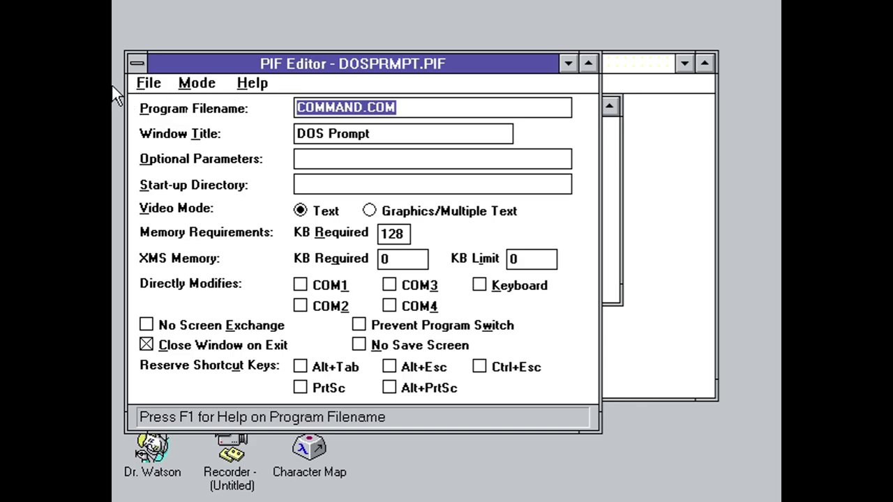
Open qbasic.pif from c:\windows to view its settings, and exit PIF Editor.
click(148, 83)
click(153, 120)
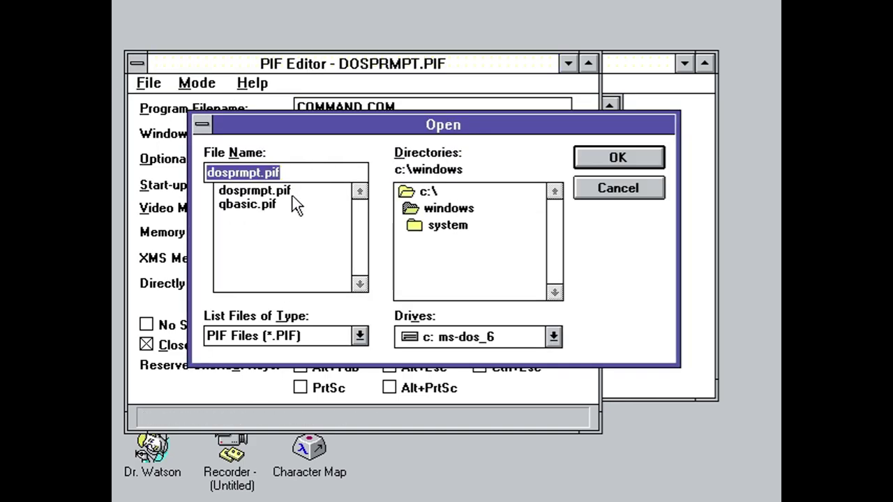
key(Tab)
click(264, 208)
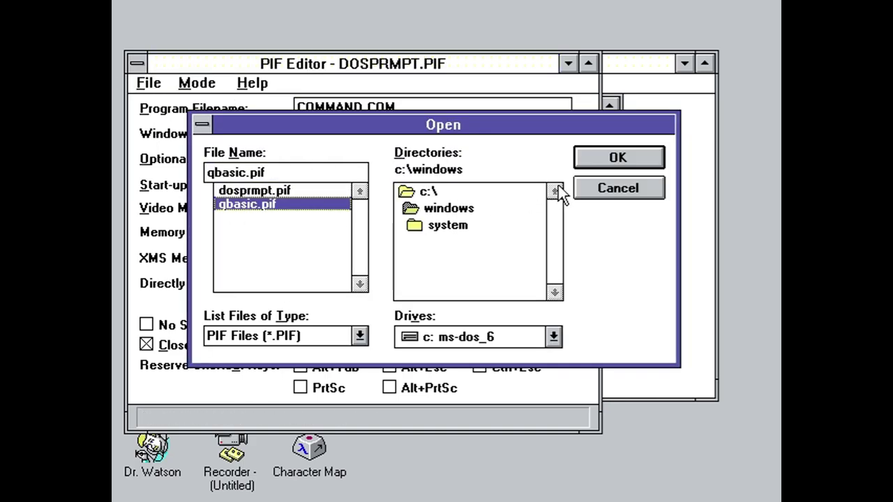
click(598, 159)
click(147, 85)
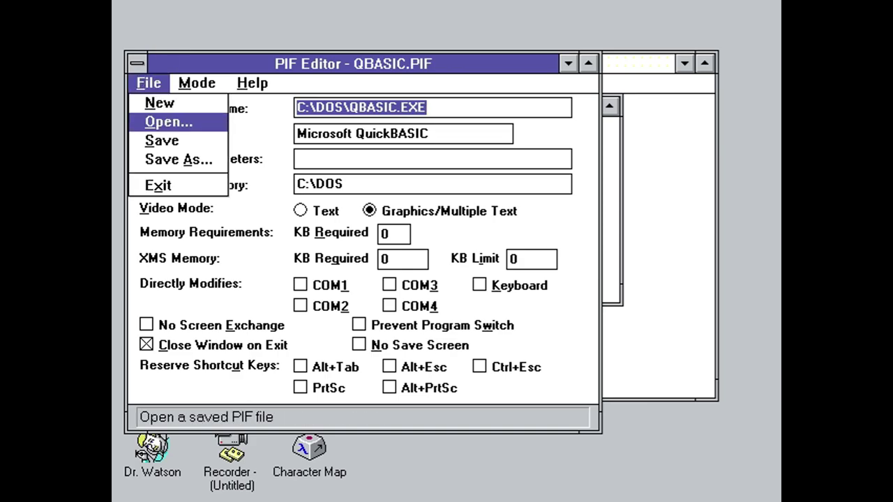
click(165, 183)
Launch the Windows Tutorial from the Main group and quit it at the welcome screen.
double_click(383, 212)
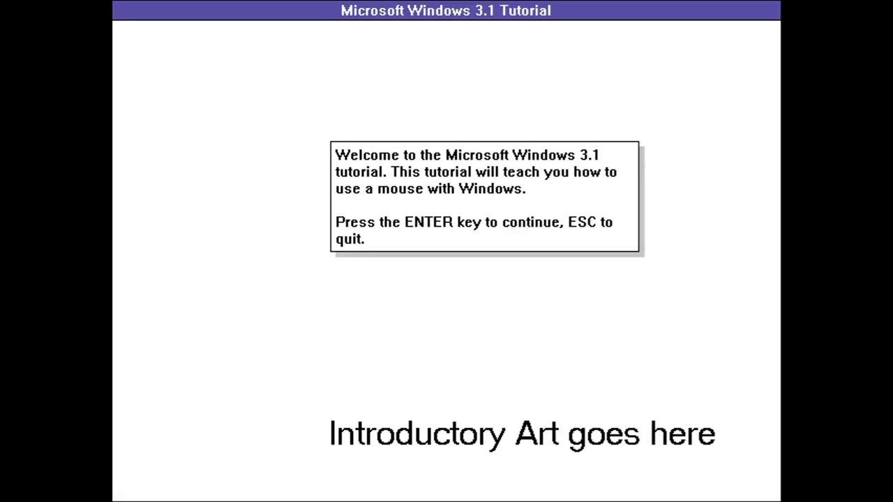
key(Escape)
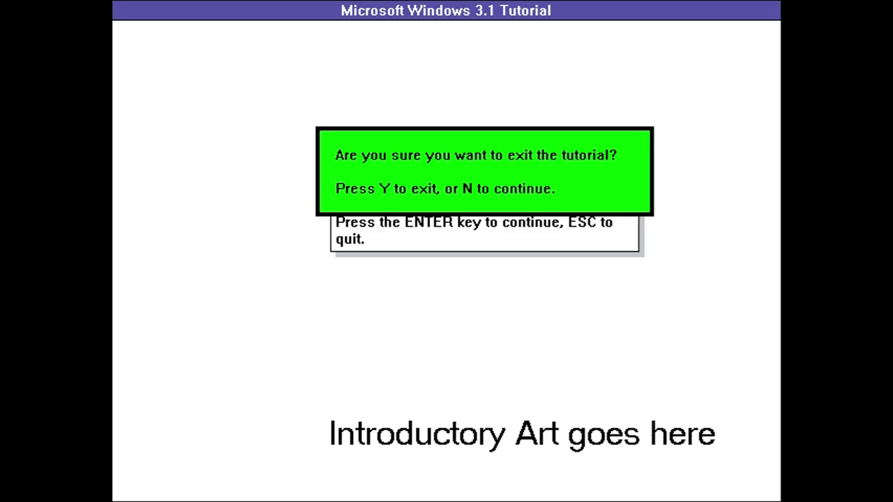
key(y)
Open Read Me from the Main group and maximize its Notepad window.
double_click(455, 216)
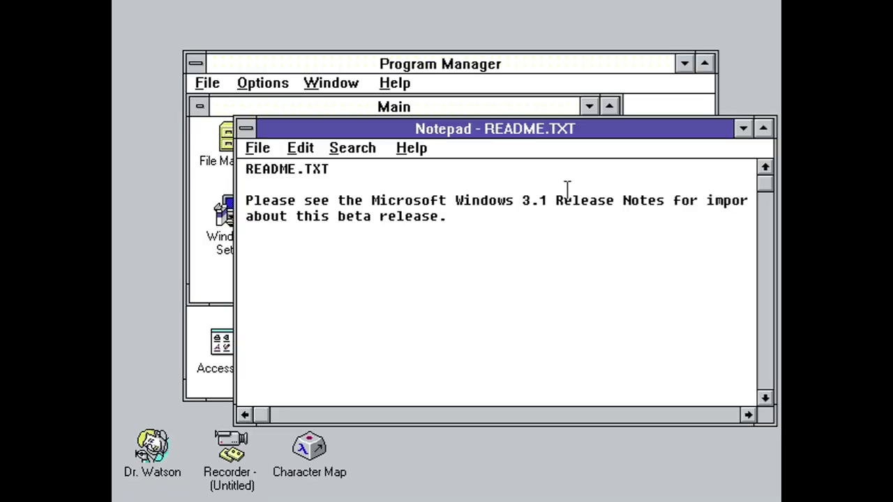
double_click(583, 133)
click(568, 129)
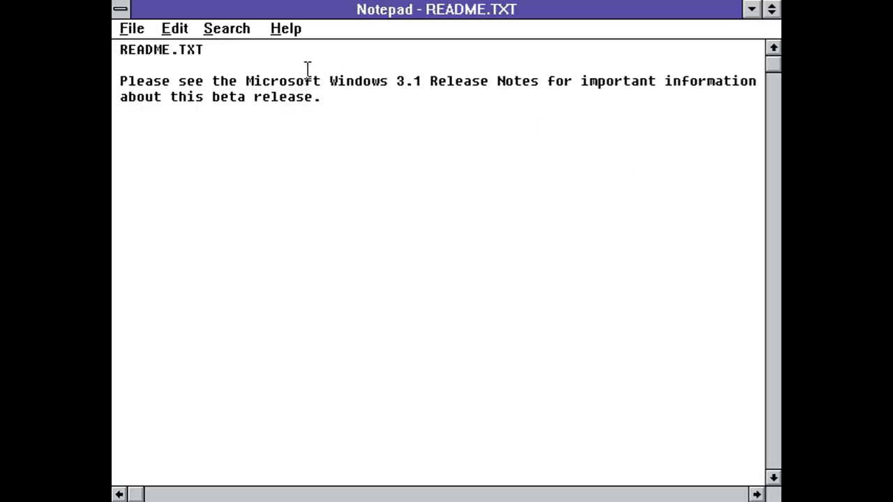
Select the release notes paragraph in README.TXT, check which editing commands are available, and clear the selection.
drag(341, 129, 206, 40)
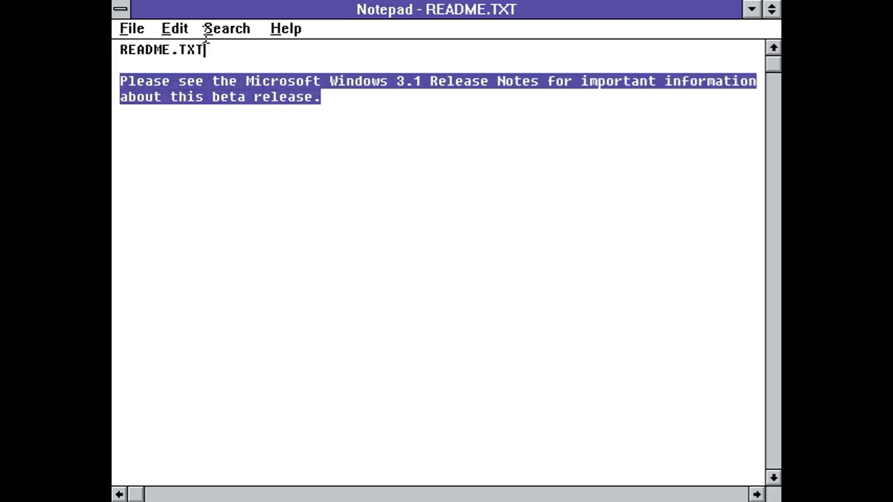
click(233, 35)
mouse_move(194, 32)
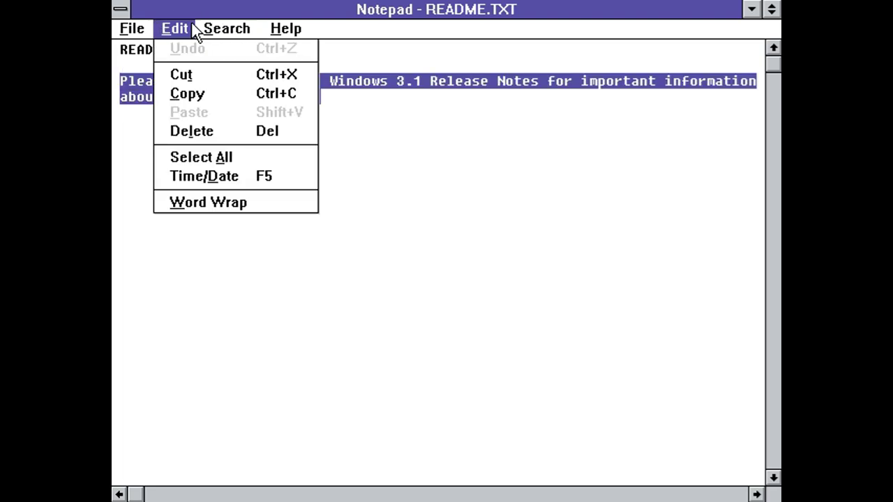
click(405, 157)
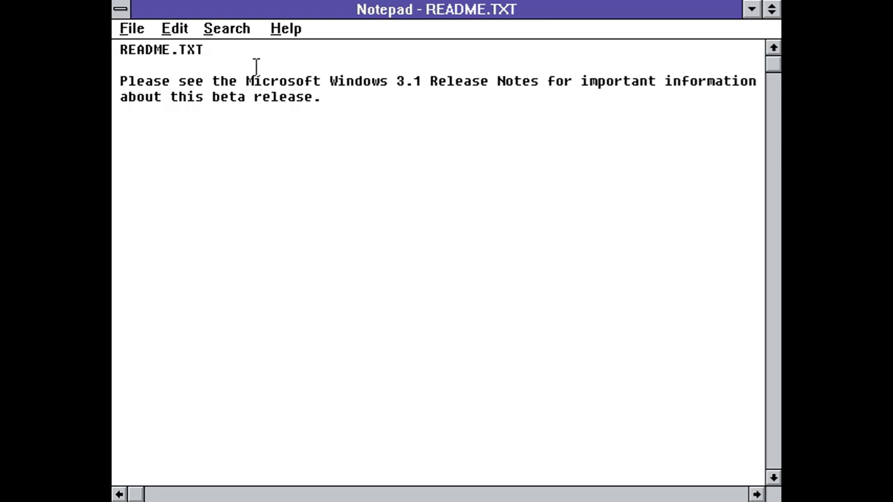
Turn on Word Wrap for README.TXT and try scrolling through the text.
click(225, 30)
mouse_move(188, 32)
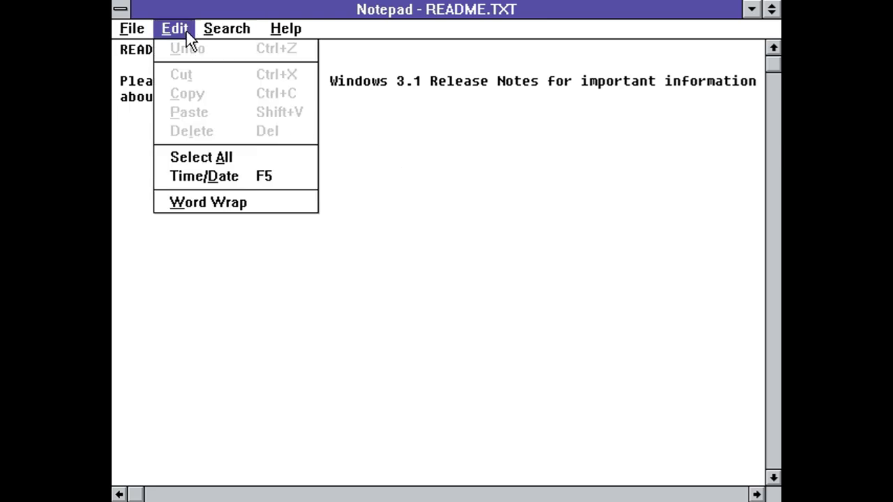
click(237, 201)
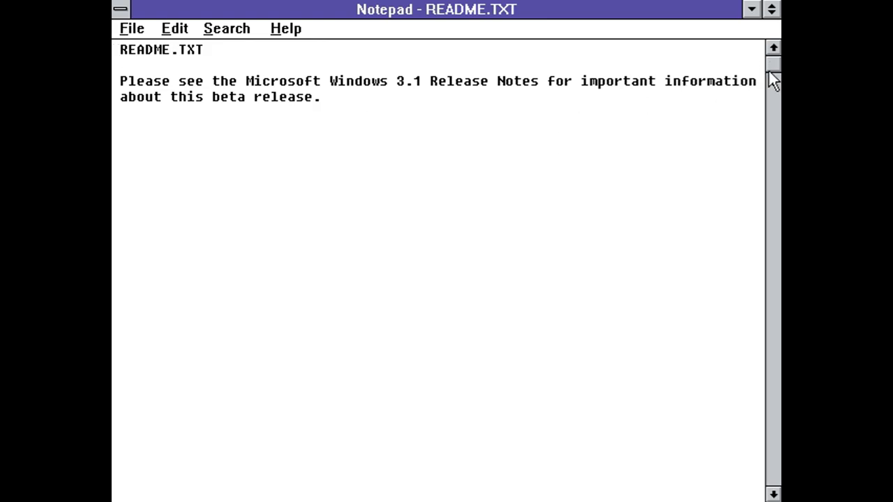
drag(773, 64, 770, 230)
Exit Notepad without saving the changes to README.TXT.
click(128, 30)
click(149, 188)
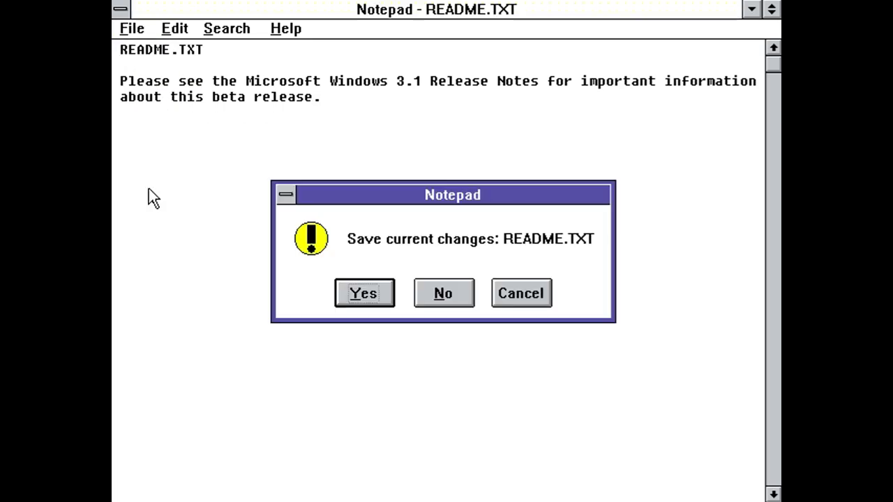
click(453, 298)
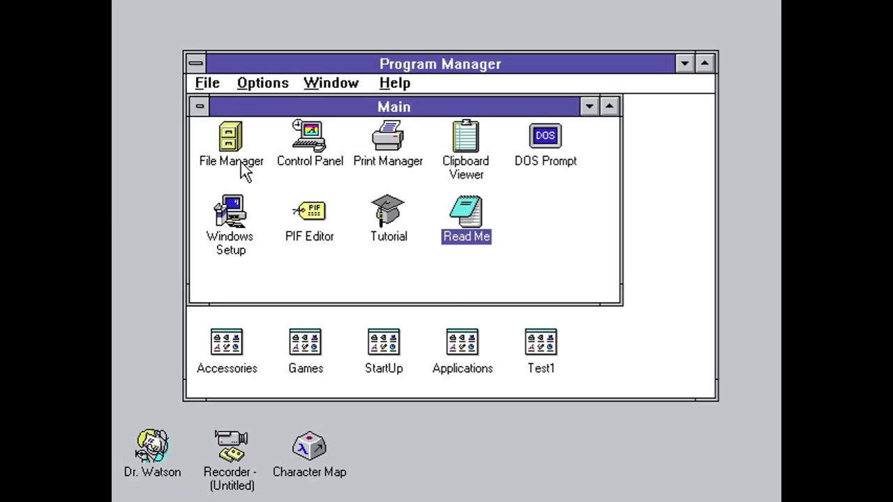
Launch File Manager from the restored Main group window.
click(199, 106)
click(209, 123)
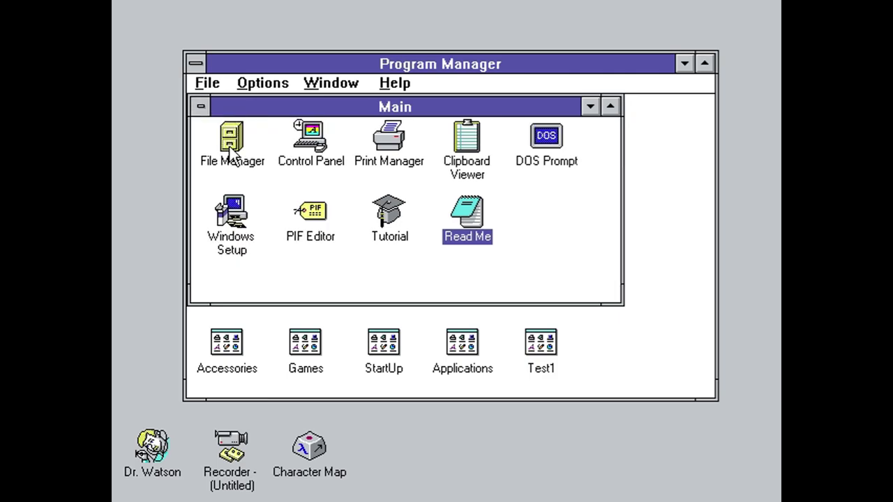
click(230, 150)
double_click(229, 145)
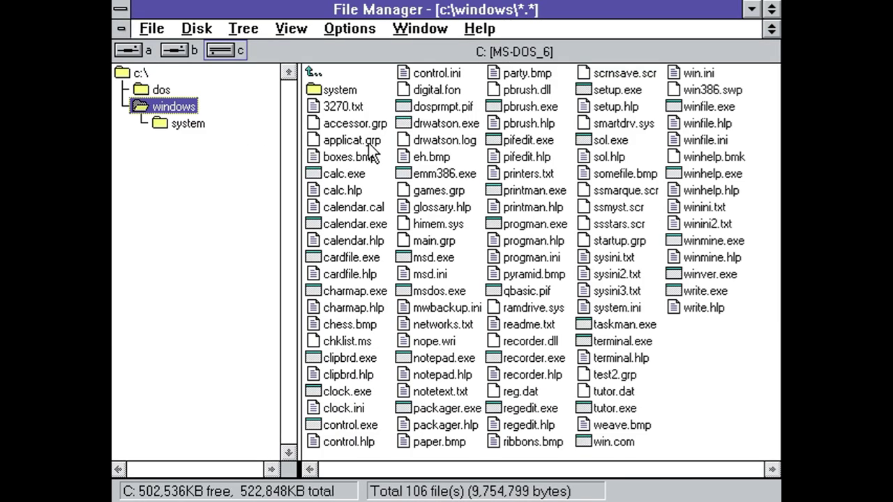
Try to run win.com from c:\windows, and run tutor.exe, quitting the tutorial at its welcome screen.
double_click(600, 440)
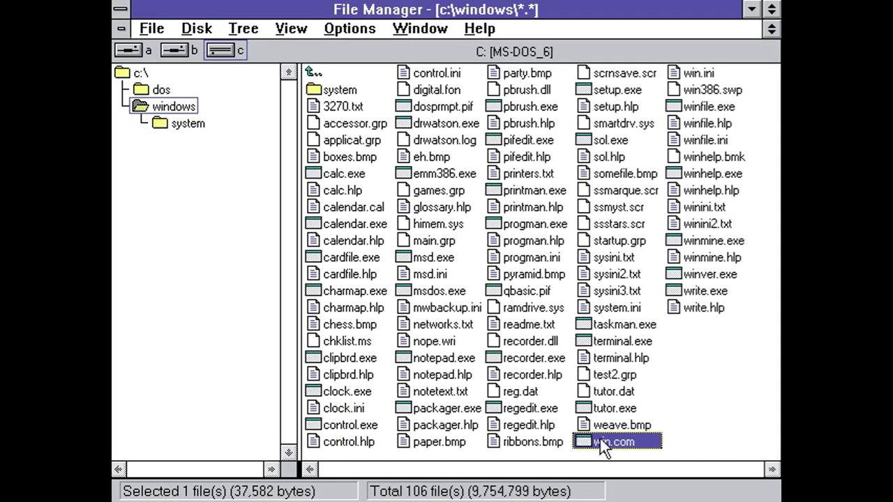
double_click(599, 408)
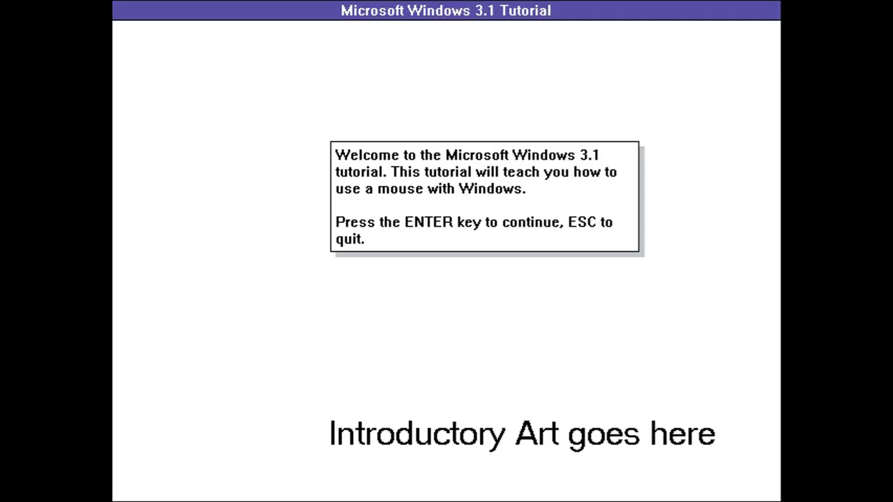
key(Escape)
key(y)
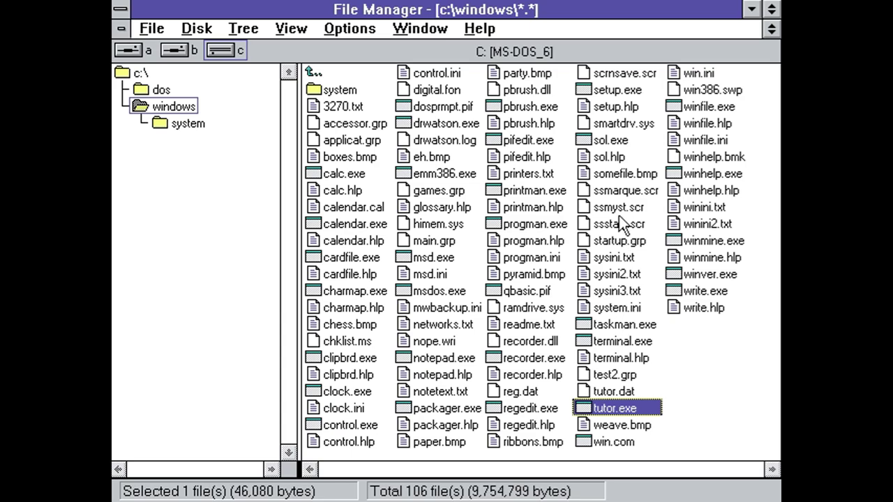
Run taskman.exe from c:\windows and end the Recorder task without saving its changes.
double_click(619, 325)
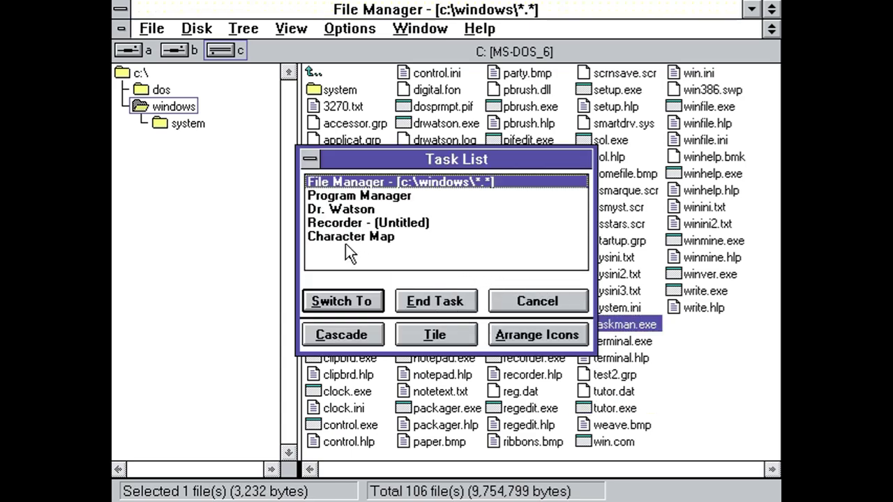
click(348, 241)
click(352, 223)
click(439, 303)
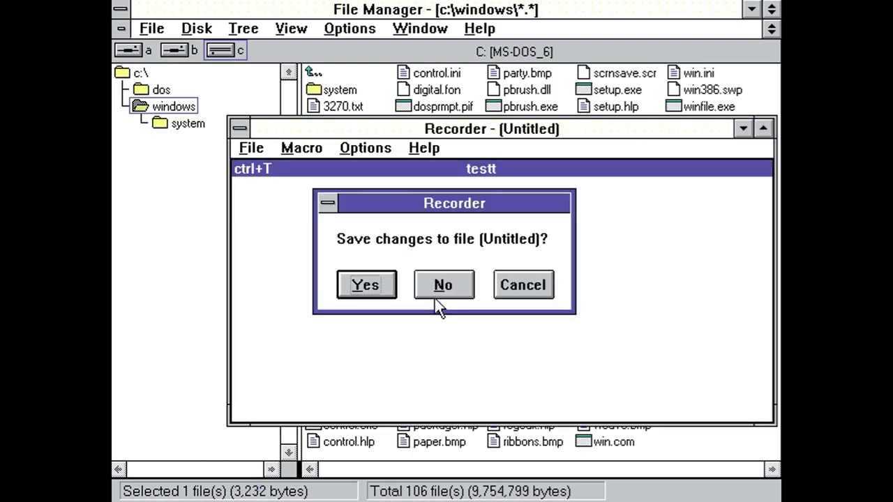
click(423, 280)
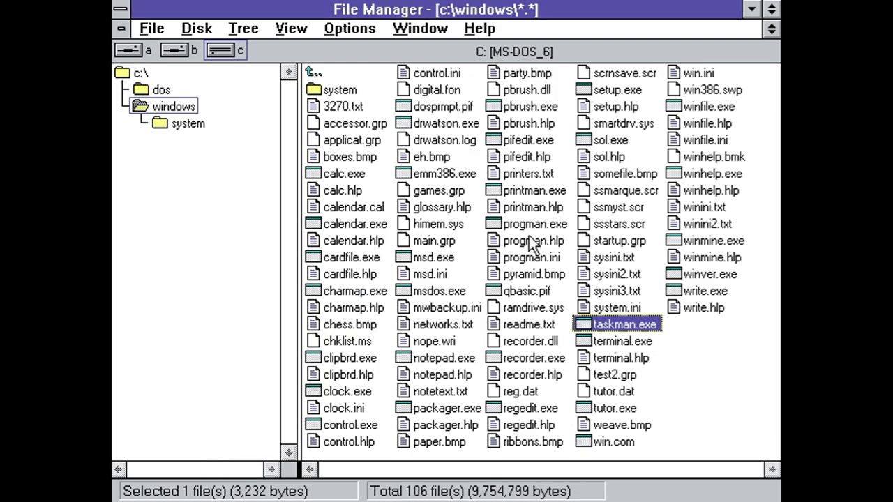
Run sol.exe from c:\windows to view Solitaire, and close the game.
double_click(586, 141)
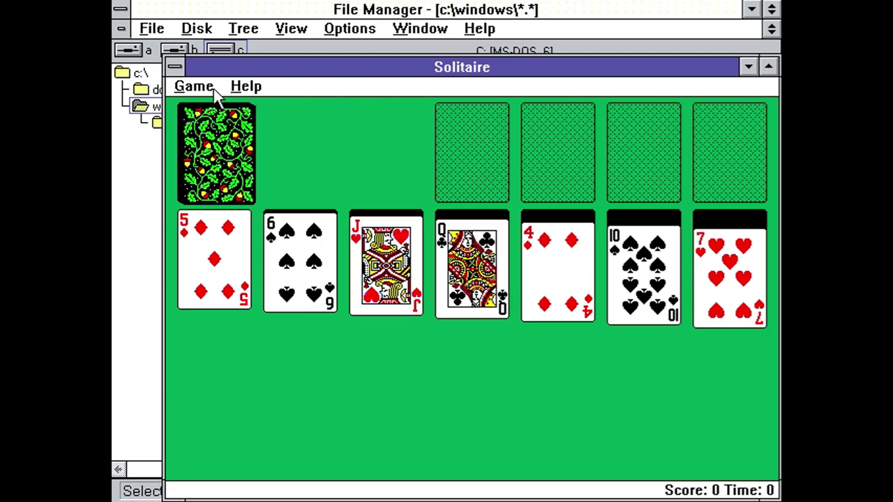
click(174, 66)
click(224, 191)
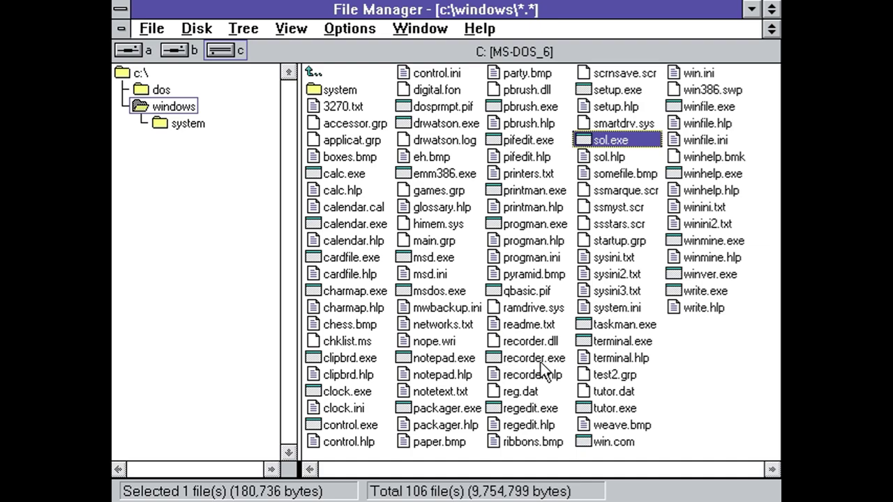
Open readme.txt from c:\windows in Notepad and exit Notepad.
double_click(525, 329)
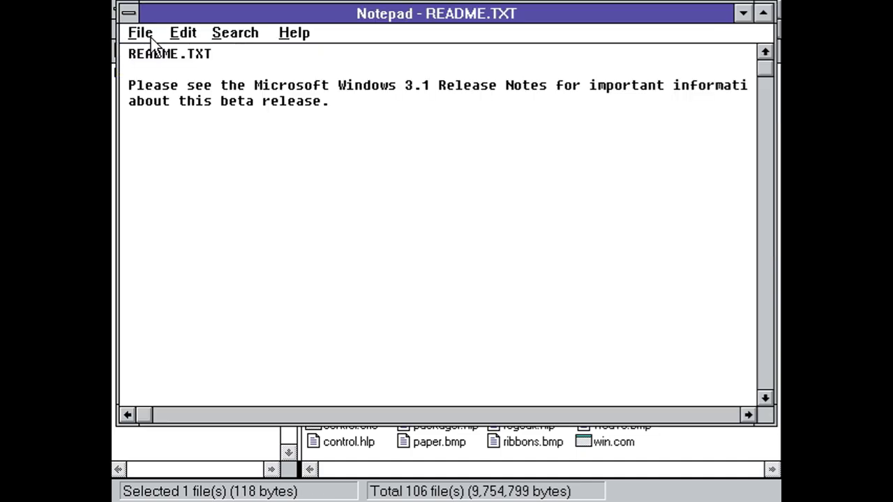
click(143, 35)
click(189, 189)
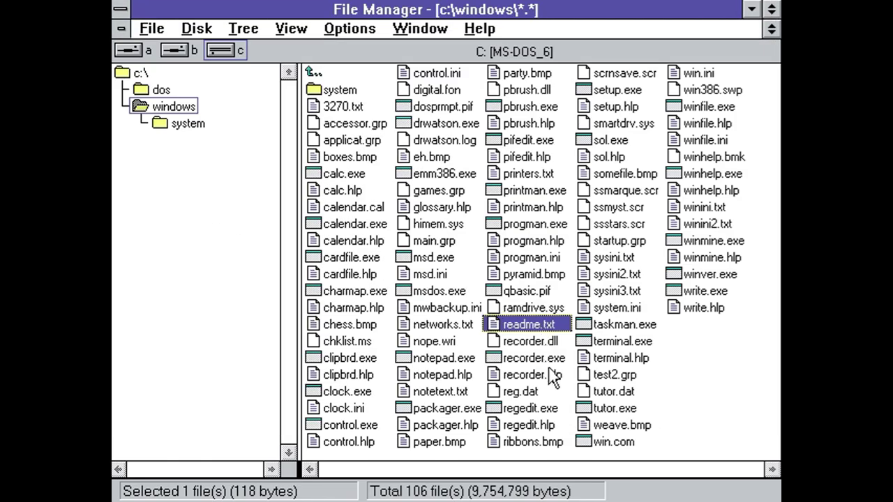
Look through the remaining files in the c:\windows listing, from setup.hlp to write.hlp.
click(614, 107)
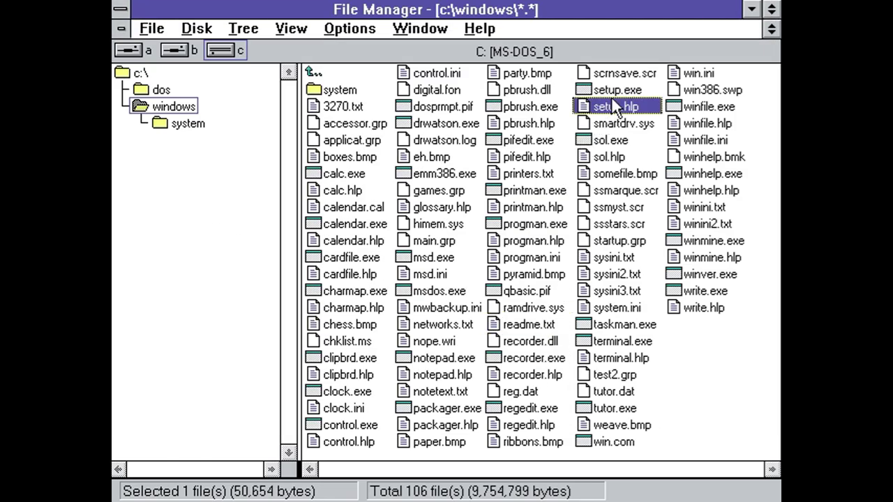
click(611, 140)
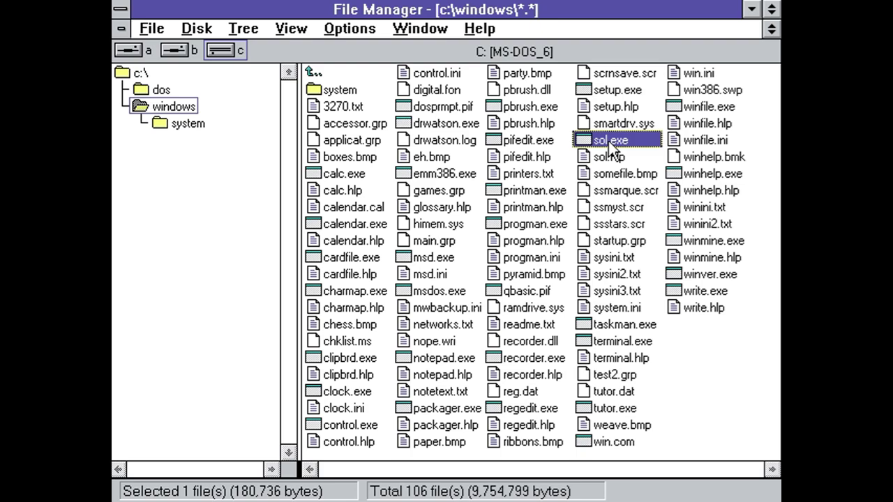
click(708, 73)
click(708, 90)
click(706, 140)
click(705, 207)
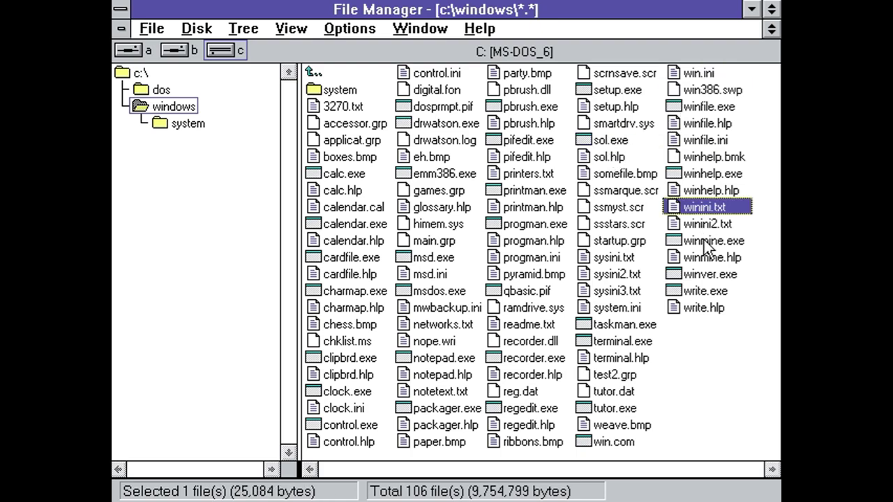
click(706, 241)
click(706, 275)
click(705, 308)
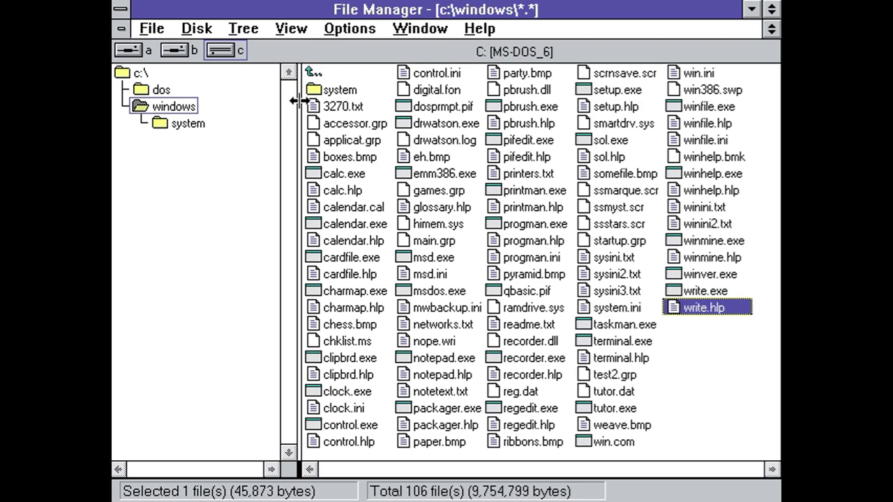
Open the system folder inside c:\windows and try to run krnl286.exe, cancelling its launch.
double_click(339, 89)
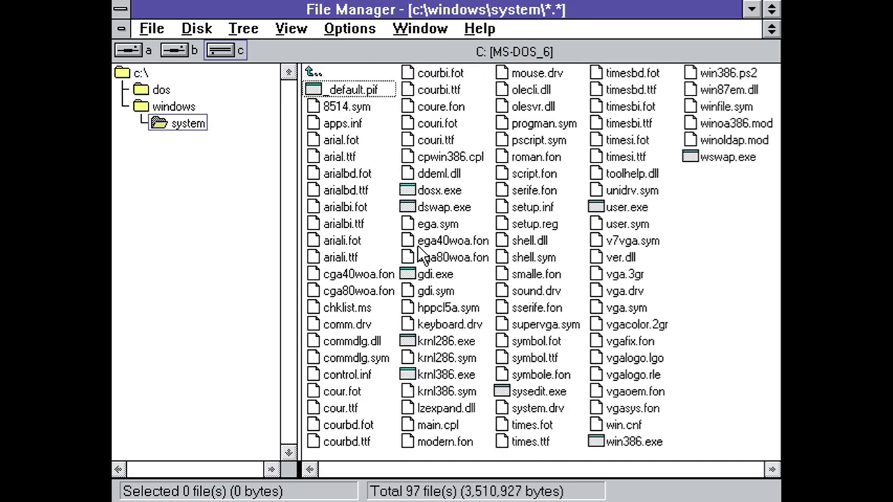
click(434, 276)
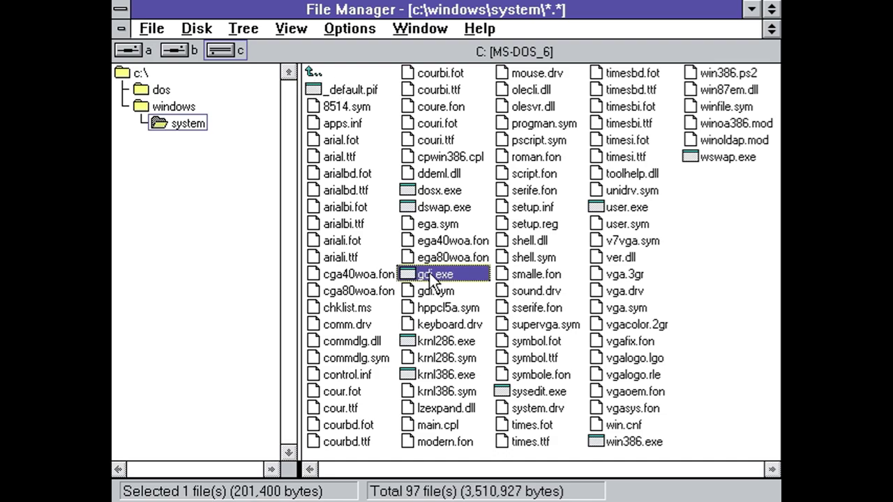
double_click(438, 342)
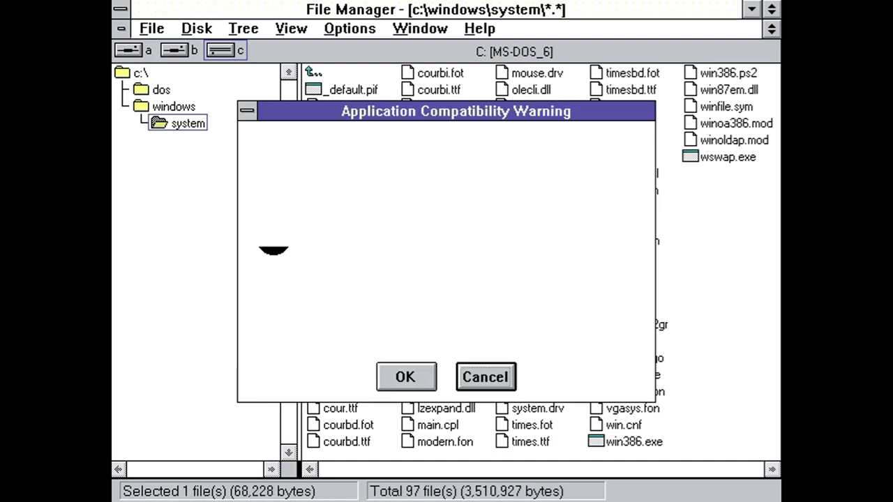
click(473, 380)
click(463, 375)
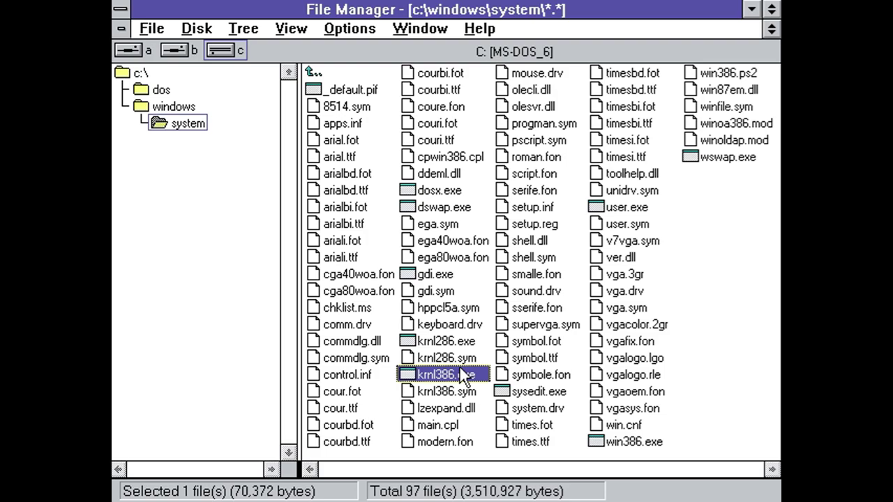
Run sysedit.exe, close the AUTOEXEC.BAT, CONFIG.SYS, WIN.INI and SYSTEM.INI windows, and exit the System Configuration Editor.
double_click(538, 391)
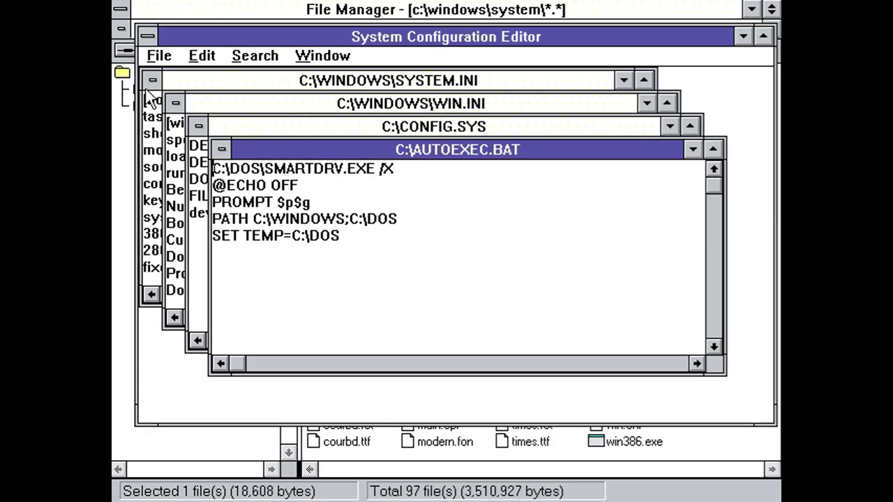
click(222, 149)
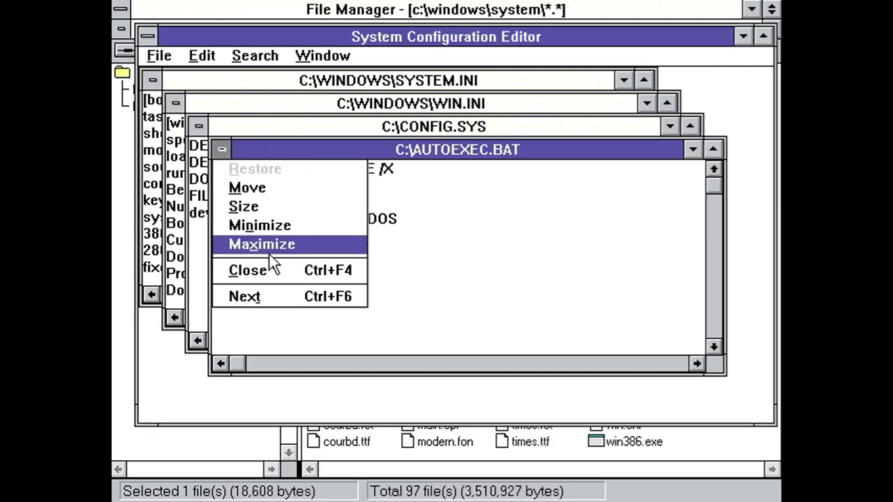
click(269, 267)
click(198, 127)
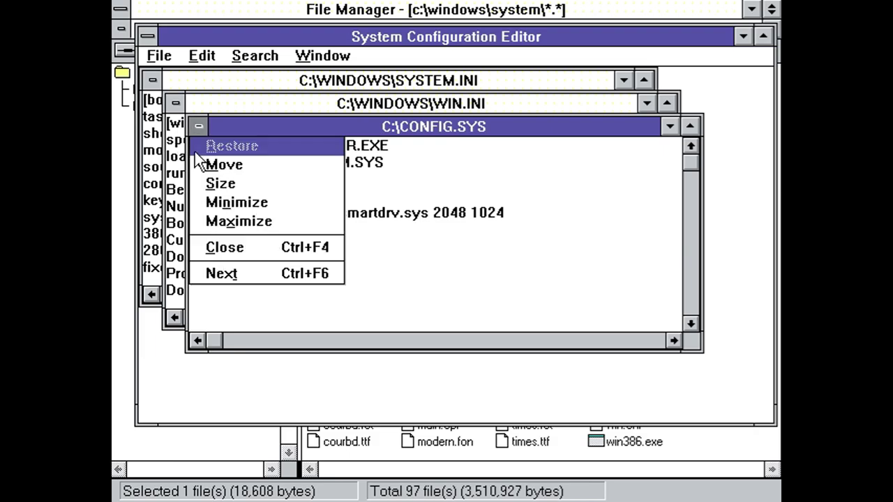
click(221, 247)
click(176, 102)
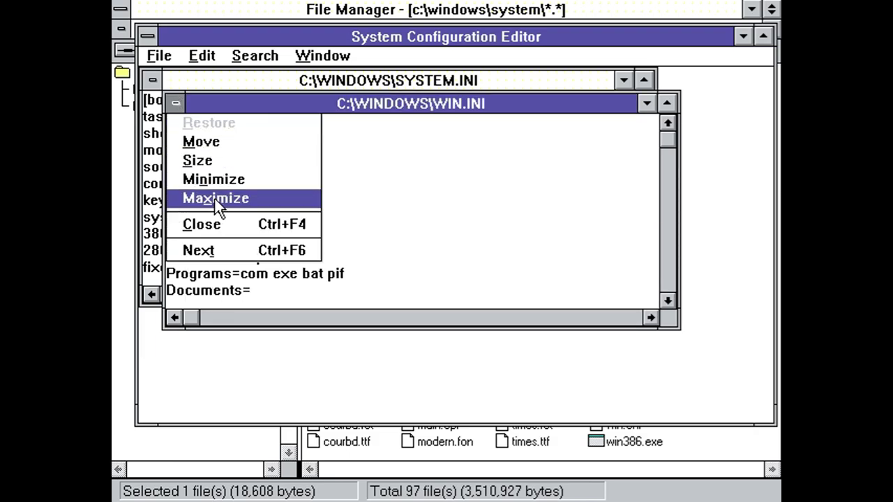
click(213, 224)
click(156, 80)
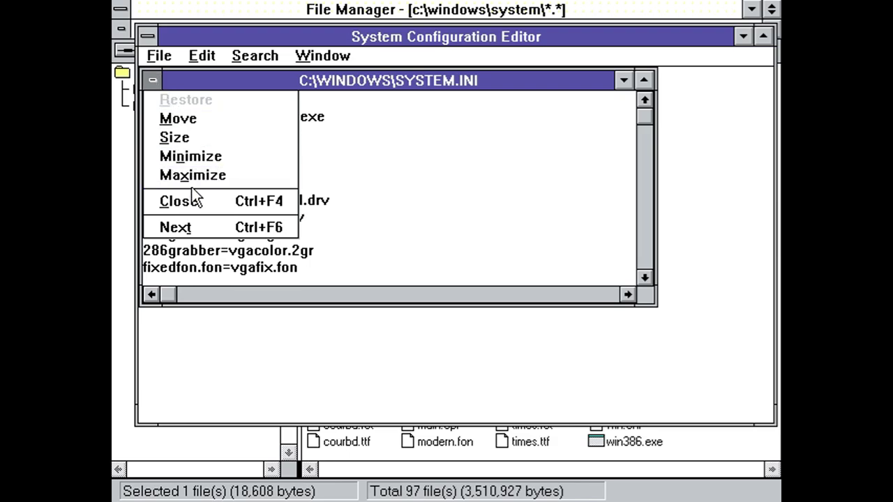
click(187, 201)
click(151, 57)
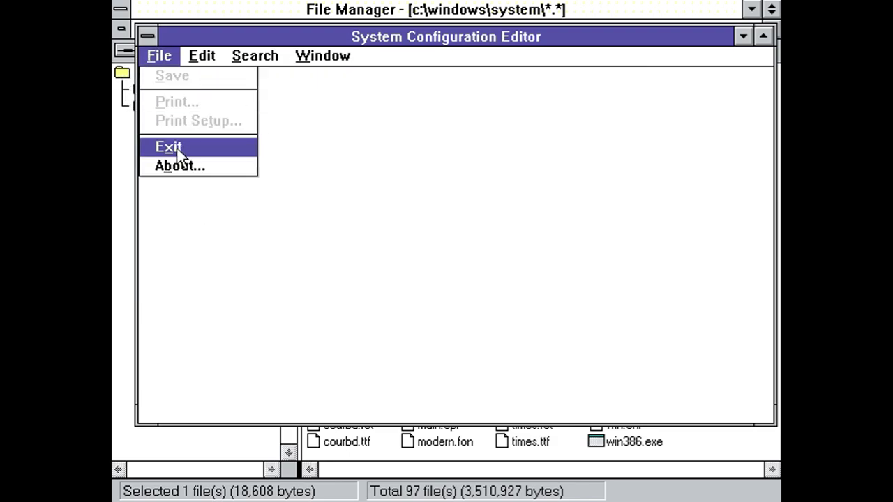
click(175, 147)
Check wswap.exe and user.exe in the system folder, and try to open _default.pif.
click(725, 162)
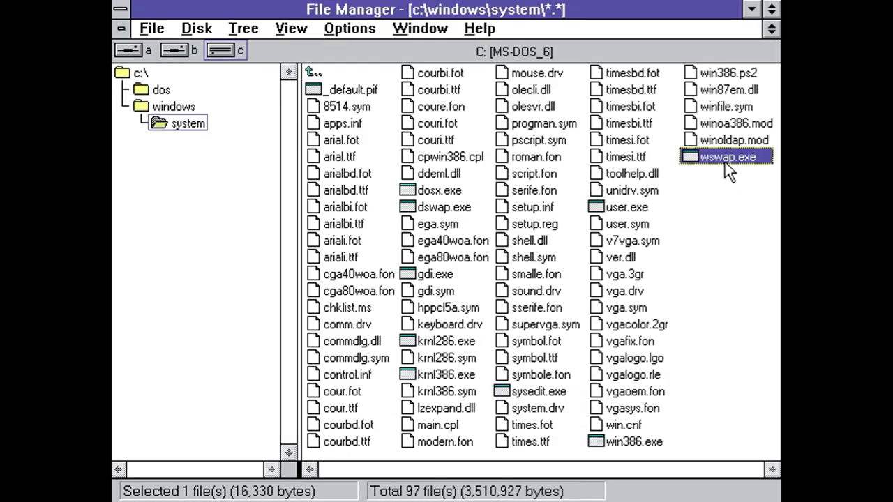
click(592, 211)
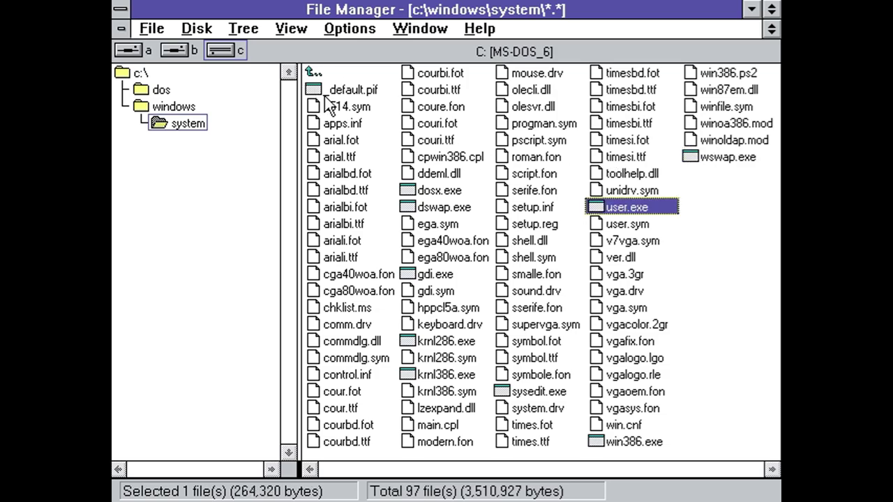
double_click(315, 94)
click(463, 322)
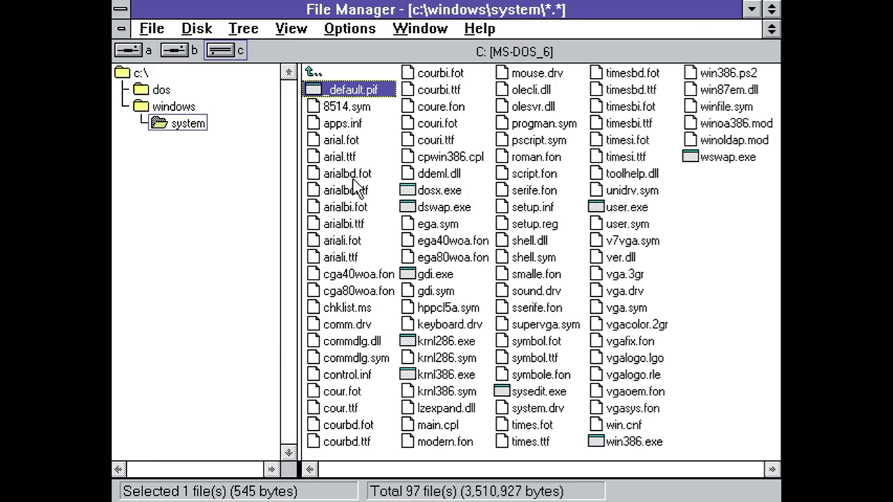
Go back up to the root of drive C and close File Manager.
double_click(307, 75)
double_click(306, 74)
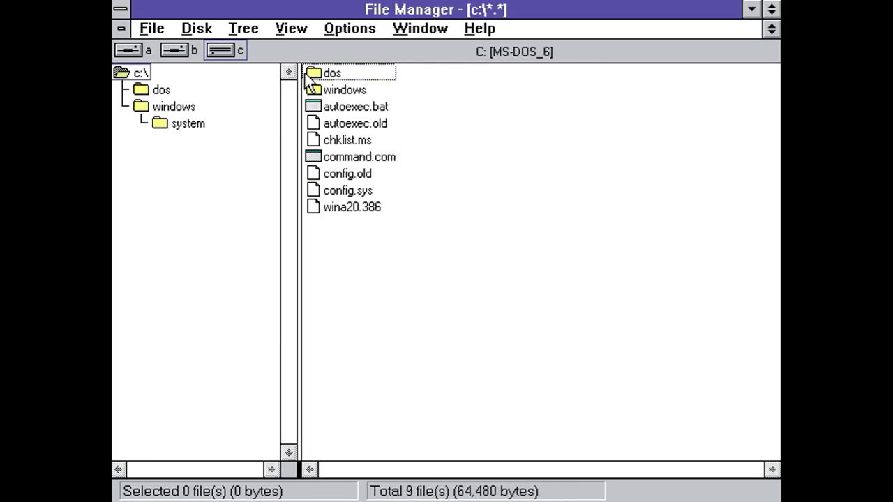
click(313, 71)
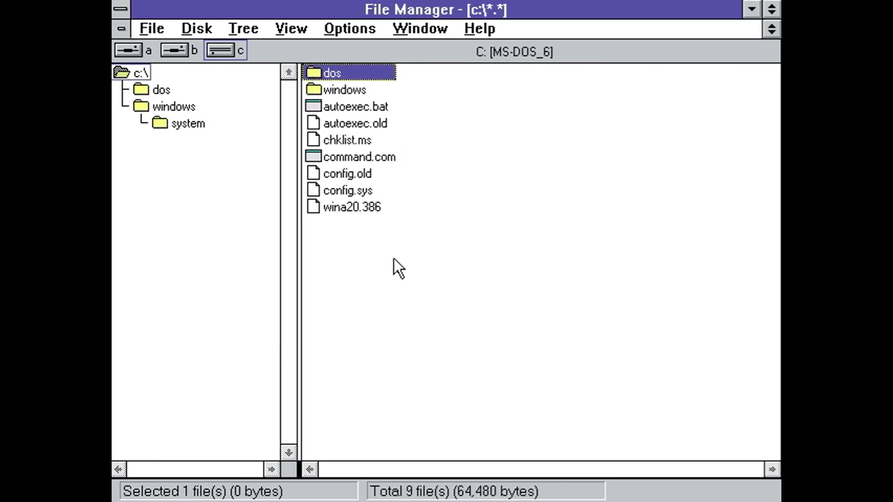
click(120, 9)
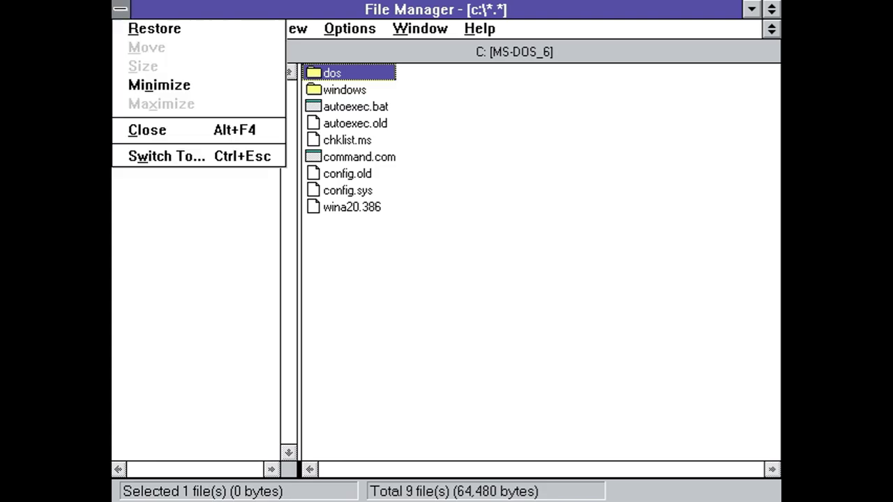
click(169, 130)
Minimize the Main group window and exit Windows to the DOS prompt.
click(201, 107)
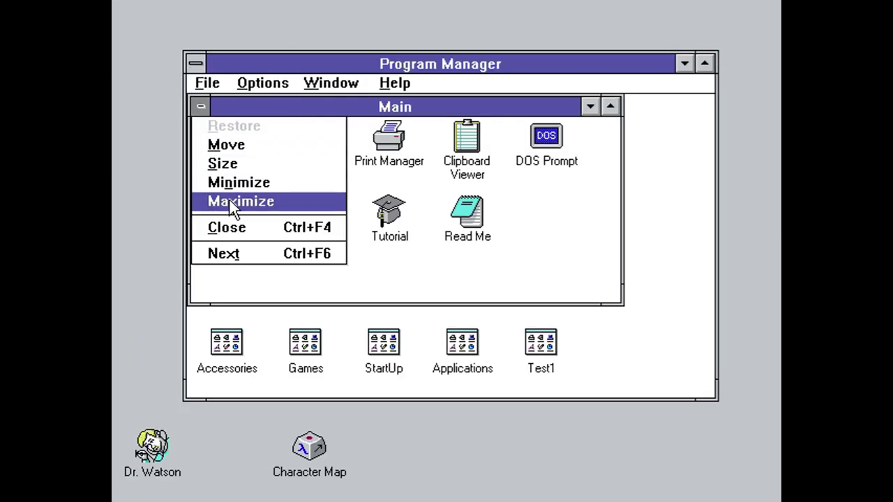
click(231, 182)
click(213, 89)
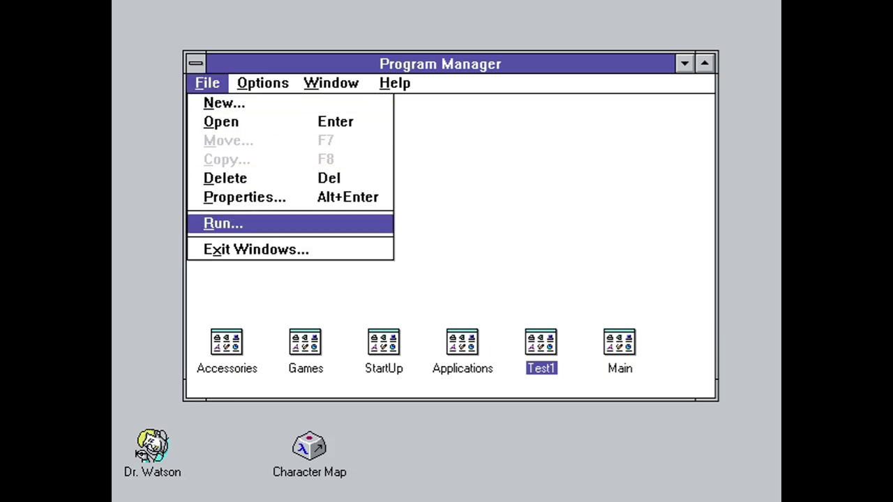
click(261, 249)
click(414, 283)
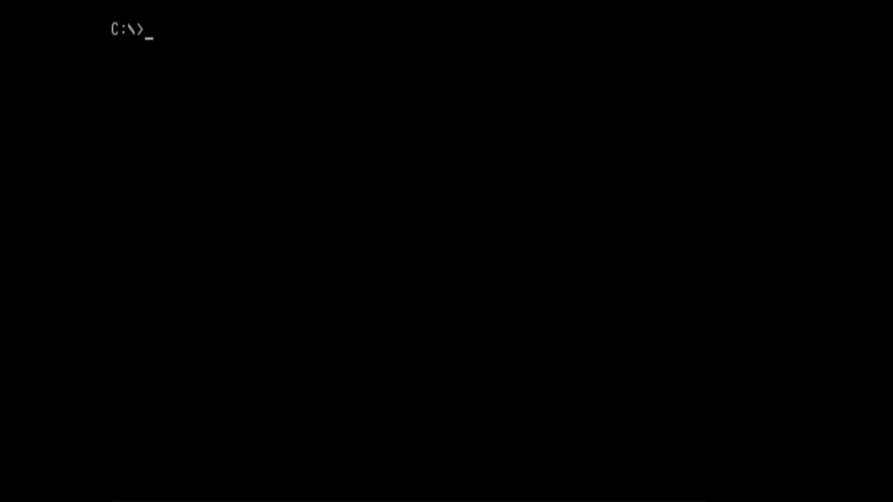